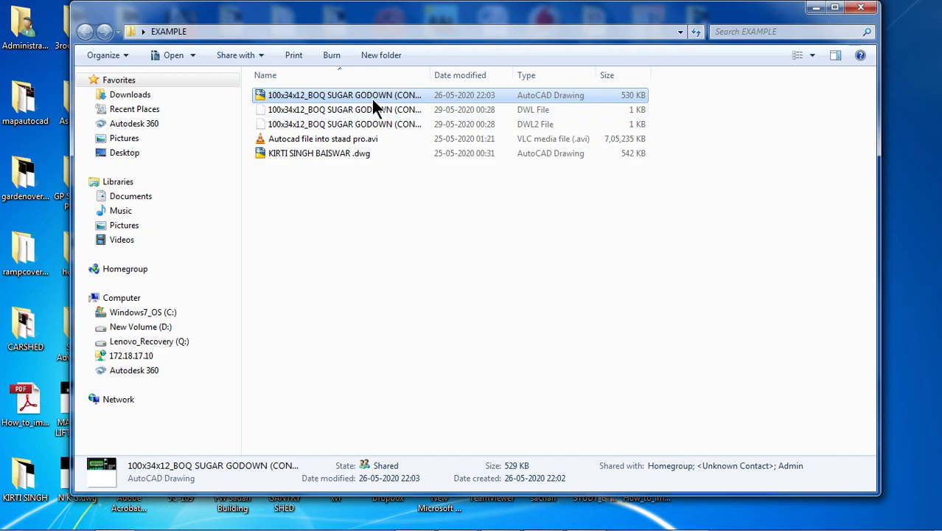
# Open the 100x34x12_BOQ SUGAR GODOWN drawing and examine the foundation plan's footings, grid spacing and dimensions.
pyautogui.doubleClick(371, 104)
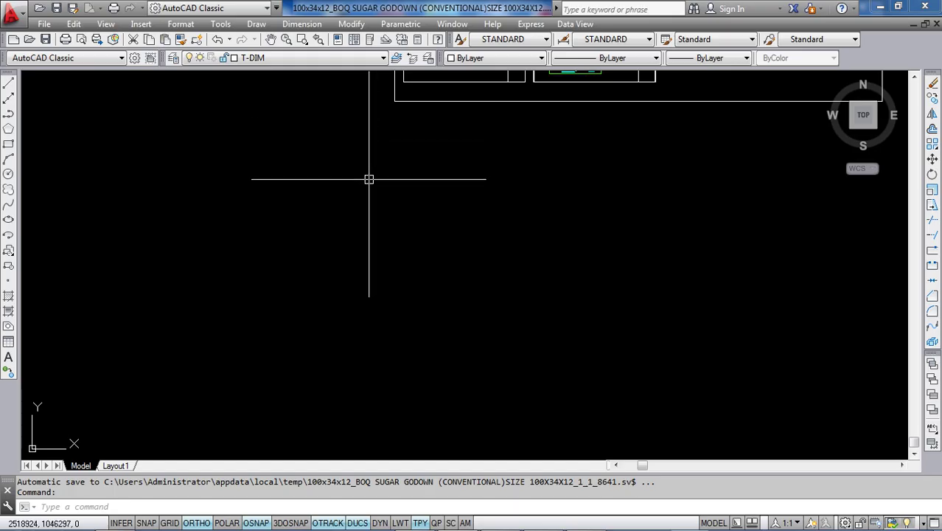
pyautogui.scroll(-5, 485, 166)
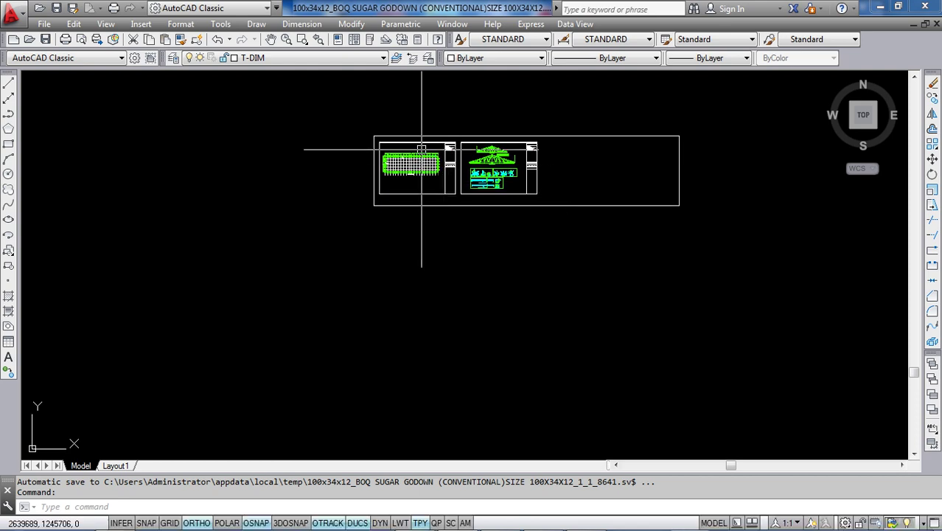
pyautogui.scroll(3, 416, 163)
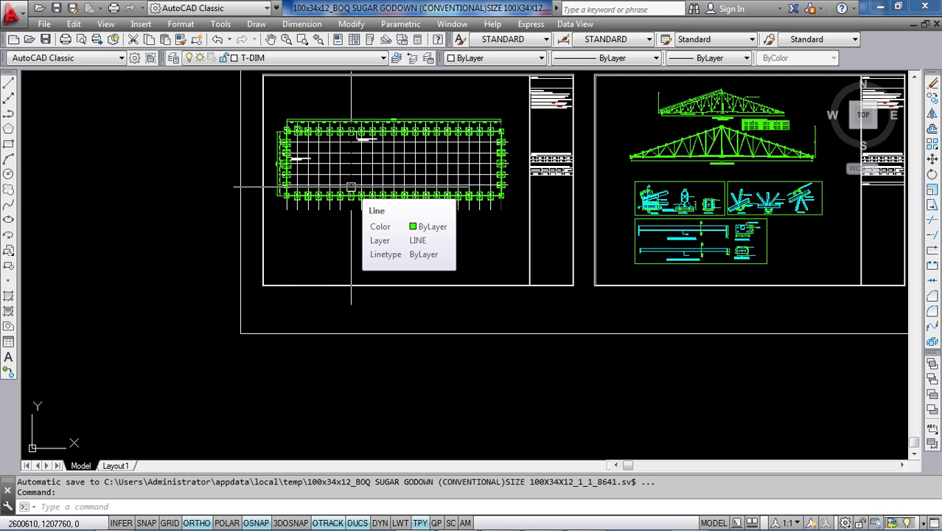
pyautogui.scroll(5, 351, 187)
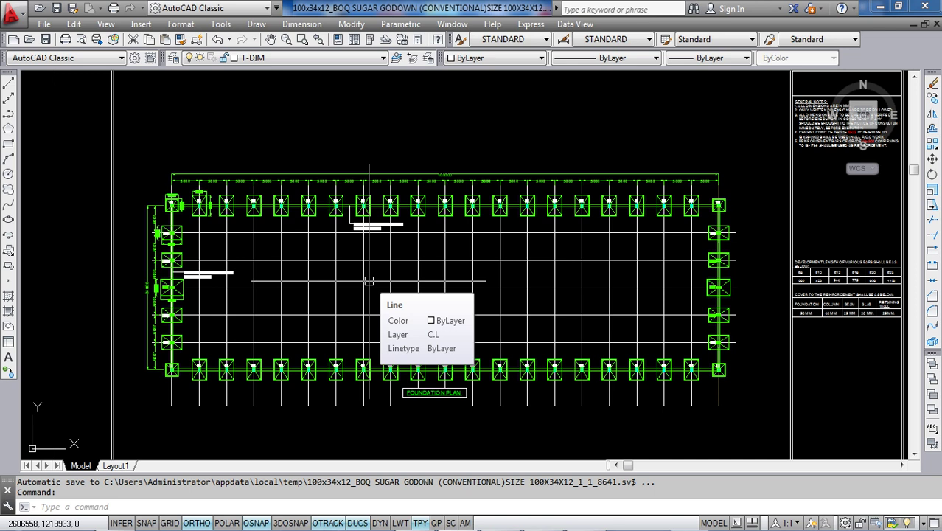
pyautogui.scroll(5, 129, 299)
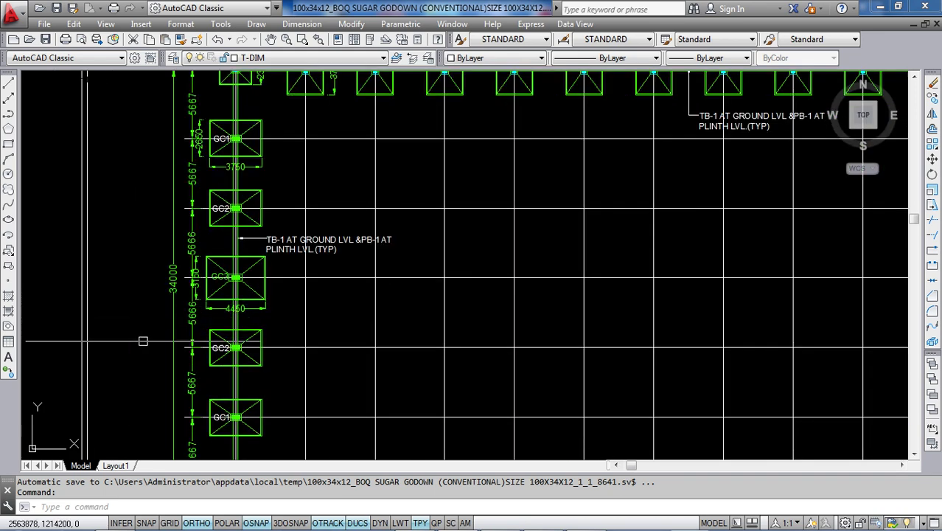
pyautogui.scroll(-2, 146, 341)
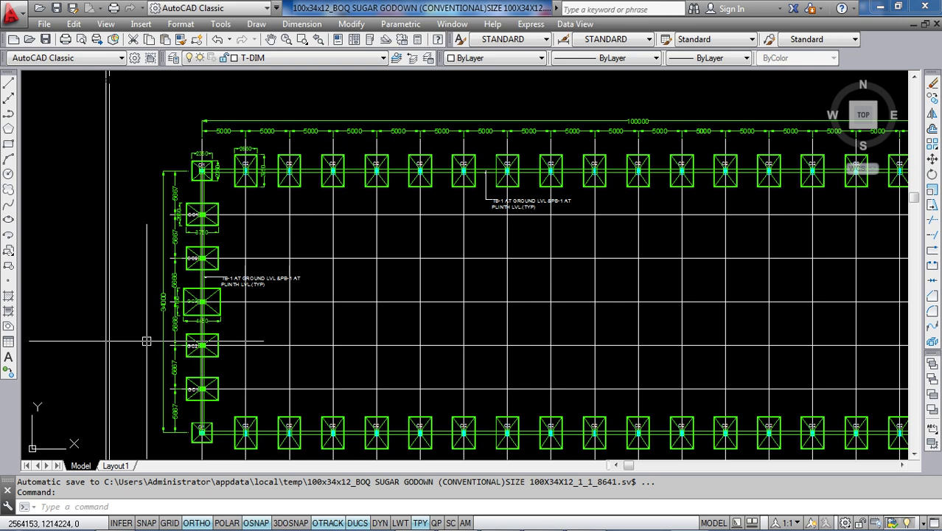
pyautogui.scroll(-5, 242, 199)
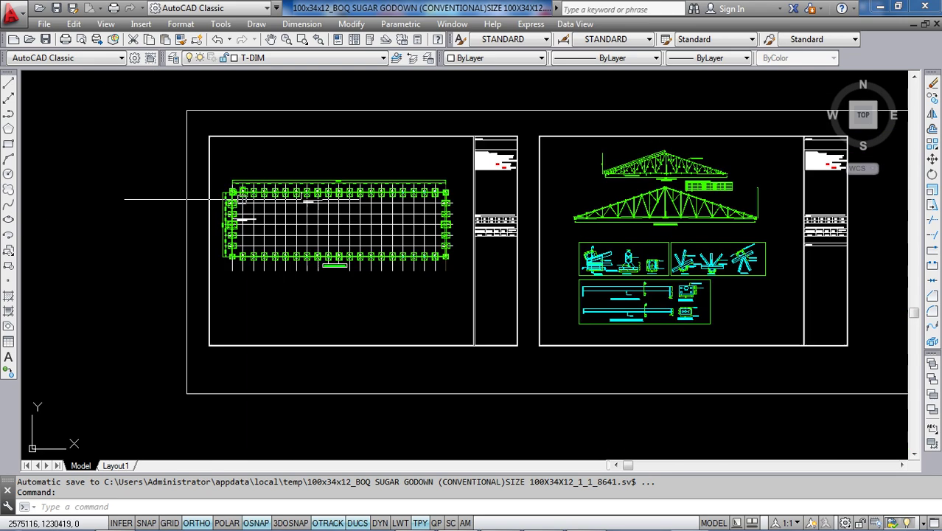
pyautogui.scroll(5, 285, 258)
pyautogui.scroll(2, 326, 199)
pyautogui.scroll(-3, 299, 256)
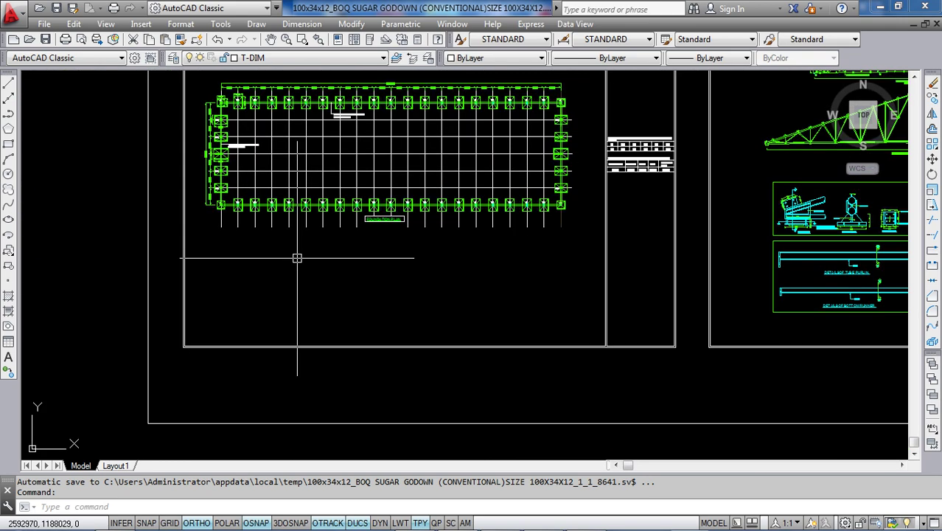
# Draw a circle with a radius of about 1778 in the empty area below the foundation plan.
pyautogui.scroll(2, 297, 258)
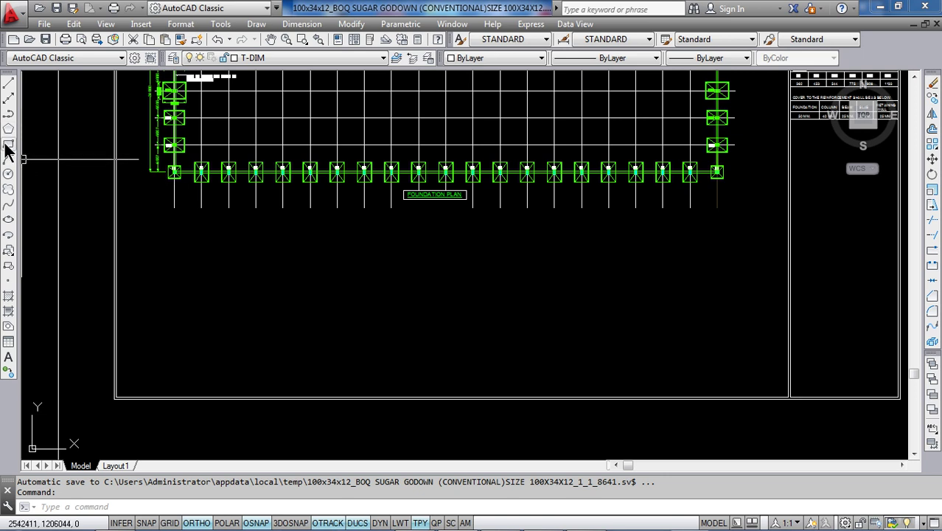
pyautogui.click(10, 177)
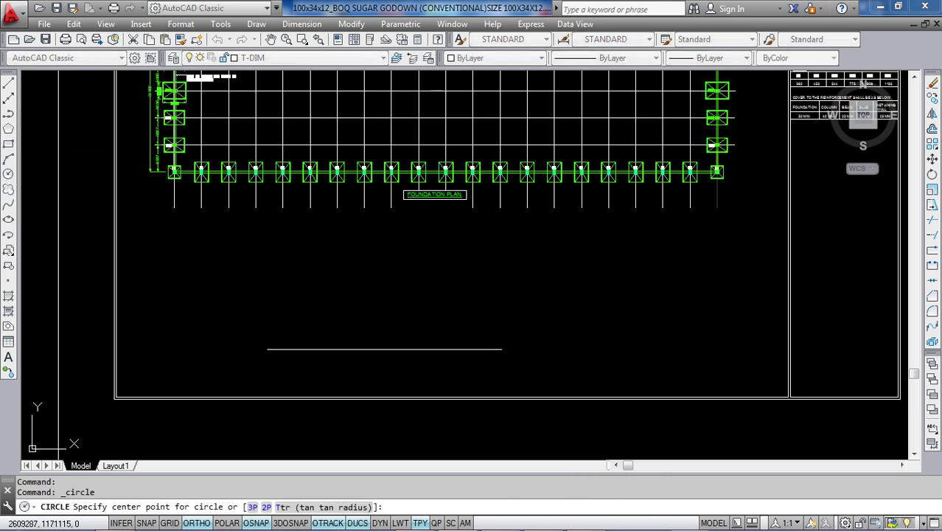
pyautogui.click(370, 305)
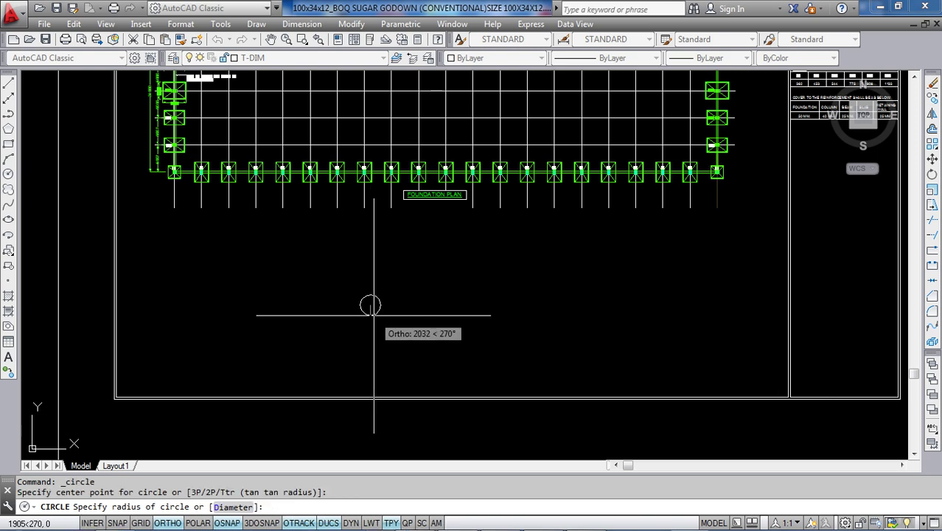
pyautogui.click(374, 317)
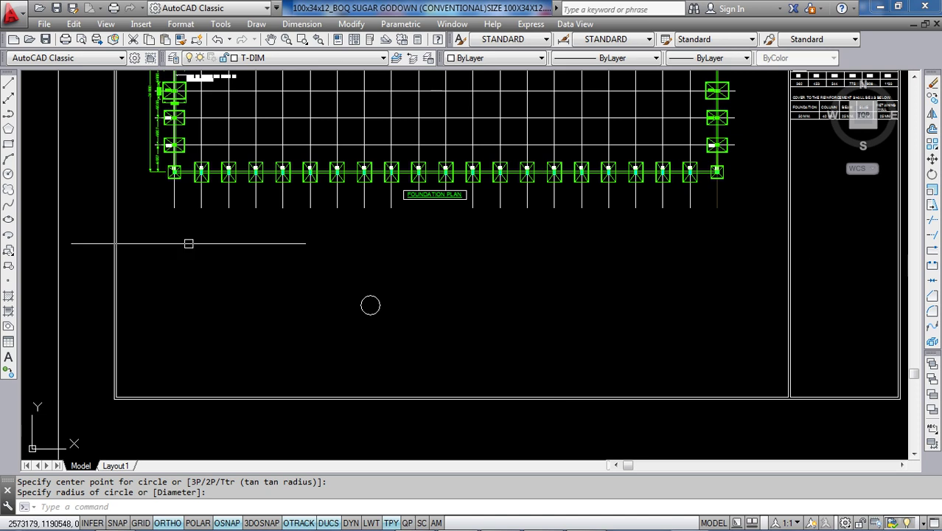
# Draw a vertical line upward from the circle's centre, ending below the foundation plan.
pyautogui.click(9, 84)
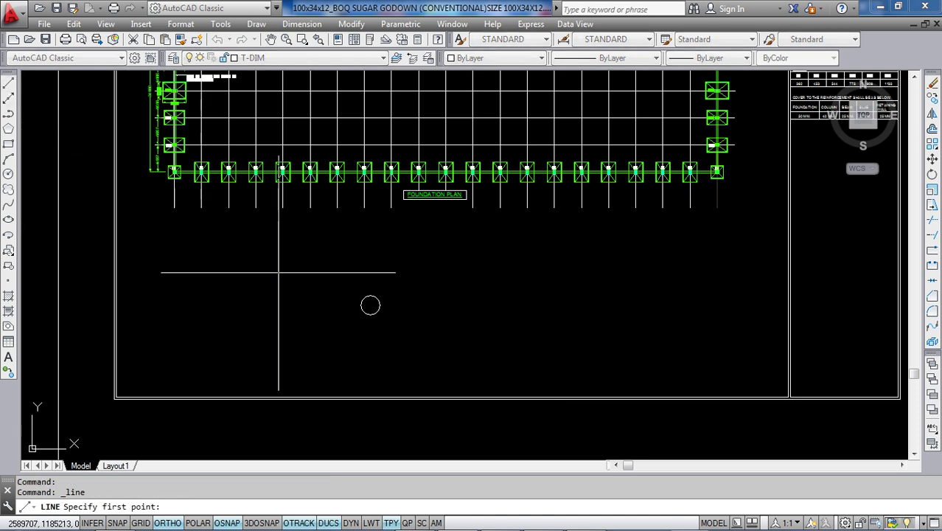
pyautogui.scroll(2, 350, 286)
pyautogui.click(382, 315)
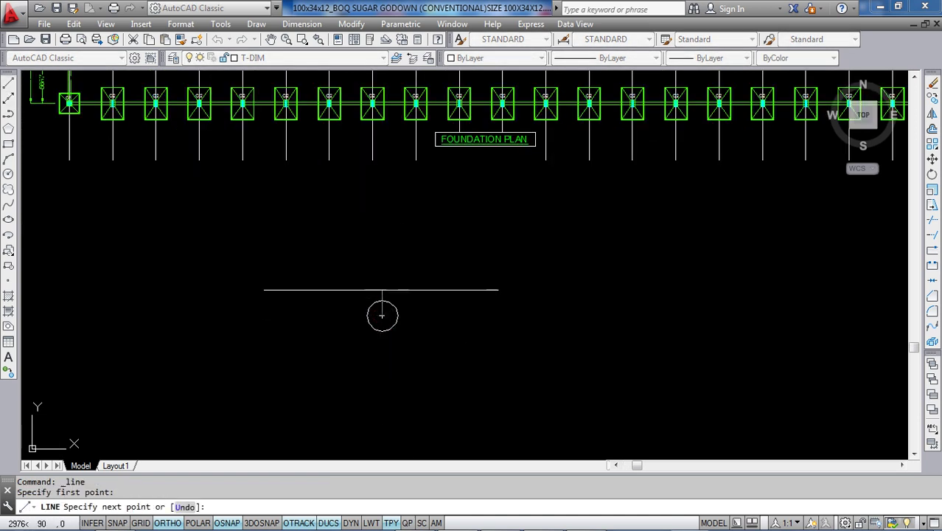
pyautogui.click(382, 237)
pyautogui.press('Return')
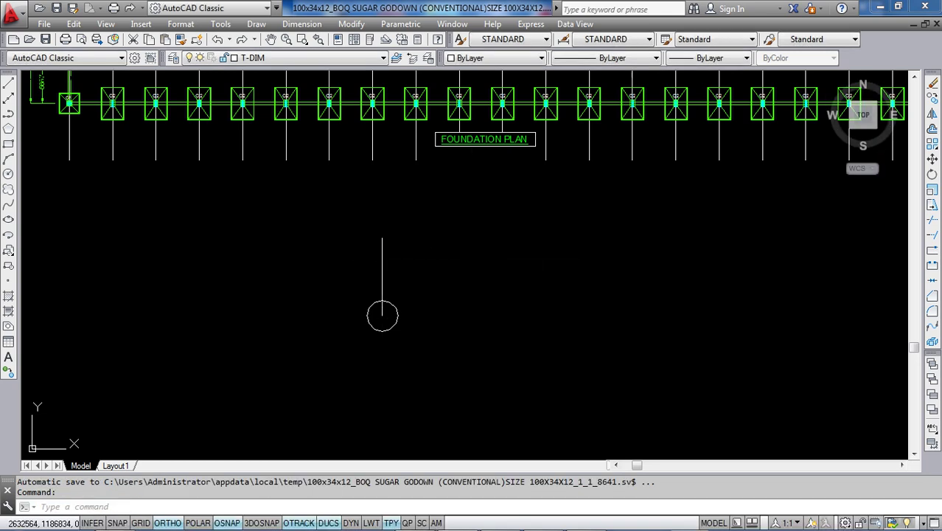
# Offset the vertical line twice to the right at a distance of 1425 to make three parallel lines.
pyautogui.click(931, 133)
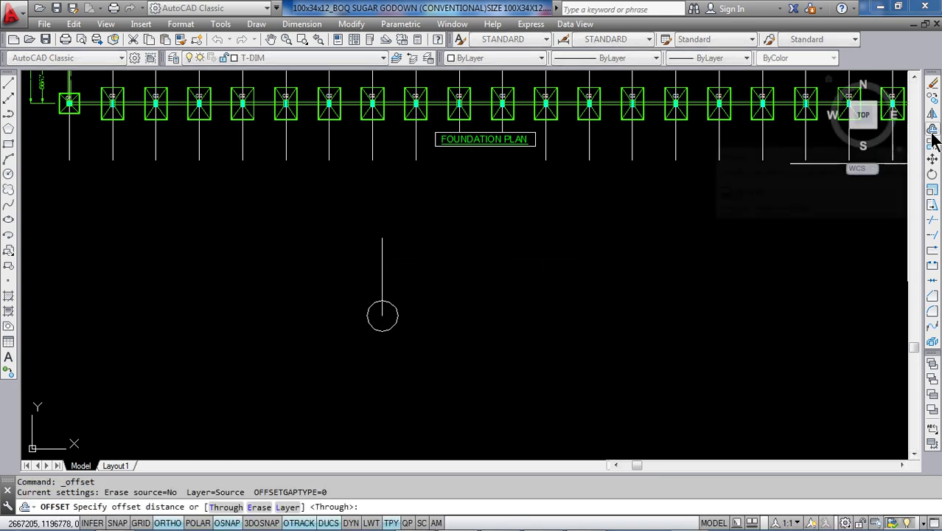
pyautogui.write('1425')
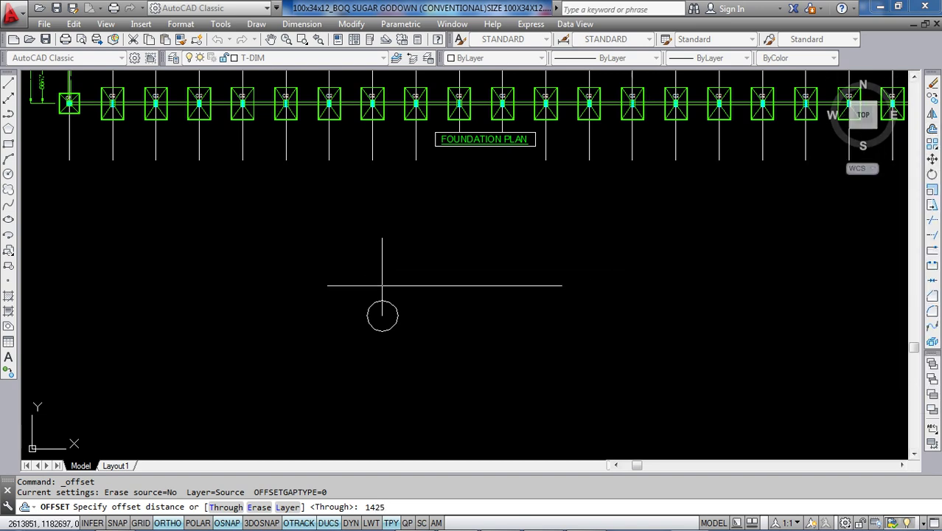
pyautogui.press('Return')
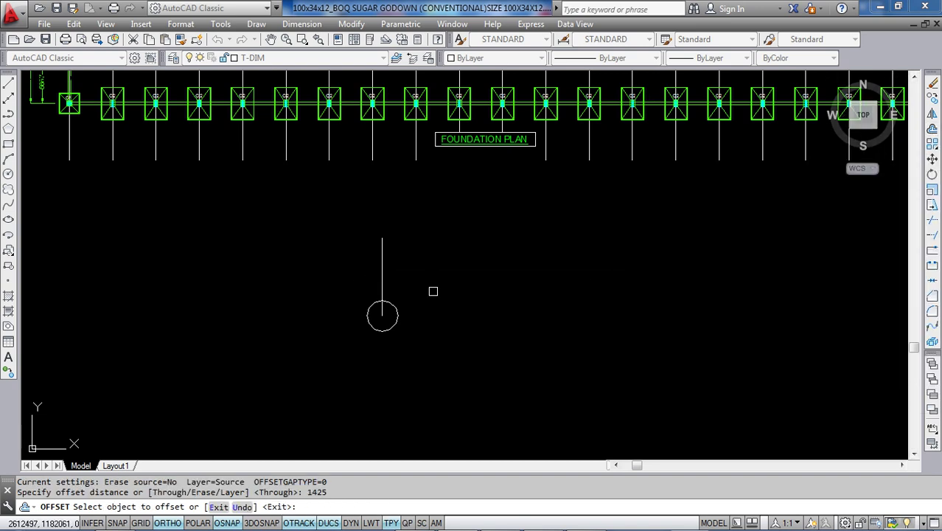
pyautogui.click(380, 270)
pyautogui.click(607, 282)
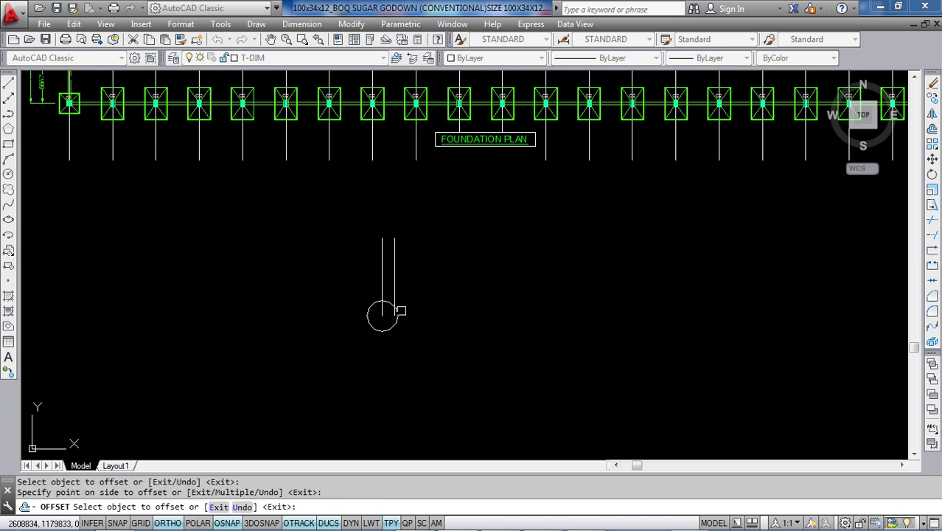
pyautogui.scroll(2, 397, 308)
pyautogui.click(394, 281)
pyautogui.click(521, 285)
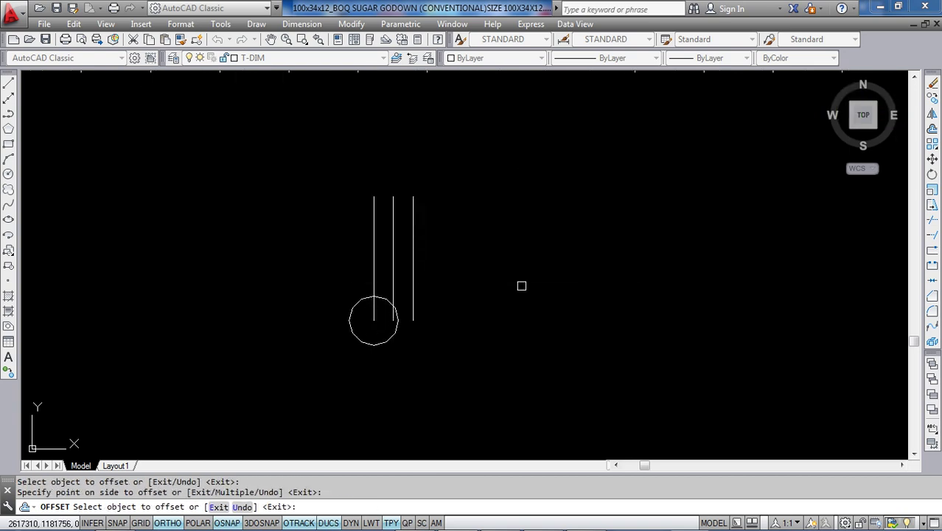
pyautogui.press('Escape')
# Erase the large circle and draw a much smaller one centred on the leftmost line's lower end.
pyautogui.click(390, 338)
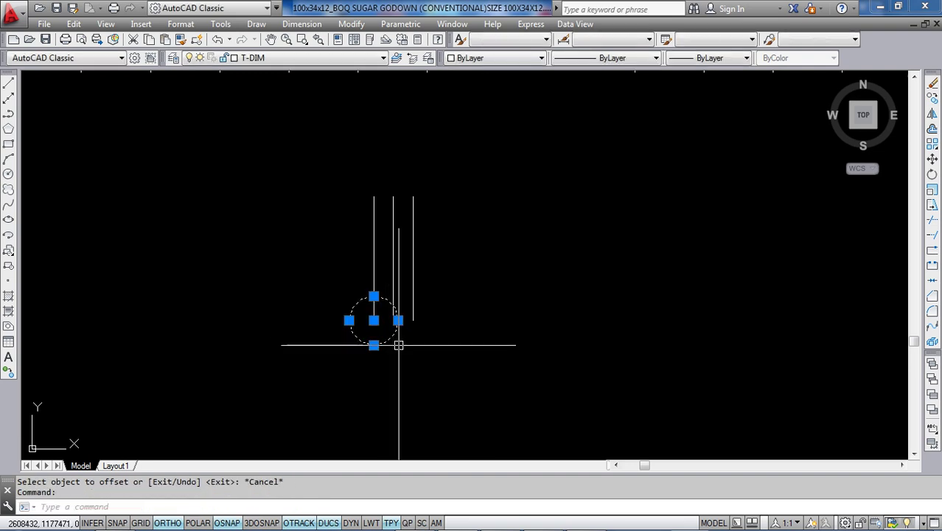
pyautogui.press('Delete')
pyautogui.scroll(8, 398, 343)
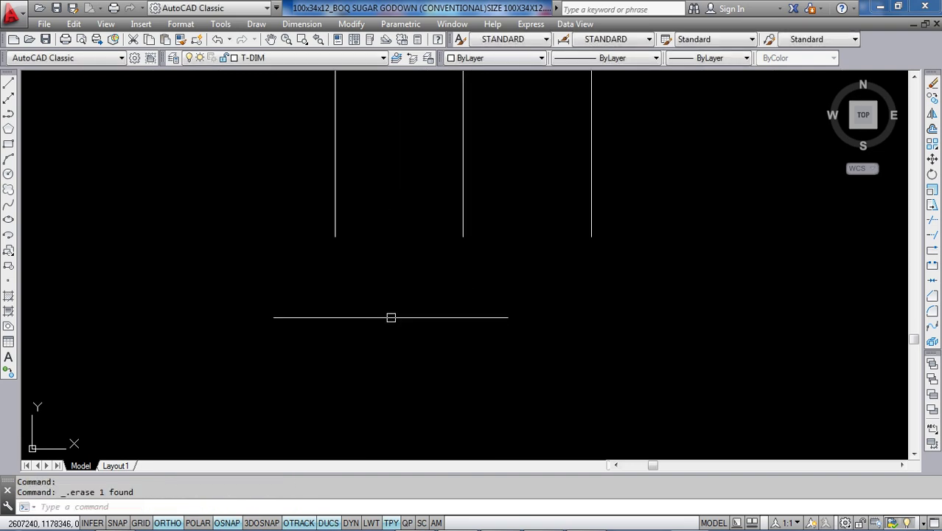
pyautogui.scroll(2, 372, 248)
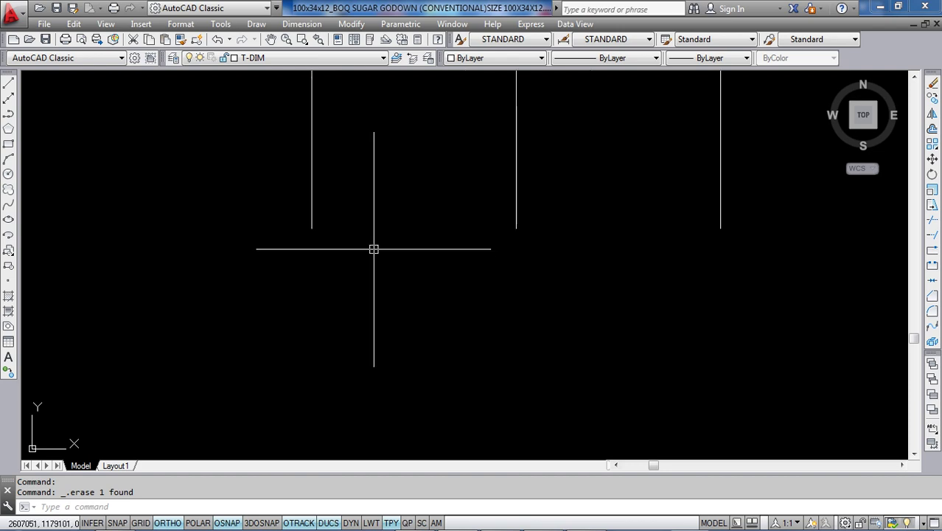
pyautogui.click(8, 174)
pyautogui.scroll(4, 311, 220)
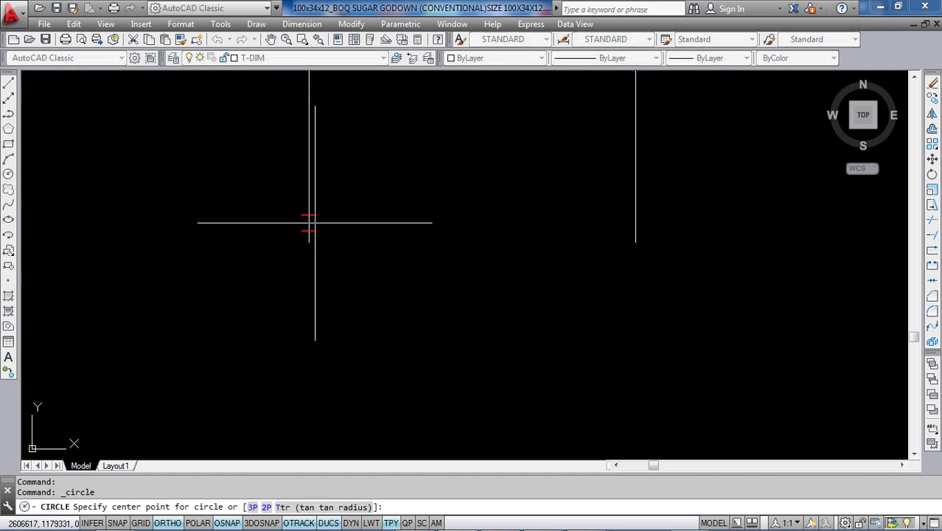
pyautogui.click(305, 251)
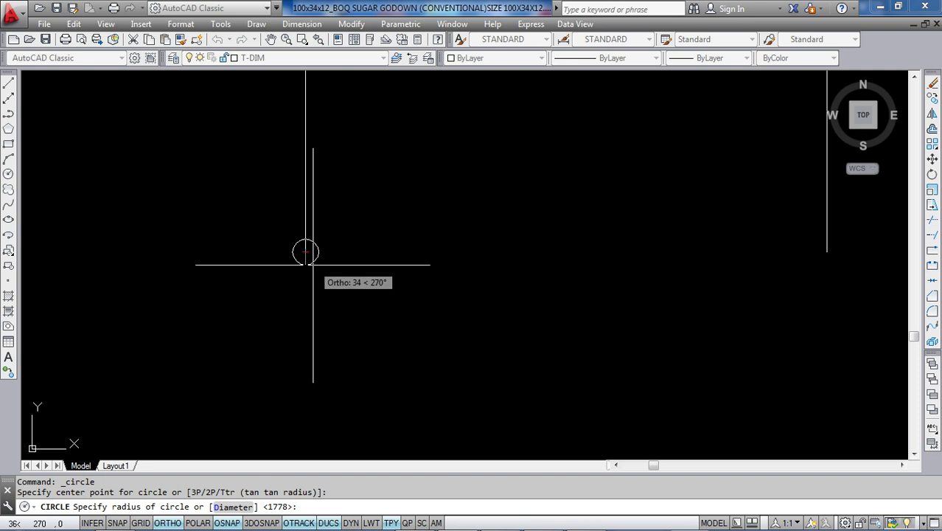
pyautogui.click(314, 261)
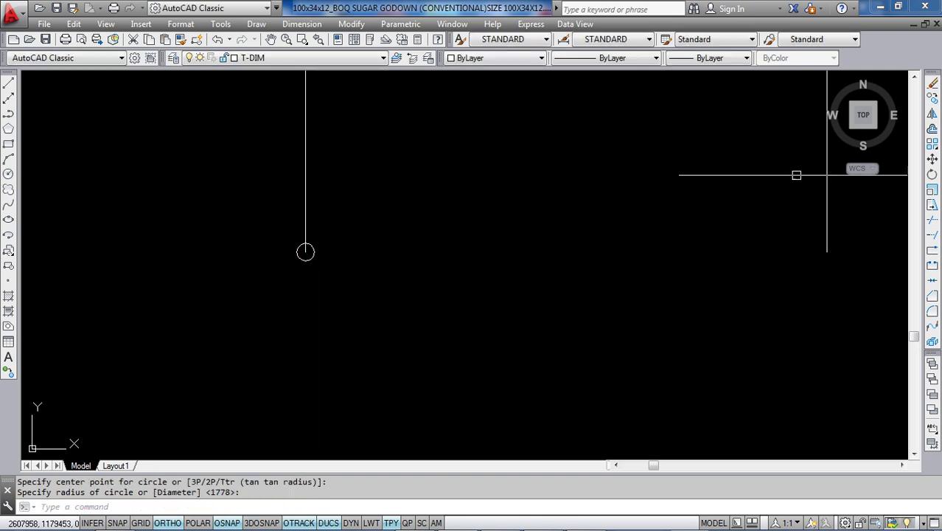
# Copy the small circle from its centre to the lower ends of the other two vertical lines.
pyautogui.click(933, 100)
pyautogui.scroll(3, 339, 286)
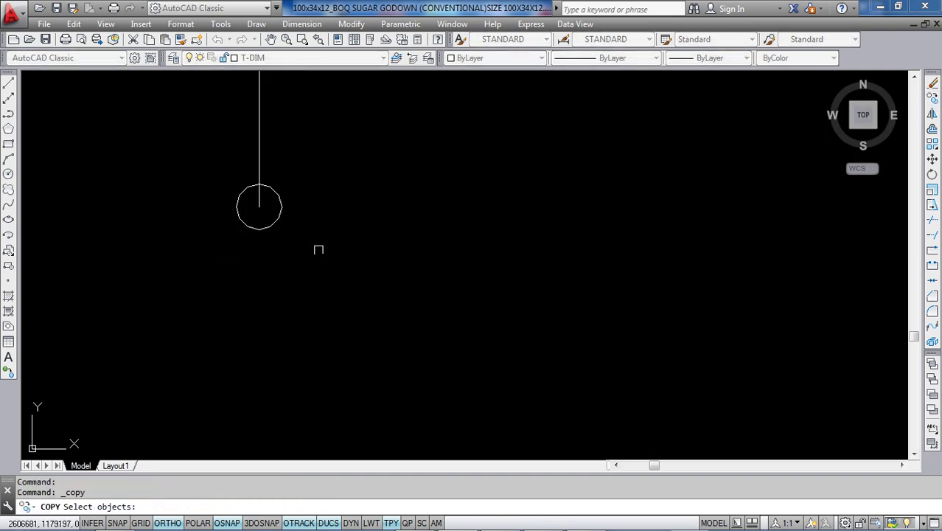
pyautogui.click(282, 214)
pyautogui.scroll(1, 296, 213)
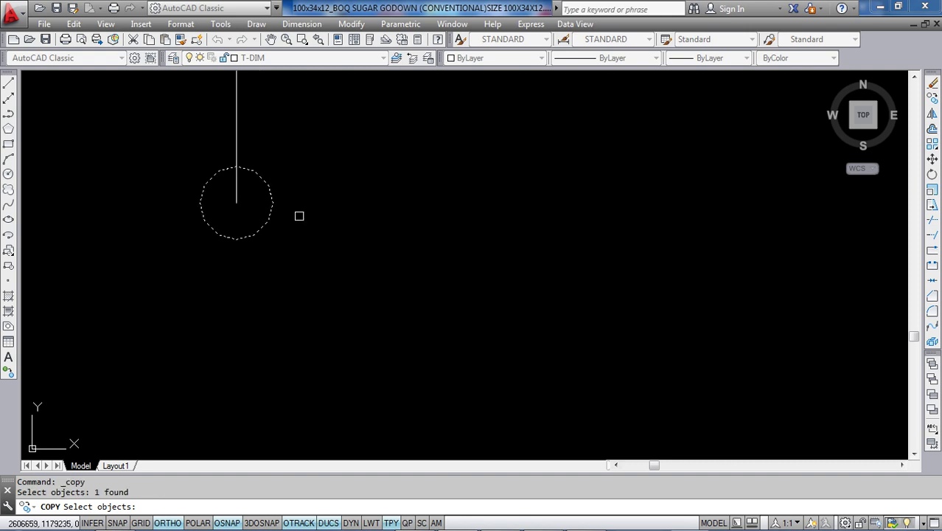
pyautogui.press('Return')
pyautogui.click(236, 203)
pyautogui.scroll(-2, 236, 203)
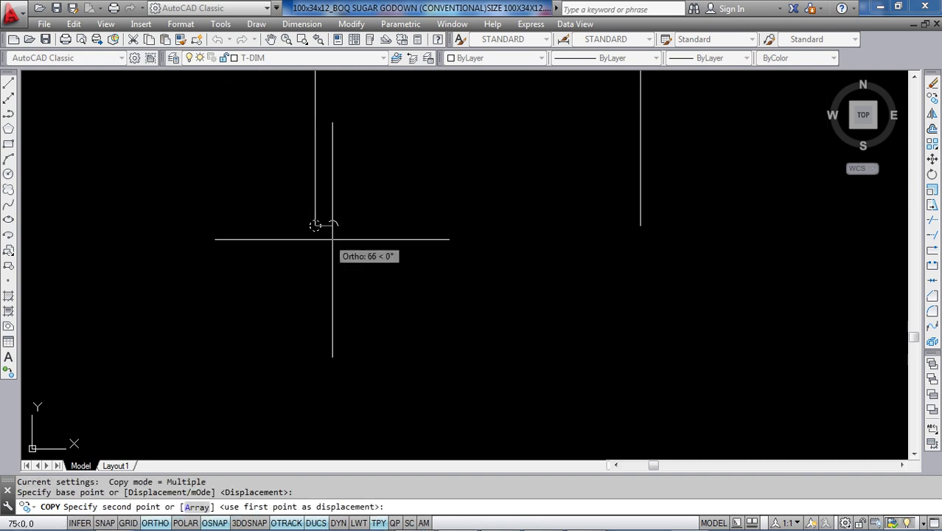
pyautogui.scroll(2, 634, 229)
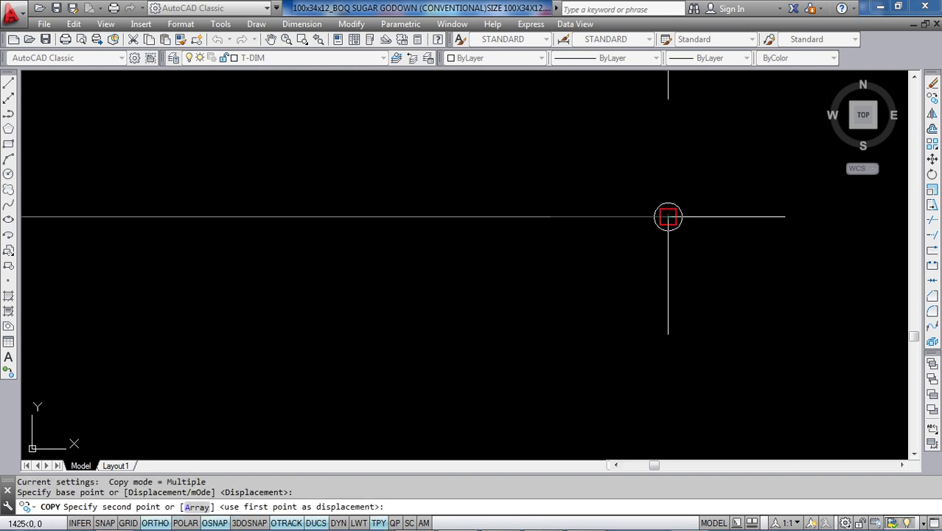
pyautogui.click(666, 213)
pyautogui.scroll(1, 482, 246)
pyautogui.scroll(1, 481, 267)
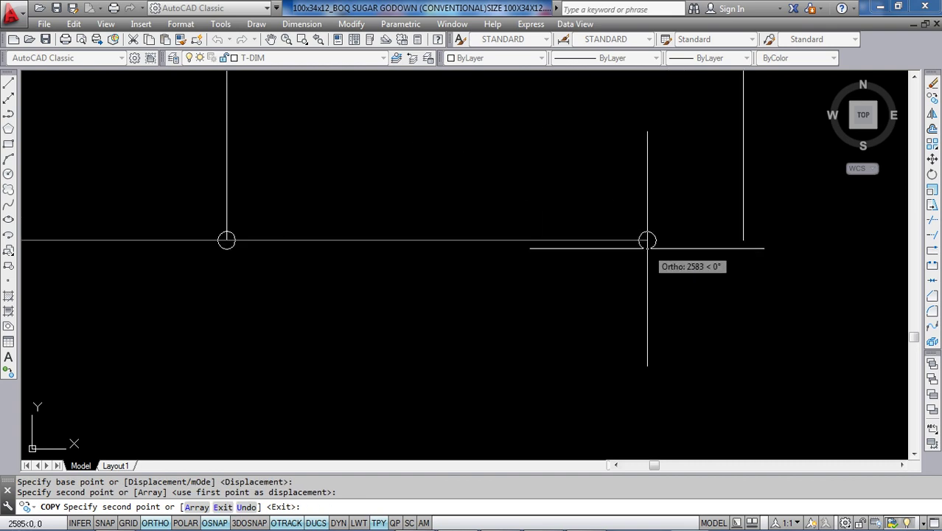
pyautogui.click(743, 239)
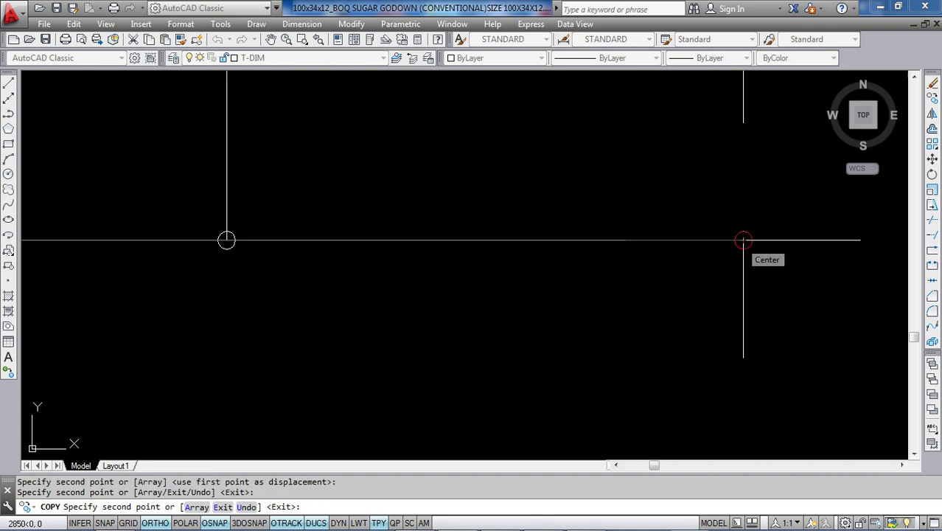
pyautogui.press('Escape')
pyautogui.scroll(-1, 643, 263)
pyautogui.scroll(-2, 498, 302)
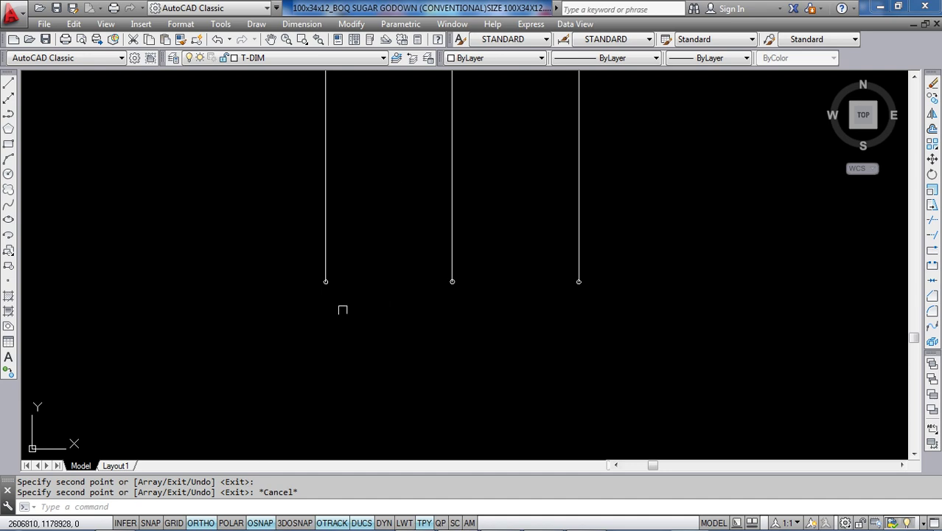
pyautogui.scroll(4, 336, 276)
pyautogui.scroll(2, 321, 242)
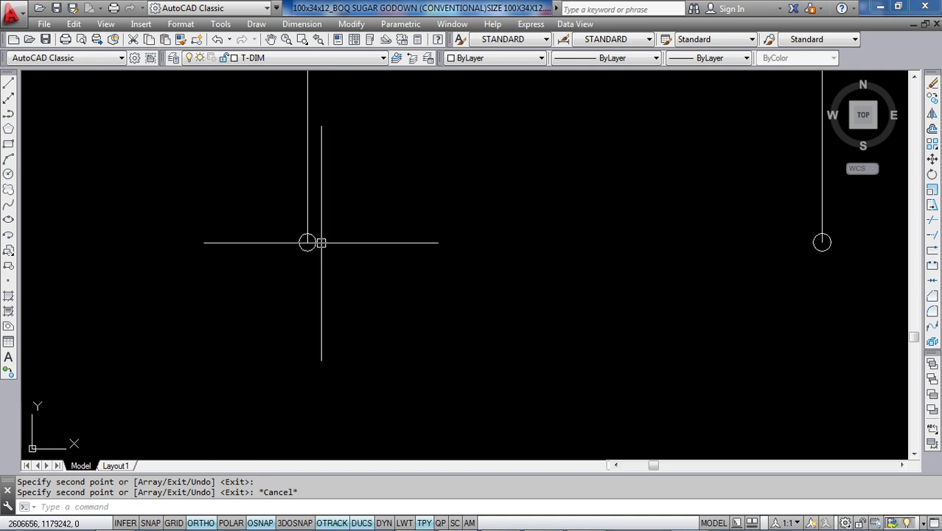
pyautogui.scroll(-2, 309, 261)
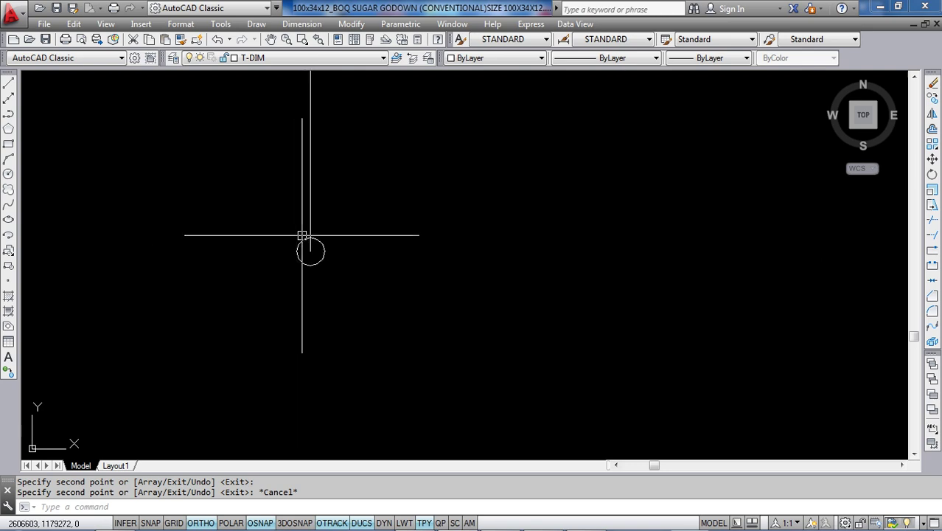
# Add a linear dimension between the centres of the leftmost and rightmost small circles, placed just below them.
pyautogui.scroll(-2, 310, 263)
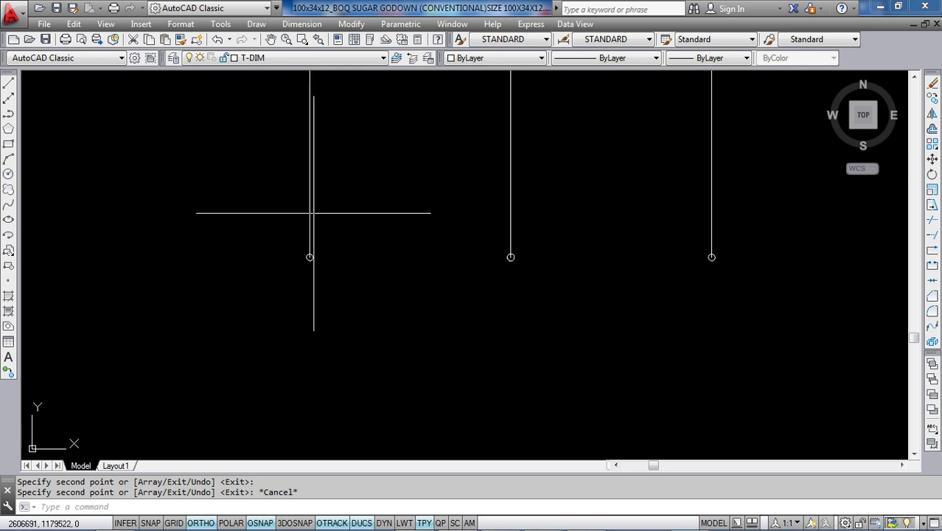
pyautogui.click(299, 24)
pyautogui.click(305, 62)
pyautogui.scroll(5, 307, 257)
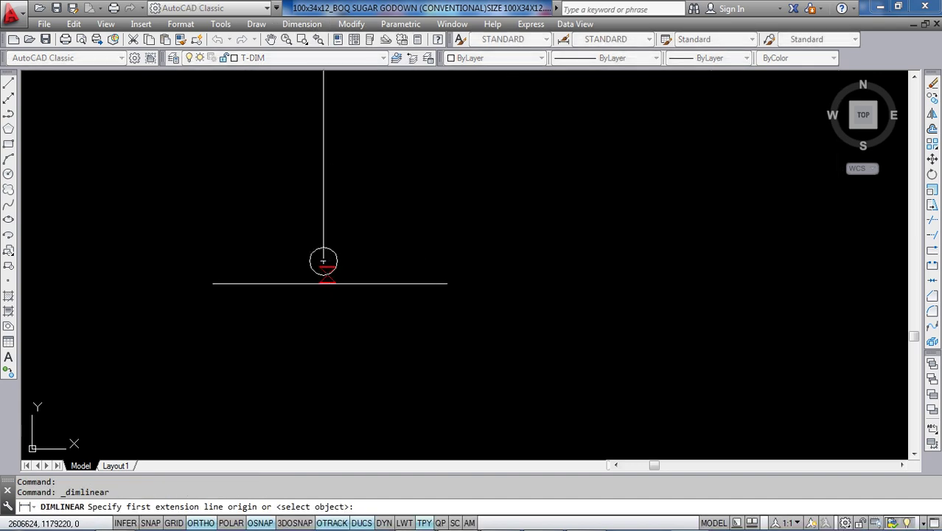
pyautogui.click(322, 261)
pyautogui.scroll(-5, 561, 287)
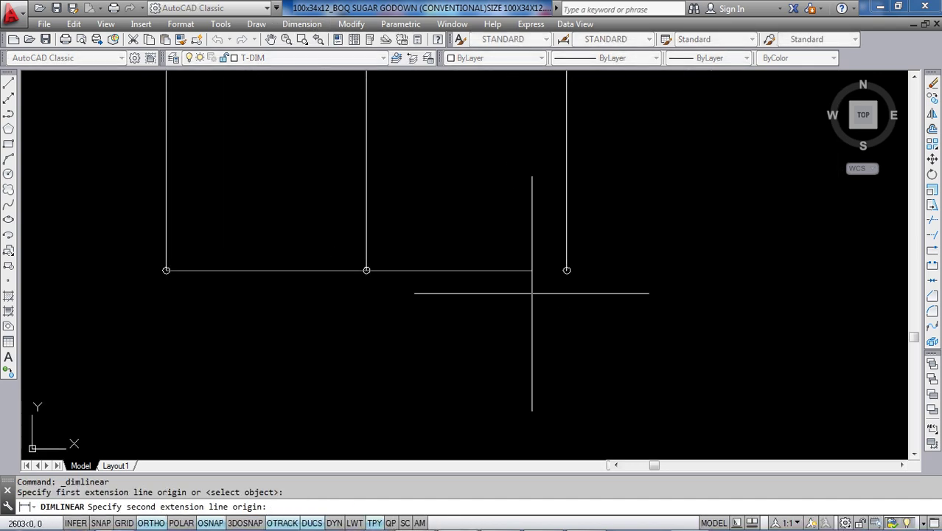
pyautogui.scroll(5, 552, 288)
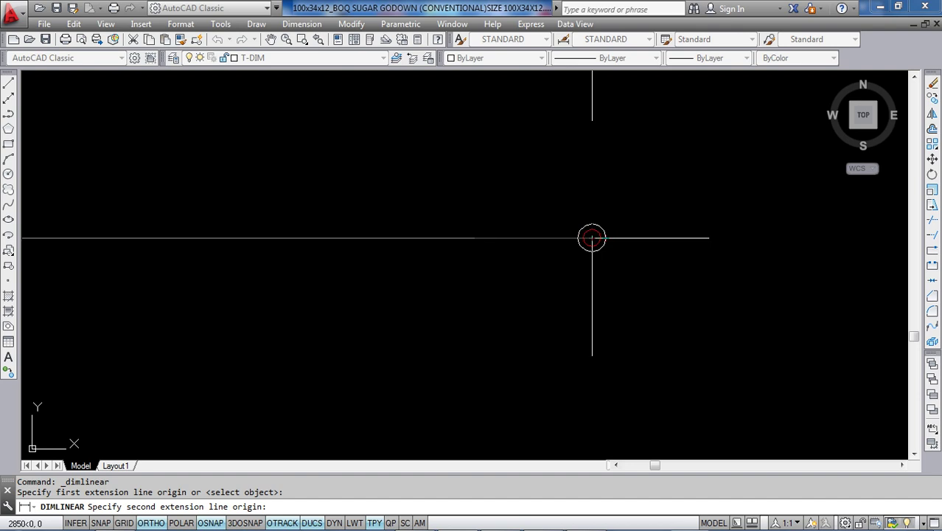
pyautogui.click(591, 237)
pyautogui.scroll(-5, 560, 294)
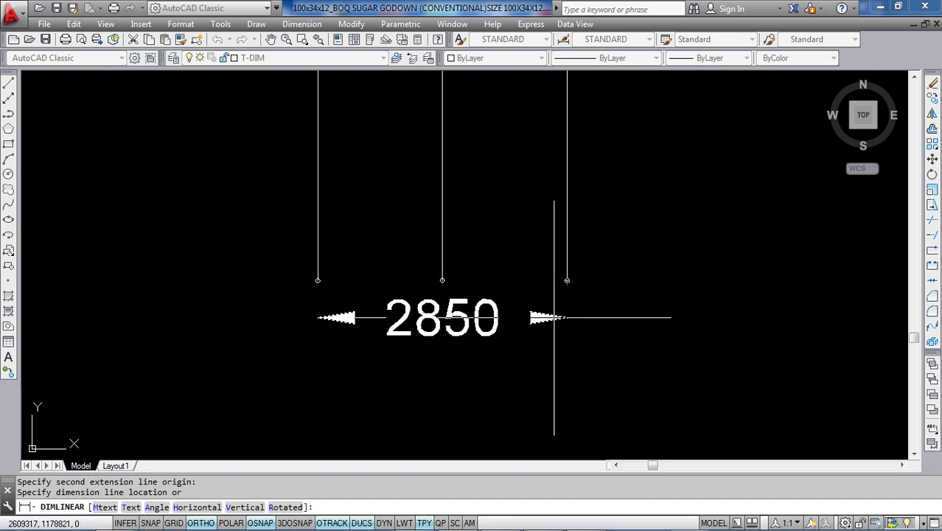
pyautogui.click(553, 317)
# Erase the three vertical lines above the small circles.
pyautogui.scroll(3, 376, 304)
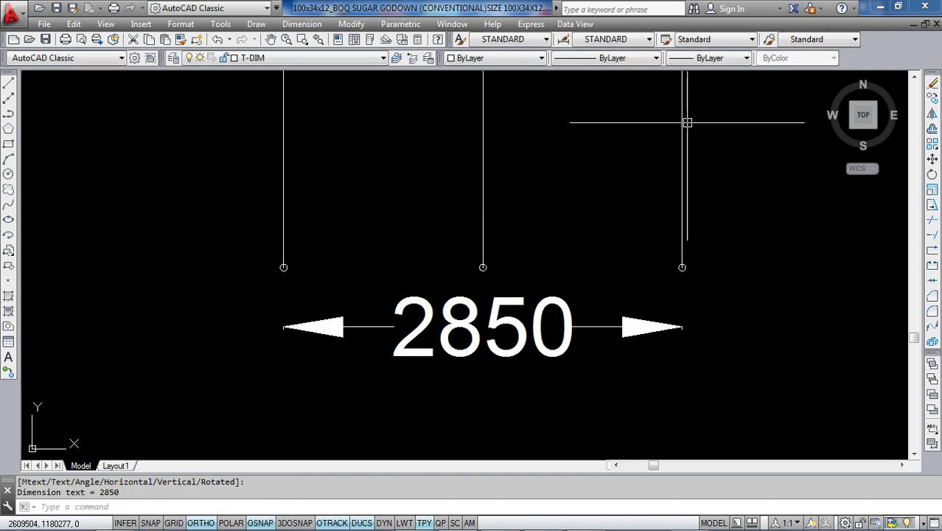
pyautogui.click(717, 123)
pyautogui.click(234, 174)
pyautogui.press('Delete')
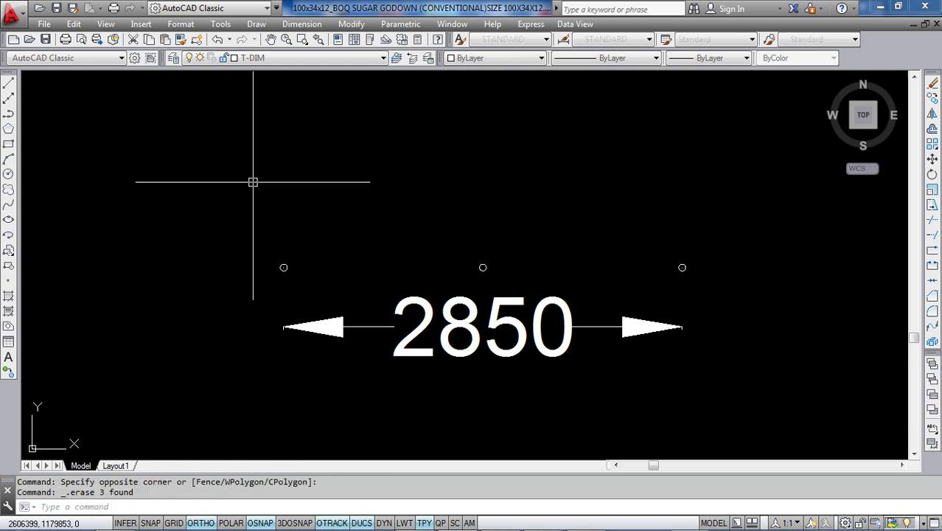
# Draw a horizontal line from the top of the leftmost circle to the top of the rightmost circle.
pyautogui.click(8, 84)
pyautogui.scroll(-5, 286, 326)
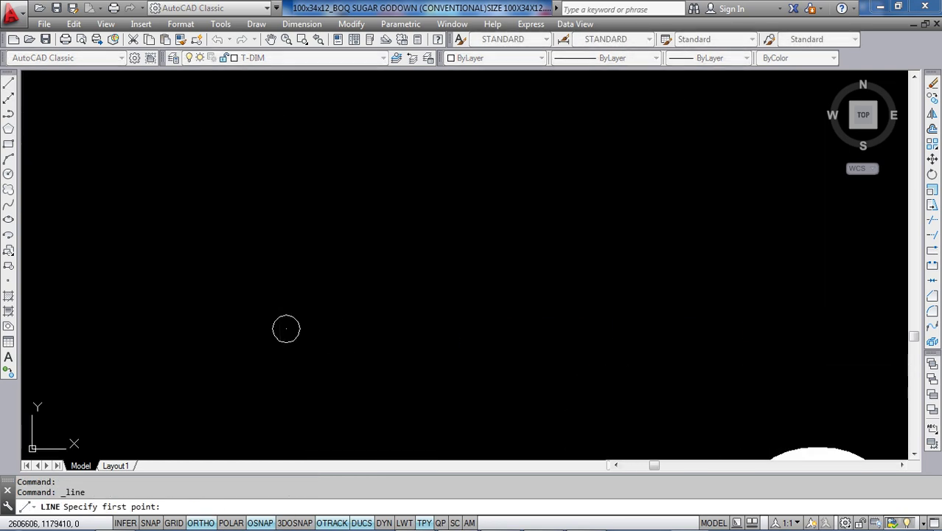
pyautogui.click(286, 327)
pyautogui.scroll(5, 326, 316)
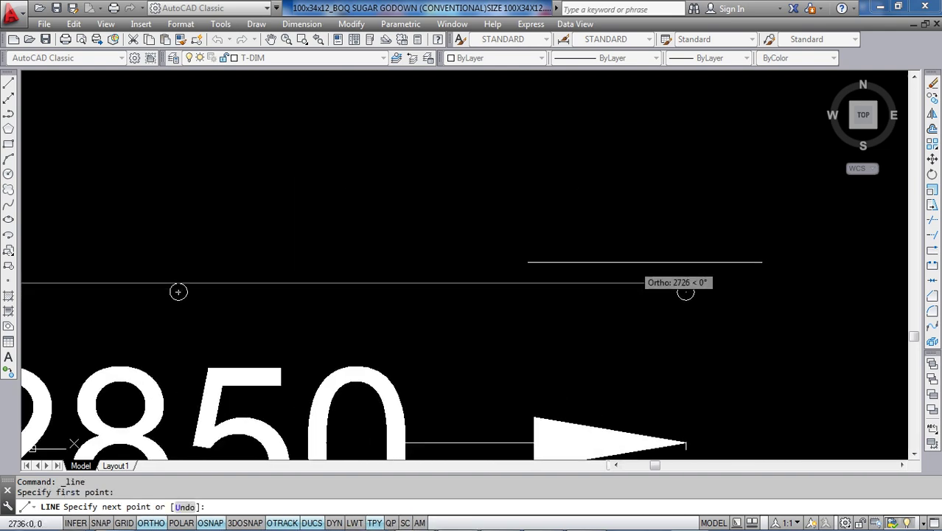
pyautogui.scroll(3, 685, 291)
pyautogui.click(675, 290)
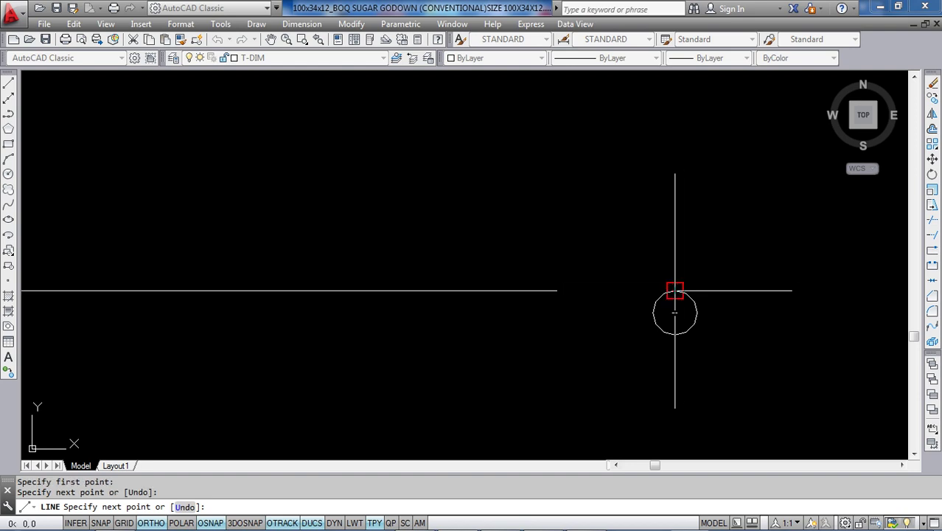
pyautogui.press('Escape')
pyautogui.scroll(-4, 658, 260)
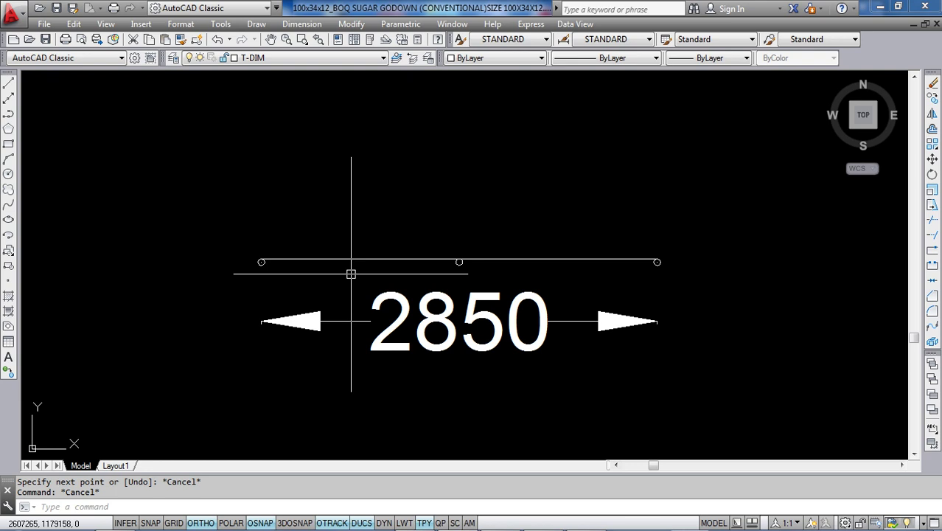
# Draw a 100-long line extending left from the top of the leftmost circle.
pyautogui.moveTo(323, 263); pyautogui.dragTo(446, 263, button='middle')
pyautogui.scroll(2, 420, 263)
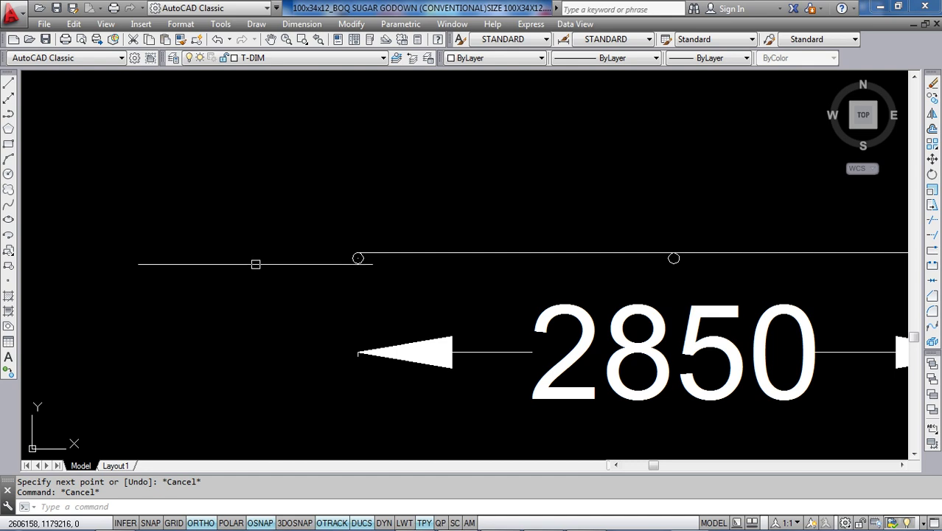
pyautogui.scroll(-1, 303, 252)
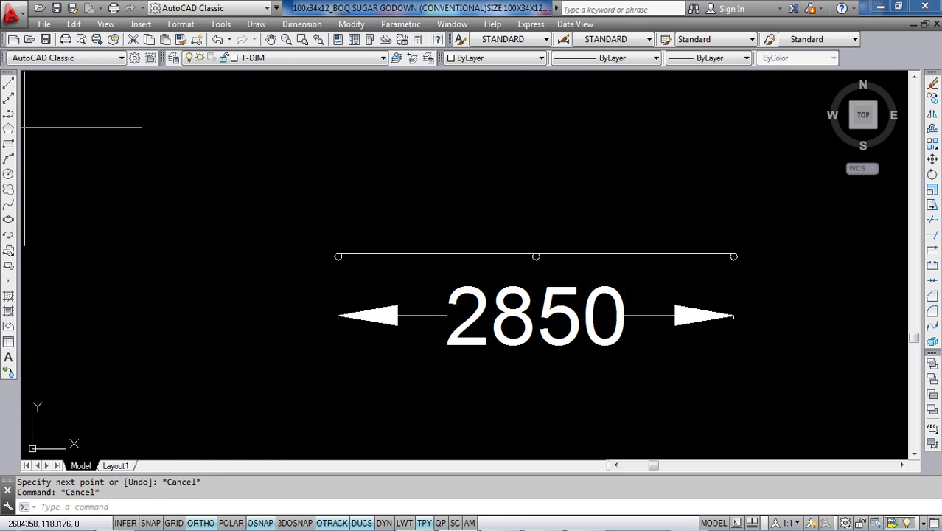
pyautogui.click(8, 84)
pyautogui.scroll(4, 265, 206)
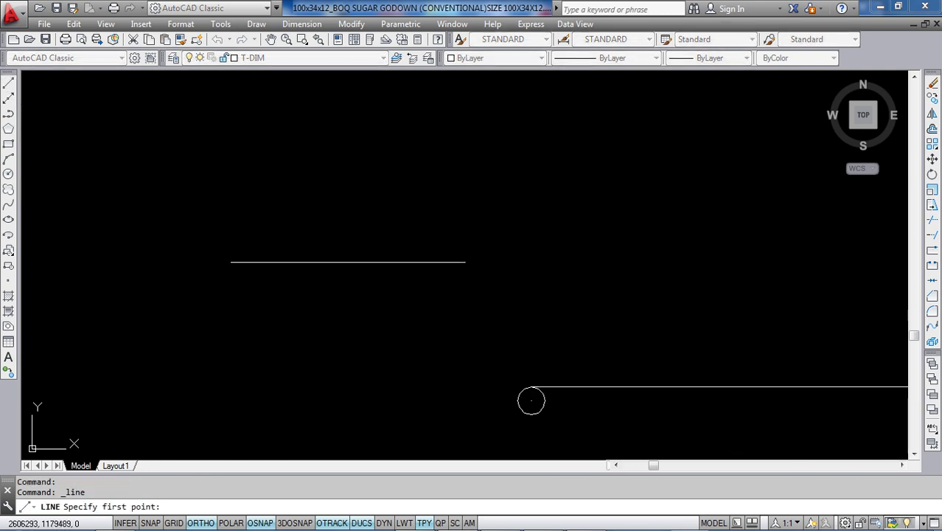
pyautogui.click(530, 386)
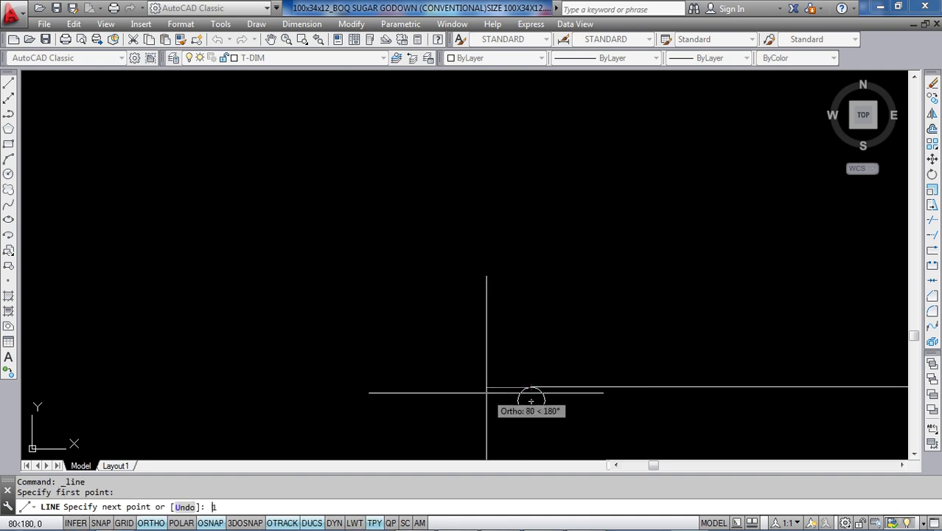
pyautogui.write('100')
pyautogui.press('Return')
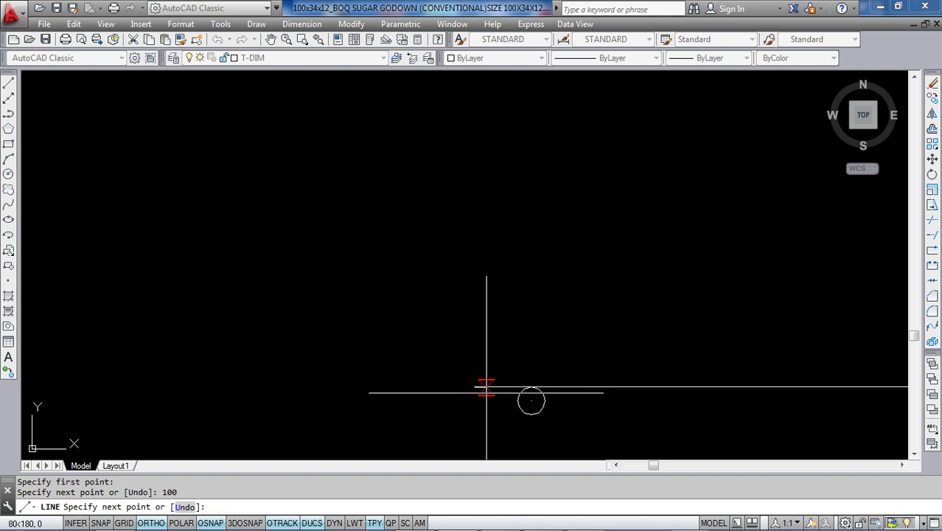
pyautogui.press('Escape')
pyautogui.scroll(-4, 456, 406)
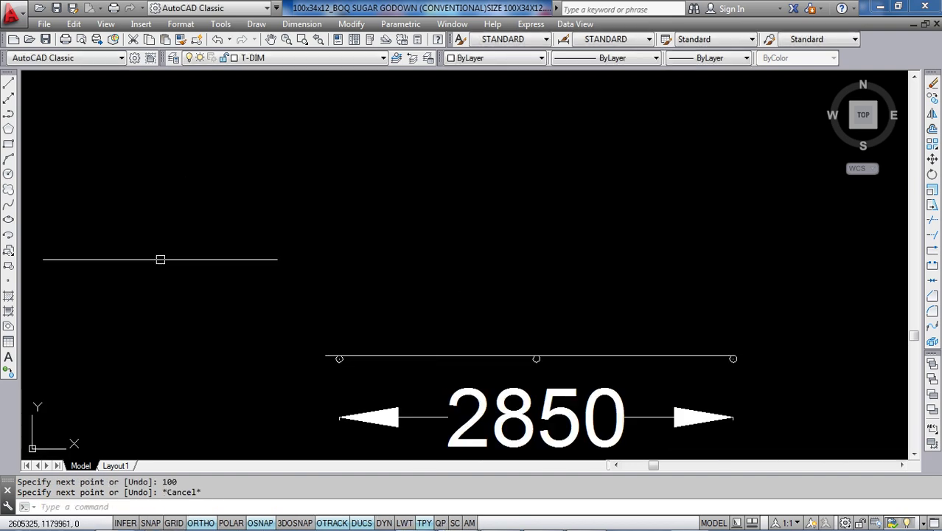
# Draw a 100-long line extending right from the top of the rightmost circle.
pyautogui.click(9, 84)
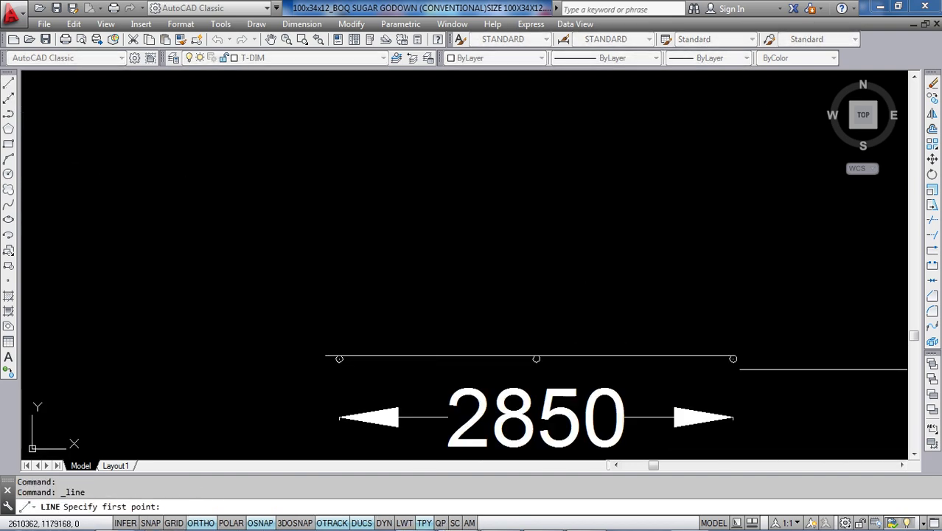
pyautogui.scroll(4, 589, 357)
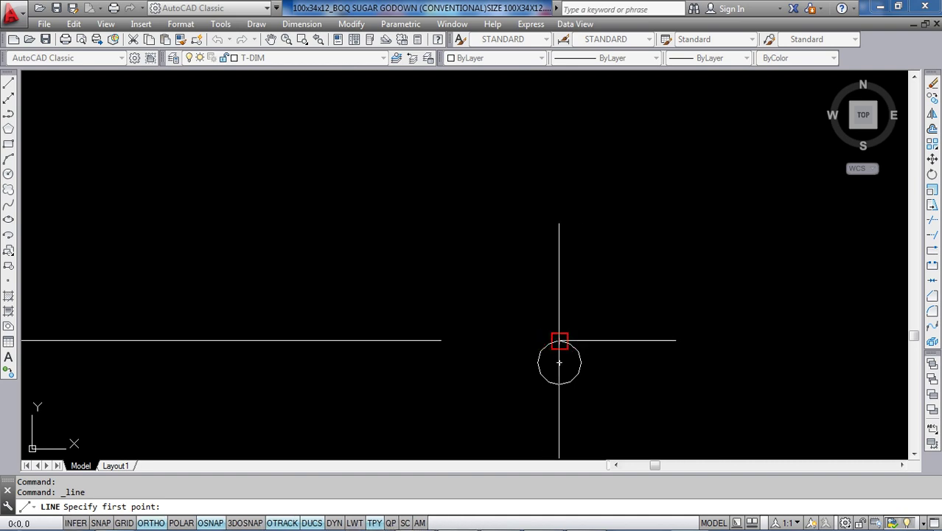
pyautogui.click(559, 341)
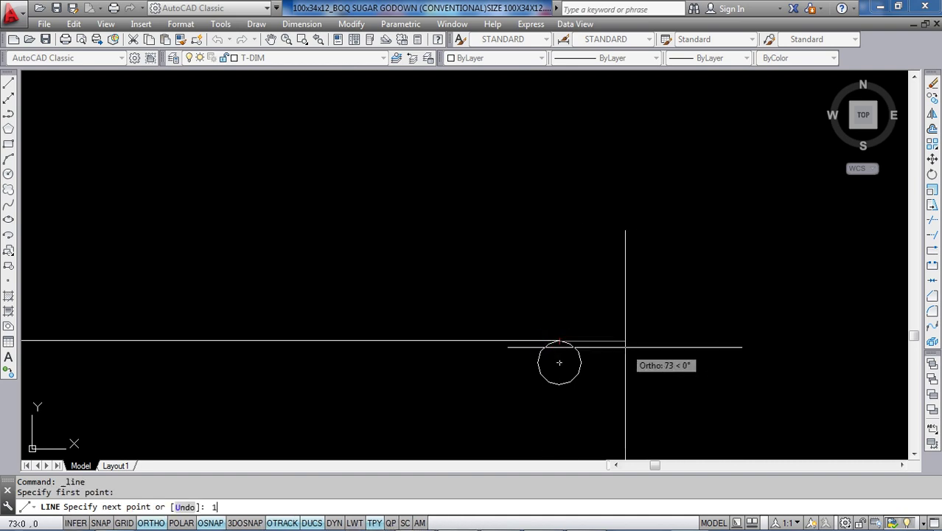
pyautogui.press('Return')
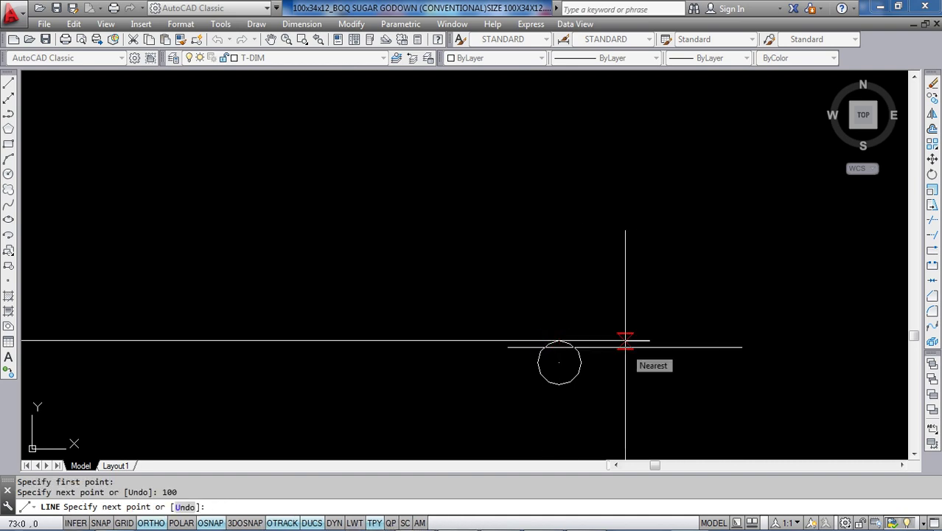
pyautogui.press('Escape')
pyautogui.scroll(-5, 615, 354)
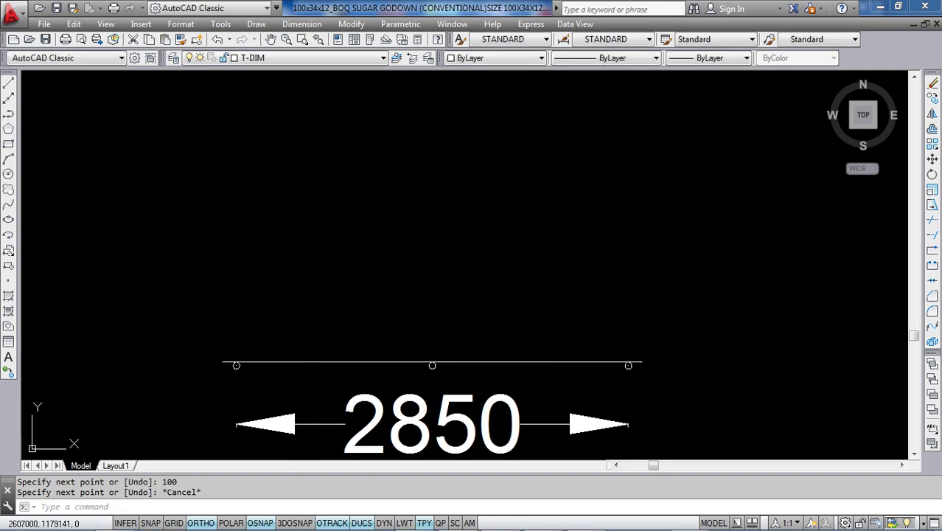
# Draw one continuous horizontal line from the left extension's outer end to the right extension's outer end.
pyautogui.scroll(2, 286, 375)
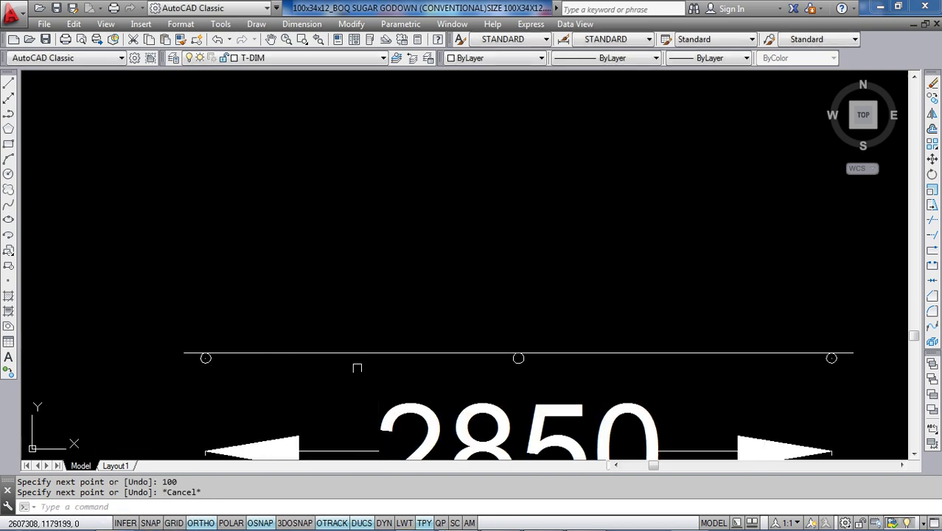
pyautogui.scroll(2, 207, 365)
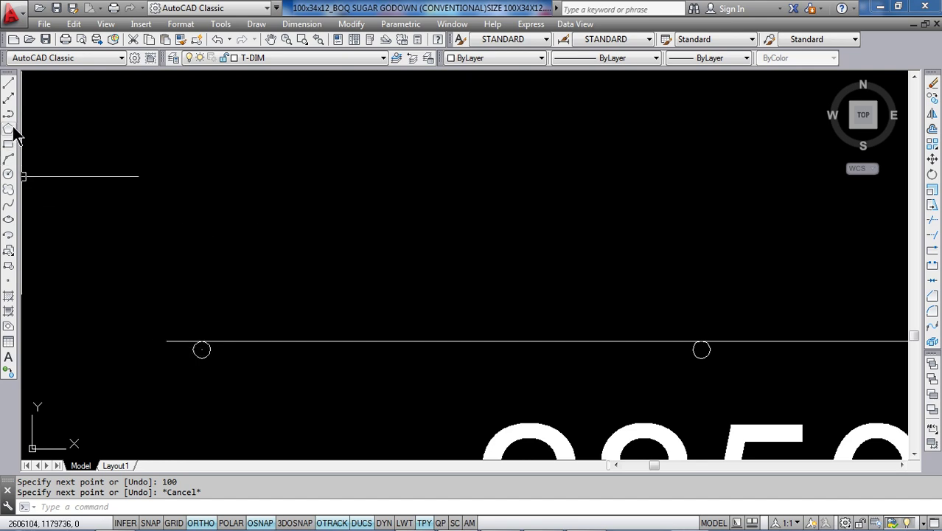
pyautogui.click(8, 85)
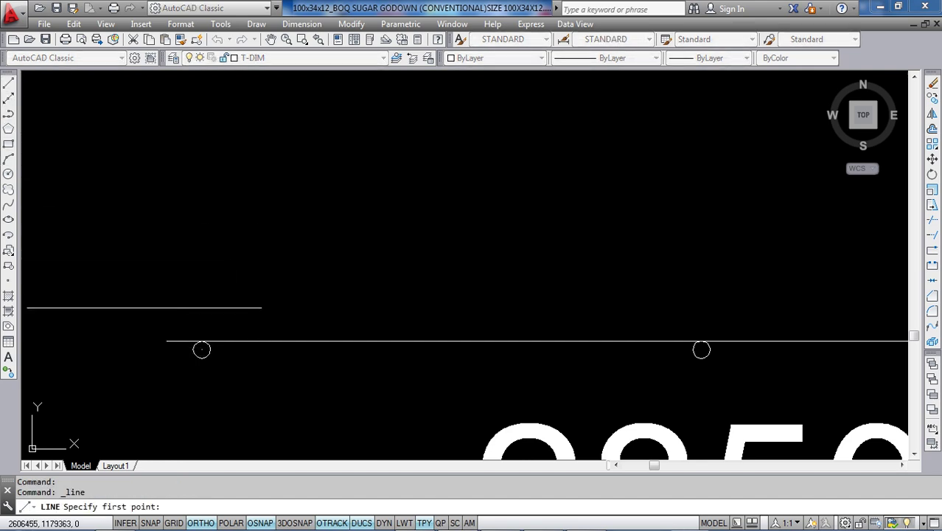
pyautogui.click(167, 342)
pyautogui.scroll(-3, 177, 343)
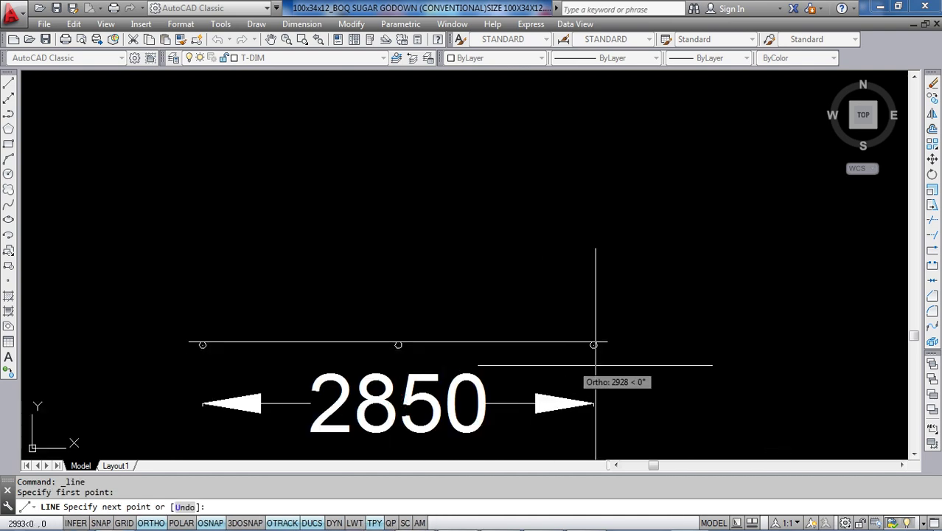
pyautogui.scroll(3, 599, 379)
pyautogui.click(583, 311)
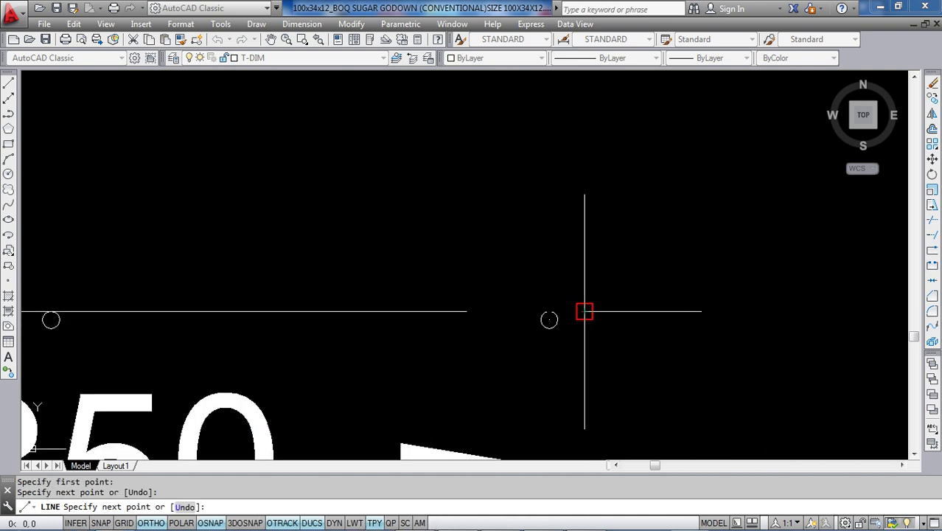
pyautogui.press('Escape')
# Draw a short vertical line upward from the top of the leftmost circle, crossing above the horizontal line.
pyautogui.scroll(-6, 471, 331)
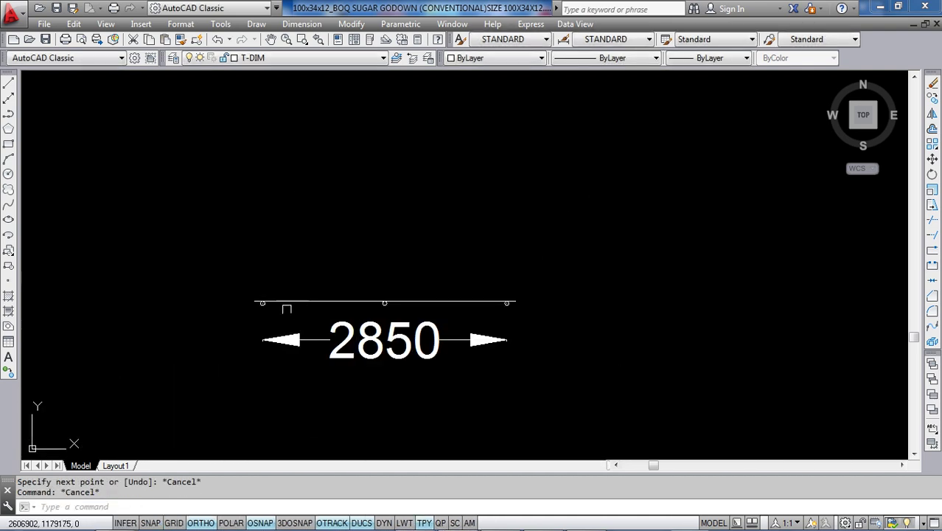
pyautogui.scroll(4, 287, 308)
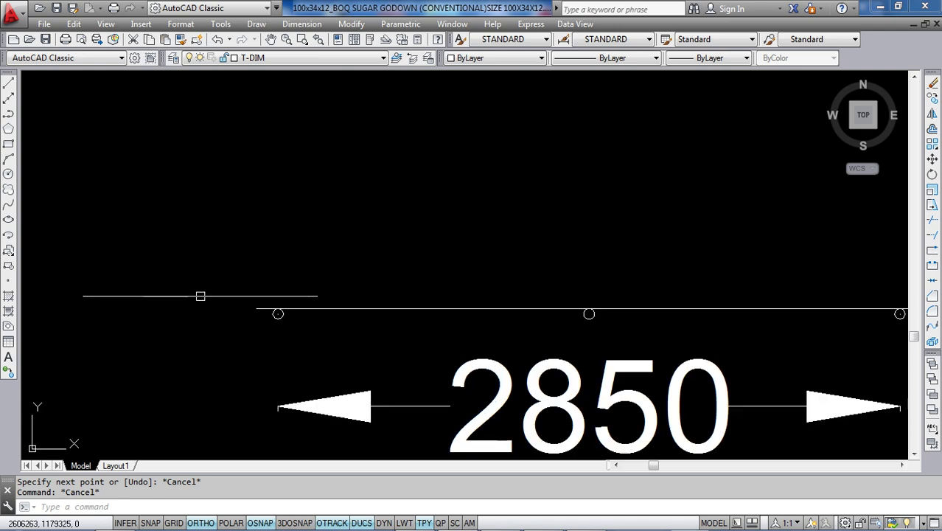
pyautogui.click(6, 87)
pyautogui.scroll(4, 254, 267)
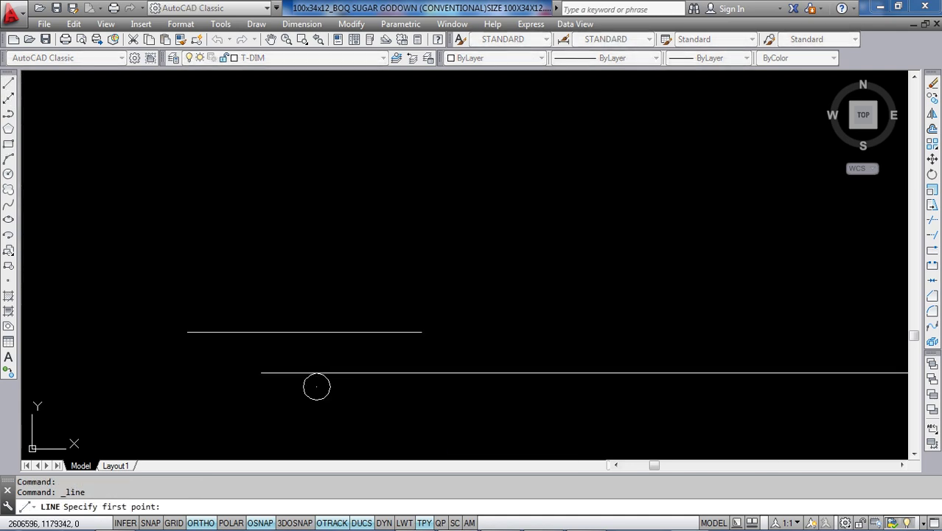
pyautogui.click(316, 372)
pyautogui.click(339, 274)
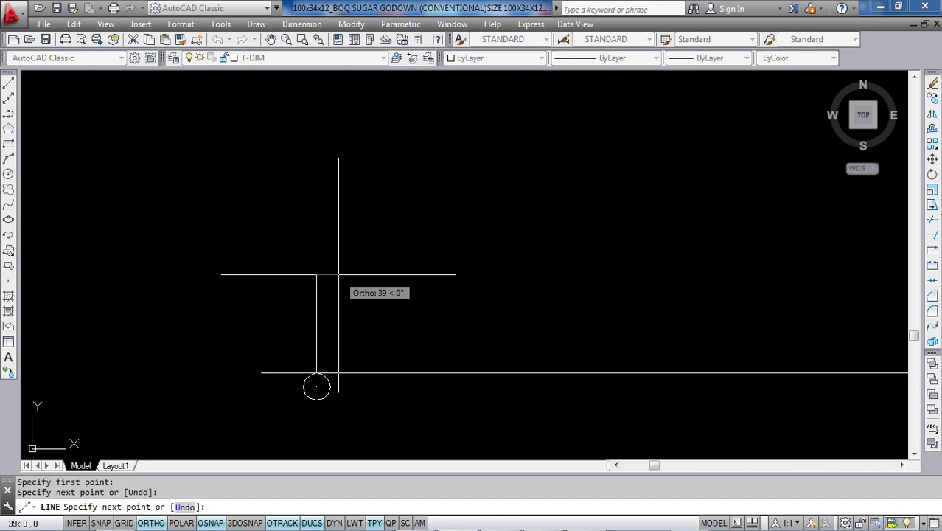
pyautogui.press('Escape')
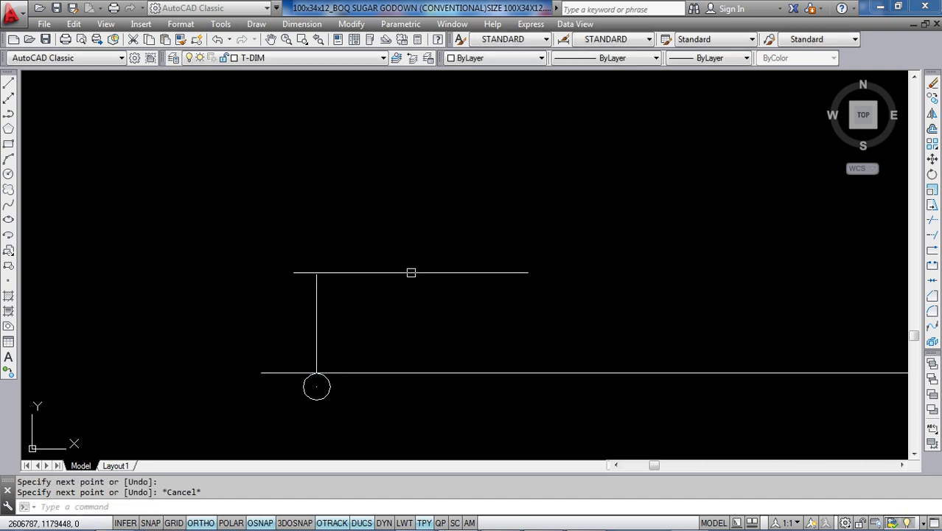
# Offset the vertical line above the leftmost circle by 100 to its right.
pyautogui.click(7, 86)
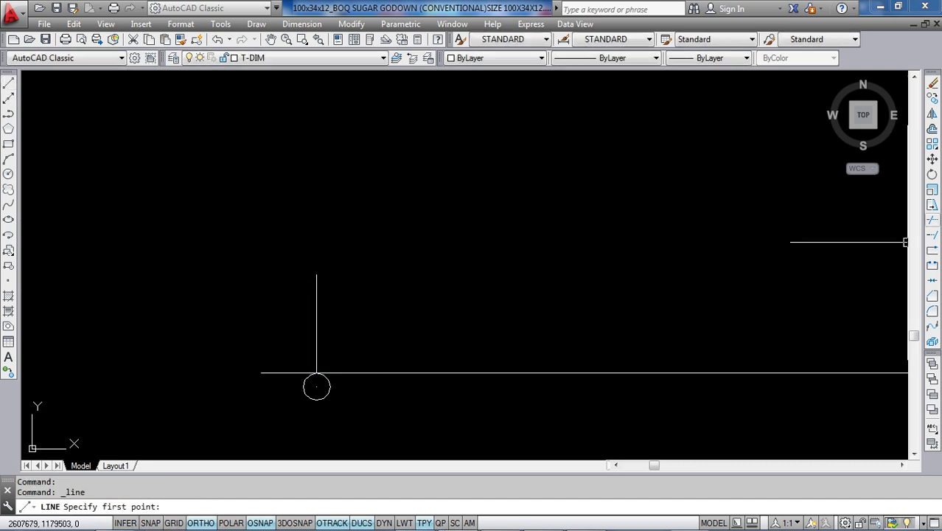
pyautogui.press('Escape')
pyautogui.click(933, 134)
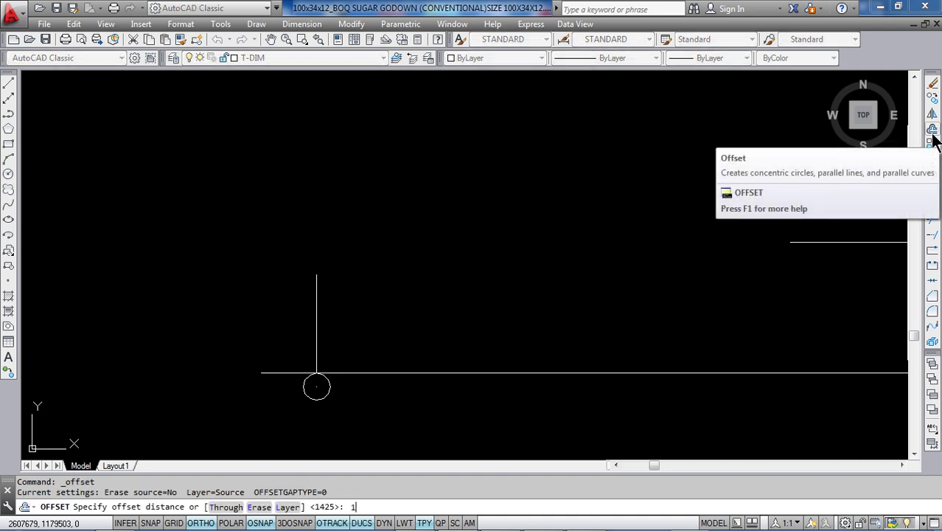
pyautogui.write('100')
pyautogui.press('Return')
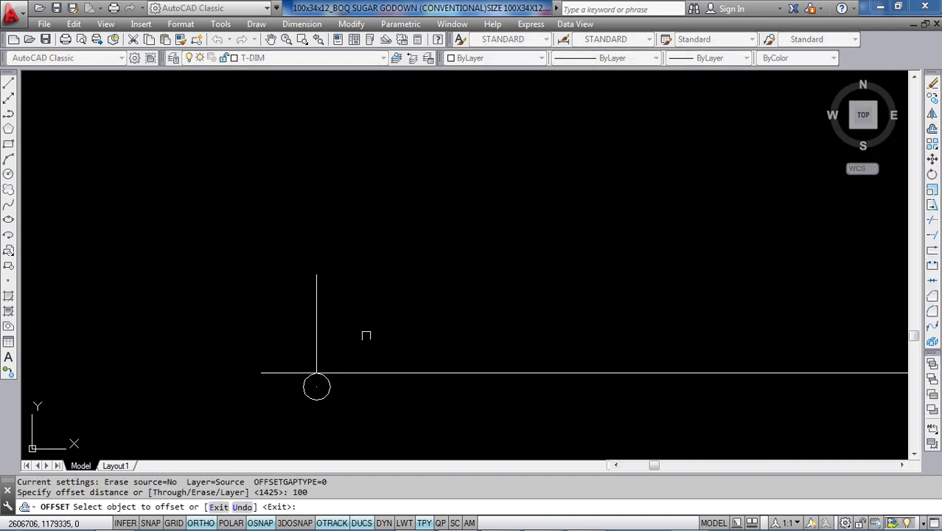
pyautogui.click(318, 329)
pyautogui.click(389, 327)
pyautogui.press('Escape')
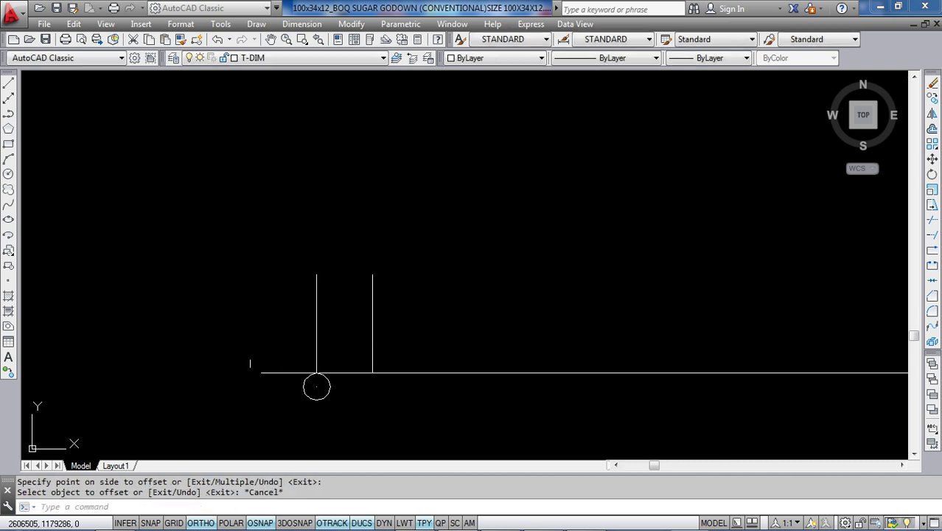
pyautogui.press('Escape')
# Draw a 3050-long horizontal line leftward from the offset vertical line, starting just above its lower end.
pyautogui.click(8, 85)
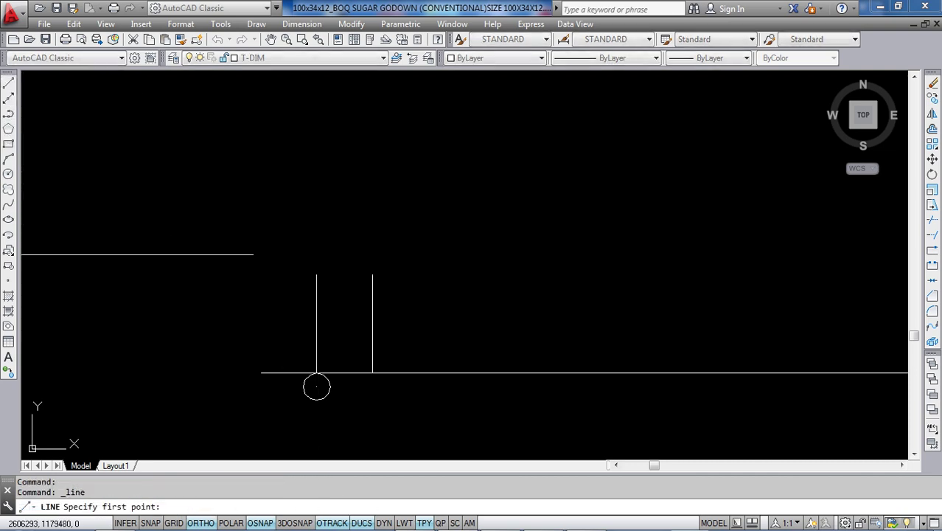
pyautogui.scroll(4, 368, 366)
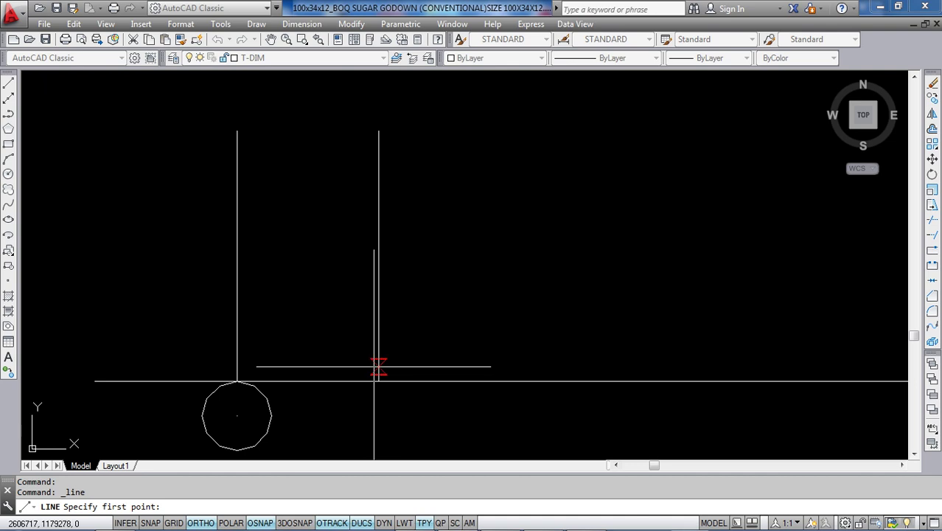
pyautogui.click(378, 362)
pyautogui.moveTo(293, 367); pyautogui.dragTo(572, 347, button='middle')
pyautogui.scroll(-2, 605, 350)
pyautogui.moveTo(140, 335); pyautogui.dragTo(505, 314, button='middle')
pyautogui.scroll(-2, 505, 314)
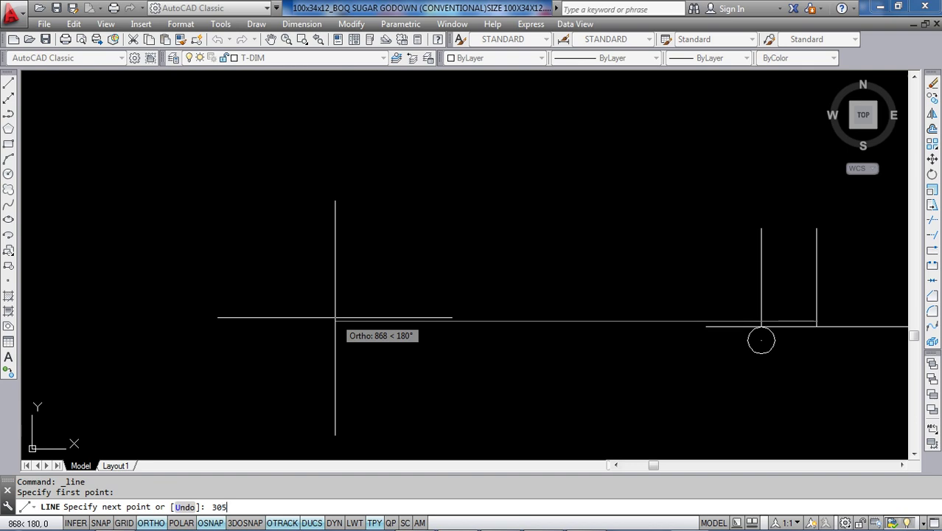
pyautogui.press('Return')
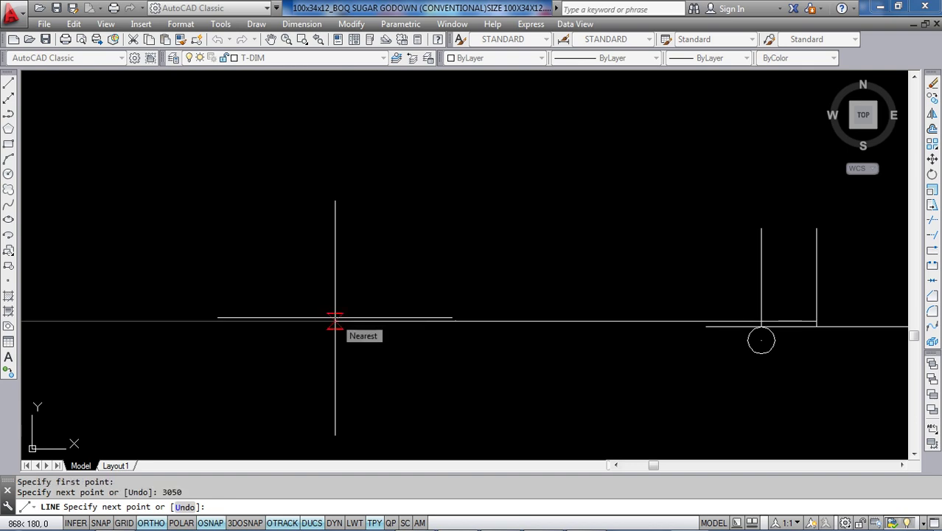
pyautogui.scroll(-5, 368, 361)
pyautogui.press('Escape')
# Draw a short vertical line upward from the top of the rightmost circle.
pyautogui.scroll(-2, 354, 449)
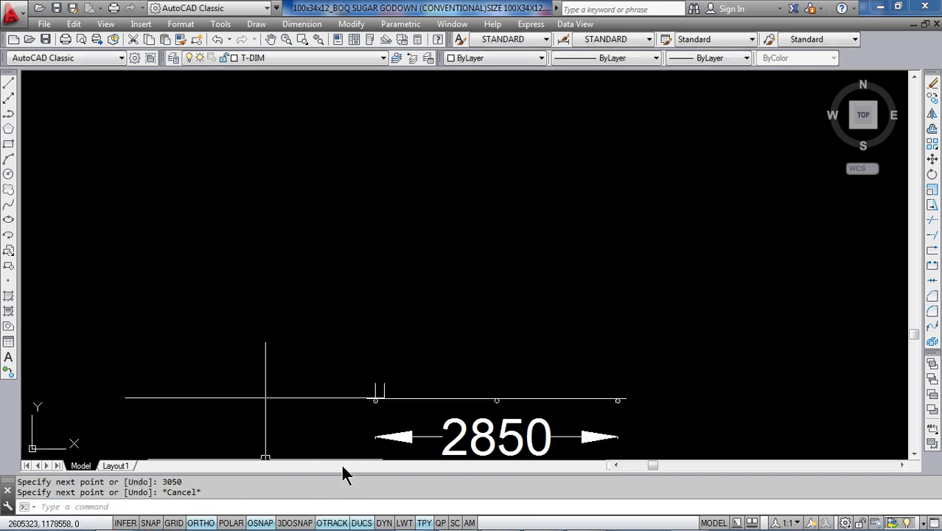
pyautogui.scroll(4, 372, 406)
pyautogui.scroll(-3, 297, 324)
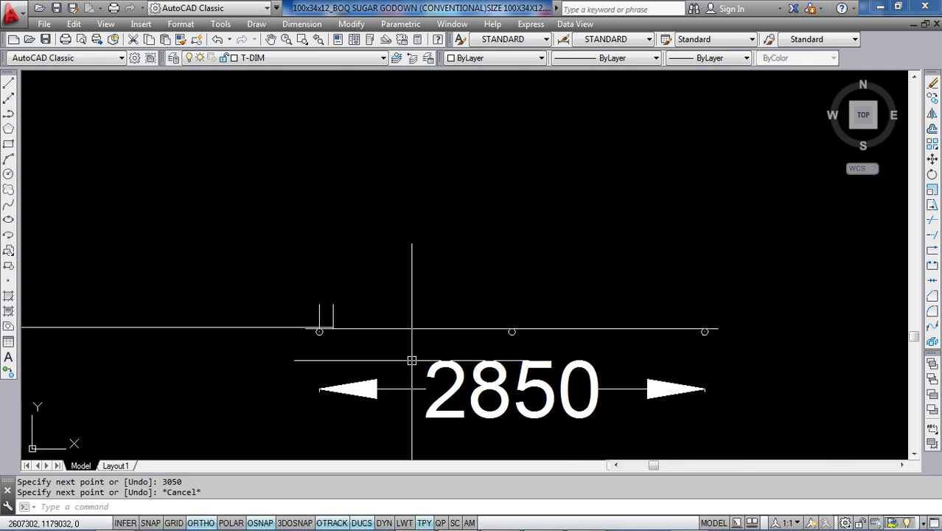
pyautogui.moveTo(612, 323); pyautogui.dragTo(504, 307, button='middle')
pyautogui.scroll(2, 543, 313)
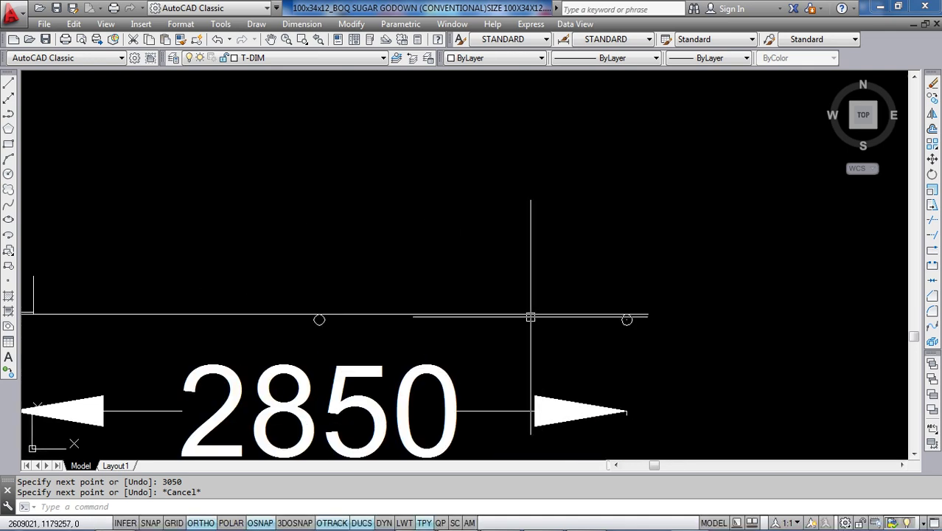
pyautogui.scroll(-2, 534, 313)
pyautogui.scroll(2, 582, 309)
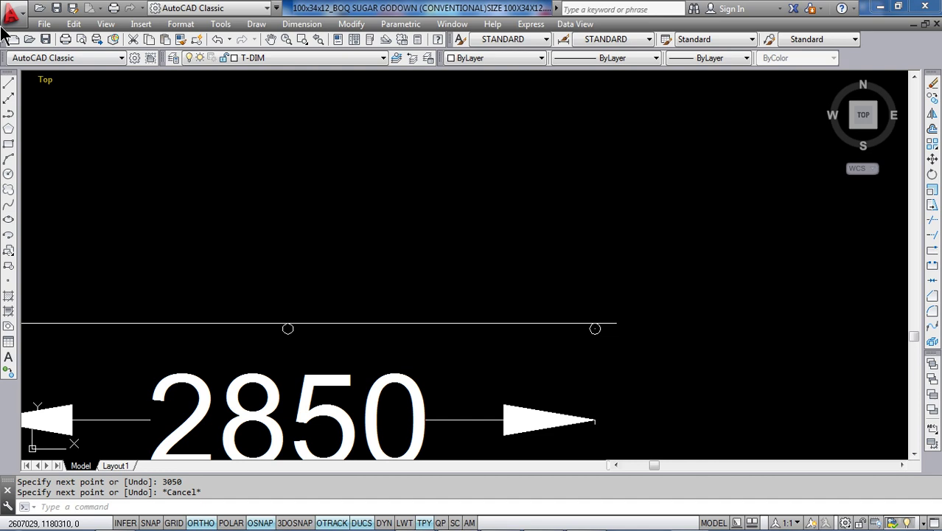
pyautogui.click(9, 84)
pyautogui.scroll(3, 574, 294)
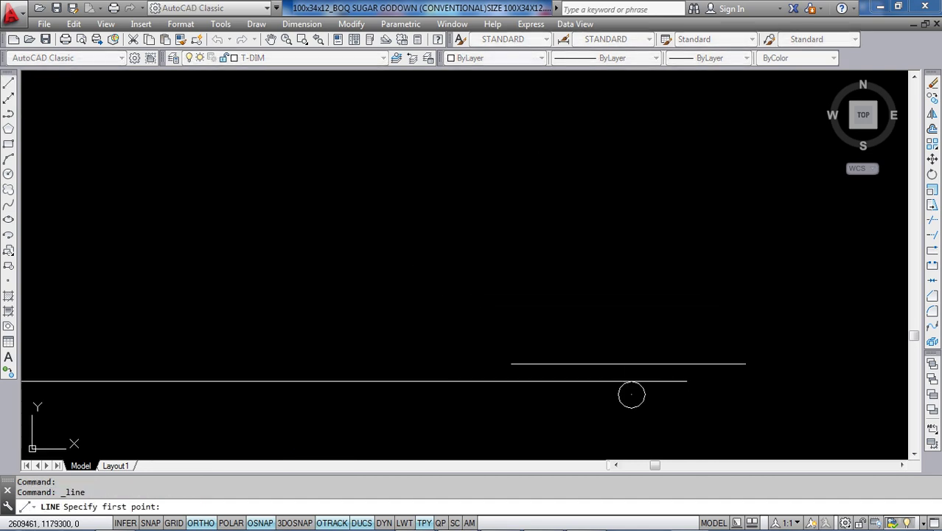
pyautogui.click(630, 381)
pyautogui.click(631, 295)
pyautogui.press('Escape')
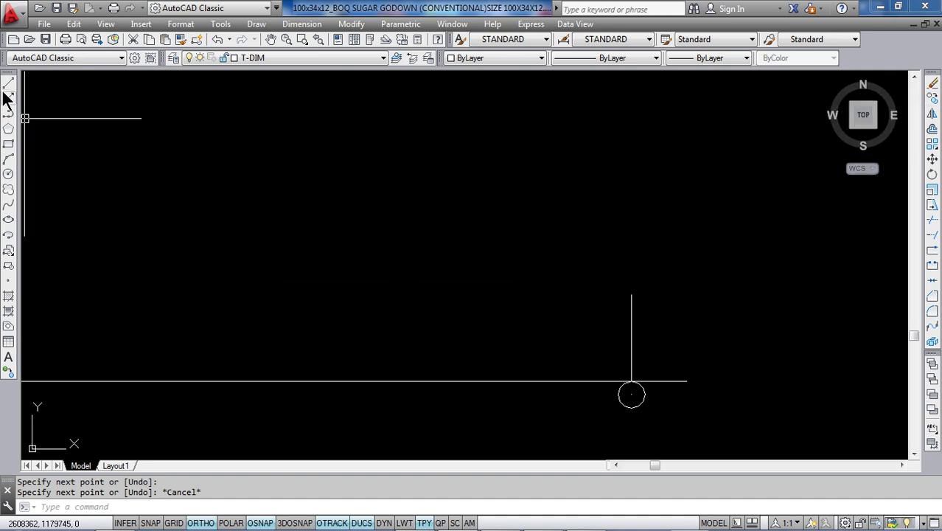
pyautogui.press('Escape')
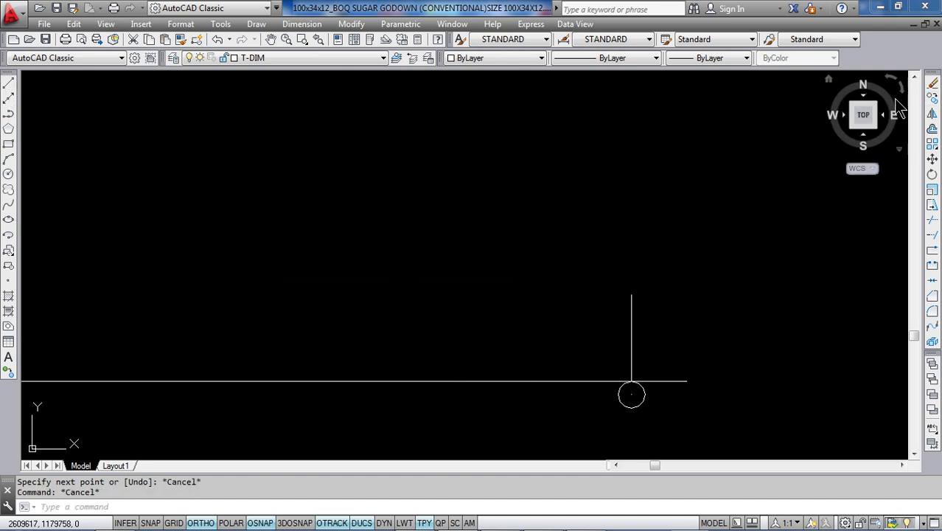
# Offset the vertical line above the rightmost circle by 100 to its left.
pyautogui.click(932, 130)
pyautogui.write('100')
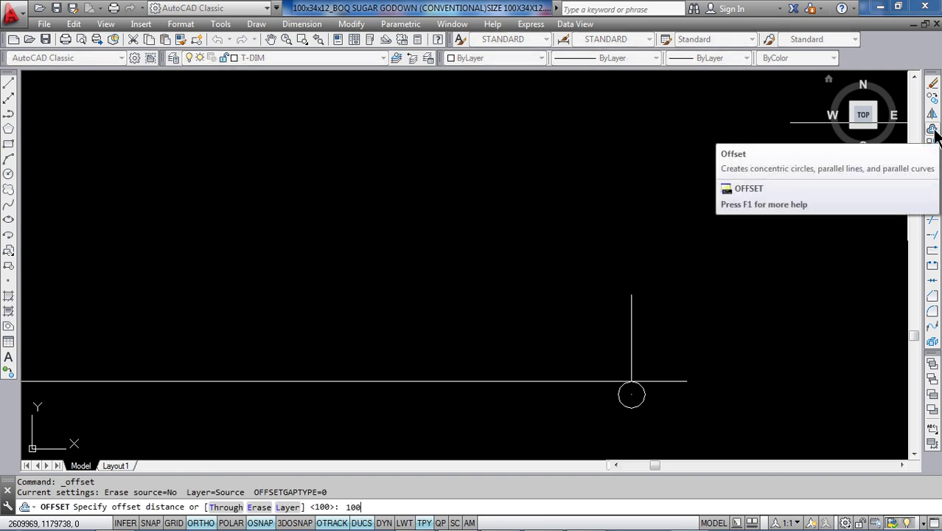
pyautogui.press('Return')
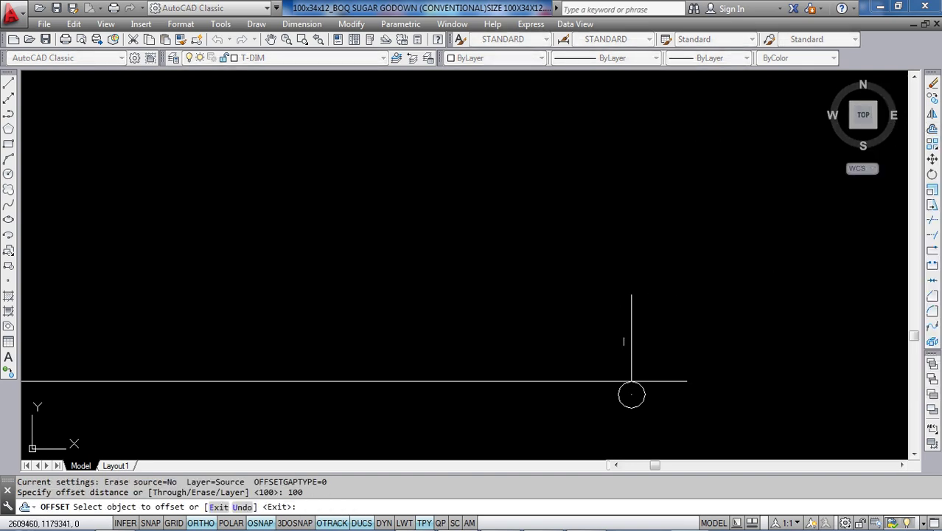
pyautogui.click(630, 340)
pyautogui.click(575, 348)
pyautogui.press('Escape')
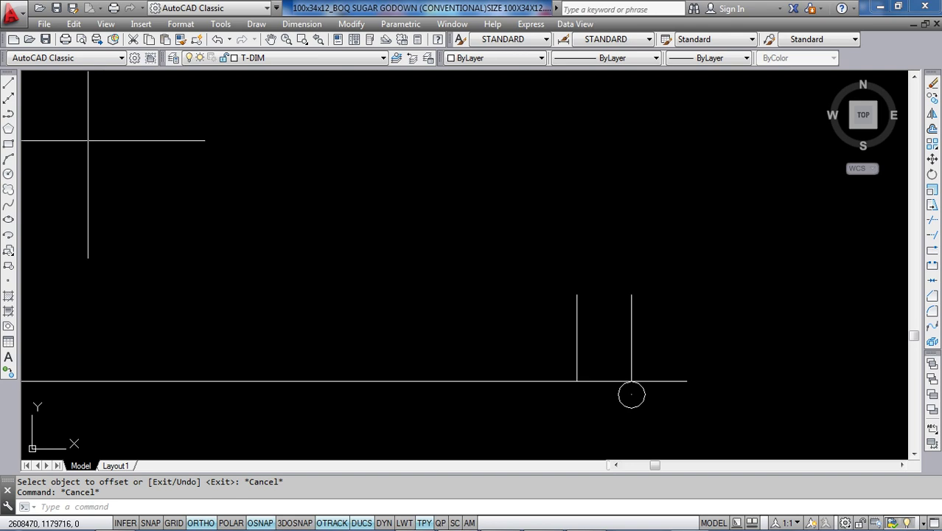
# Draw a 3050-long horizontal line rightward from the new offset line, starting just above its lower end.
pyautogui.click(8, 83)
pyautogui.scroll(4, 560, 395)
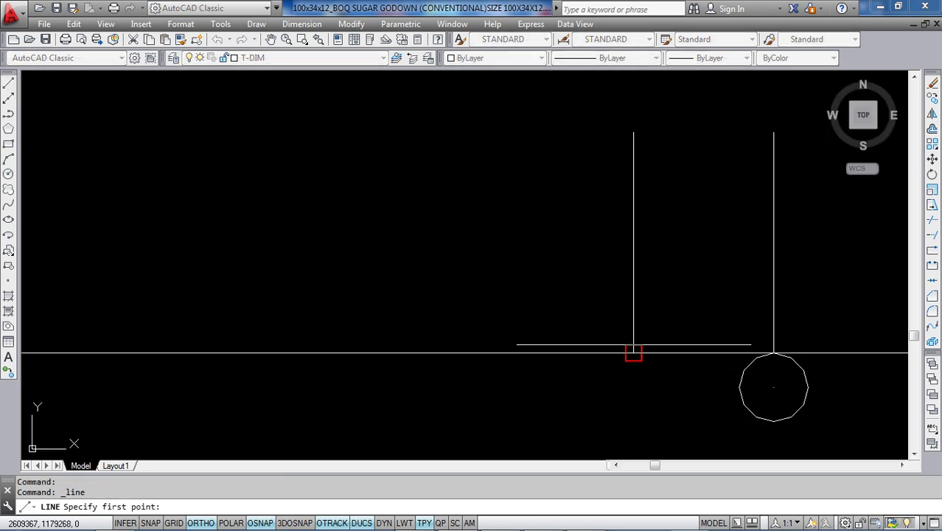
pyautogui.click(633, 353)
pyautogui.moveTo(697, 356); pyautogui.dragTo(631, 367, button='middle')
pyautogui.scroll(-2, 630, 367)
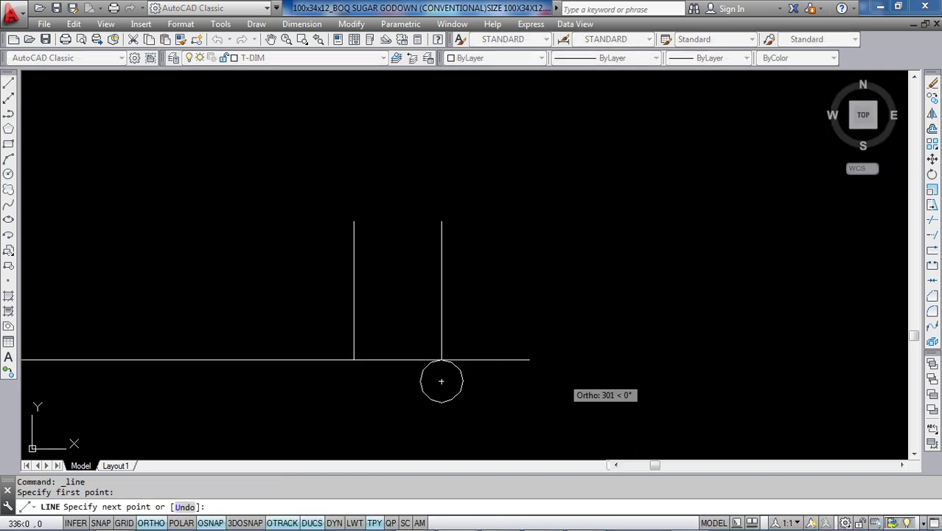
pyautogui.write('30')
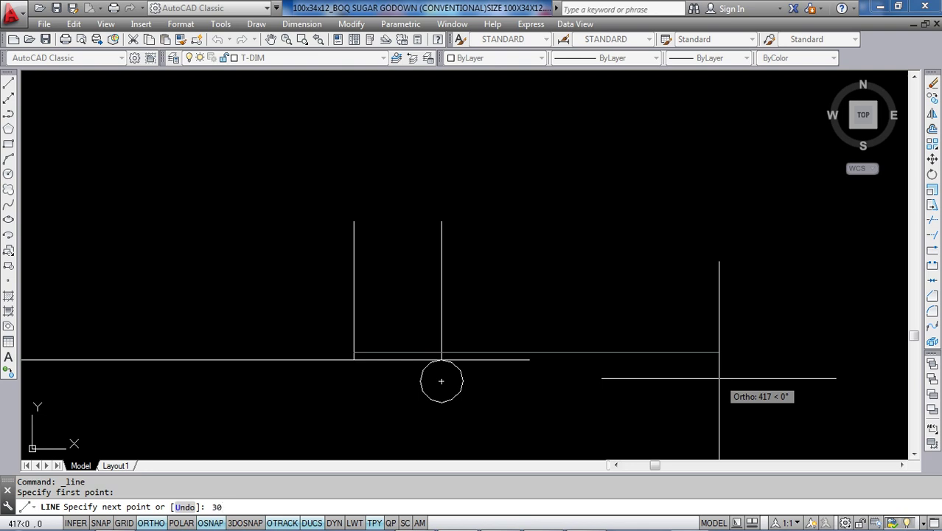
pyautogui.write('50')
pyautogui.press('Return')
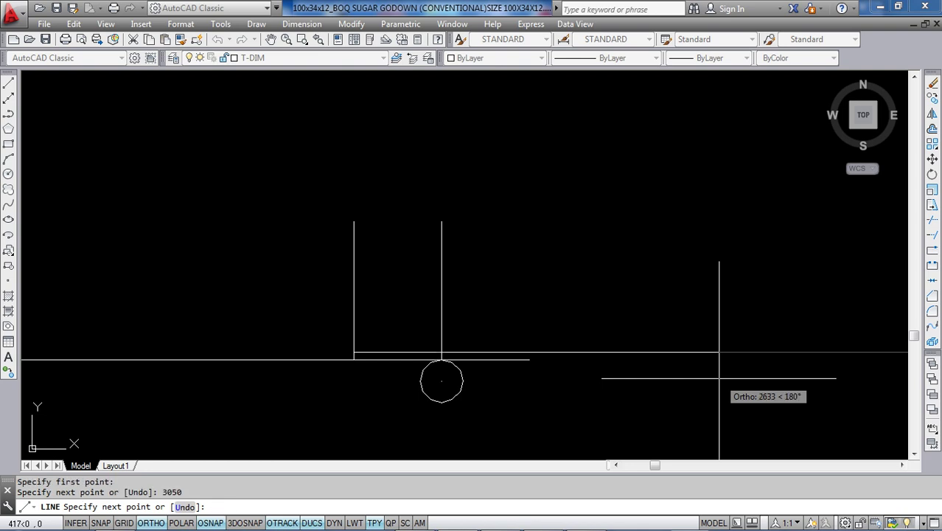
pyautogui.press('Escape')
# Erase the two vertical construction lines above the leftmost circle.
pyautogui.scroll(-5, 545, 299)
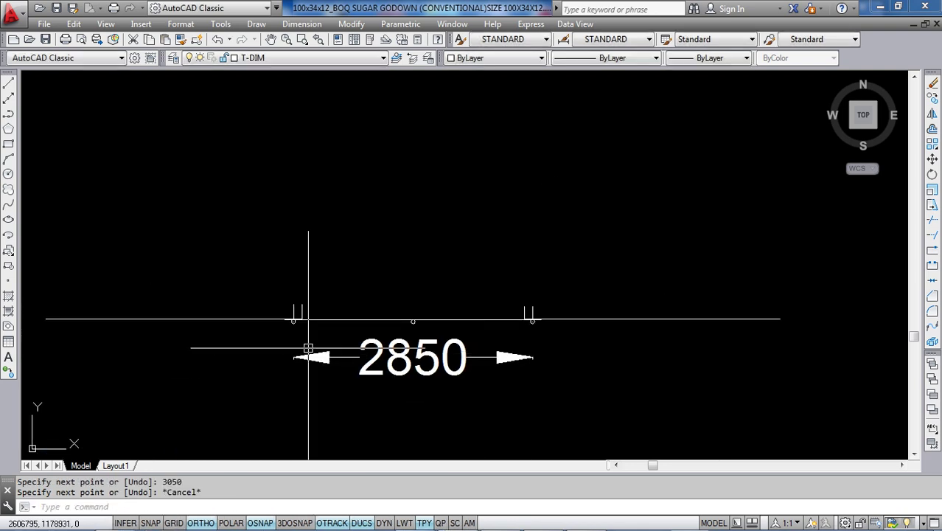
pyautogui.scroll(4, 302, 343)
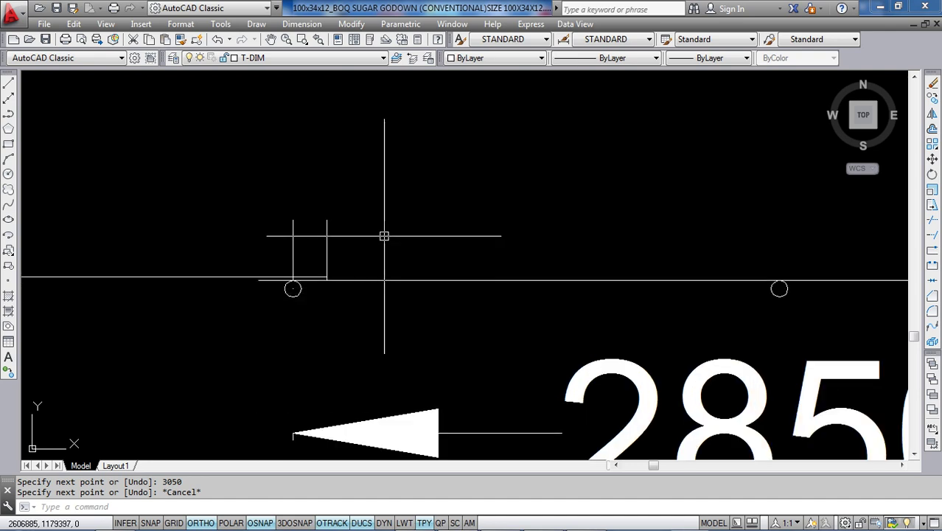
pyautogui.click(384, 235)
pyautogui.click(252, 248)
pyautogui.press('Delete')
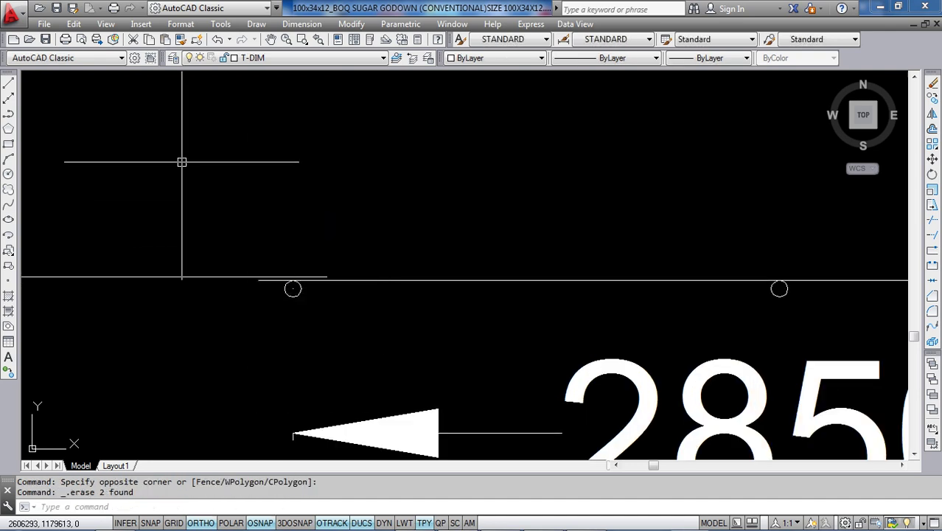
# Add a horizontal linear dimension above the overlap of the two horizontal lines at the leftmost circle.
pyautogui.click(297, 24)
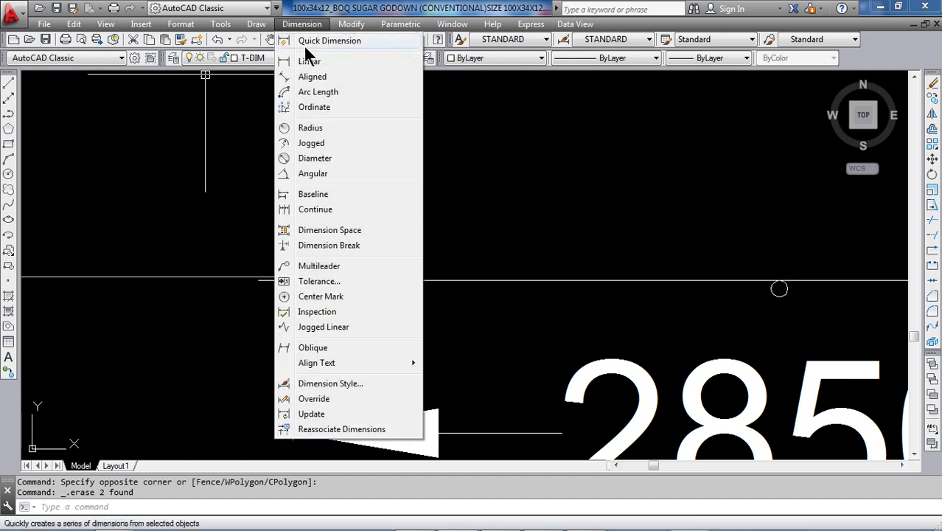
pyautogui.click(309, 62)
pyautogui.scroll(3, 260, 280)
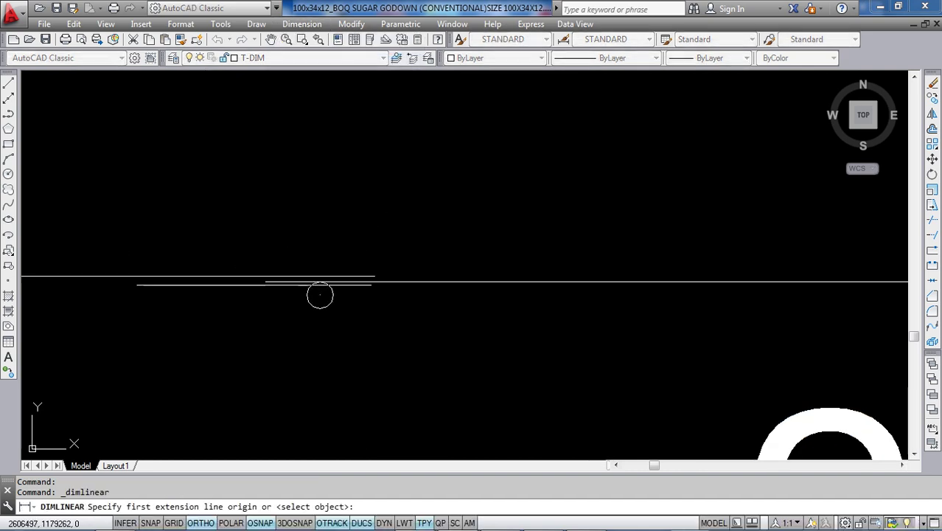
pyautogui.click(261, 280)
pyautogui.click(379, 278)
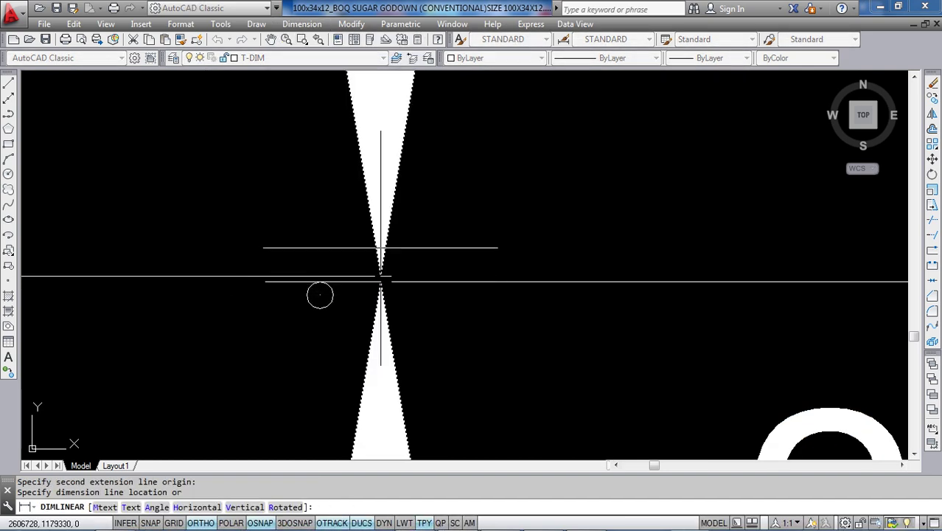
pyautogui.scroll(-4, 263, 321)
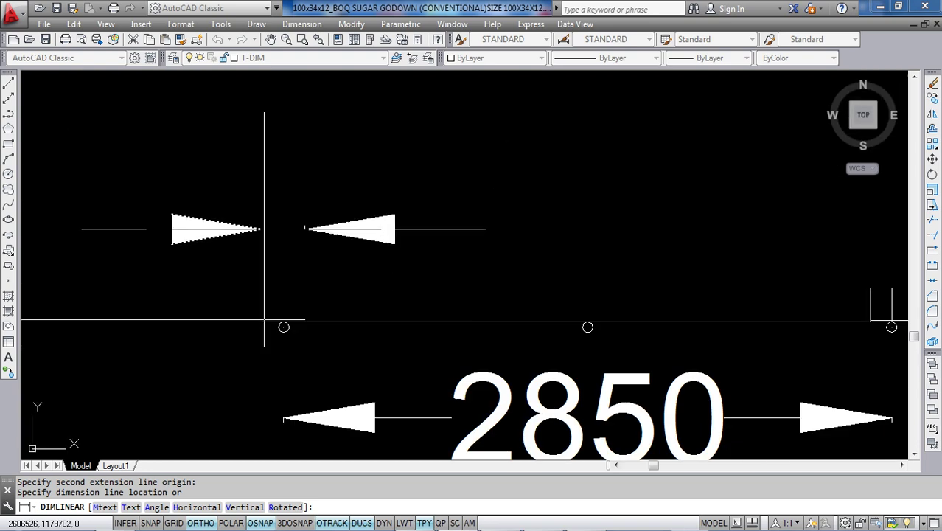
pyautogui.click(261, 230)
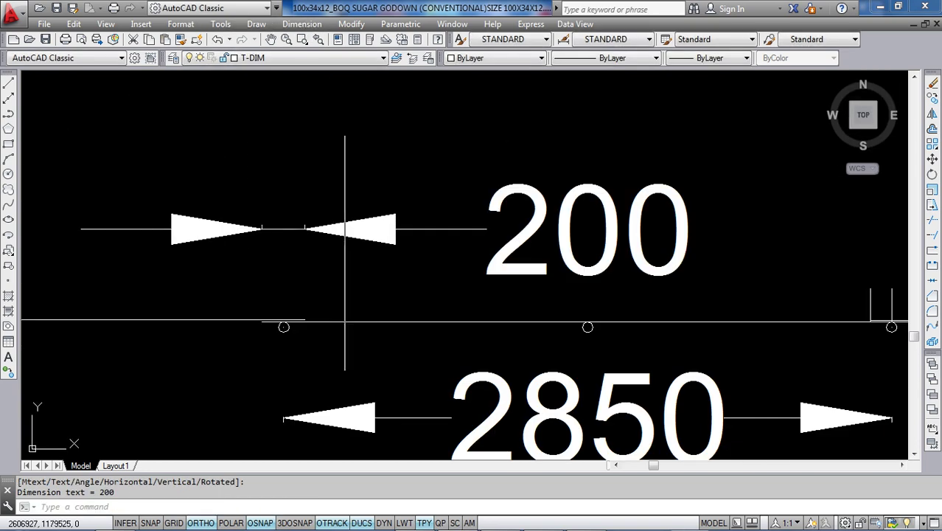
# Add a linear dimension across the full length of the middle horizontal line, placed above the overlap dimension.
pyautogui.scroll(2, 291, 361)
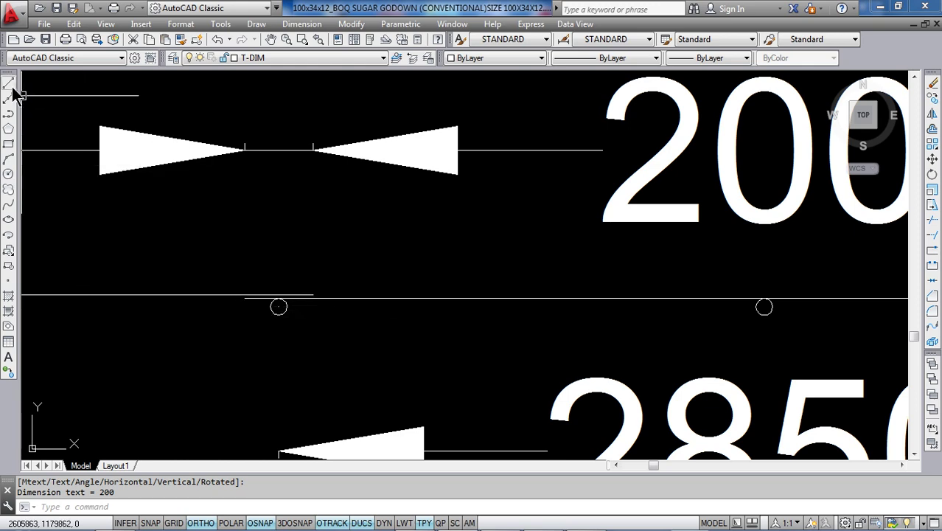
pyautogui.click(302, 24)
pyautogui.click(310, 60)
pyautogui.scroll(3, 251, 313)
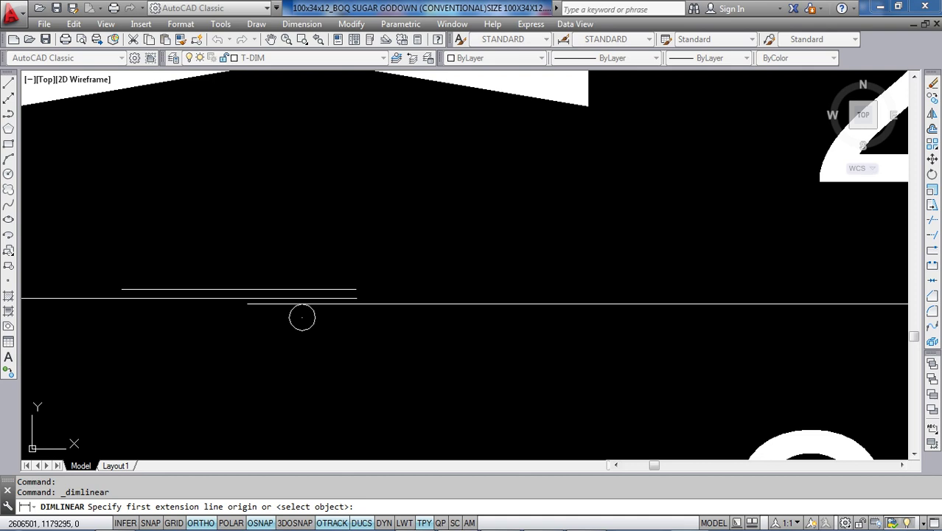
pyautogui.click(251, 313)
pyautogui.scroll(5, 218, 300)
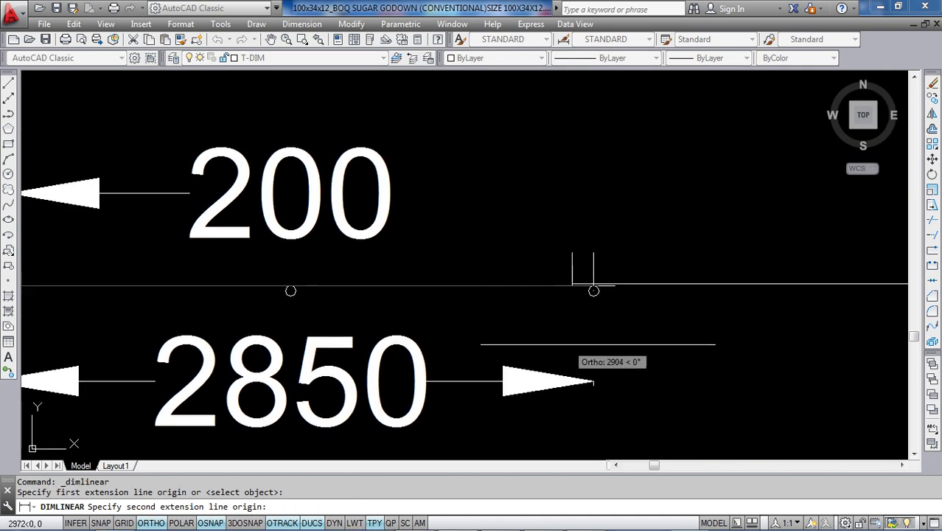
pyautogui.scroll(2, 634, 324)
pyautogui.click(553, 238)
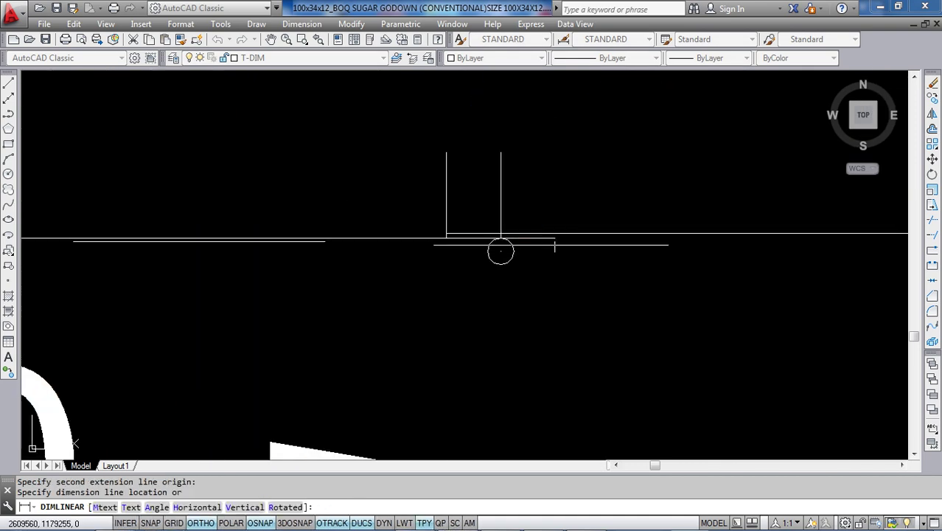
pyautogui.scroll(-4, 554, 246)
pyautogui.click(541, 204)
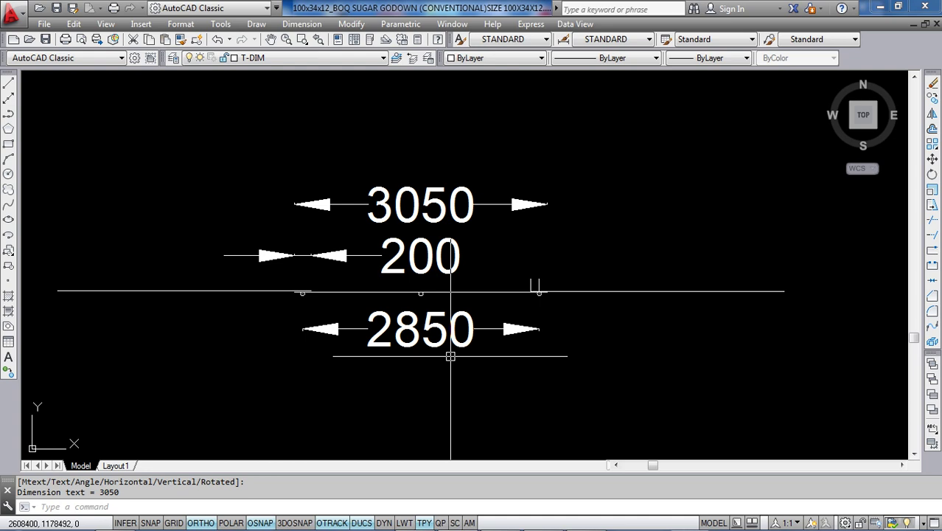
# Erase the whole overlap detail below the foundation plan, including its lines, circles and dimensions.
pyautogui.scroll(-2, 451, 356)
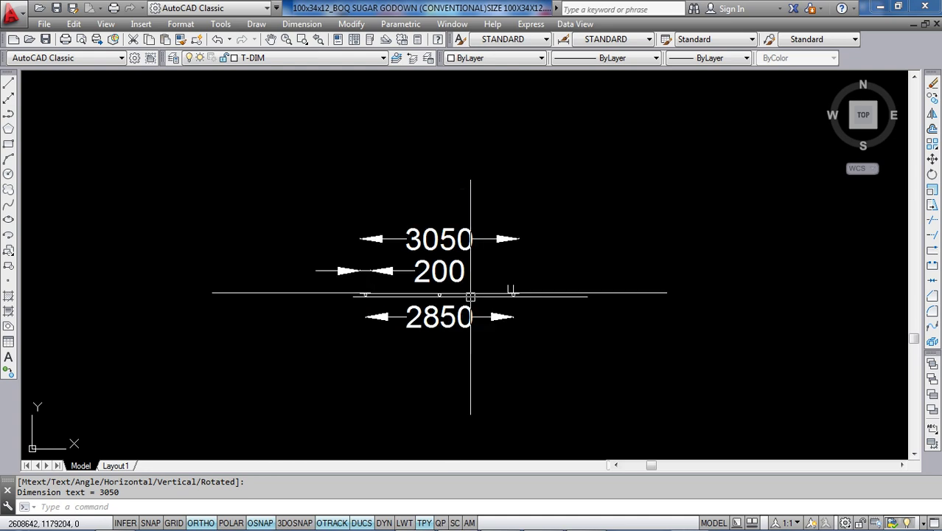
pyautogui.click(553, 215)
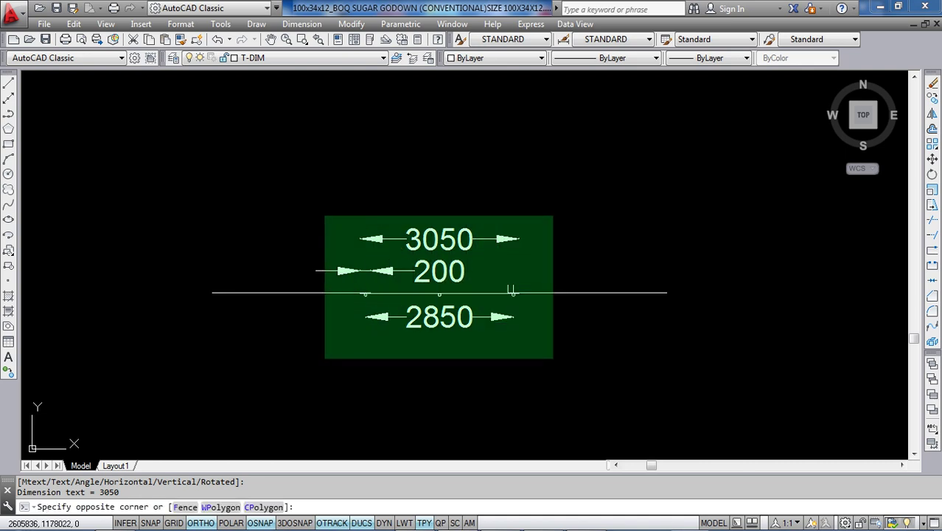
pyautogui.click(202, 356)
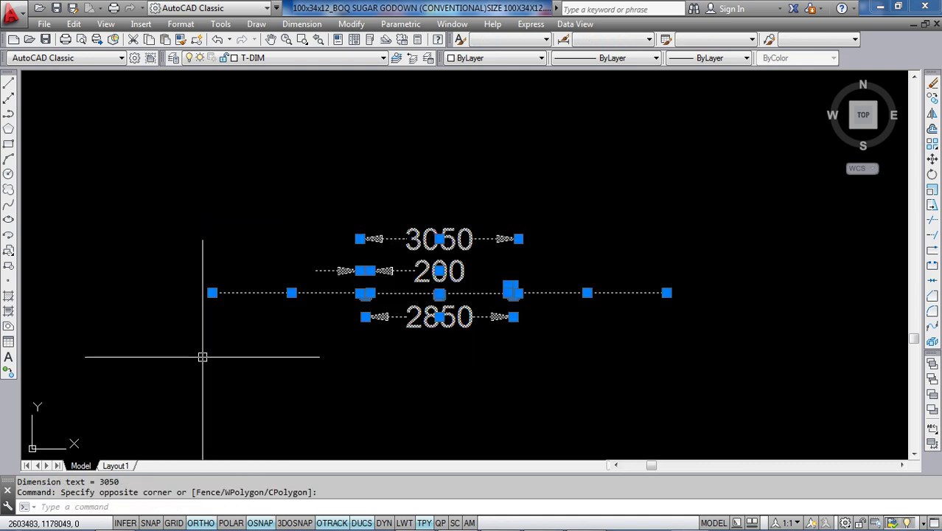
pyautogui.press('Delete')
# Examine the truss sheet beside the foundation plan, looking closely at the line diagram of truss T1 around its camber.
pyautogui.scroll(-5, 369, 318)
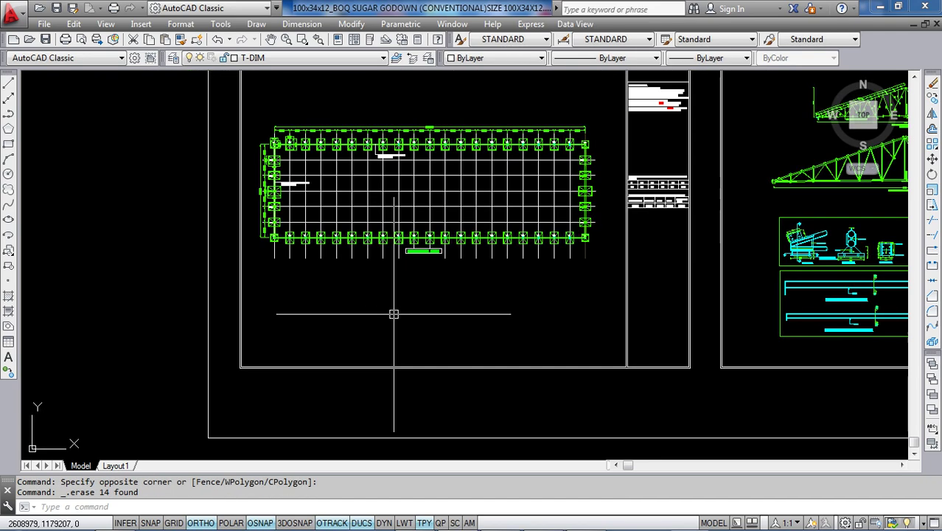
pyautogui.scroll(-4, 351, 268)
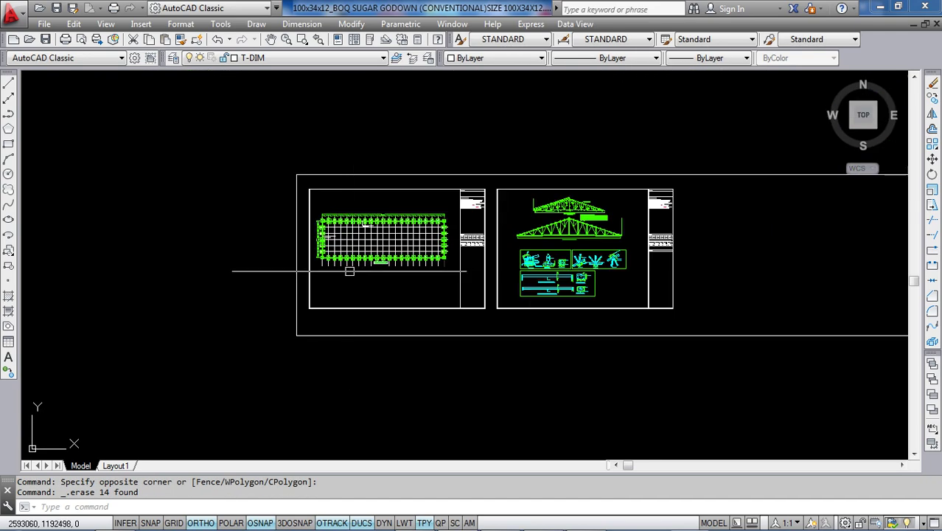
pyautogui.scroll(10, 566, 206)
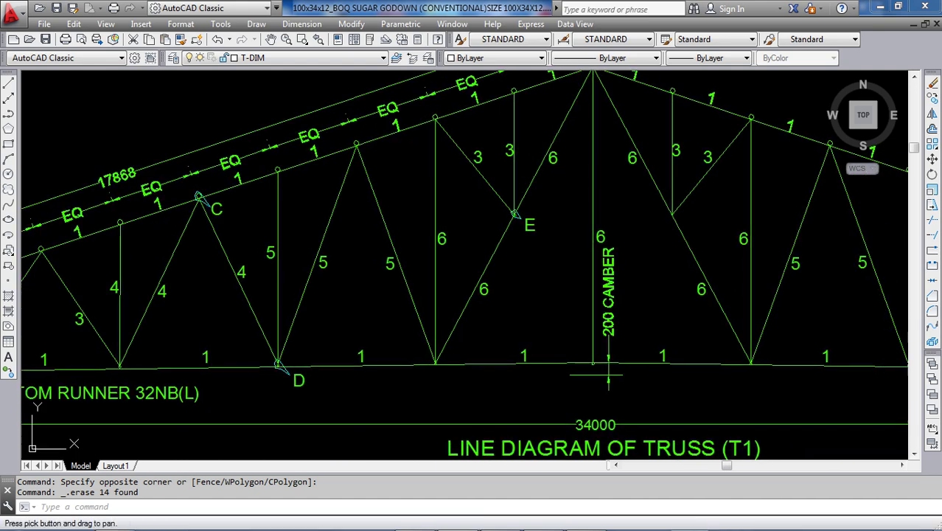
pyautogui.scroll(-1, 501, 183)
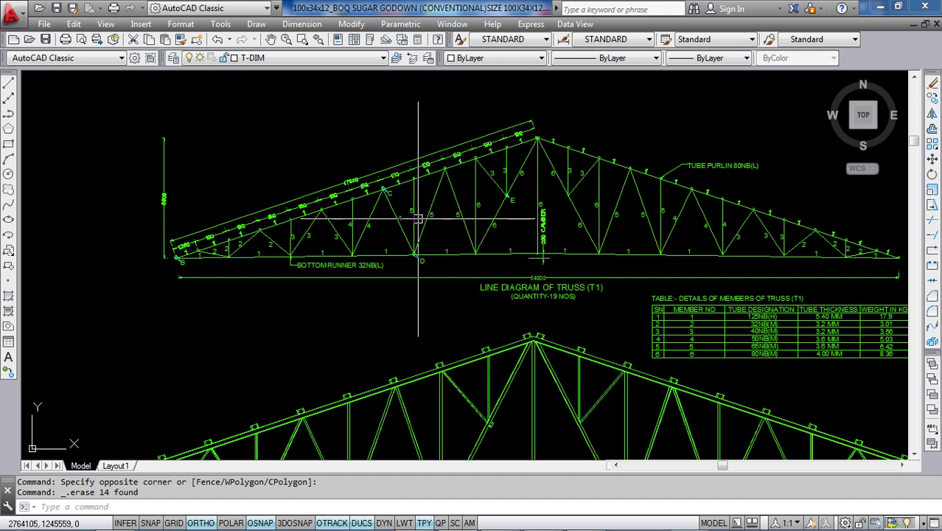
pyautogui.scroll(2, 530, 175)
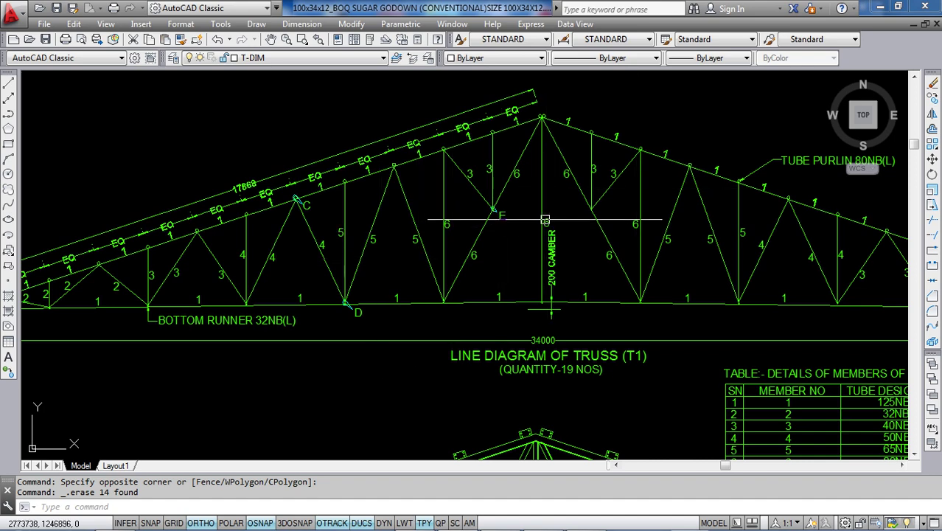
pyautogui.scroll(-5, 527, 261)
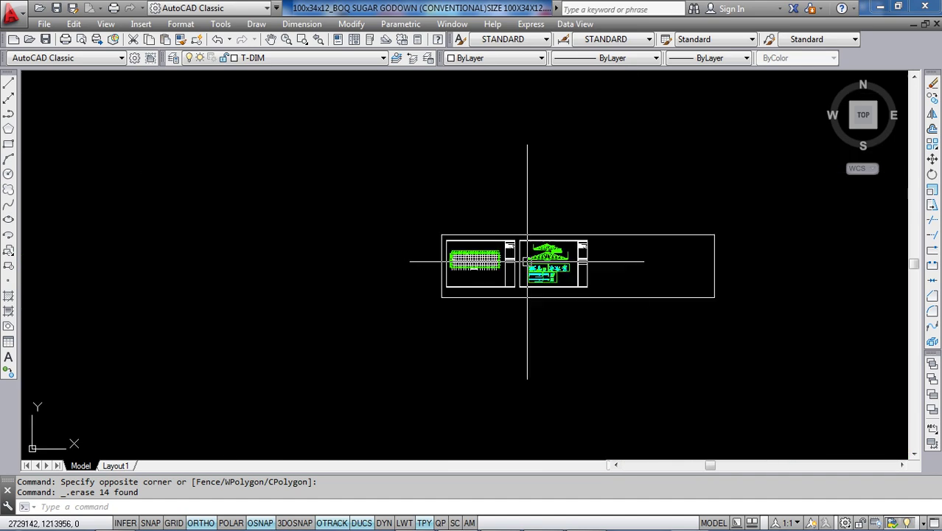
pyautogui.scroll(3, 527, 261)
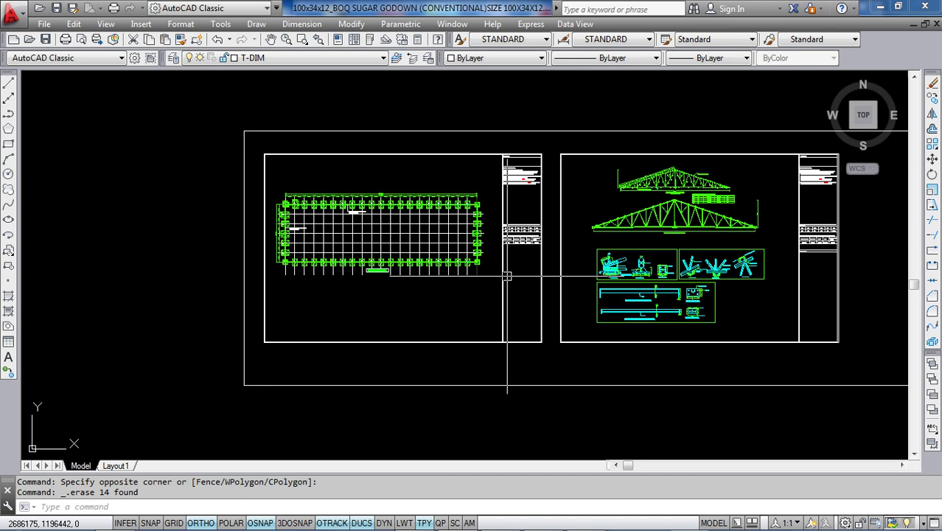
# Examine truss T1's span, height, slope divisions and member numbers against its member table and the fabrication details below it.
pyautogui.scroll(9, 747, 182)
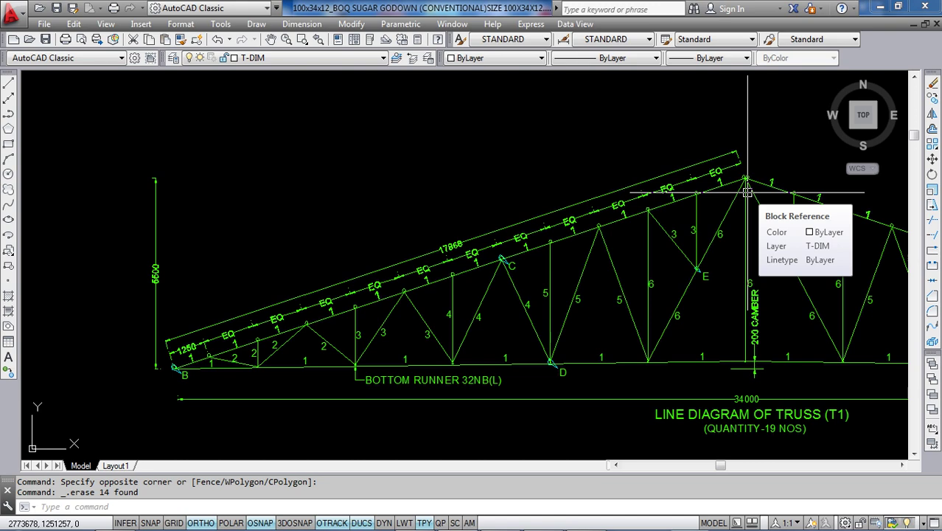
pyautogui.scroll(-4, 588, 196)
pyautogui.moveTo(543, 248); pyautogui.dragTo(439, 209, button='middle')
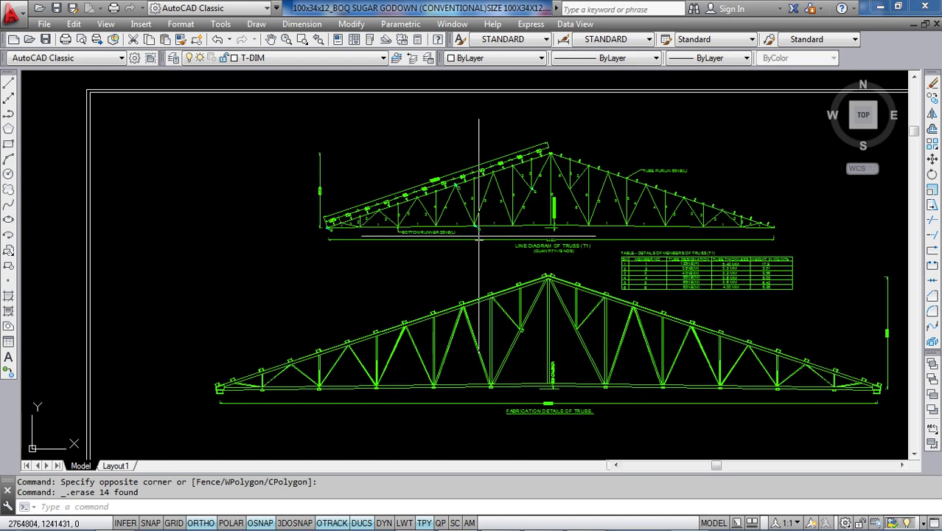
pyautogui.scroll(3, 479, 236)
pyautogui.scroll(-1, 516, 230)
pyautogui.moveTo(516, 230)
pyautogui.mouseDown(button='middle')
pyautogui.moveTo(539, 228)
pyautogui.moveTo(275, 193)
pyautogui.mouseUp(button='middle')
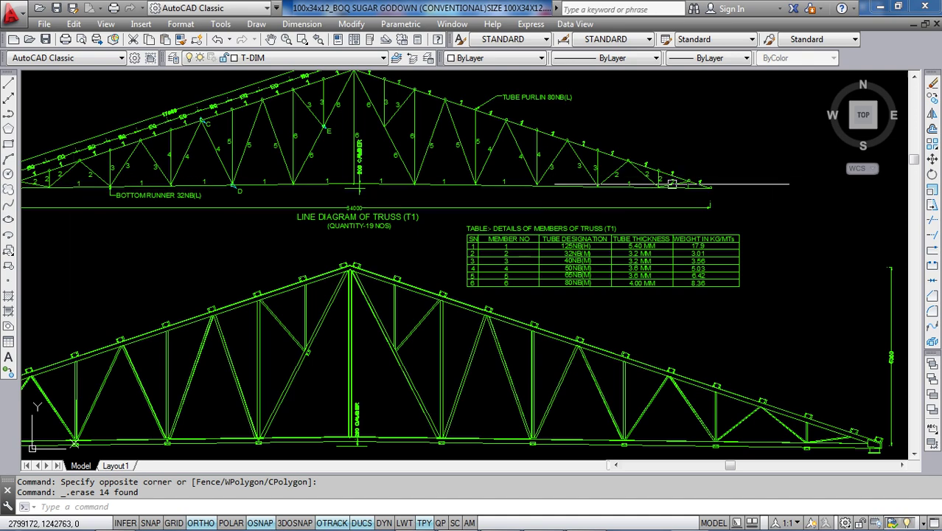
pyautogui.moveTo(143, 194); pyautogui.dragTo(336, 174, button='middle')
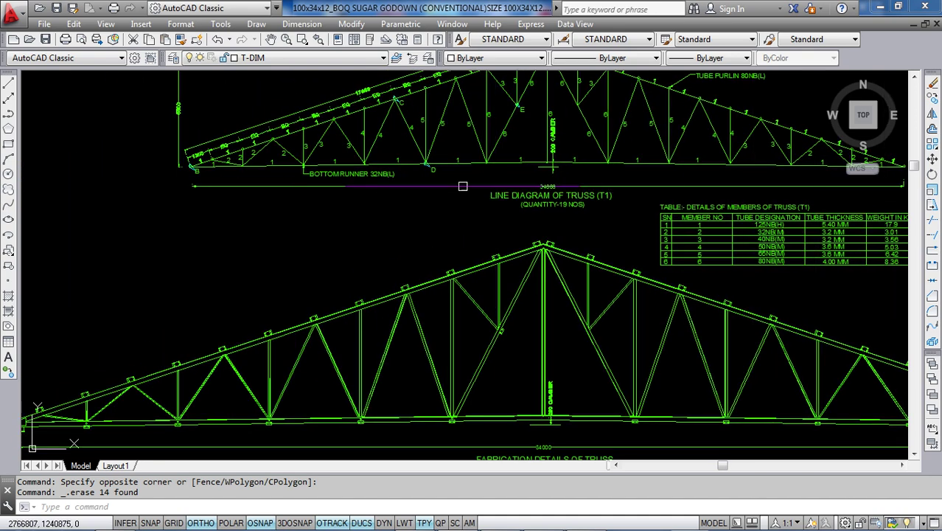
pyautogui.scroll(2, 486, 181)
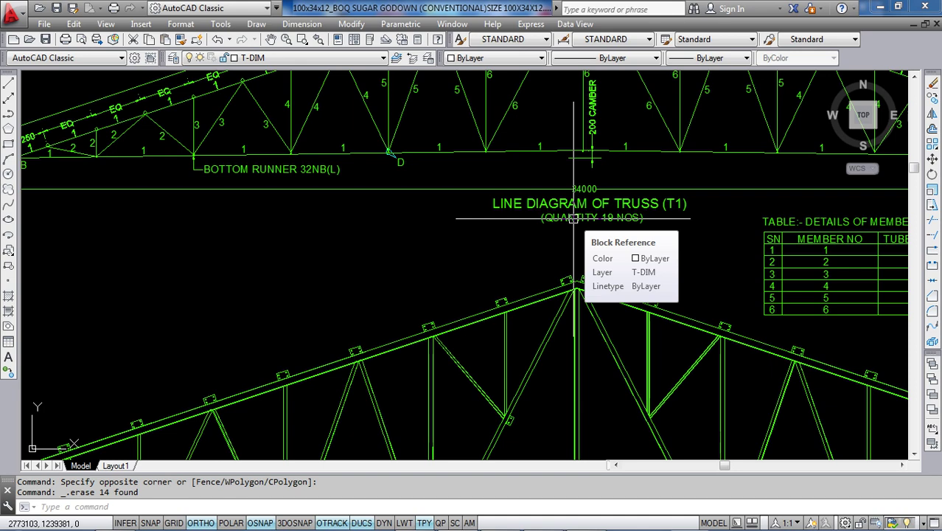
pyautogui.scroll(-2, 574, 219)
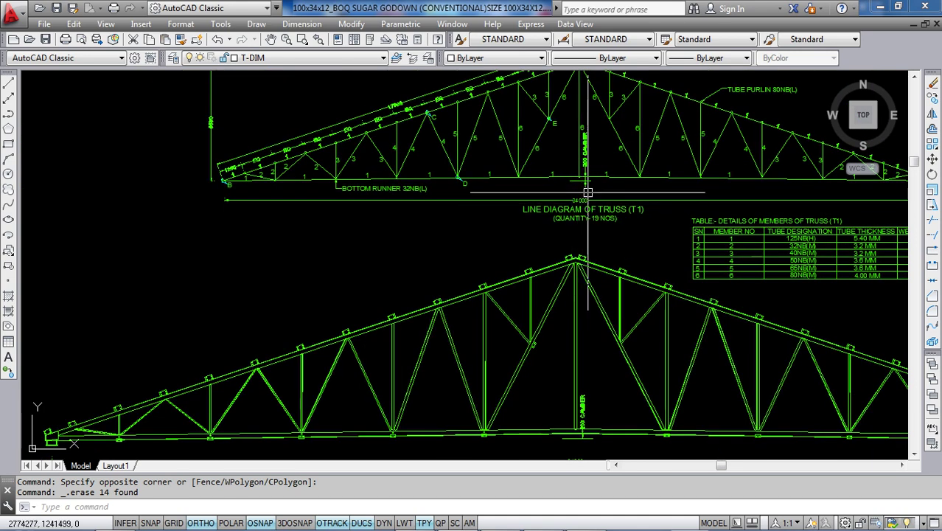
pyautogui.moveTo(581, 193); pyautogui.dragTo(564, 229, button='middle')
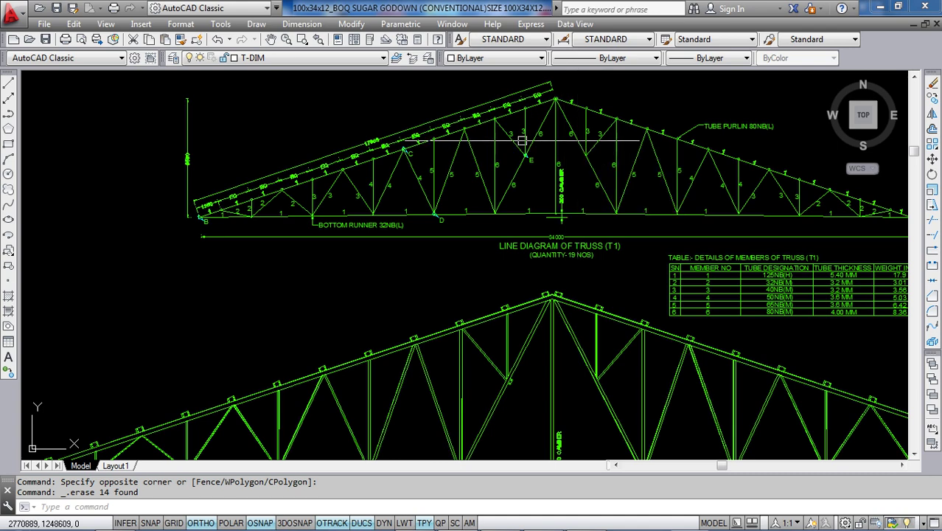
# Compare the foundation plan sheet with the truss sheet, viewing both truss drawings in relation to the plan.
pyautogui.scroll(-5, 516, 151)
pyautogui.scroll(-1, 508, 153)
pyautogui.scroll(-2, 518, 167)
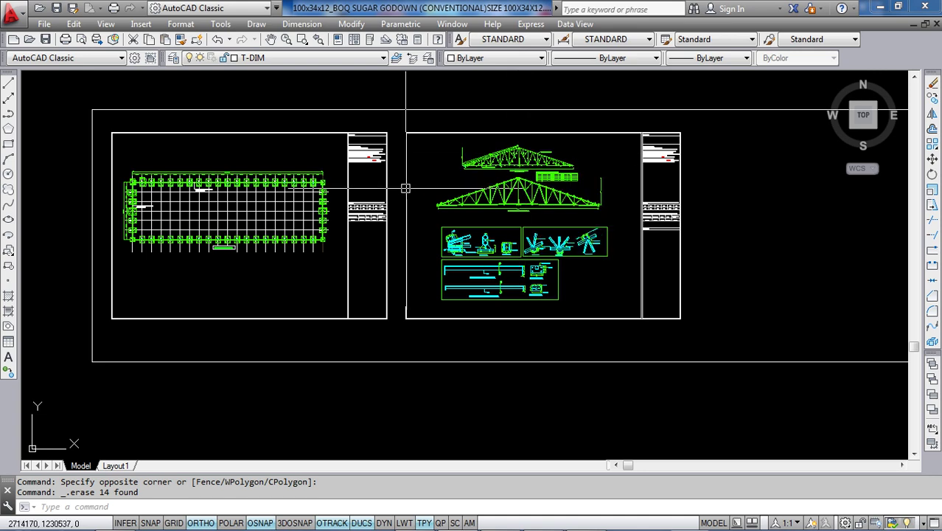
pyautogui.scroll(4, 518, 160)
pyautogui.scroll(3, 564, 178)
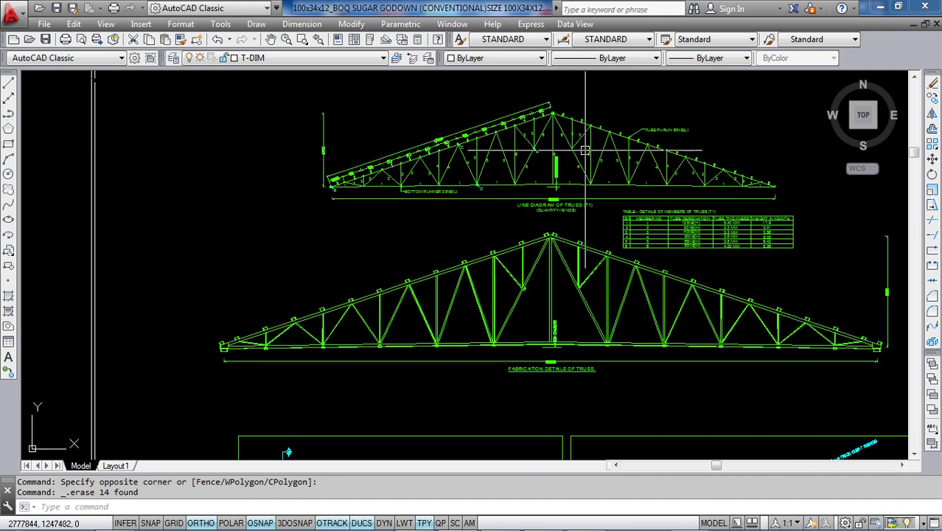
pyautogui.scroll(-8, 570, 128)
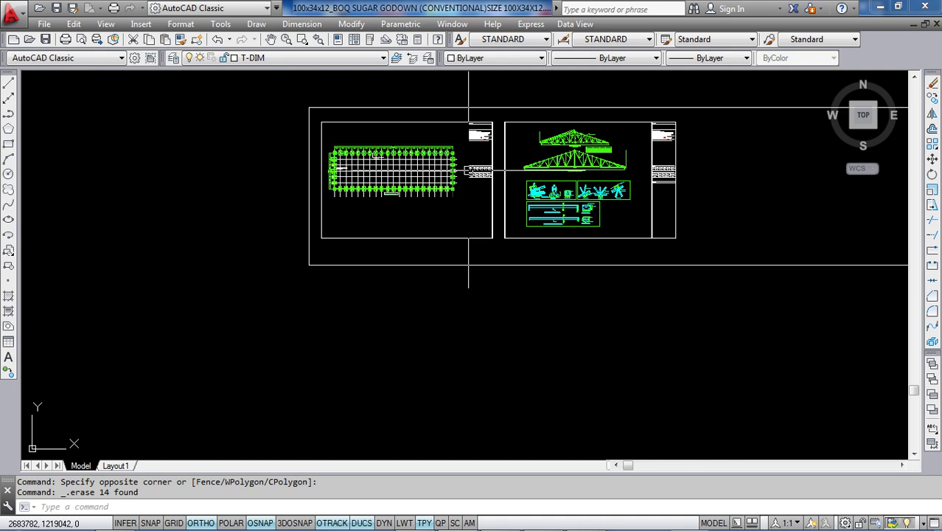
pyautogui.moveTo(469, 171)
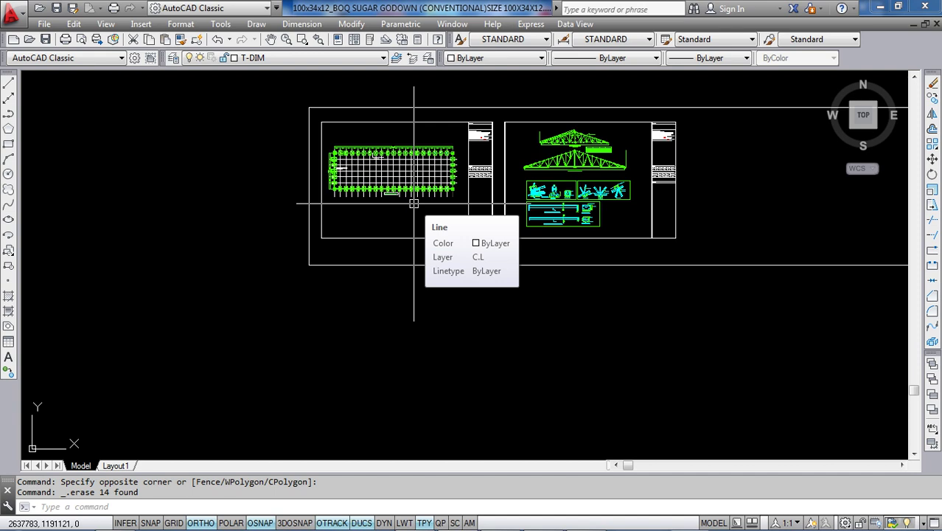
# Create a new layer named STAAD.
pyautogui.click(174, 61)
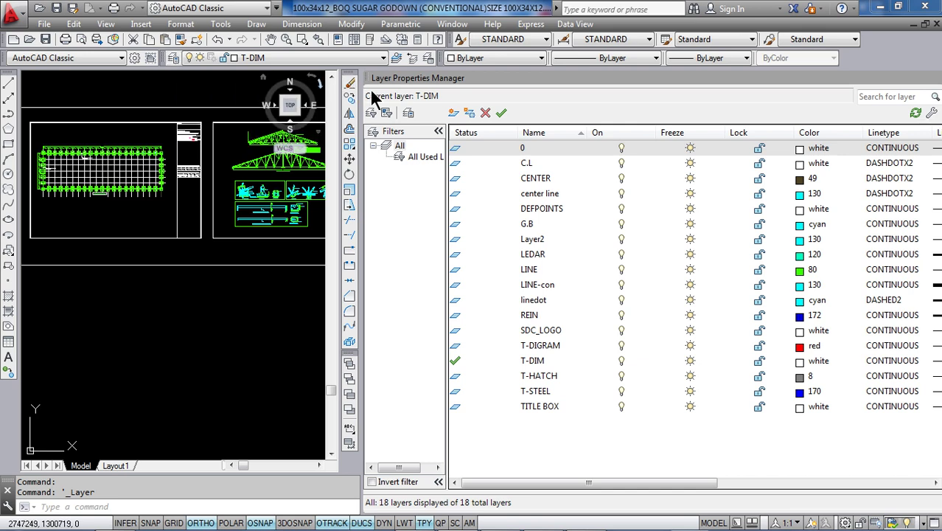
pyautogui.click(452, 113)
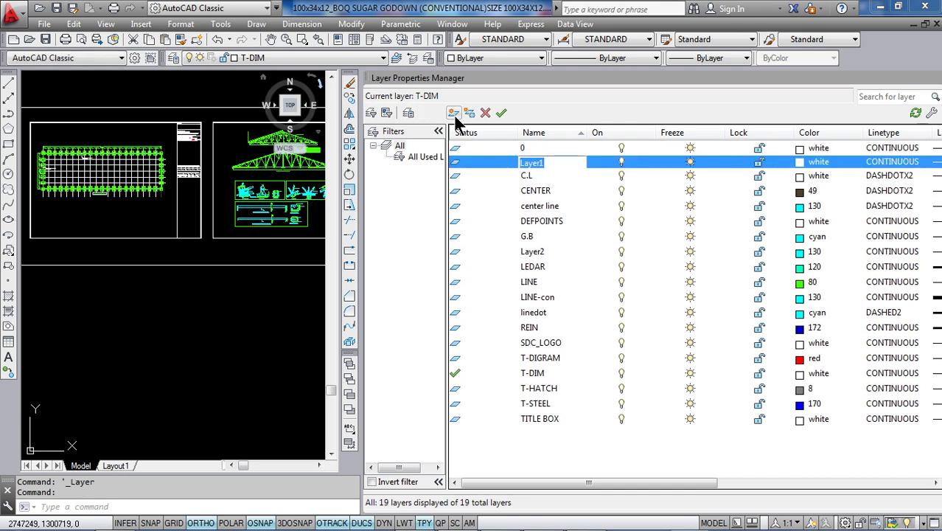
pyautogui.click(550, 163)
pyautogui.press('BackSpace')
pyautogui.press('BackSpace')
pyautogui.press('BackSpace')
pyautogui.press('BackSpace')
pyautogui.press('BackSpace')
pyautogui.press('BackSpace')
pyautogui.write('STAAD')
# Set the STAAD layer's colour to yellow index 50 and make it the current layer.
pyautogui.click(799, 162)
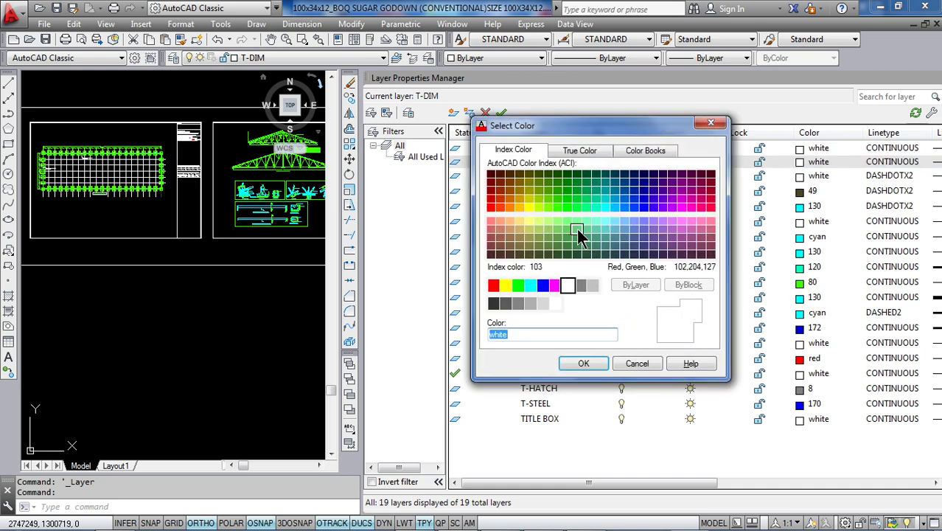
pyautogui.click(529, 207)
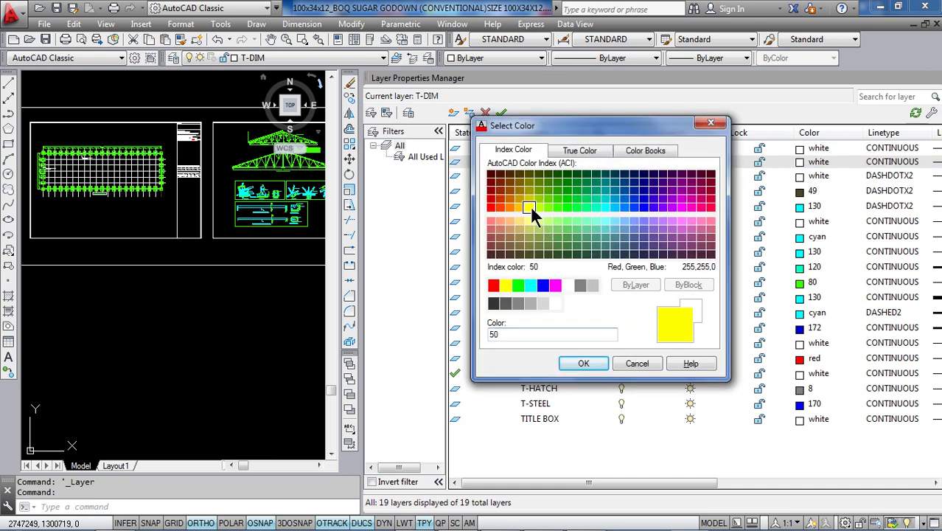
pyautogui.click(577, 364)
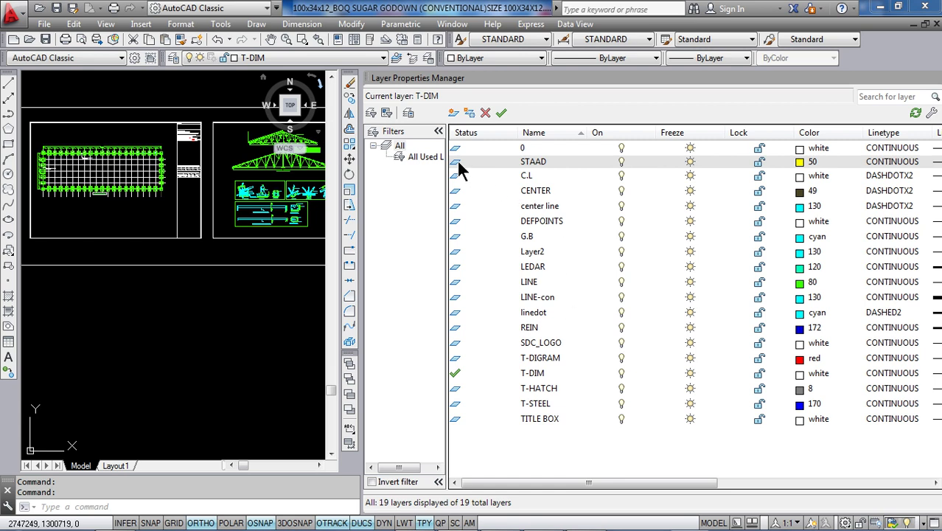
pyautogui.doubleClick(456, 160)
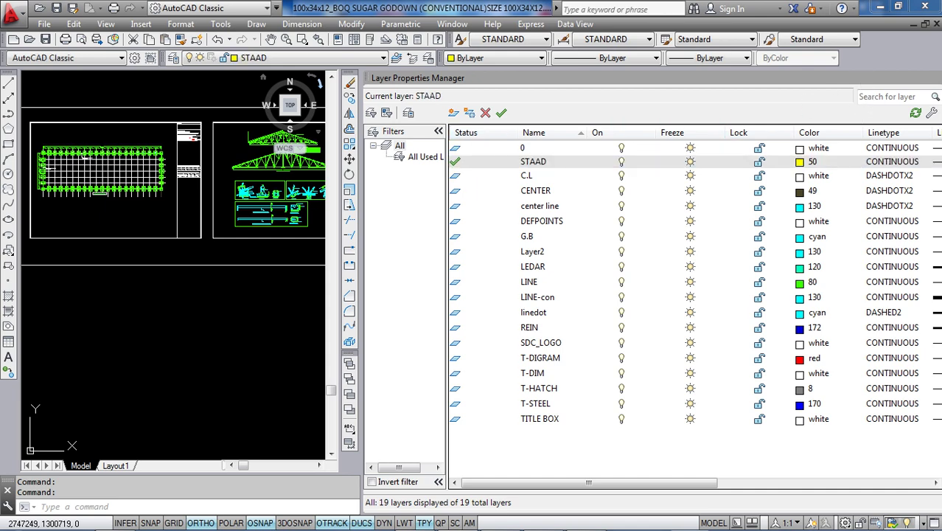
pyautogui.click(934, 78)
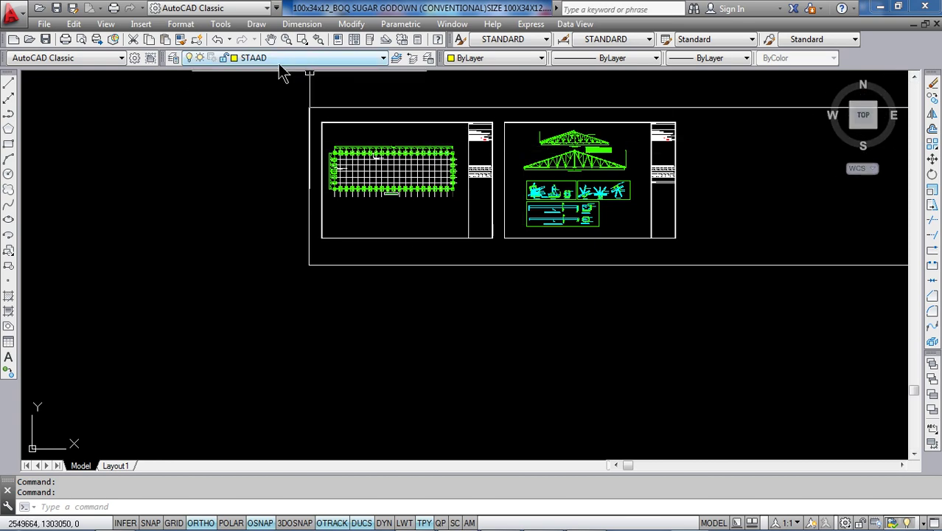
# Draw a 34000 mm horizontal line as the truss base in the empty area below the drawing sheets.
pyautogui.scroll(-2, 266, 75)
pyautogui.scroll(4, 229, 73)
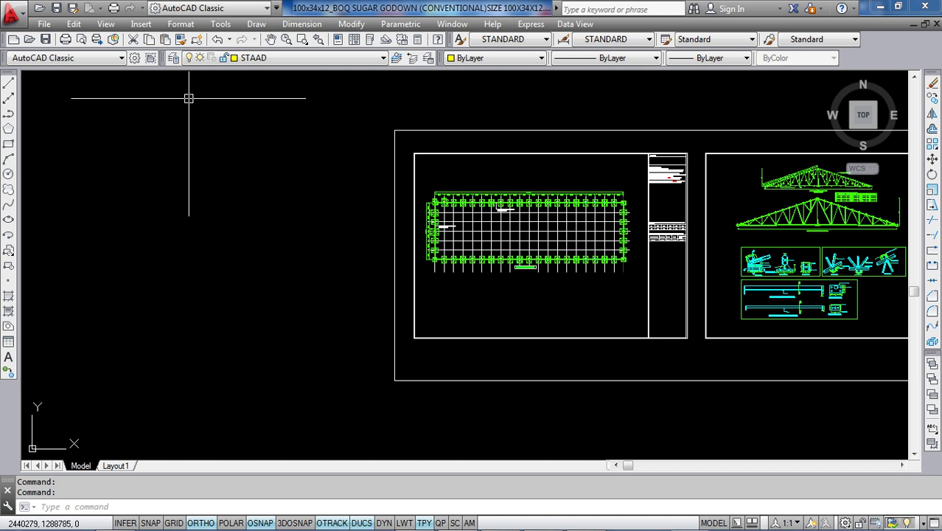
pyautogui.scroll(-2, 188, 98)
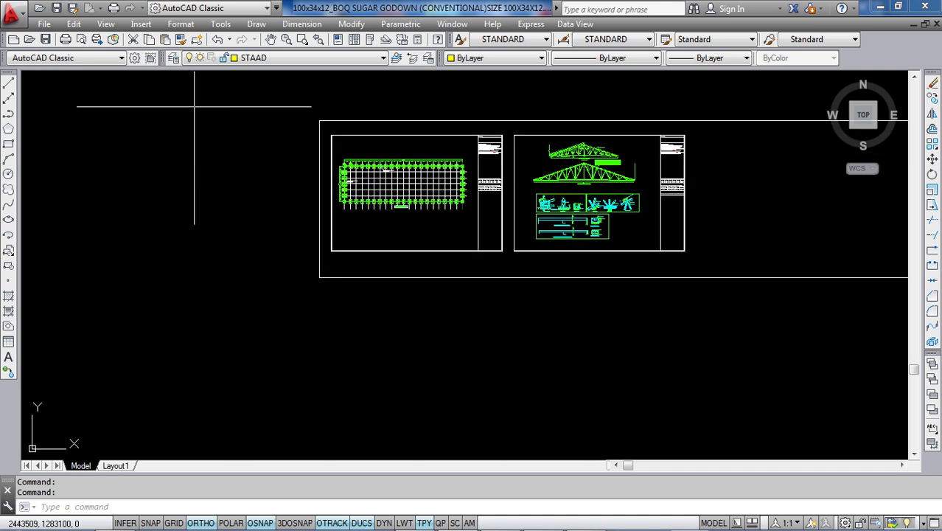
pyautogui.scroll(2, 347, 225)
pyautogui.moveTo(347, 225); pyautogui.dragTo(258, 199, button='middle')
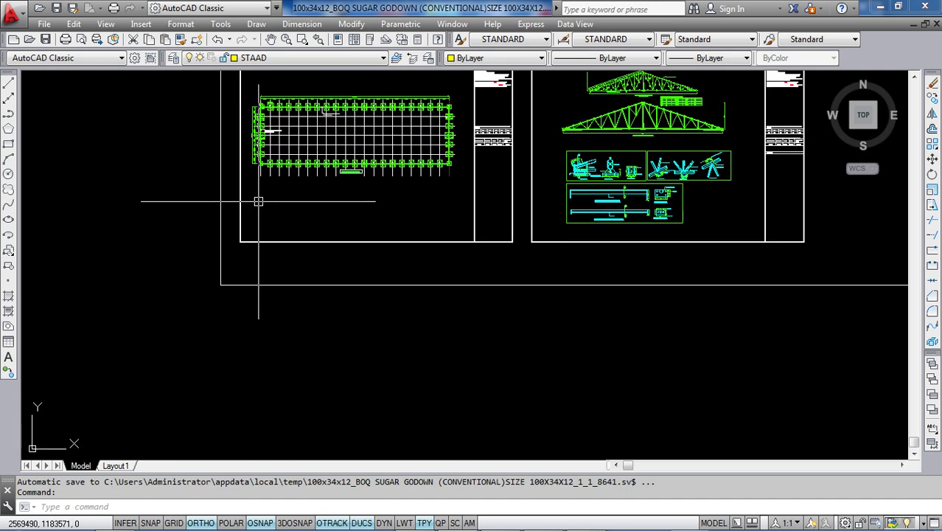
pyautogui.scroll(2, 258, 199)
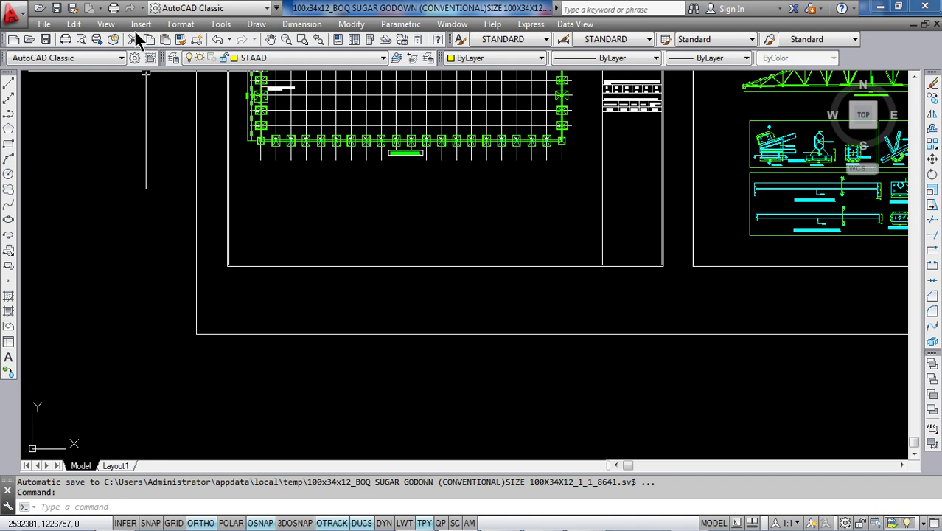
pyautogui.click(8, 83)
pyautogui.scroll(-4, 173, 247)
pyautogui.scroll(2, 189, 256)
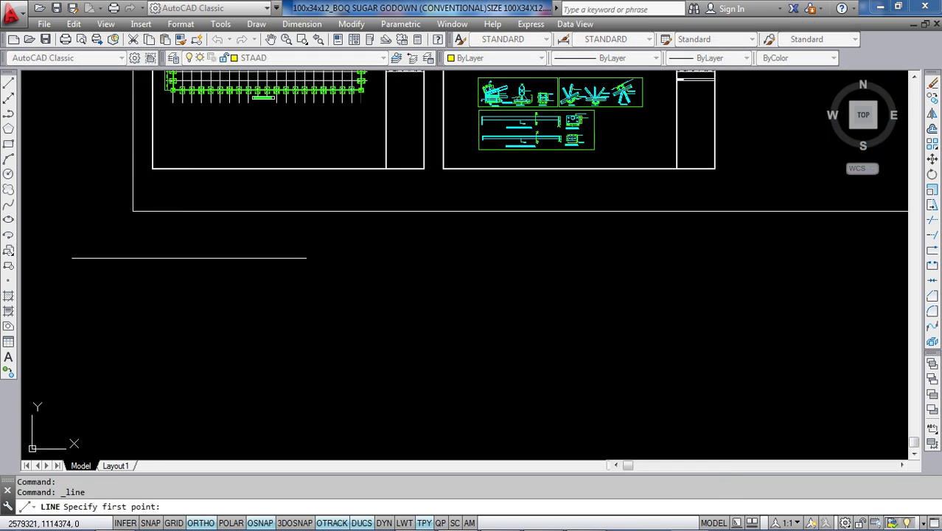
pyautogui.moveTo(189, 257); pyautogui.dragTo(270, 185, button='middle')
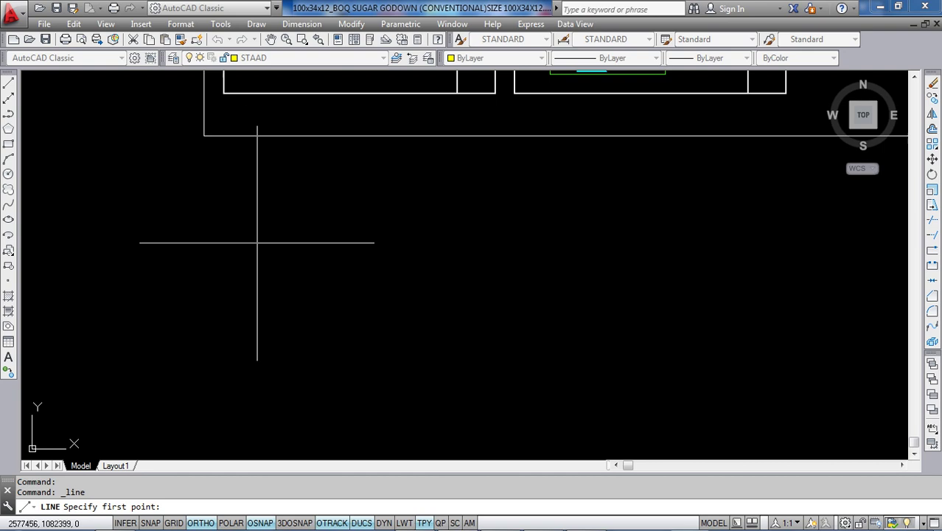
pyautogui.click(254, 233)
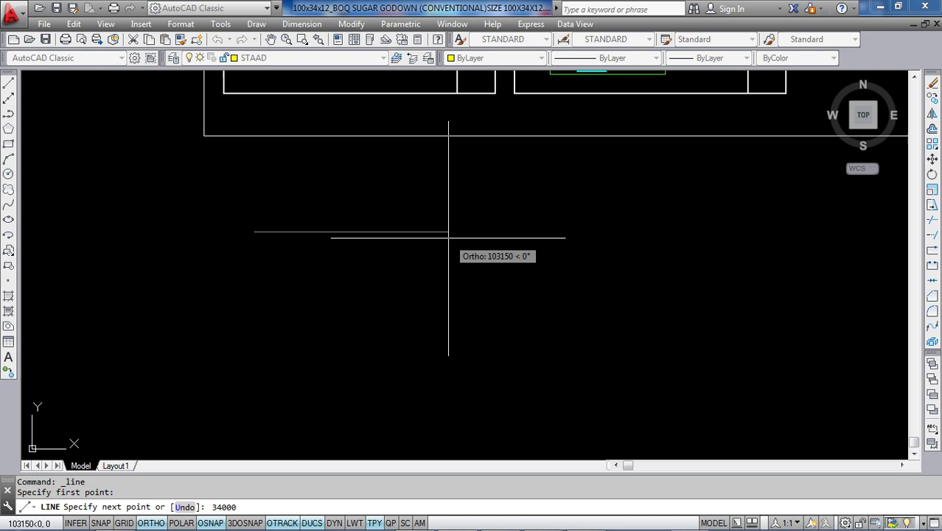
pyautogui.press('Return')
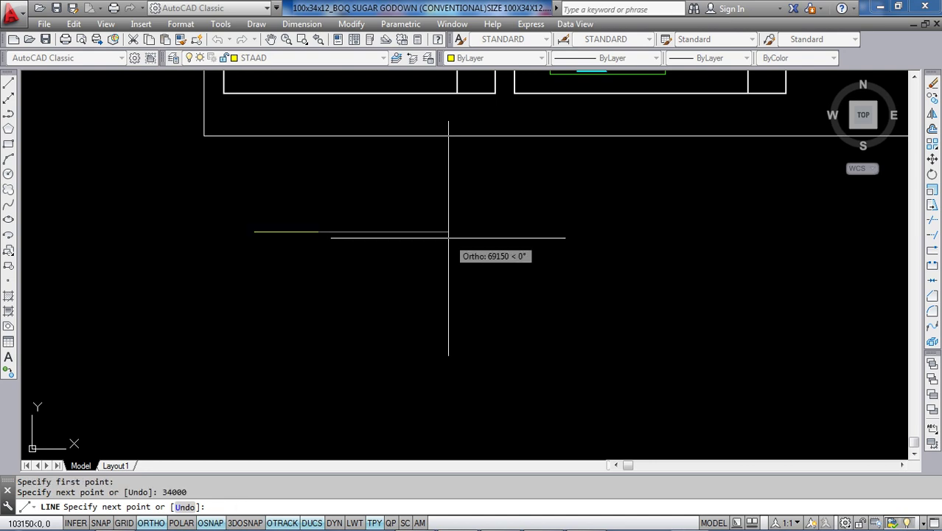
pyautogui.press('Escape')
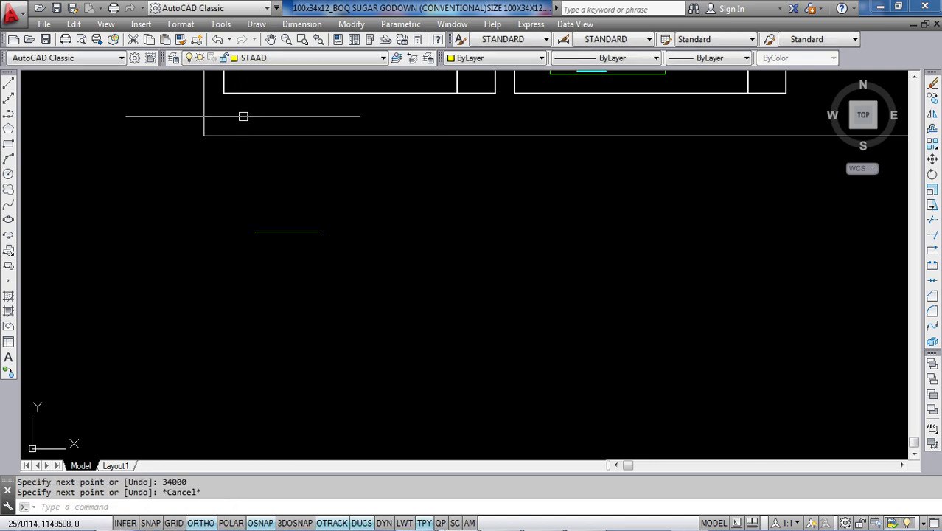
# Add a linear dimension to the horizontal base line, placing it below the line.
pyautogui.click(294, 25)
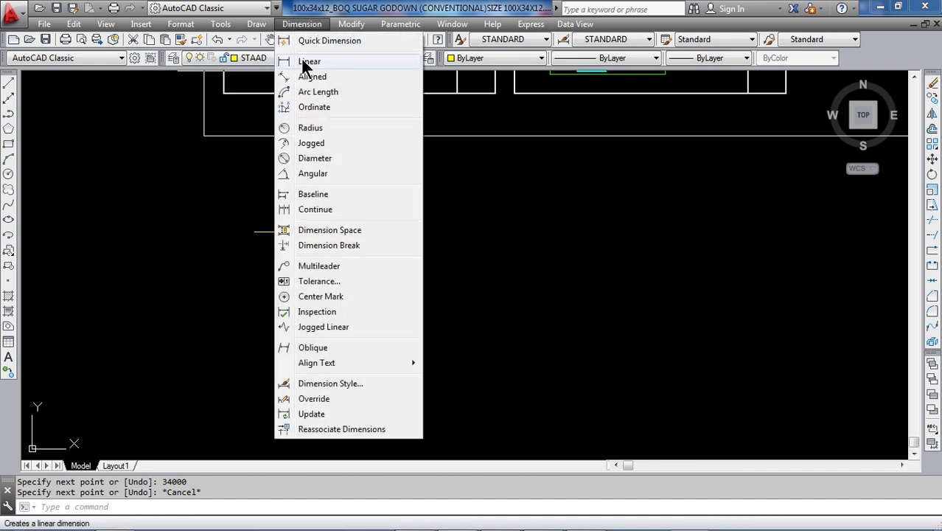
pyautogui.click(303, 58)
pyautogui.click(254, 232)
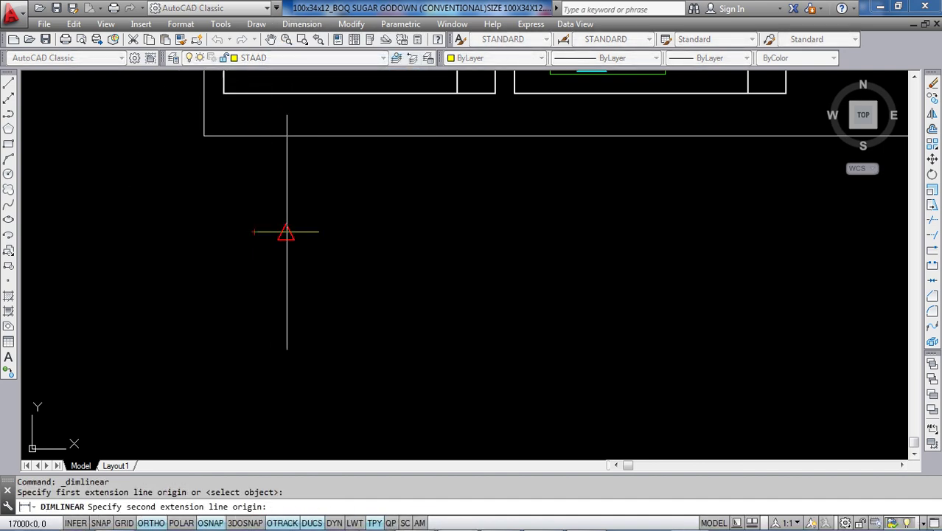
pyautogui.click(319, 231)
pyautogui.click(303, 254)
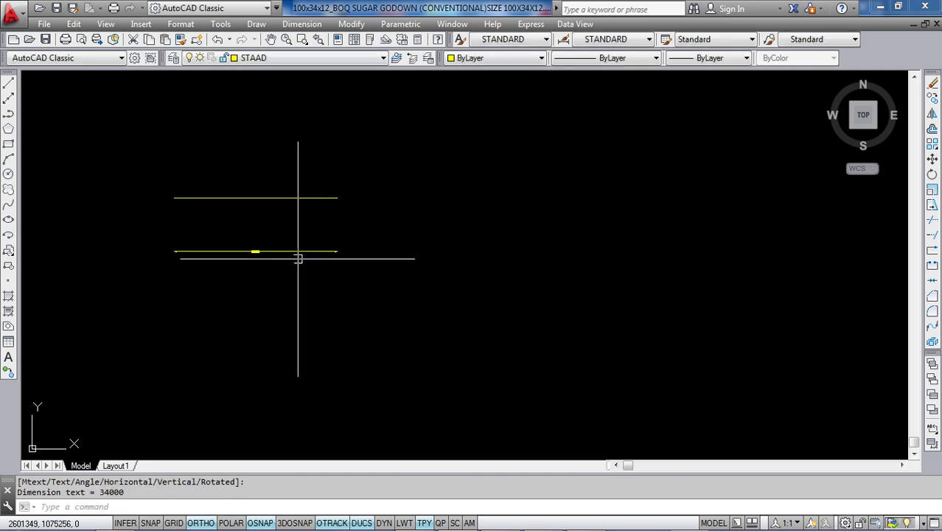
# Draw a 5675 mm vertical line upward from the midpoint of the base line as the truss's centre post.
pyautogui.scroll(5, 252, 248)
pyautogui.scroll(-5, 351, 254)
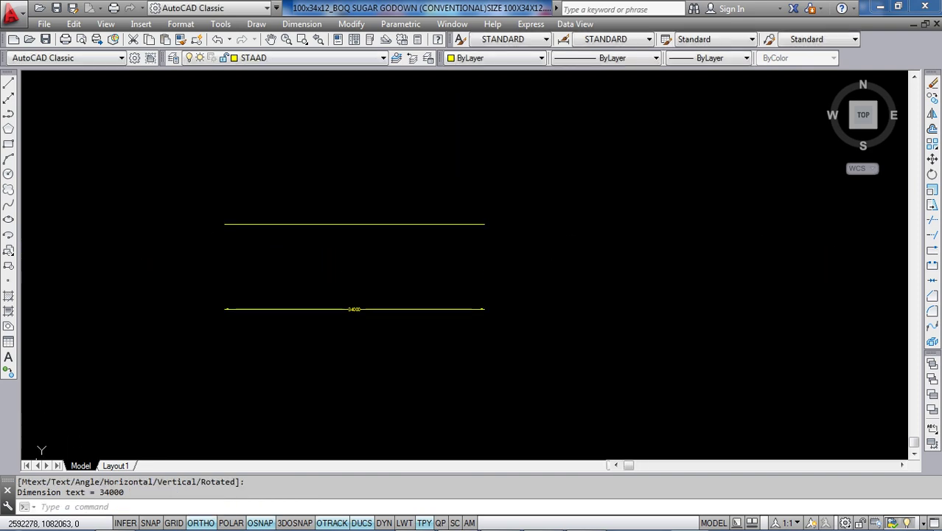
pyautogui.scroll(3, 347, 245)
pyautogui.scroll(-3, 349, 245)
pyautogui.scroll(-4, 349, 245)
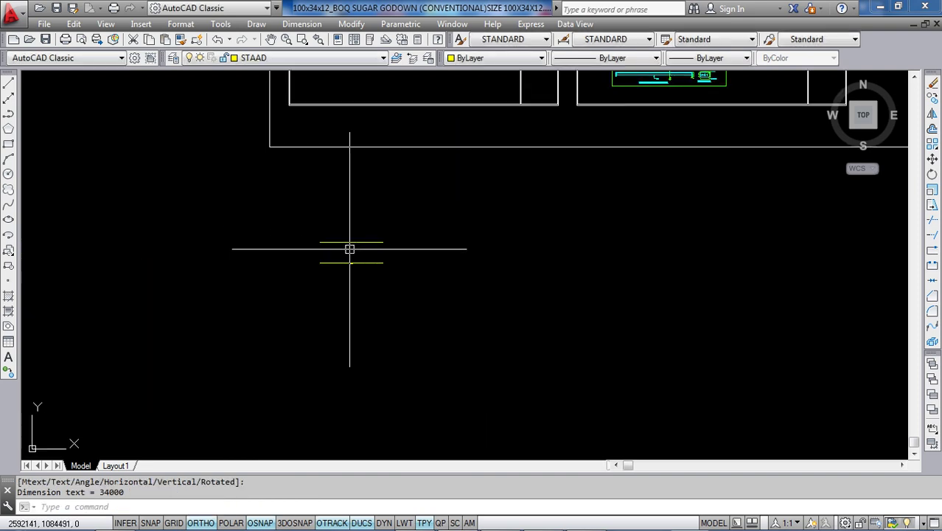
pyautogui.scroll(3, 349, 245)
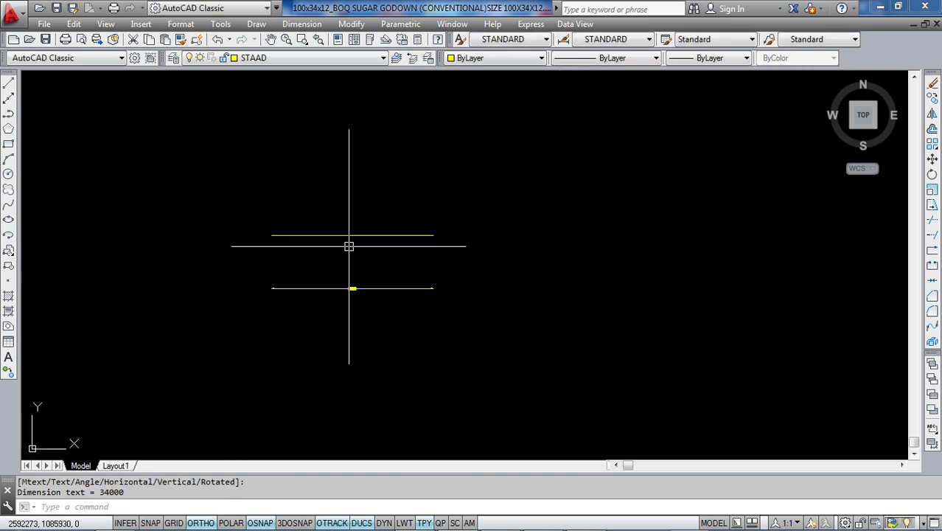
pyautogui.click(8, 83)
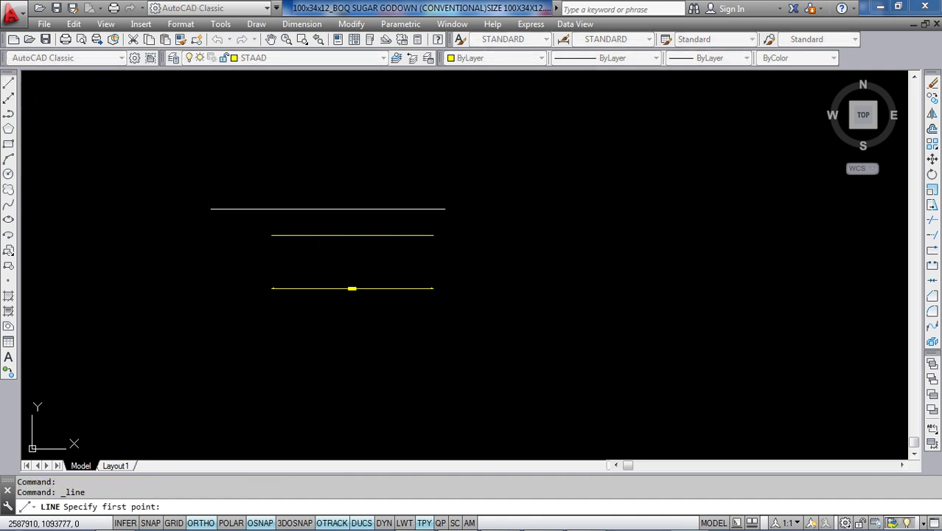
pyautogui.click(352, 235)
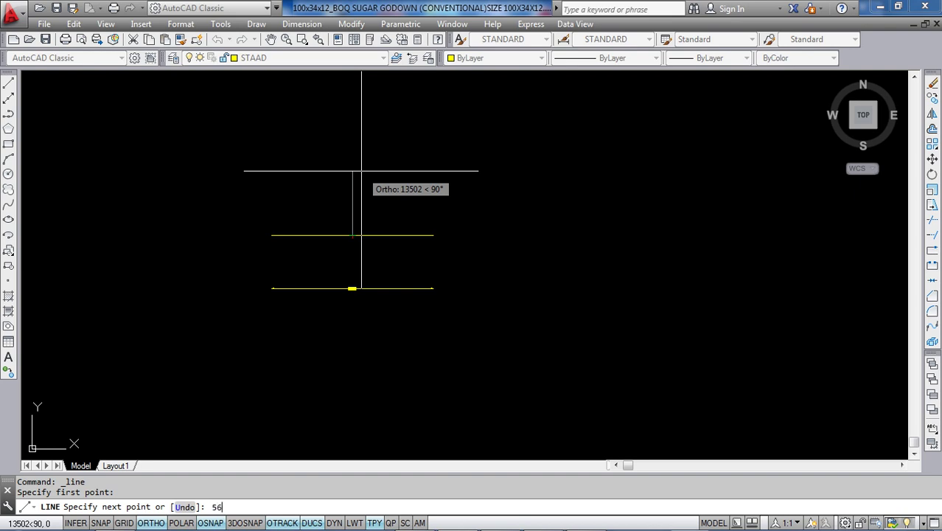
pyautogui.press('Return')
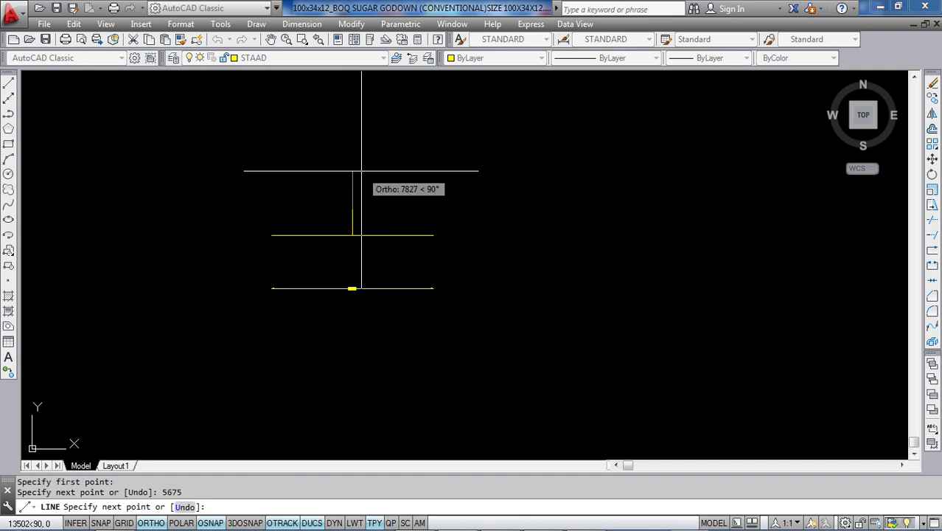
pyautogui.press('Escape')
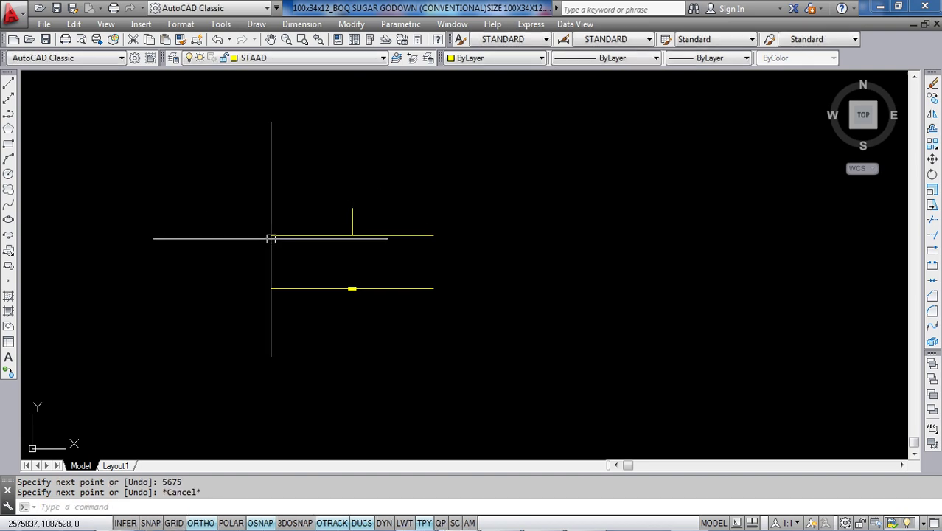
# Draw the two sloping top chords from the base line's left end to the centre post's top and down to its right end.
pyautogui.click(8, 84)
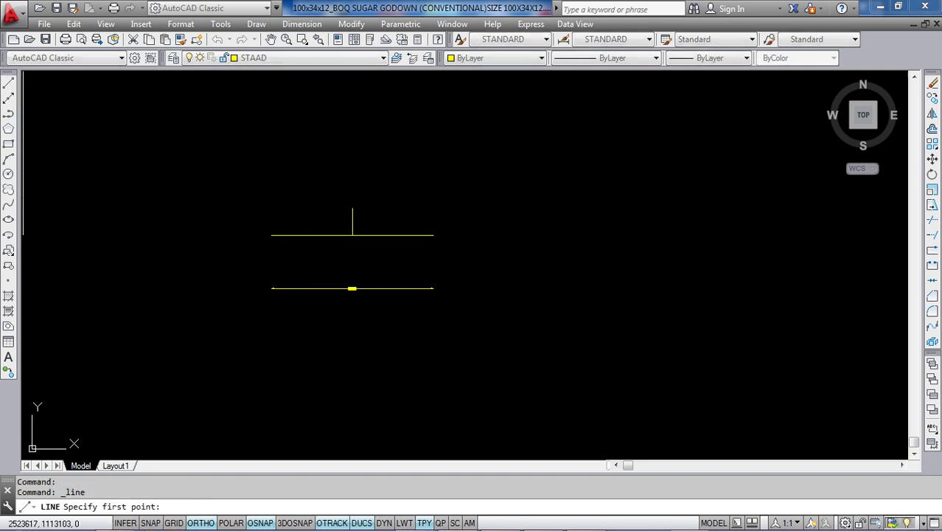
pyautogui.scroll(2, 214, 236)
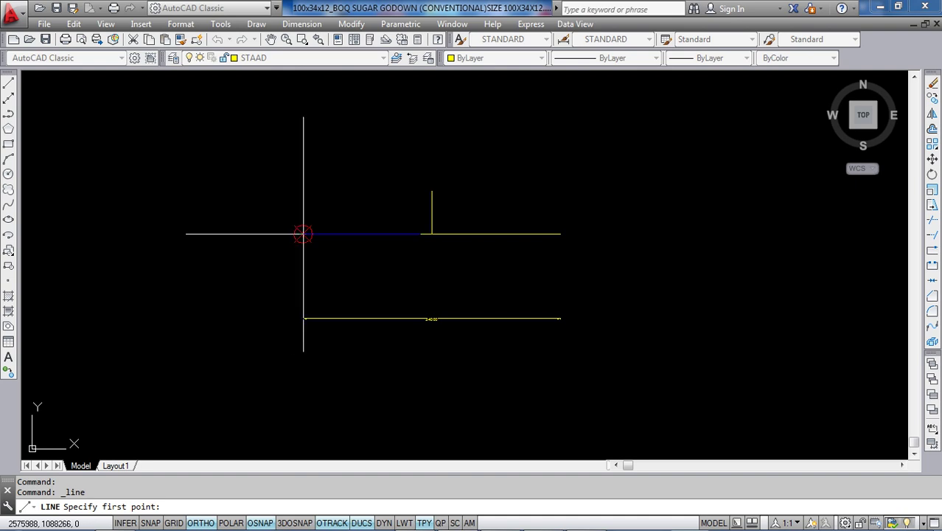
pyautogui.click(303, 234)
pyautogui.click(432, 191)
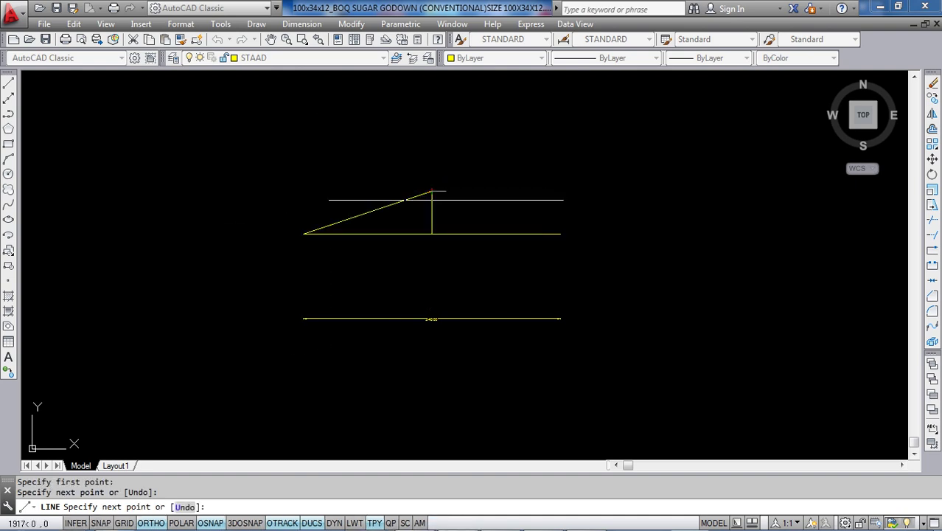
pyautogui.click(561, 233)
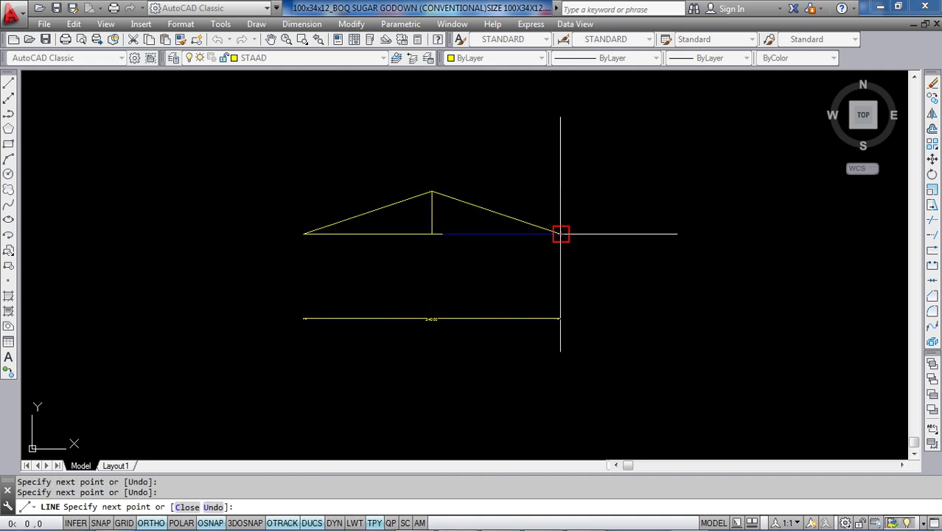
pyautogui.press('Escape')
# Examine the web member arrangement and the equal rafter divisions near the ridge in the truss T1 line diagram.
pyautogui.scroll(-10, 426, 217)
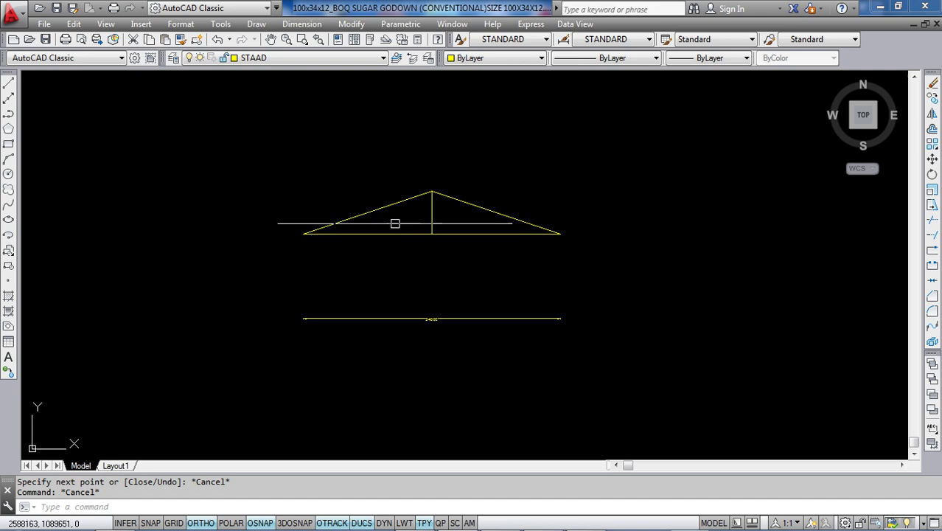
pyautogui.scroll(10, 409, 168)
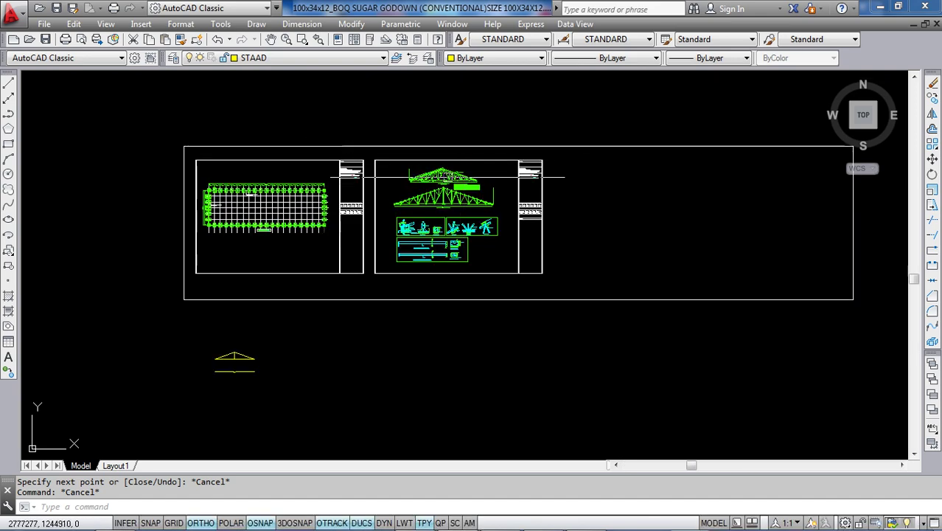
pyautogui.moveTo(409, 169); pyautogui.dragTo(404, 212, button='middle')
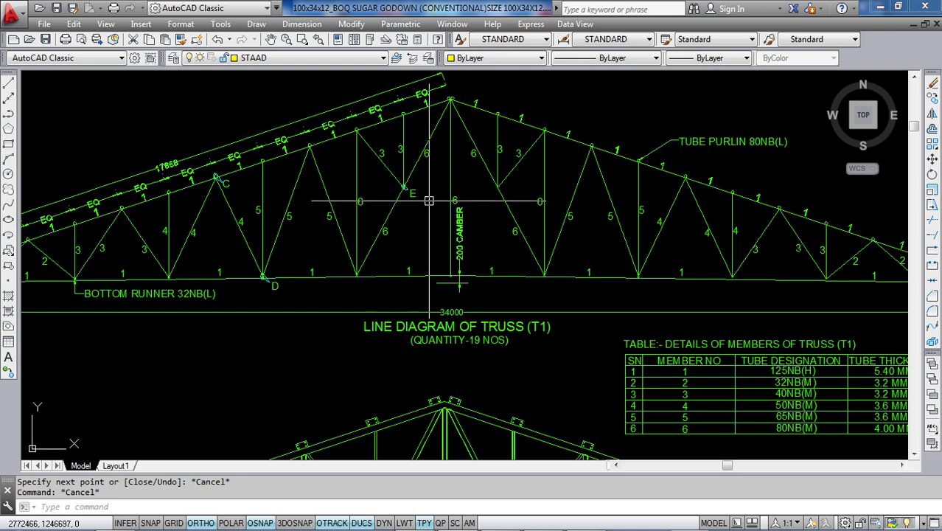
pyautogui.scroll(5, 420, 133)
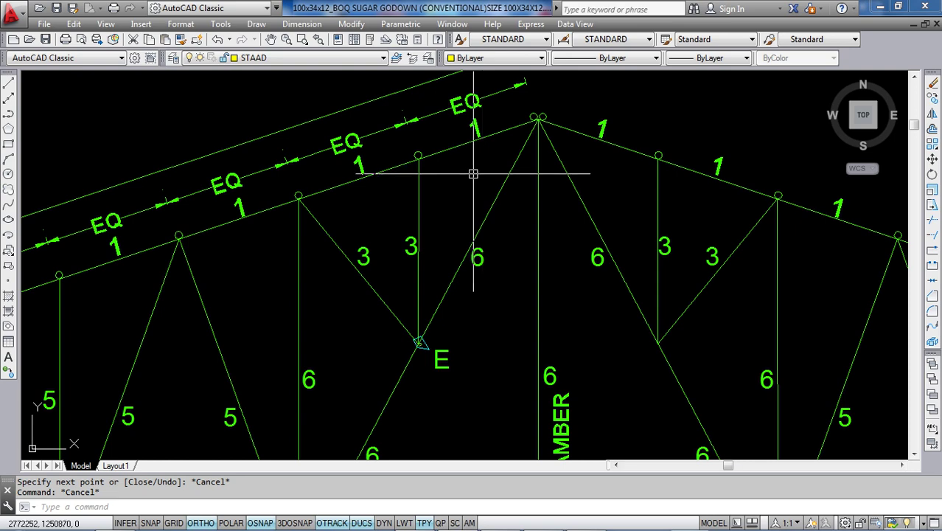
pyautogui.scroll(-10, 473, 174)
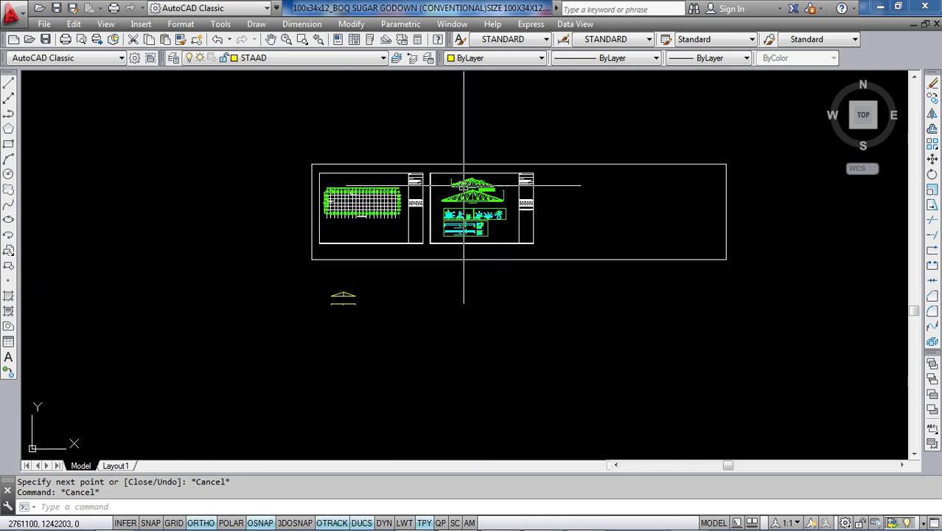
# Sketch a diagonal line from the foot of the centre post to a point on the left rafter near the ridge.
pyautogui.scroll(8, 342, 271)
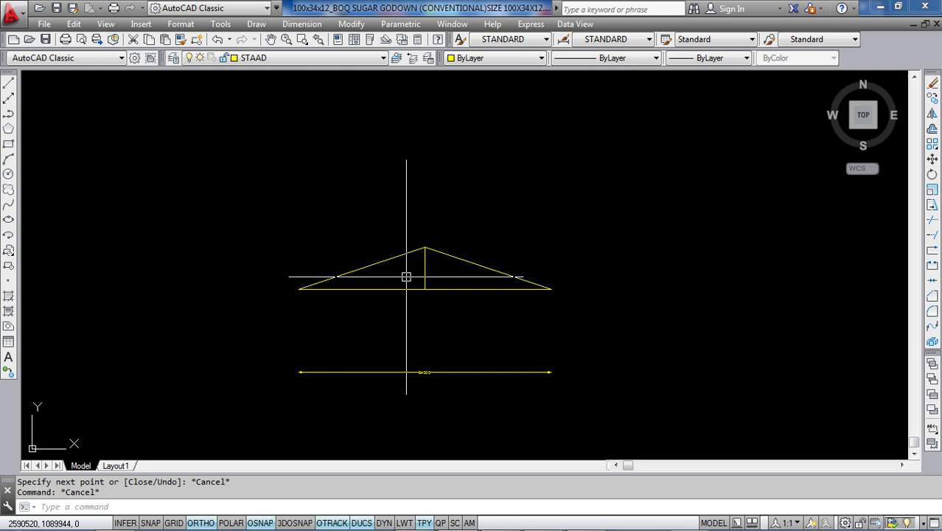
pyautogui.scroll(3, 404, 269)
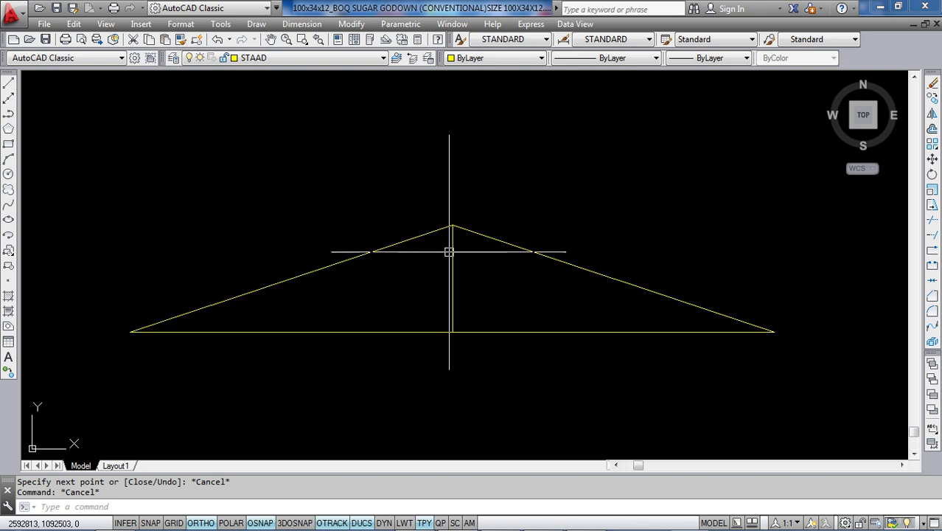
pyautogui.scroll(2, 448, 248)
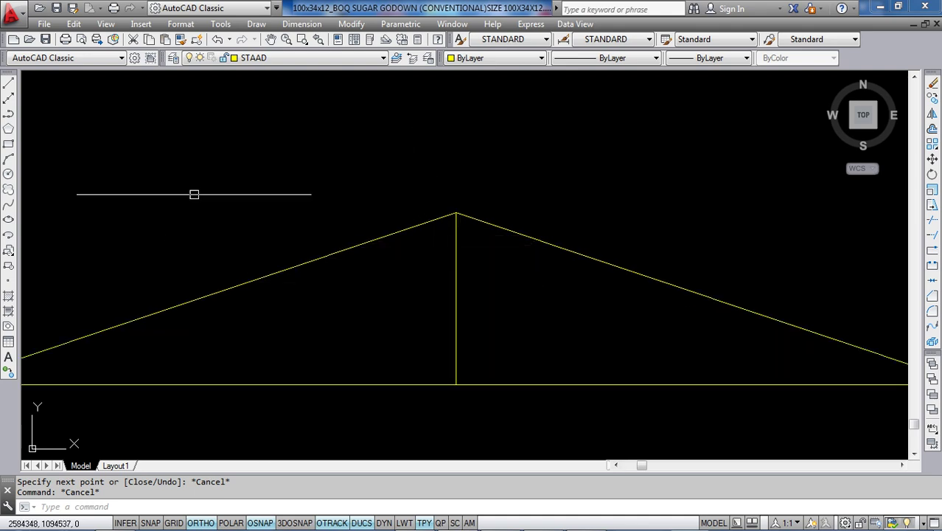
pyautogui.click(8, 84)
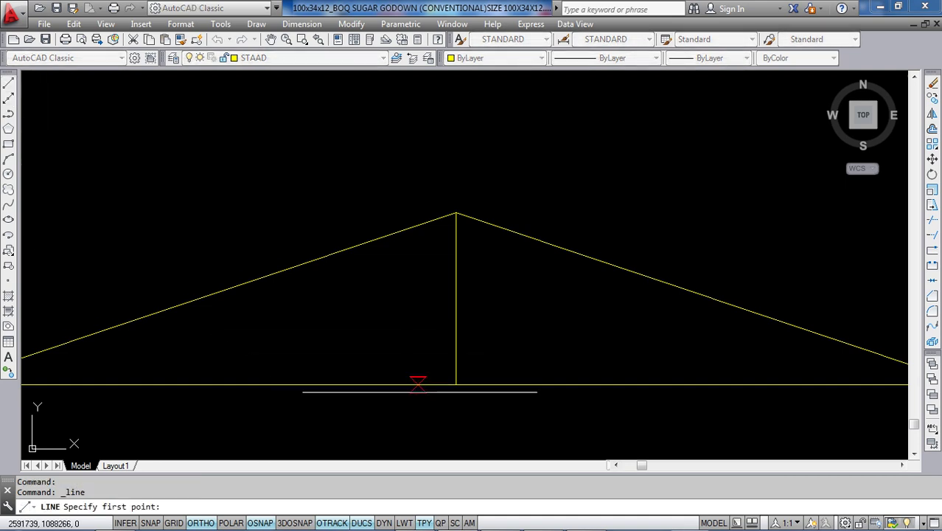
pyautogui.click(456, 384)
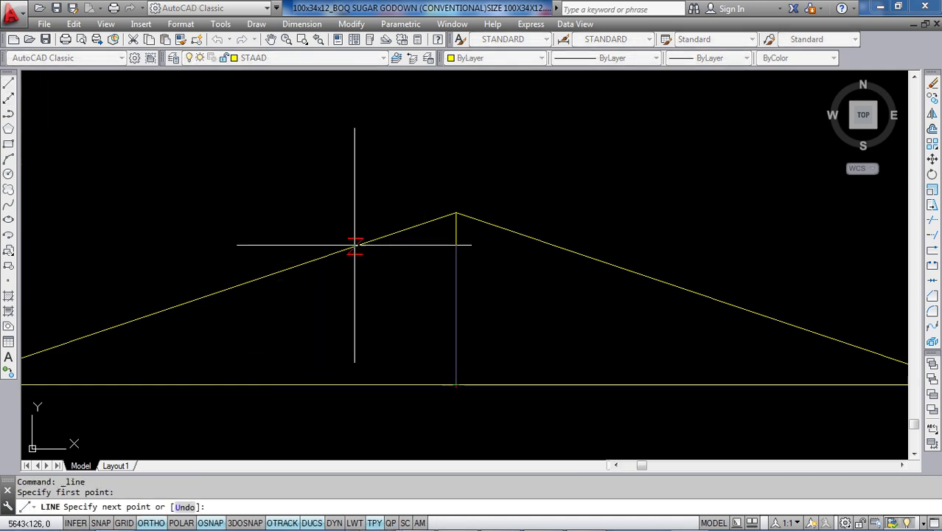
pyautogui.click(403, 230)
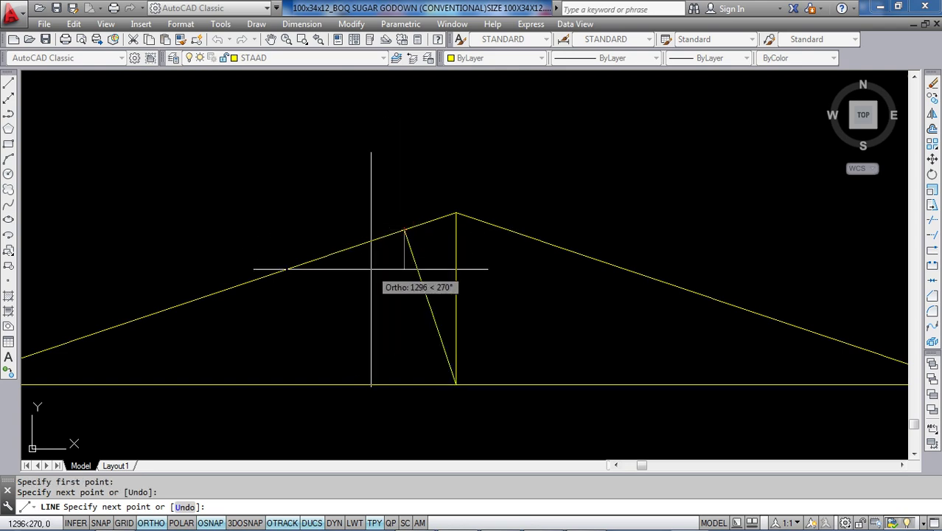
pyautogui.press('Escape')
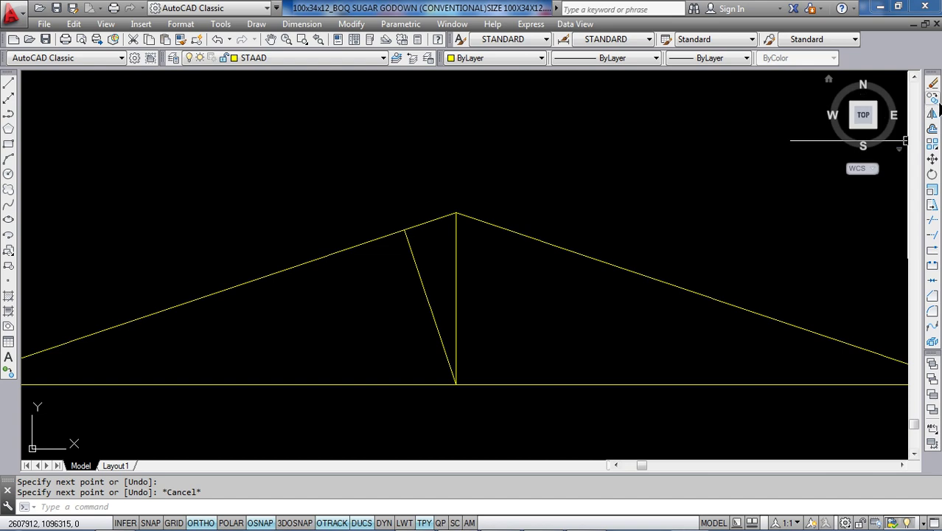
# Copy the diagonal from the foot of the centre post up to the ridge point, and erase the original diagonal.
pyautogui.click(932, 98)
pyautogui.click(431, 313)
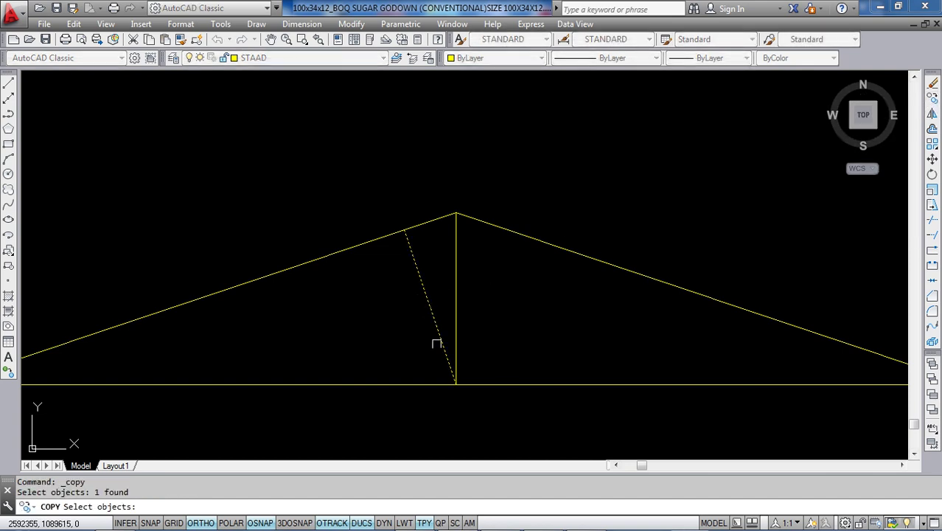
pyautogui.scroll(3, 461, 395)
pyautogui.rightClick(454, 400)
pyautogui.click(443, 371)
pyautogui.moveTo(462, 140); pyautogui.dragTo(445, 402, button='middle')
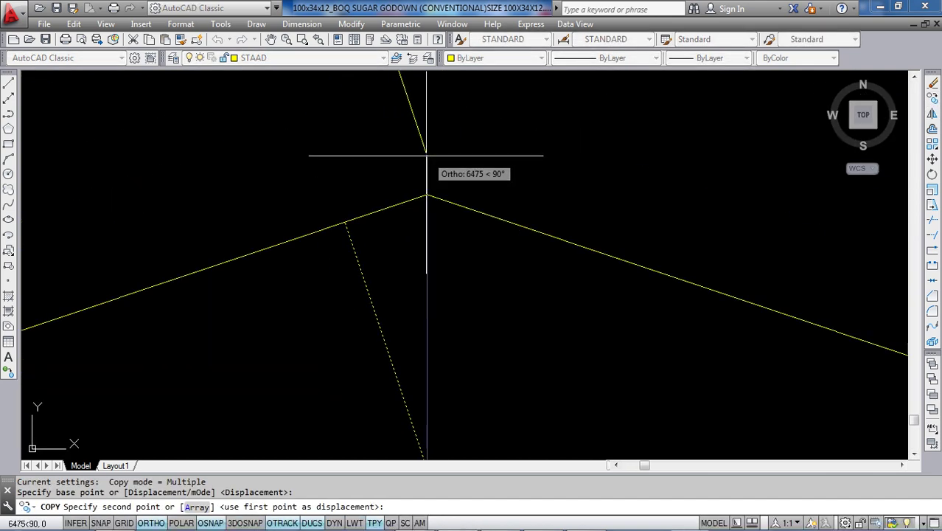
pyautogui.click(426, 195)
pyautogui.press('Escape')
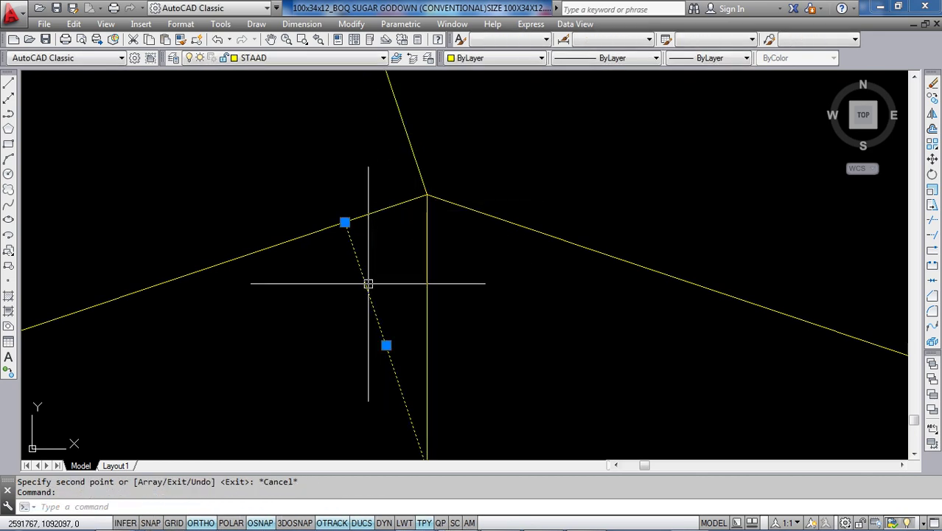
pyautogui.press('Delete')
pyautogui.scroll(-3, 488, 224)
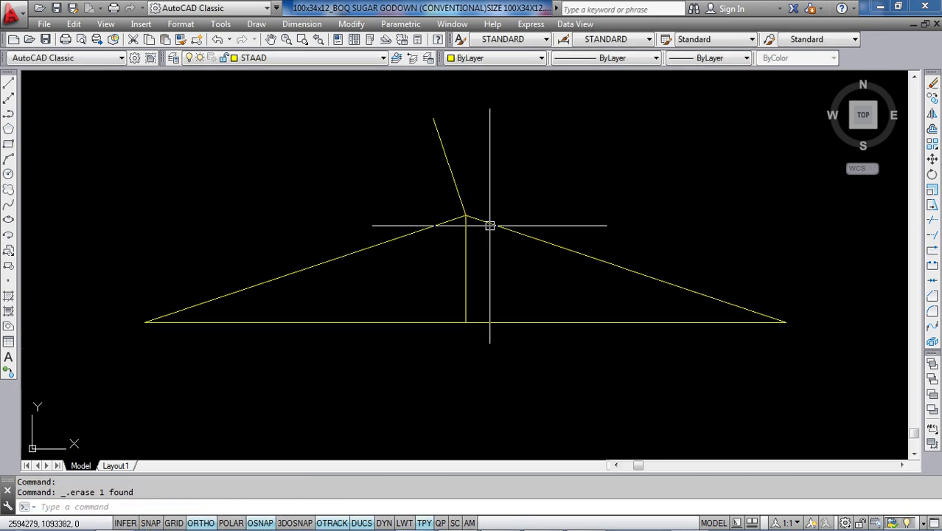
# Offset the copied ridge line successively by 1425 mm down the left rafter, making ten parallel division lines.
pyautogui.click(931, 129)
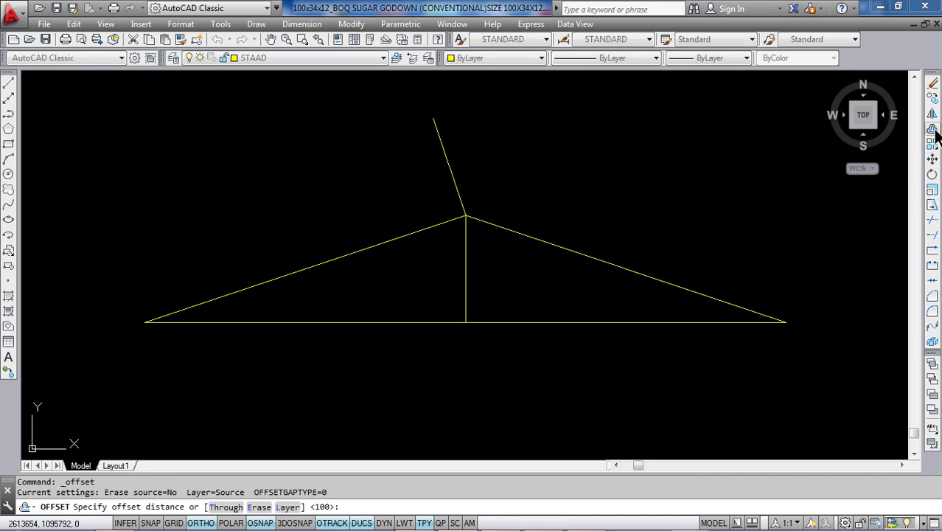
pyautogui.write('14')
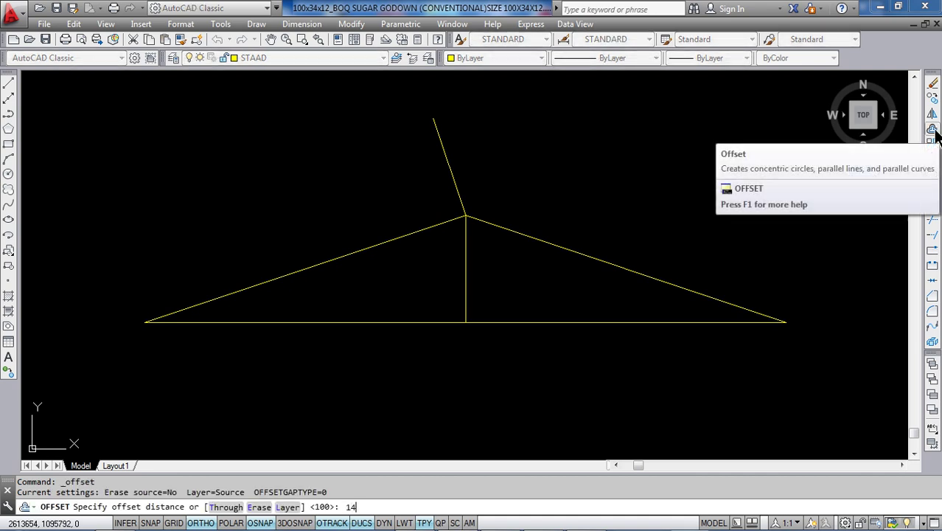
pyautogui.write('25')
pyautogui.press('Return')
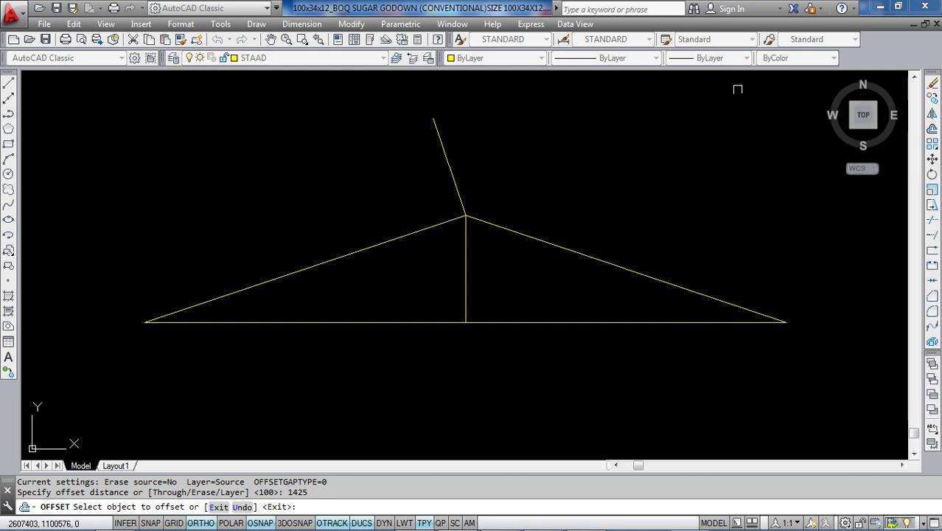
pyautogui.click(453, 172)
pyautogui.click(393, 222)
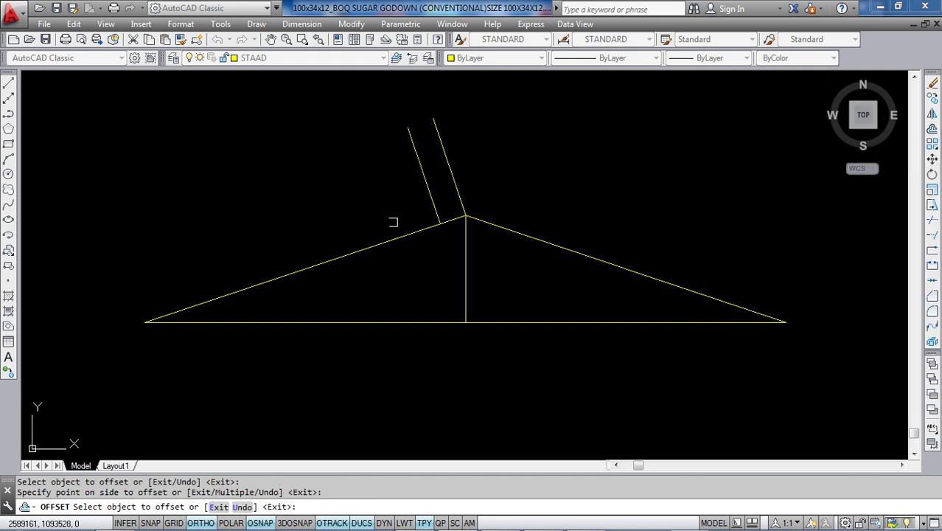
pyautogui.click(433, 202)
pyautogui.click(349, 236)
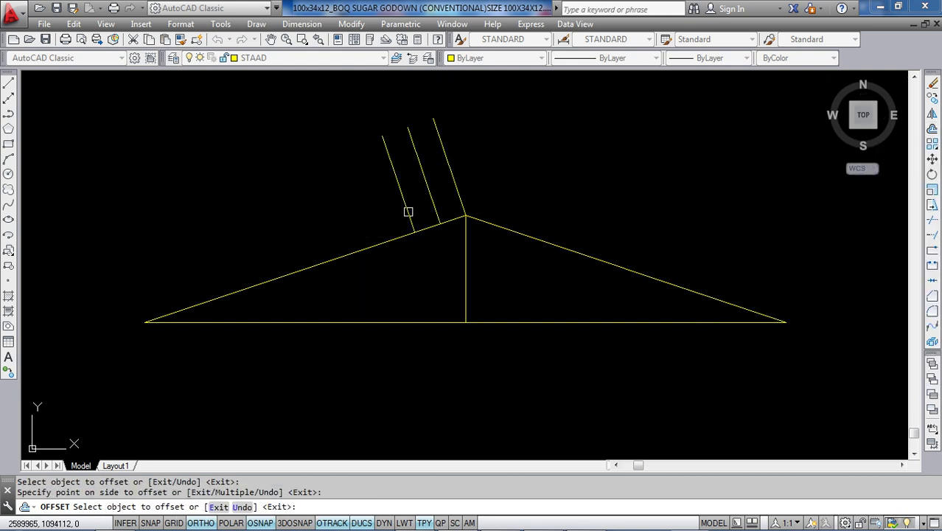
pyautogui.click(406, 210)
pyautogui.click(324, 240)
pyautogui.click(381, 226)
pyautogui.click(279, 284)
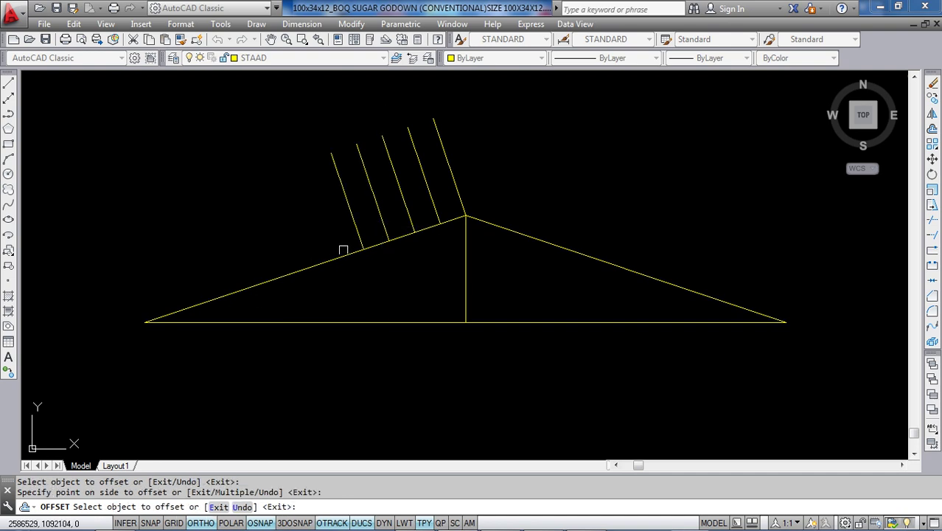
pyautogui.click(355, 241)
pyautogui.click(315, 265)
pyautogui.click(325, 244)
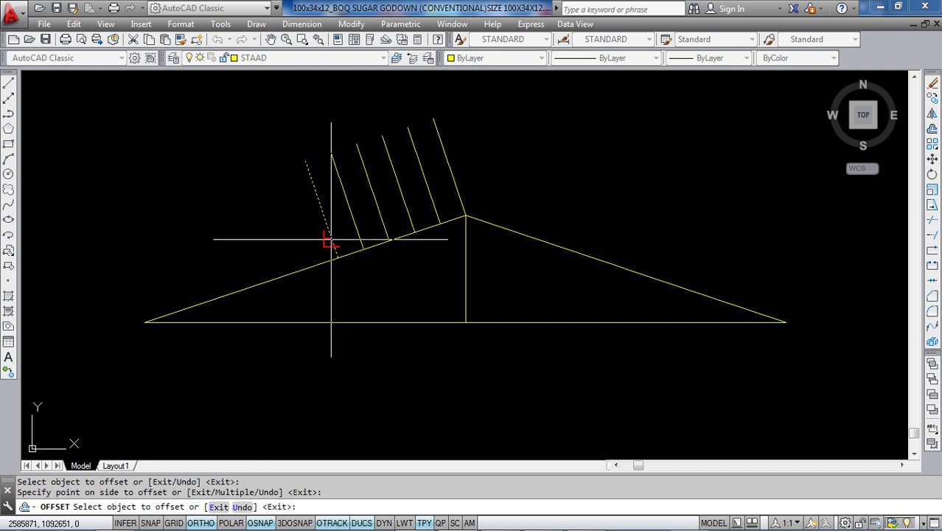
pyautogui.click(277, 262)
pyautogui.moveTo(277, 262); pyautogui.dragTo(327, 194, button='middle')
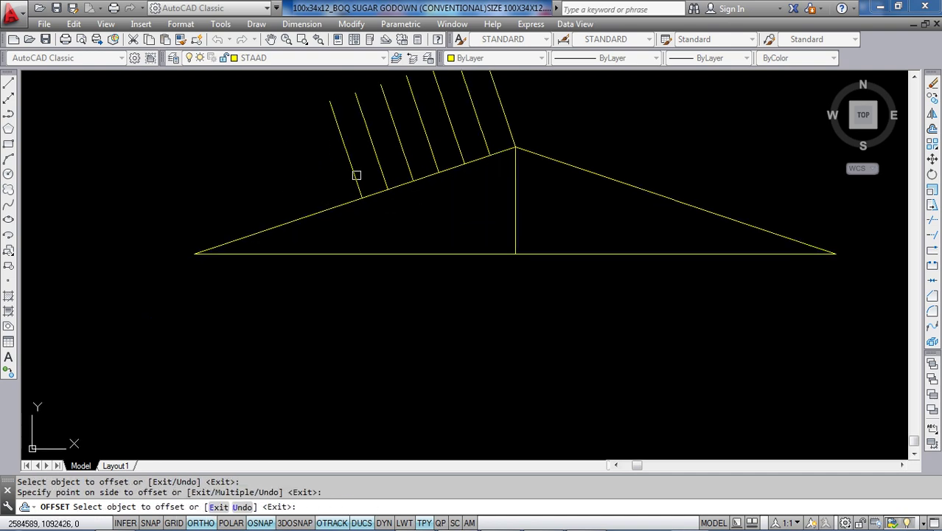
pyautogui.click(355, 174)
pyautogui.click(276, 217)
pyautogui.click(329, 188)
pyautogui.click(264, 210)
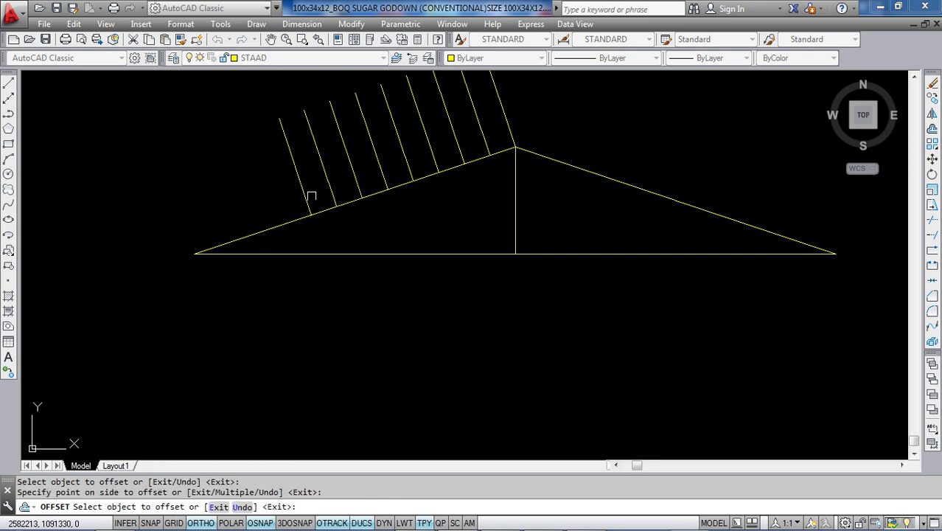
pyautogui.click(306, 195)
pyautogui.click(225, 216)
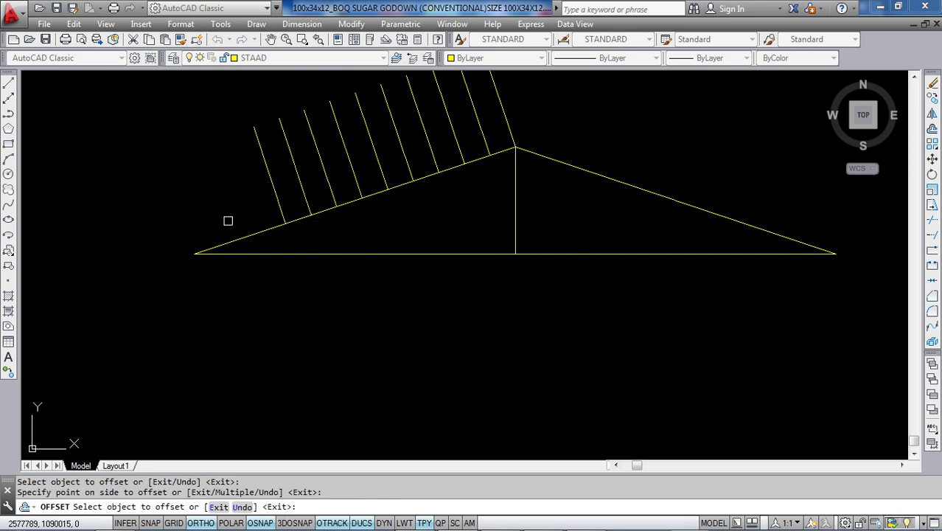
pyautogui.click(279, 198)
pyautogui.click(162, 231)
pyautogui.click(252, 213)
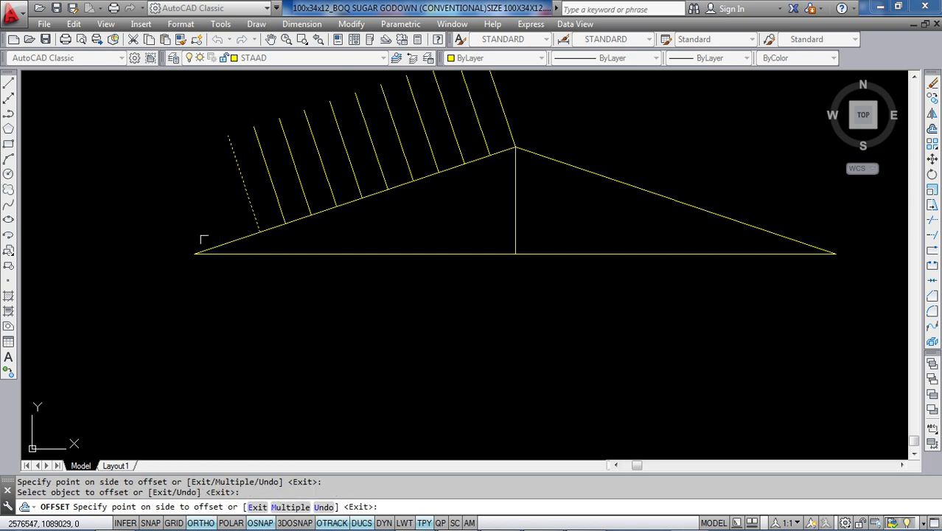
pyautogui.click(202, 237)
pyautogui.moveTo(228, 219); pyautogui.dragTo(263, 174, button='middle')
pyautogui.scroll(2, 264, 175)
pyautogui.click(261, 181)
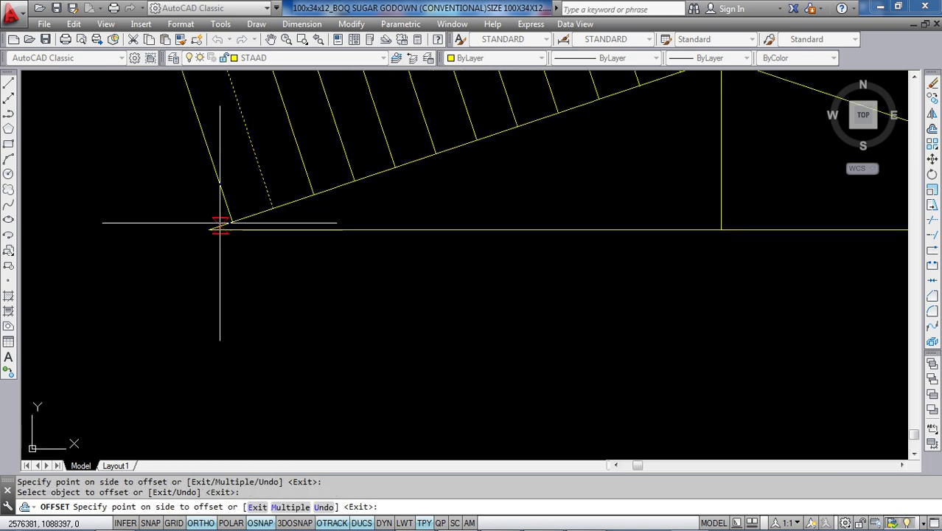
pyautogui.press('Escape')
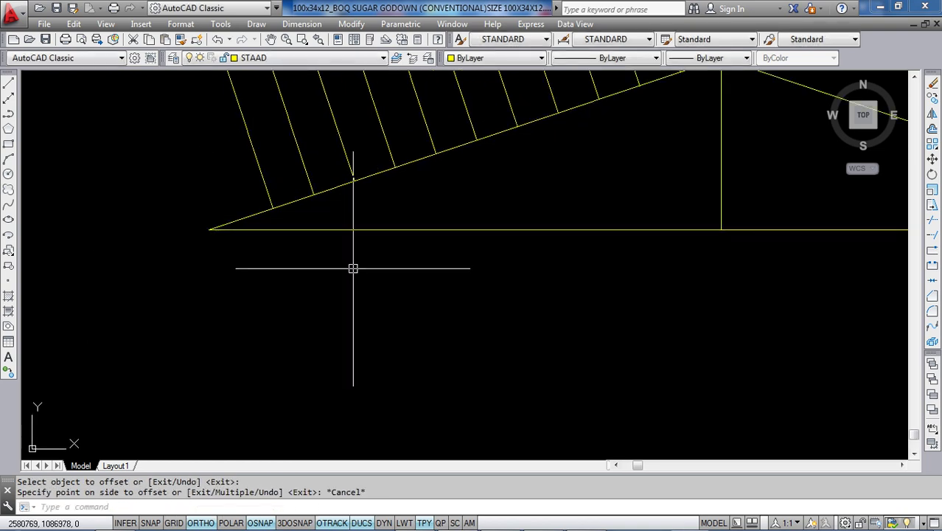
# Offset the lowest division line once more by 1425 mm toward the left end of the truss.
pyautogui.click(933, 129)
pyautogui.write('142')
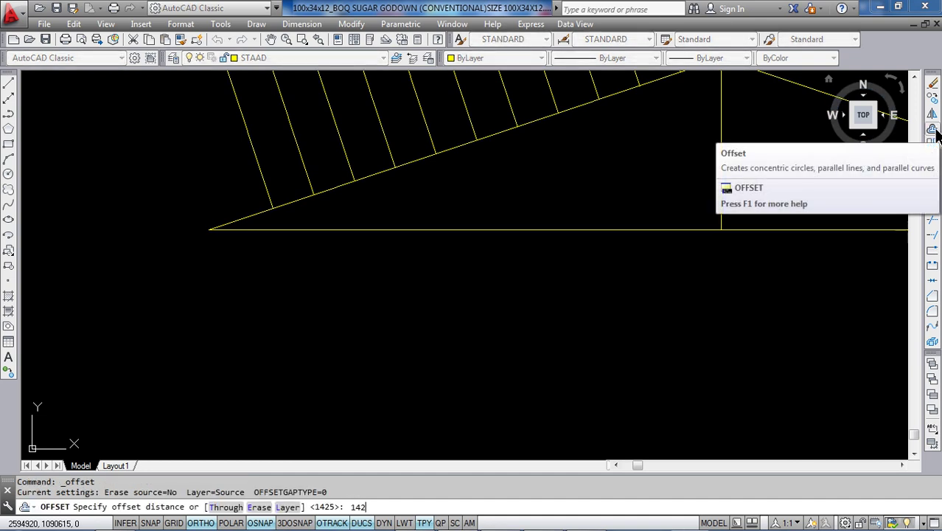
pyautogui.write('5')
pyautogui.press('Return')
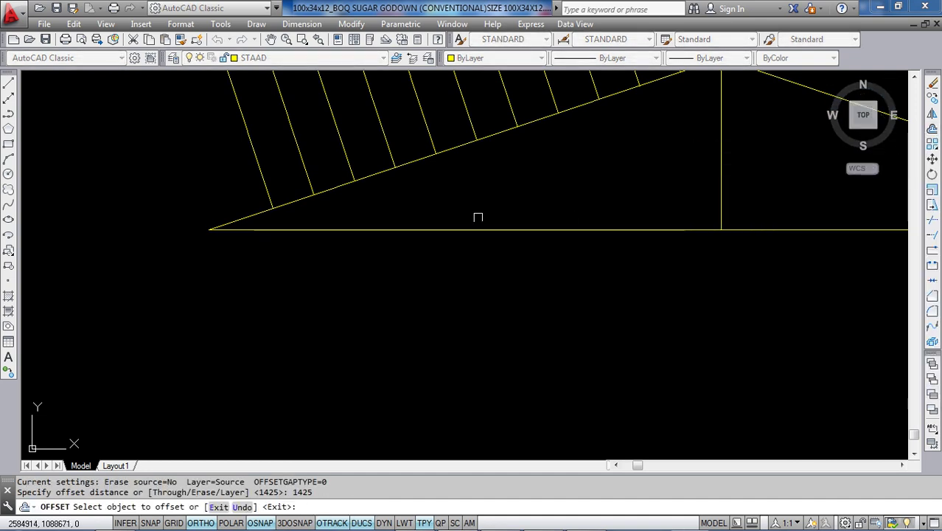
pyautogui.scroll(2, 252, 186)
pyautogui.click(269, 180)
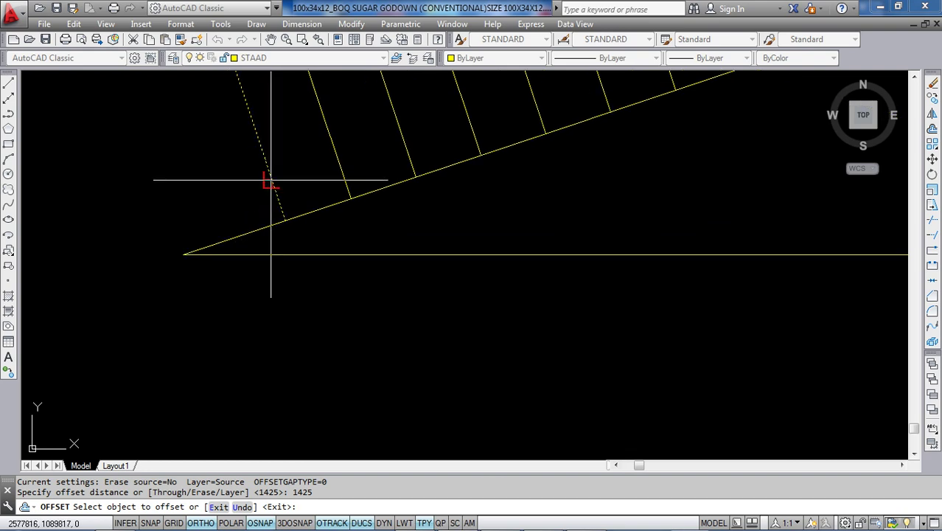
pyautogui.click(210, 226)
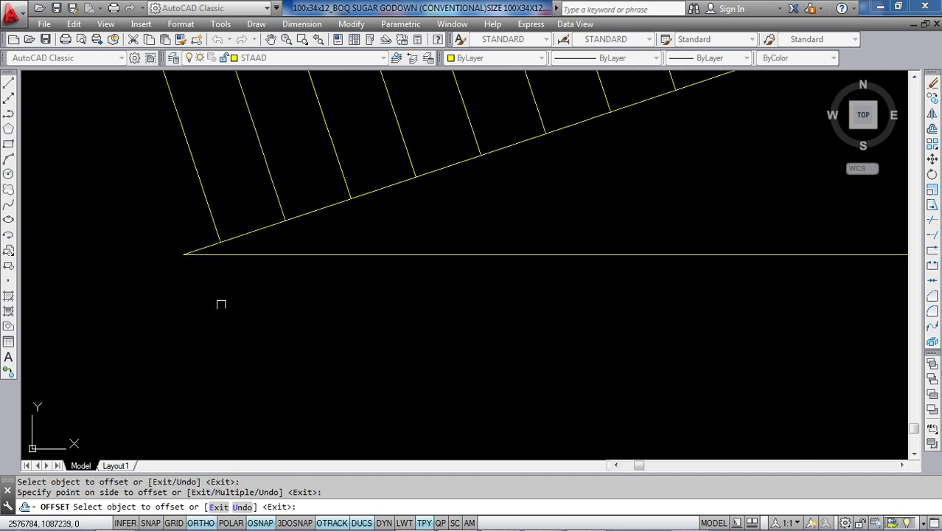
pyautogui.rightClick(219, 315)
# Draw a vertical member from the second division point below the ridge on the left rafter down to the base line.
pyautogui.scroll(-4, 239, 327)
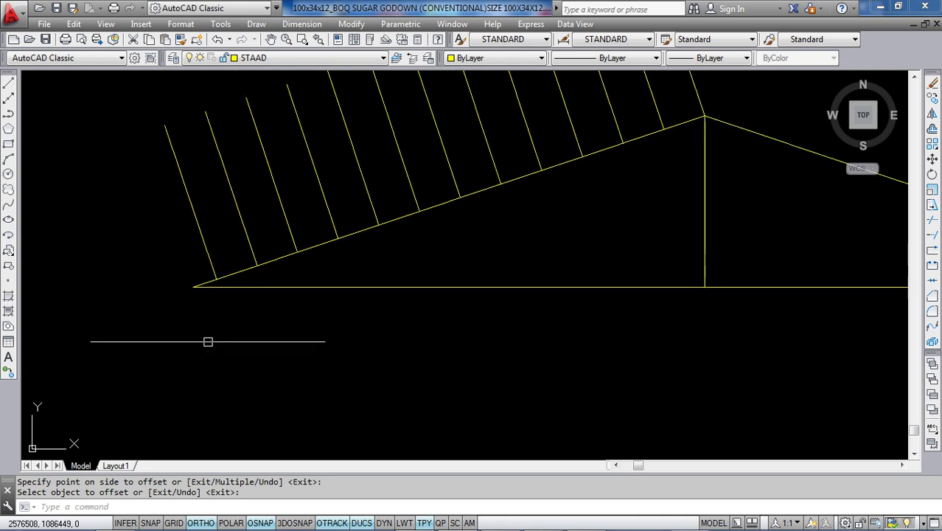
pyautogui.scroll(4, 388, 301)
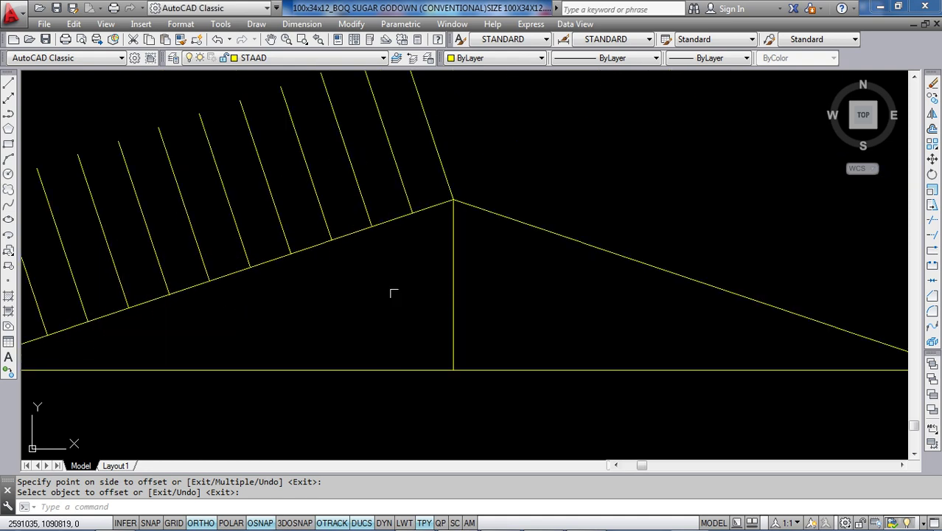
pyautogui.click(8, 84)
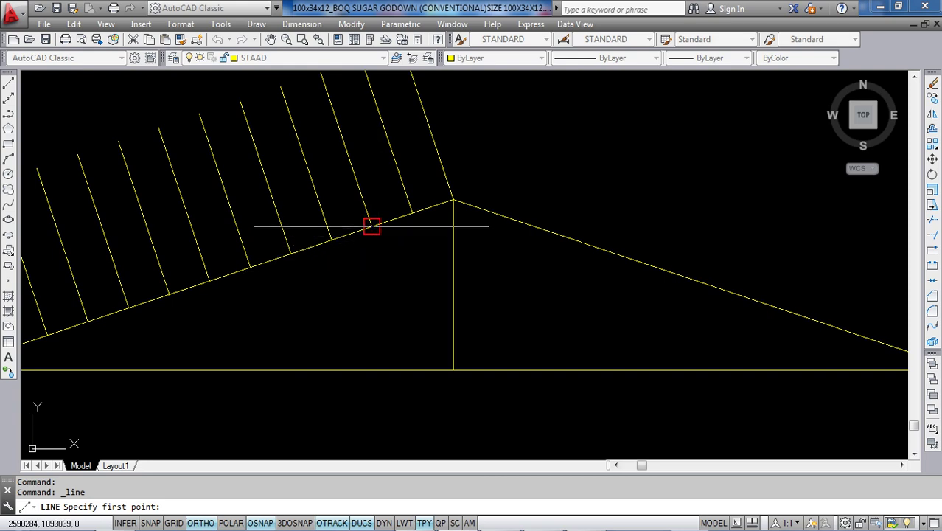
pyautogui.click(371, 226)
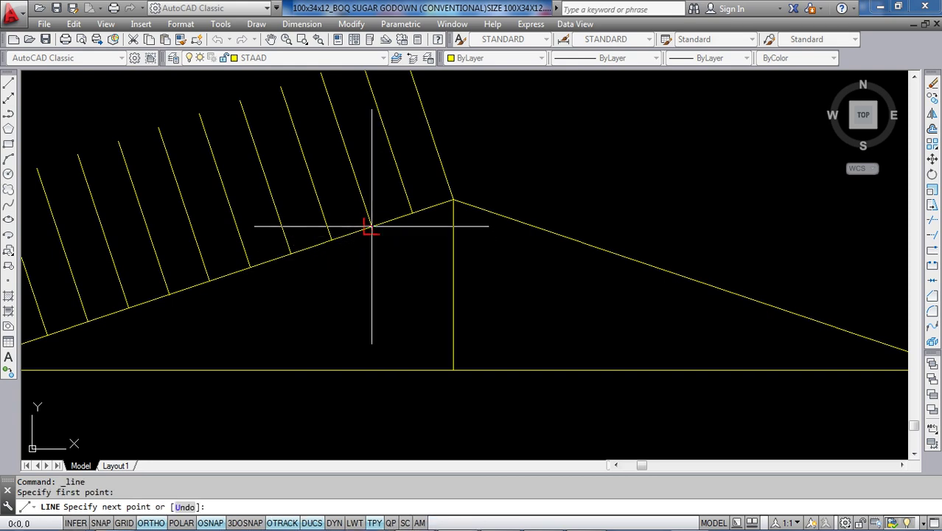
pyautogui.click(371, 370)
pyautogui.press('Escape')
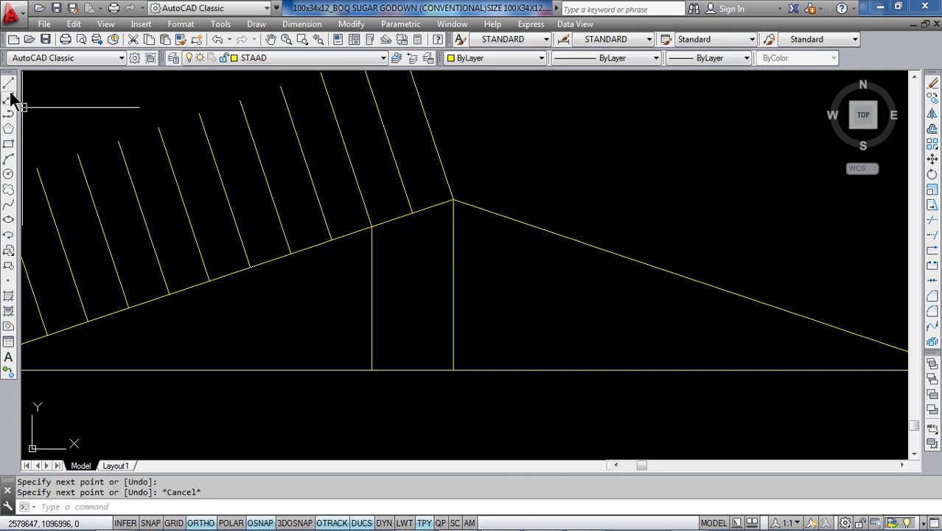
# Draw a diagonal from the ridge point down to the foot of the vertical member beside the centre post.
pyautogui.click(8, 84)
pyautogui.scroll(2, 424, 234)
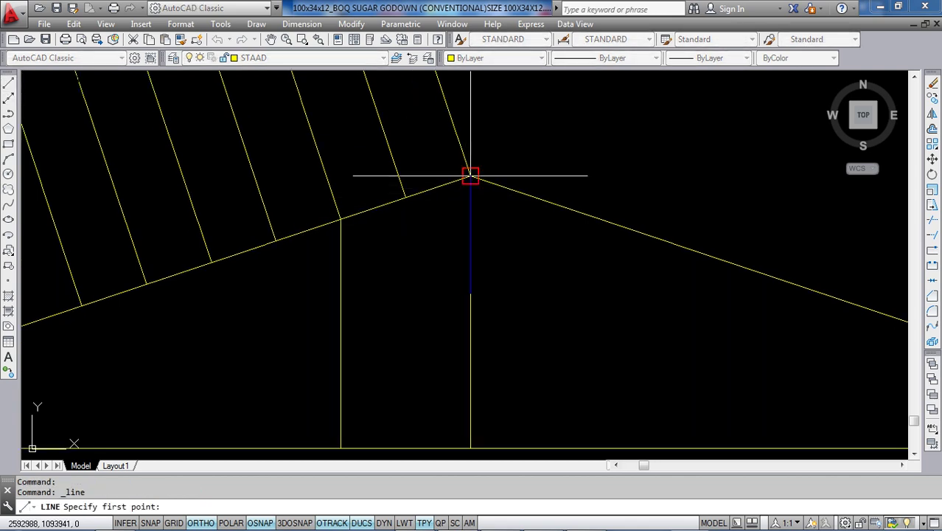
pyautogui.click(471, 175)
pyautogui.moveTo(401, 265); pyautogui.dragTo(456, 175, button='middle')
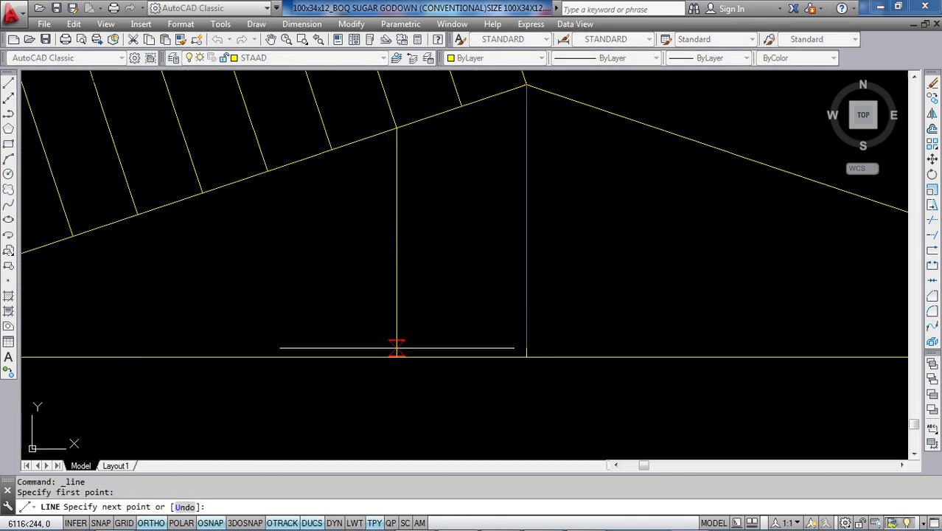
pyautogui.click(396, 357)
pyautogui.press('Escape')
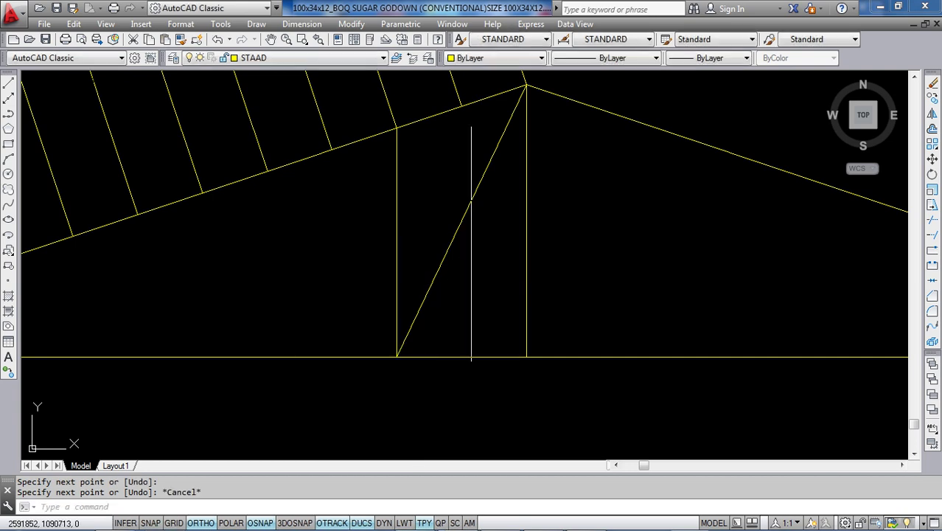
# Draw a sub-diagonal from the top of the vertical member beside the centre post to the midpoint of the ridge diagonal.
pyautogui.moveTo(452, 195); pyautogui.dragTo(448, 238, button='middle')
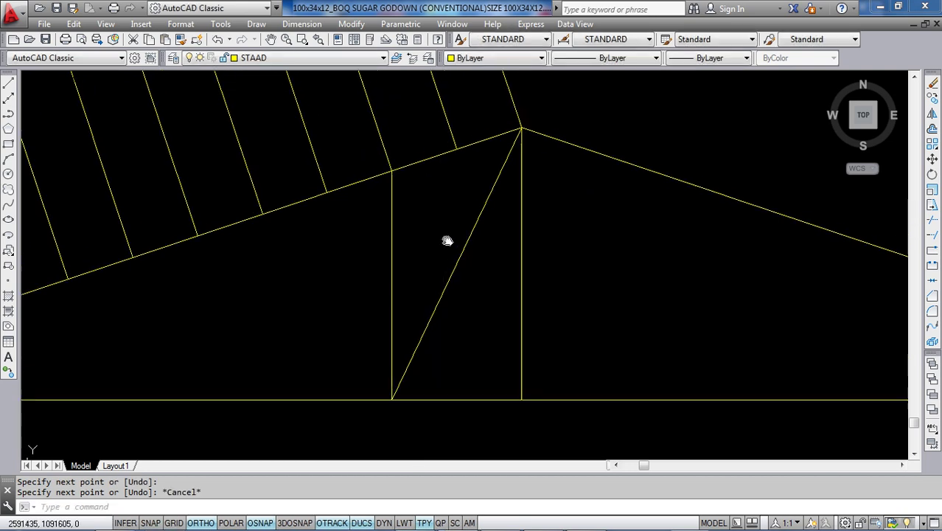
pyautogui.click(7, 84)
pyautogui.click(391, 170)
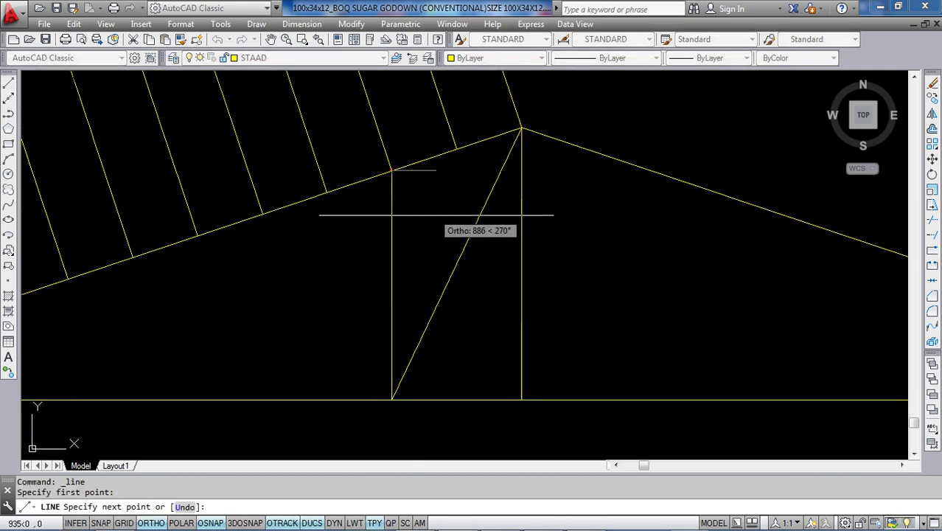
pyautogui.click(456, 263)
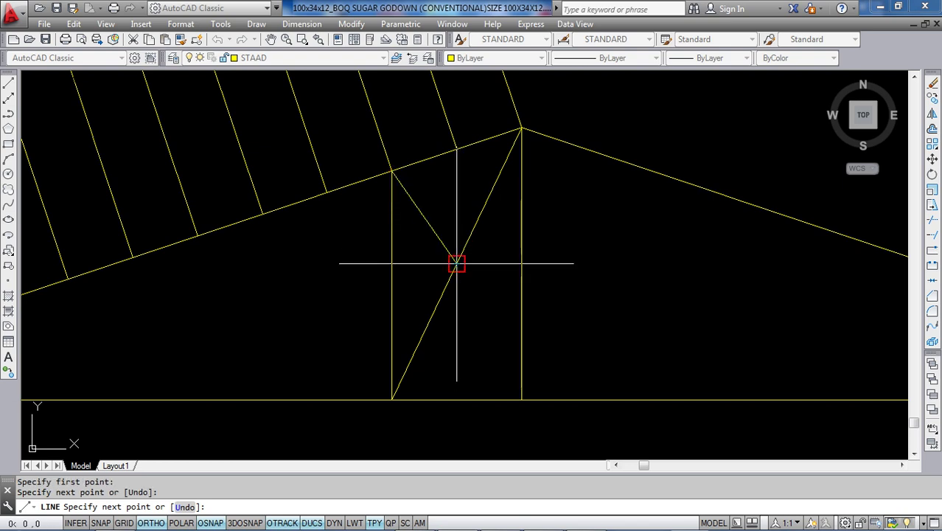
pyautogui.press('Escape')
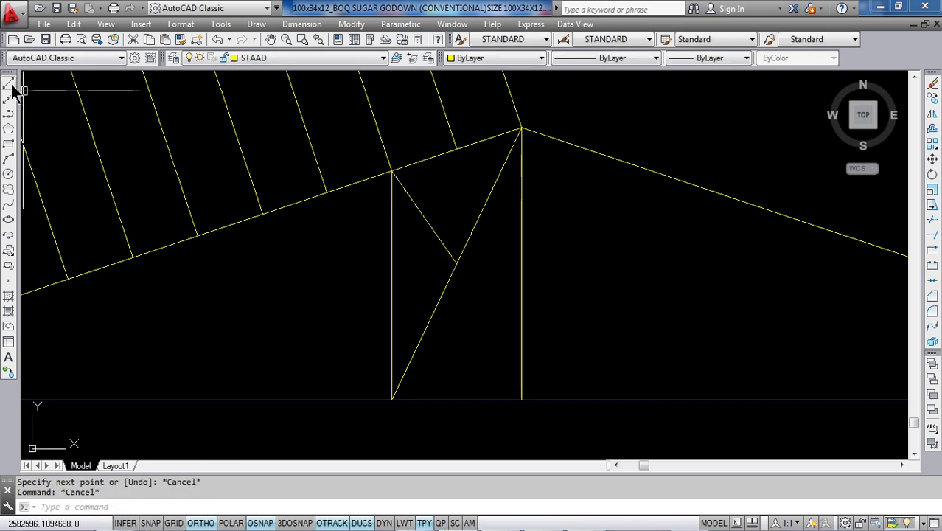
# Draw a short vertical from the ridge diagonal's midpoint up to the first division point on the left rafter.
pyautogui.click(9, 84)
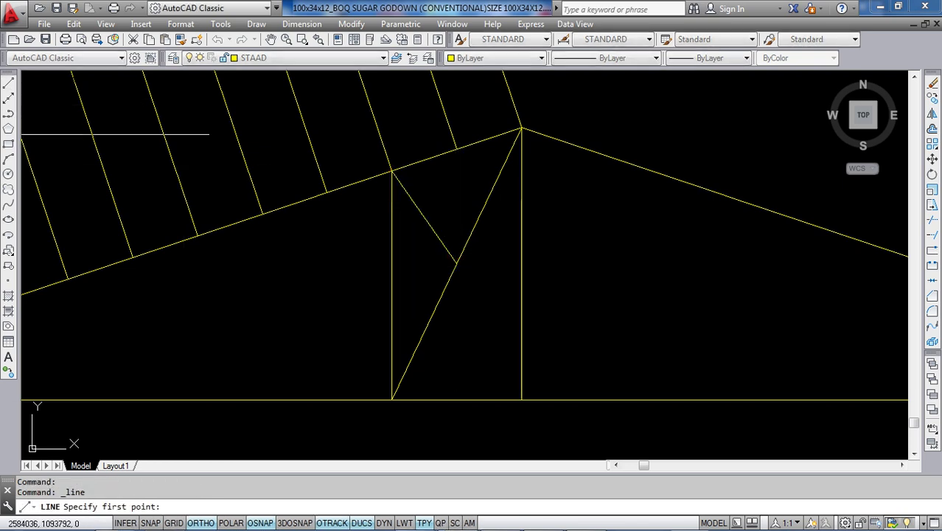
pyautogui.click(457, 263)
pyautogui.click(456, 148)
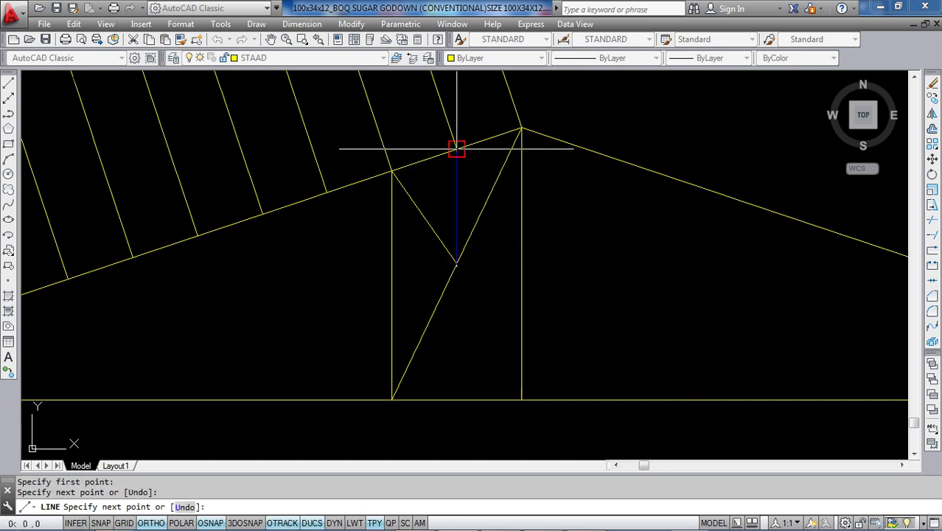
# Draw vertical members from the fourth and sixth division points below the ridge on the left rafter down to the base line.
pyautogui.press('Escape')
pyautogui.scroll(-2, 502, 182)
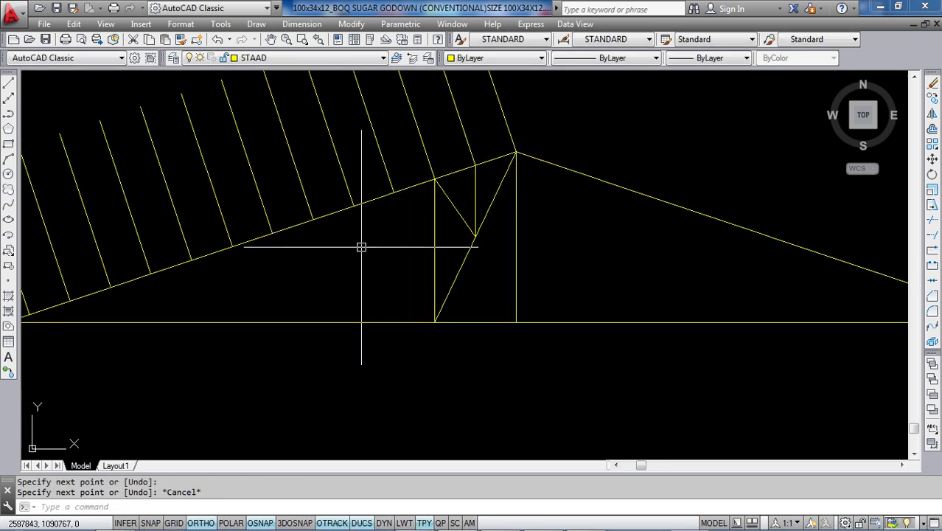
pyautogui.click(9, 85)
pyautogui.click(354, 205)
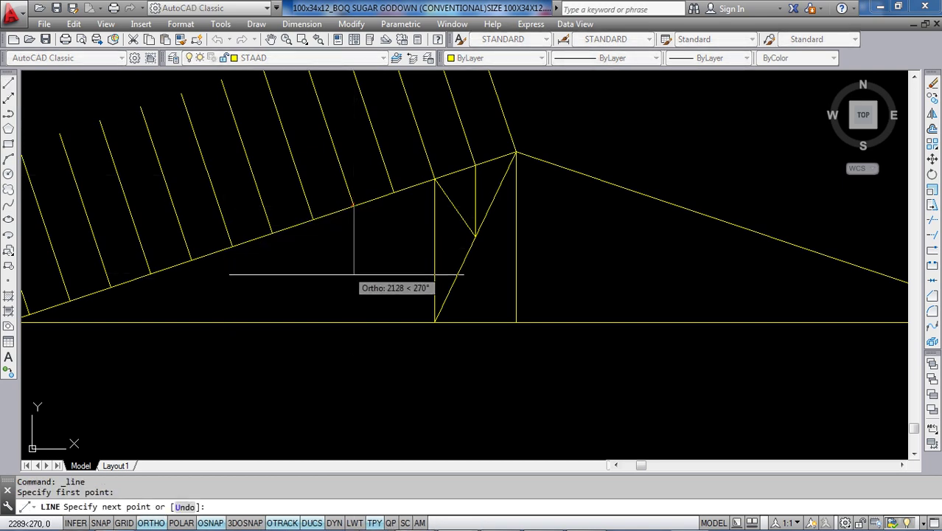
pyautogui.click(354, 322)
pyautogui.press('Escape')
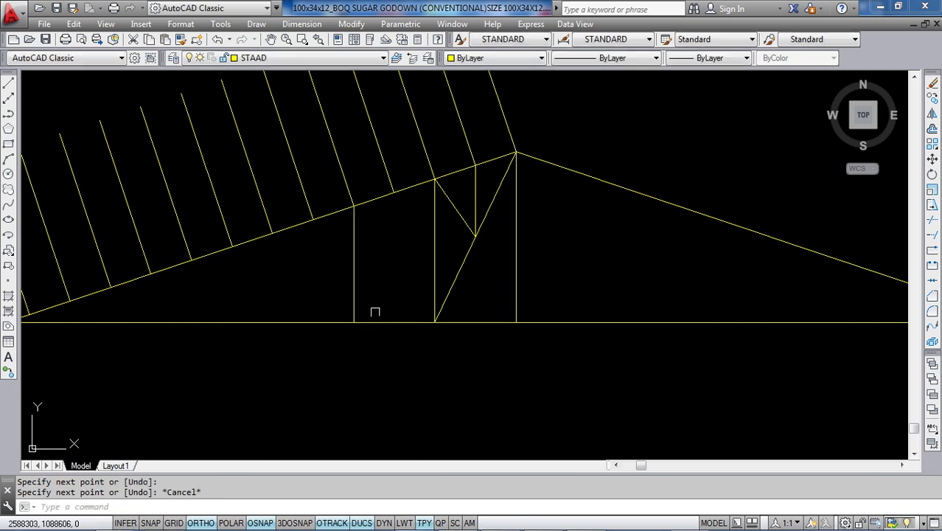
pyautogui.click(8, 86)
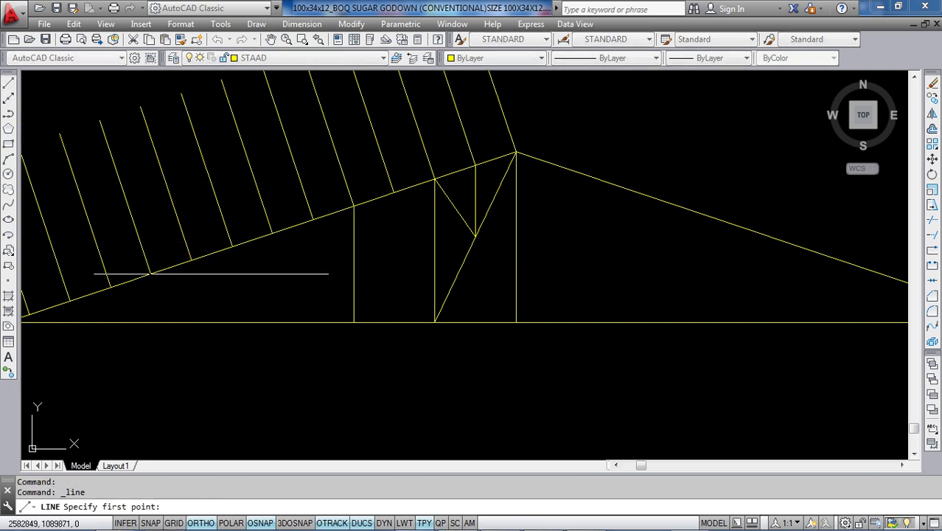
pyautogui.click(273, 233)
pyautogui.click(273, 322)
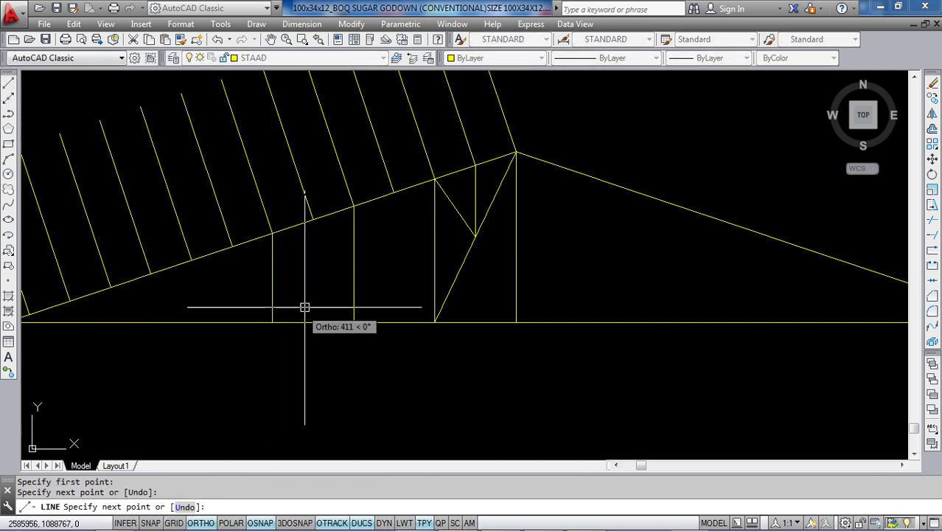
pyautogui.press('Escape')
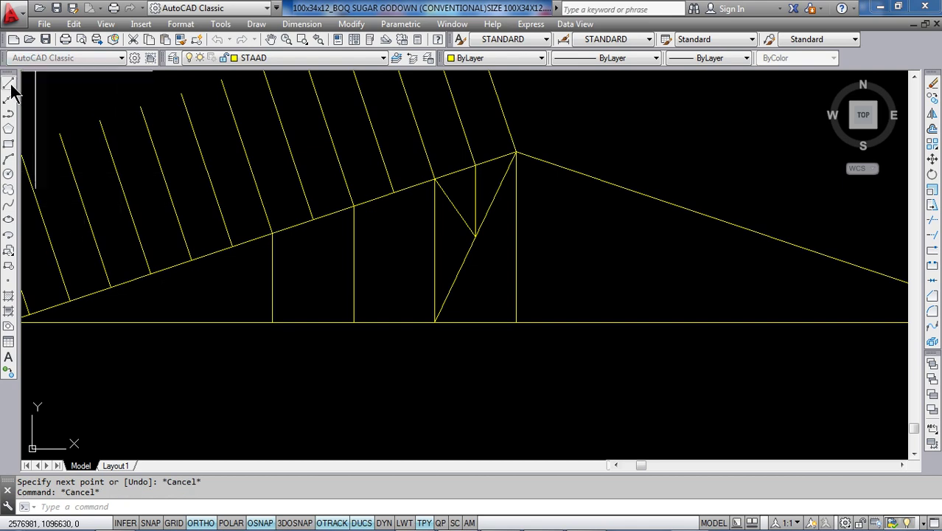
# Draw vertical members from the eighth and tenth division points below the ridge on the left rafter down to the base line.
pyautogui.click(9, 85)
pyautogui.click(202, 255)
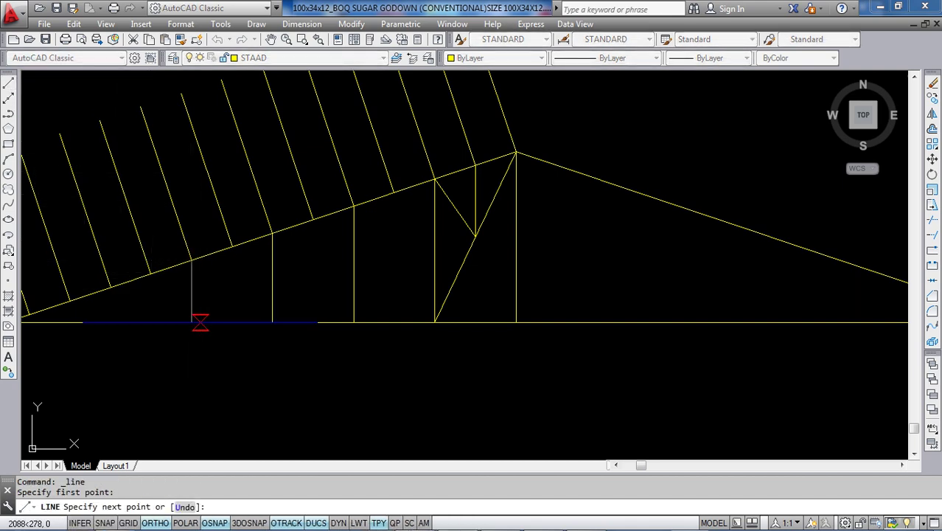
pyautogui.click(191, 322)
pyautogui.press('Escape')
pyautogui.moveTo(211, 328); pyautogui.dragTo(297, 262, button='middle')
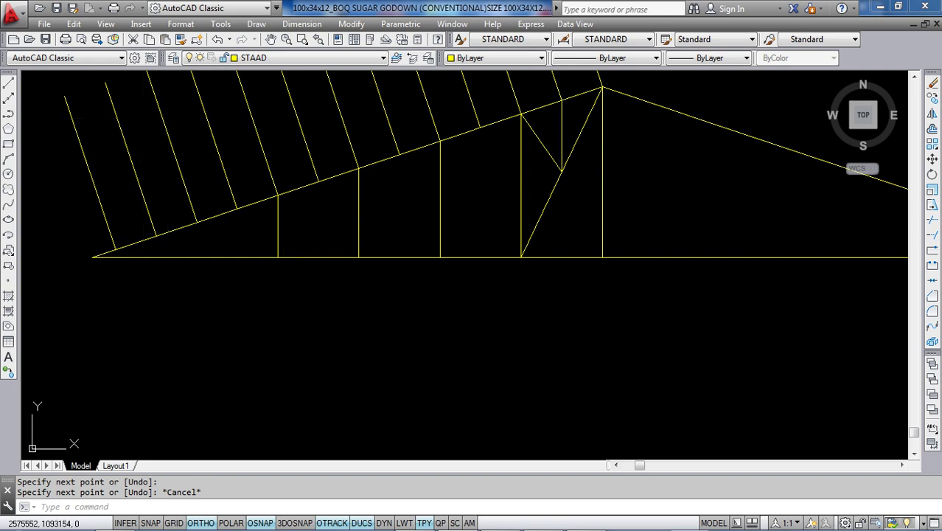
pyautogui.click(8, 84)
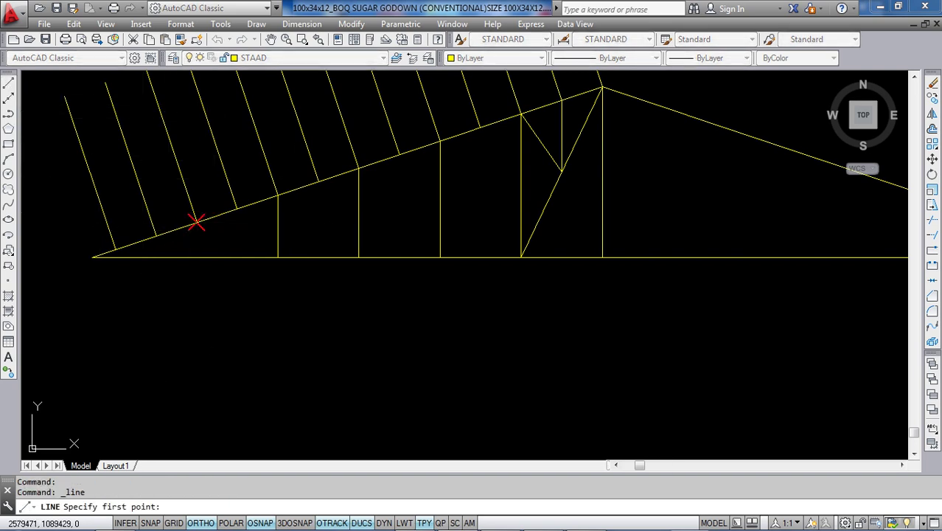
pyautogui.click(196, 222)
pyautogui.click(197, 256)
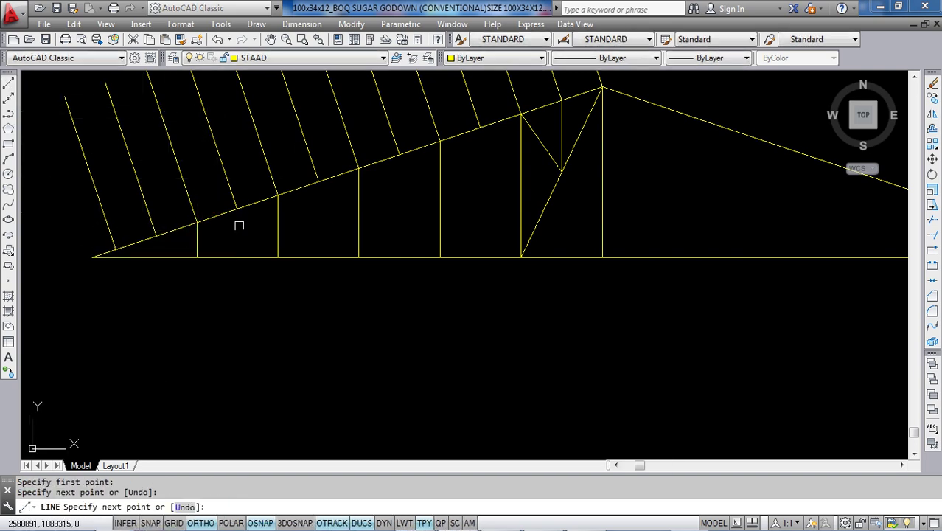
pyautogui.press('Escape')
# Draw a short vertical from the lowest division point on the left rafter, nearest the eave, down to the base line.
pyautogui.click(8, 85)
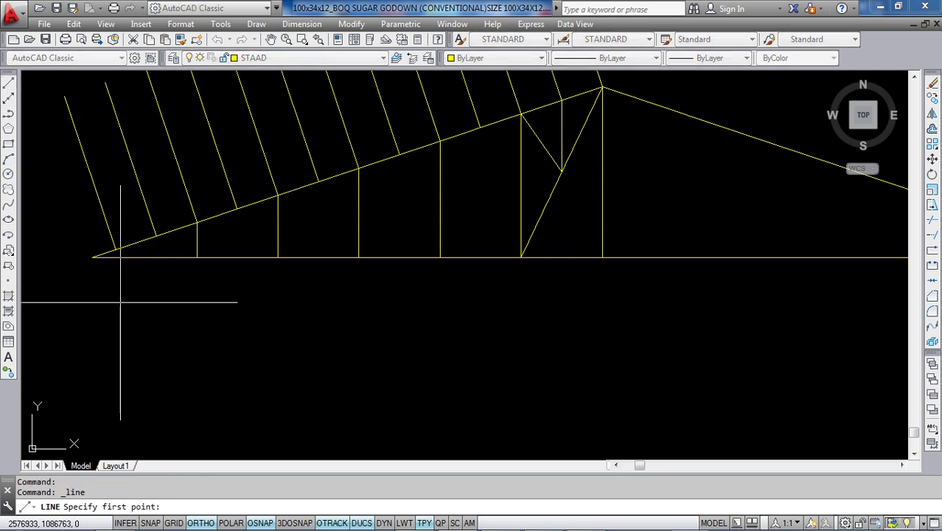
pyautogui.scroll(4, 105, 250)
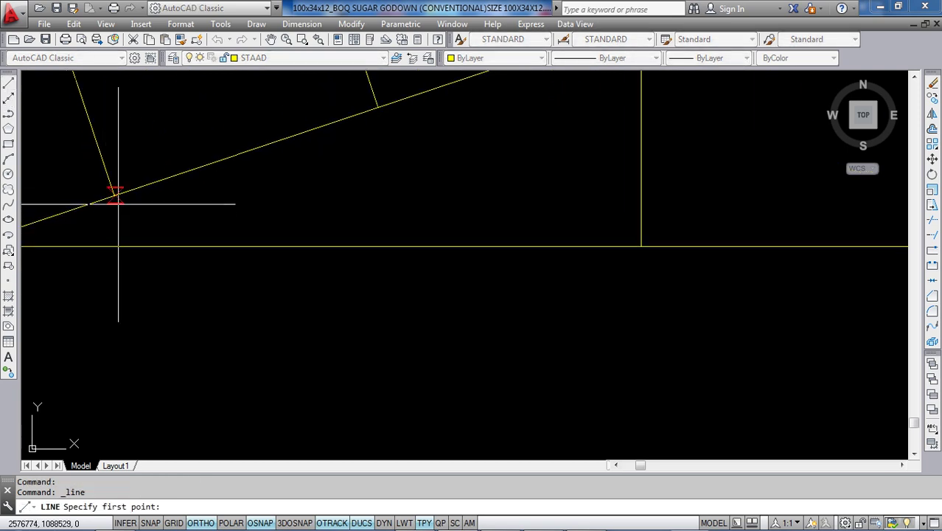
pyautogui.click(115, 195)
pyautogui.click(114, 249)
pyautogui.press('Escape')
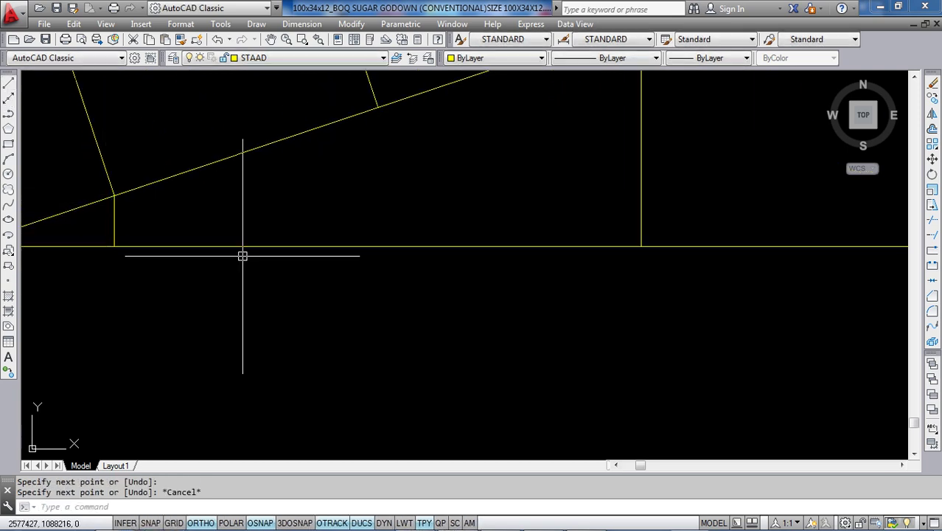
pyautogui.scroll(-4, 244, 254)
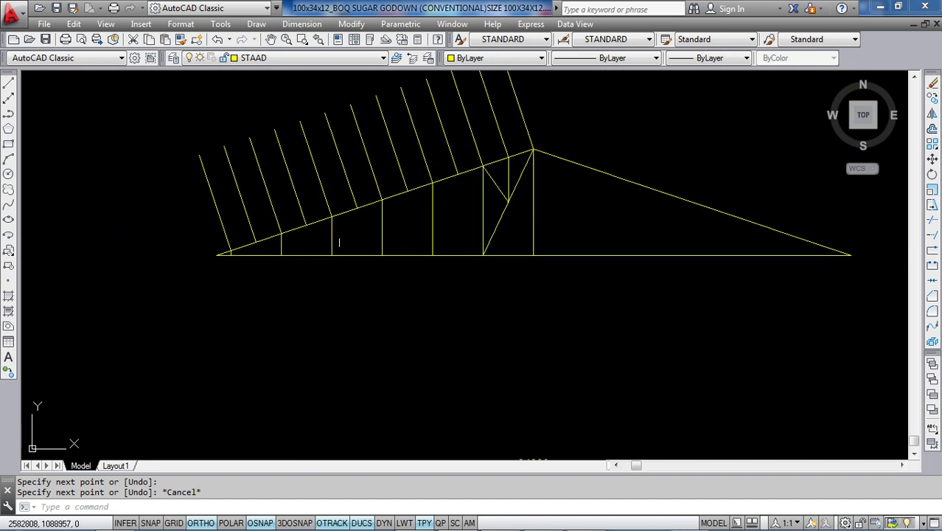
# Draw two diagonals from the third division point below the ridge to the feet of the verticals on either side.
pyautogui.click(7, 86)
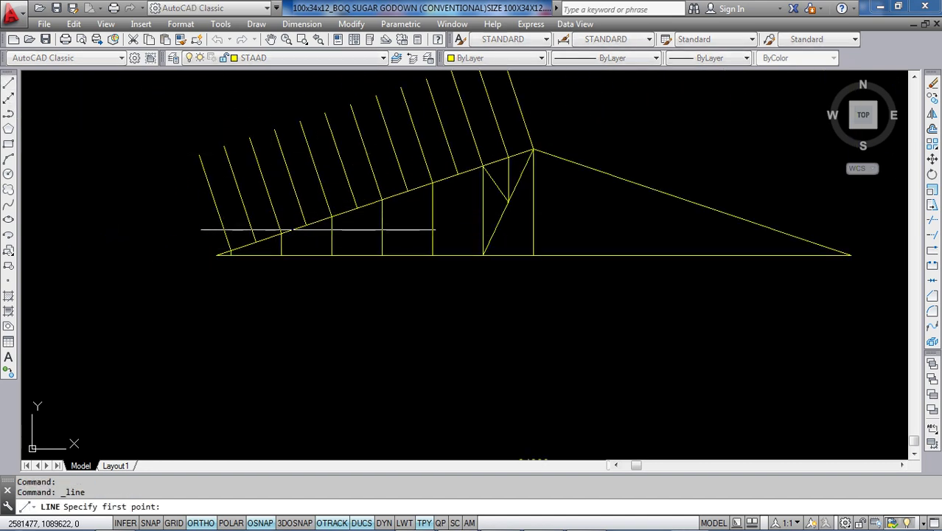
pyautogui.scroll(4, 445, 194)
pyautogui.click(473, 141)
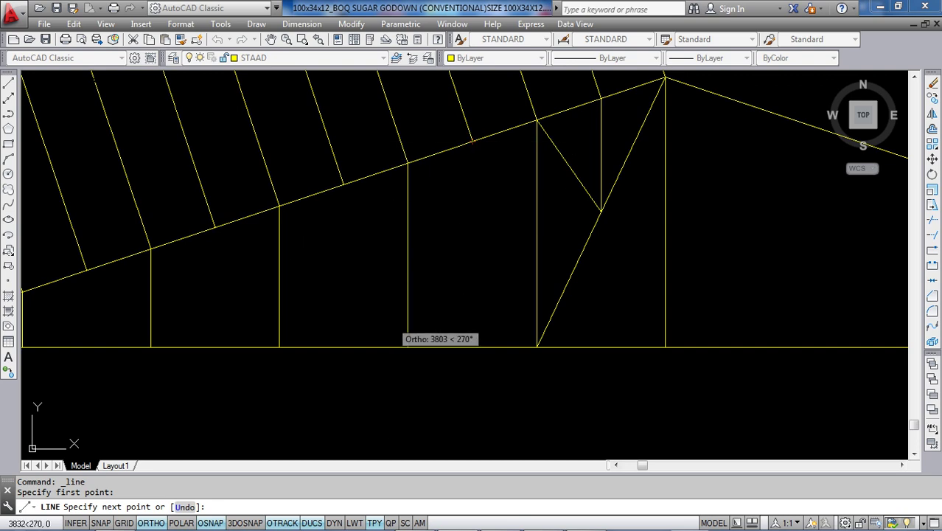
pyautogui.click(408, 346)
pyautogui.press('Escape')
pyautogui.press('Escape')
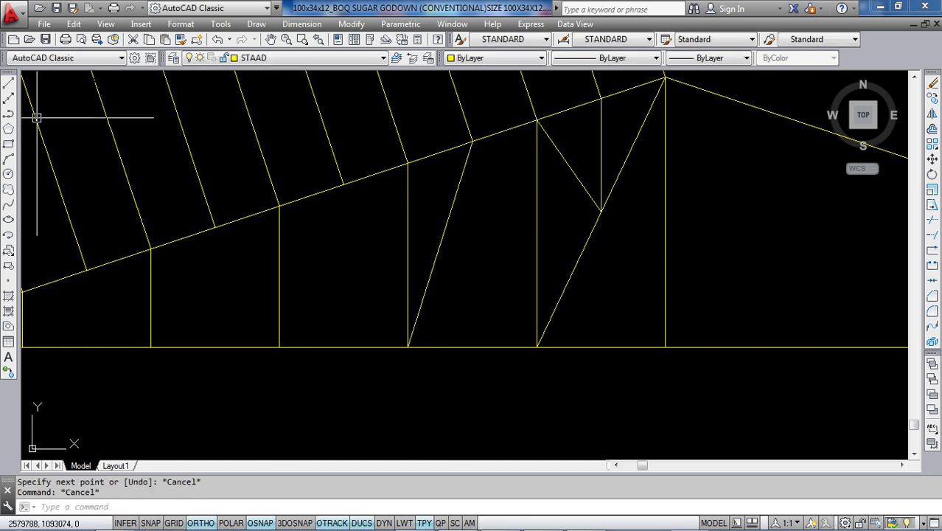
pyautogui.click(9, 86)
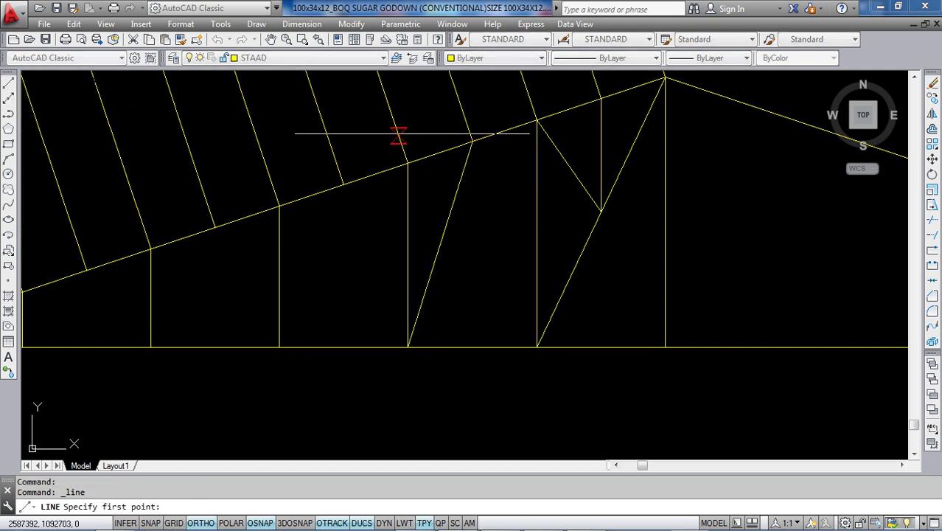
pyautogui.click(473, 142)
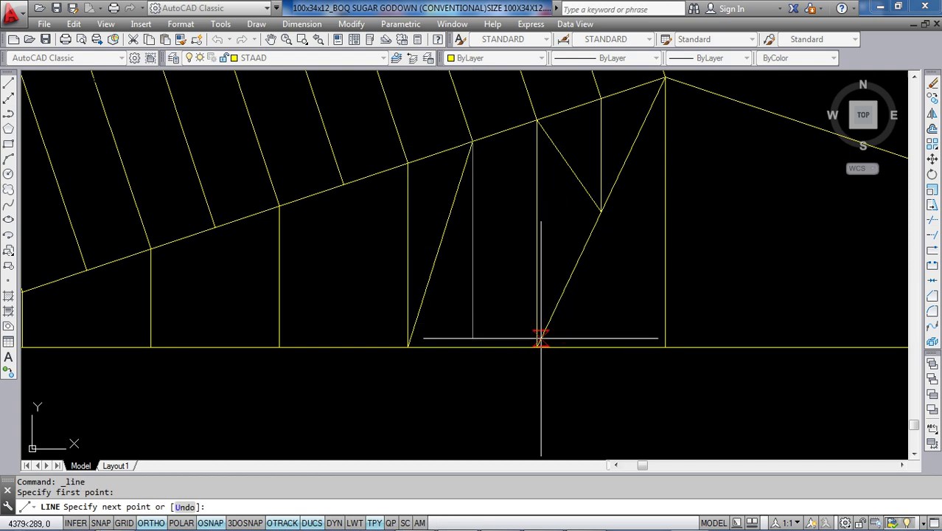
pyautogui.click(536, 346)
pyautogui.press('Escape')
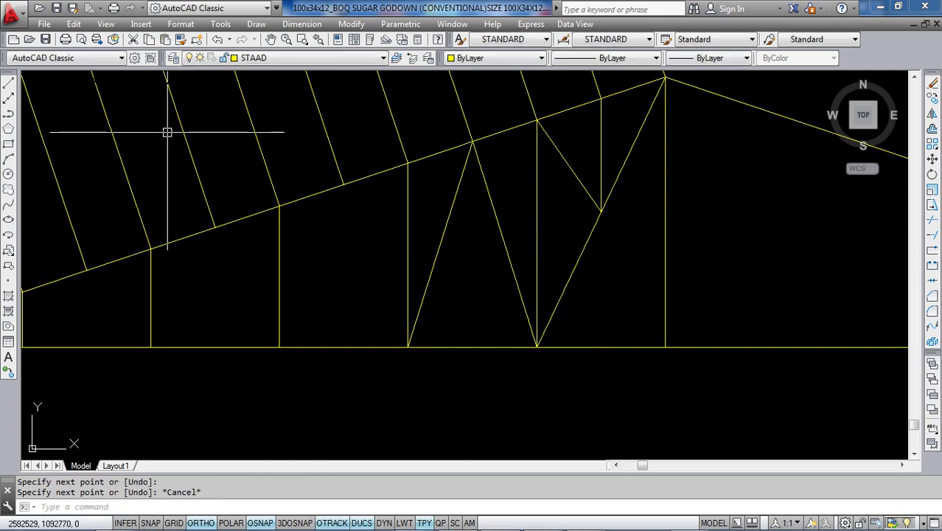
# Draw two diagonals from the fifth division point below the ridge to the feet of its neighbouring verticals.
pyautogui.click(9, 87)
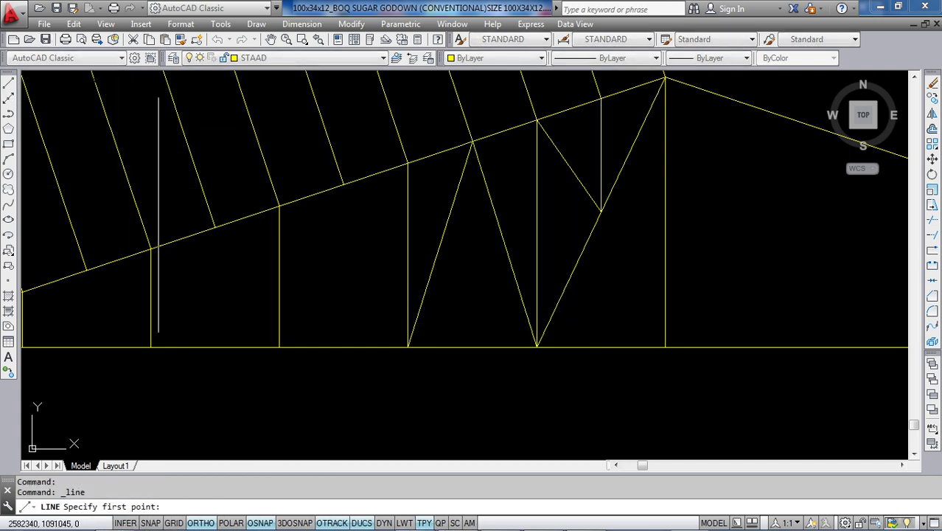
pyautogui.click(344, 184)
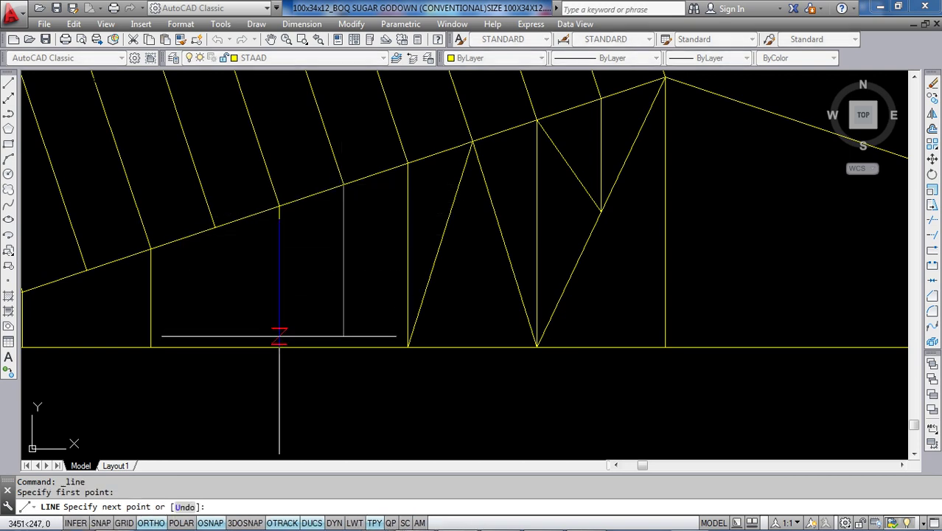
pyautogui.press('Escape')
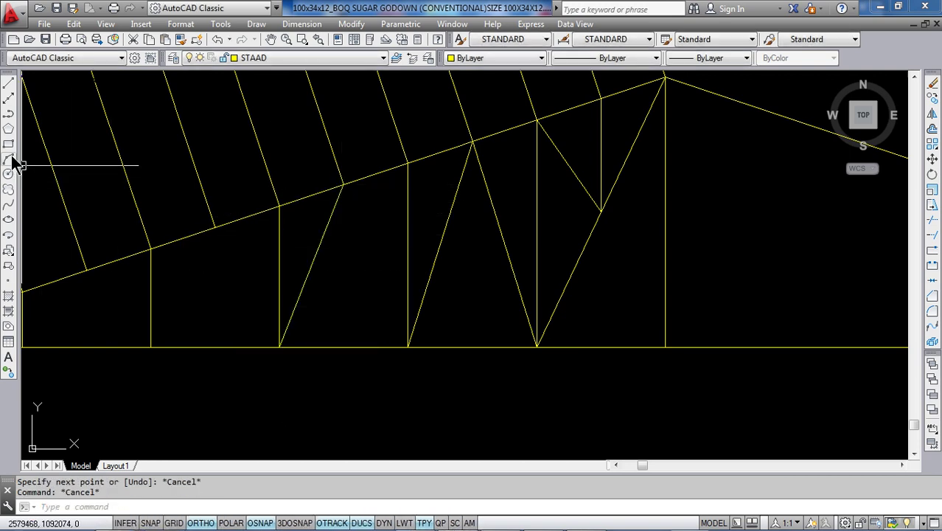
pyautogui.click(9, 86)
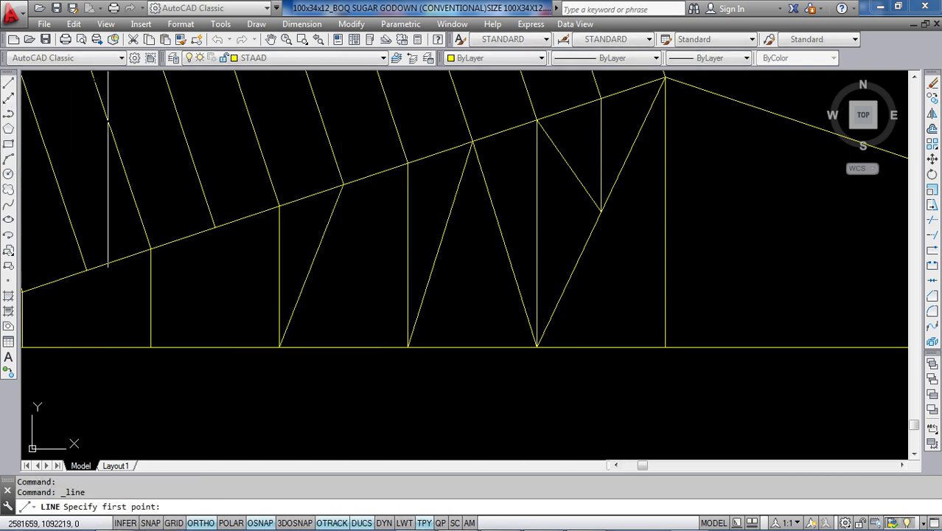
pyautogui.click(343, 184)
pyautogui.click(408, 347)
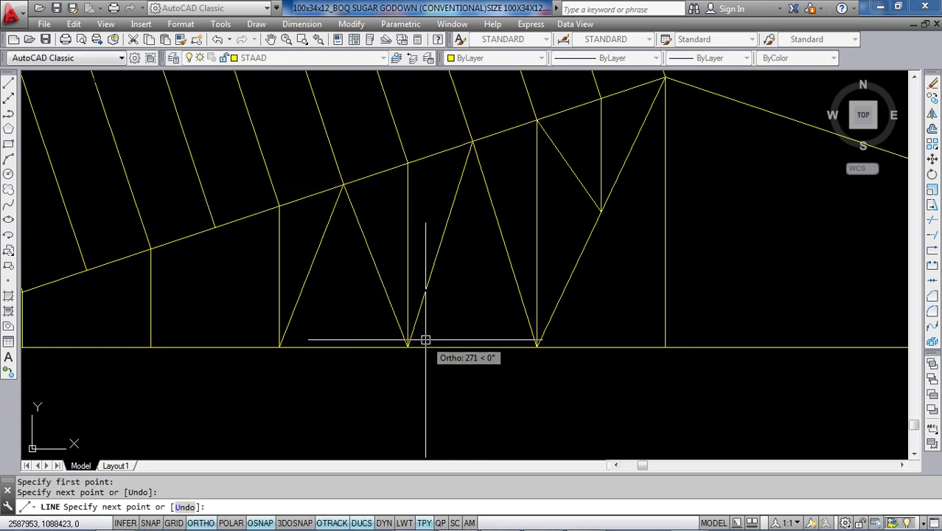
pyautogui.press('Escape')
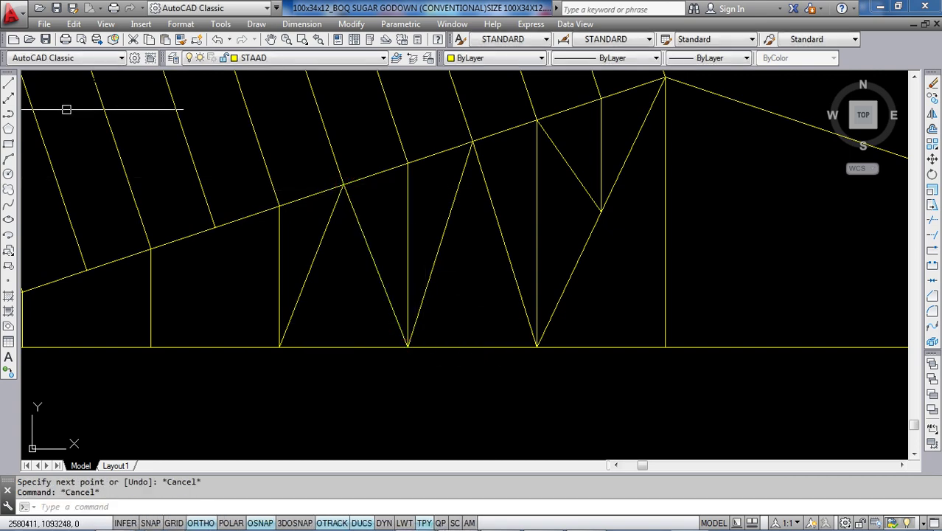
# Draw two diagonals from the seventh division point below the ridge to the feet of the adjacent verticals.
pyautogui.click(9, 86)
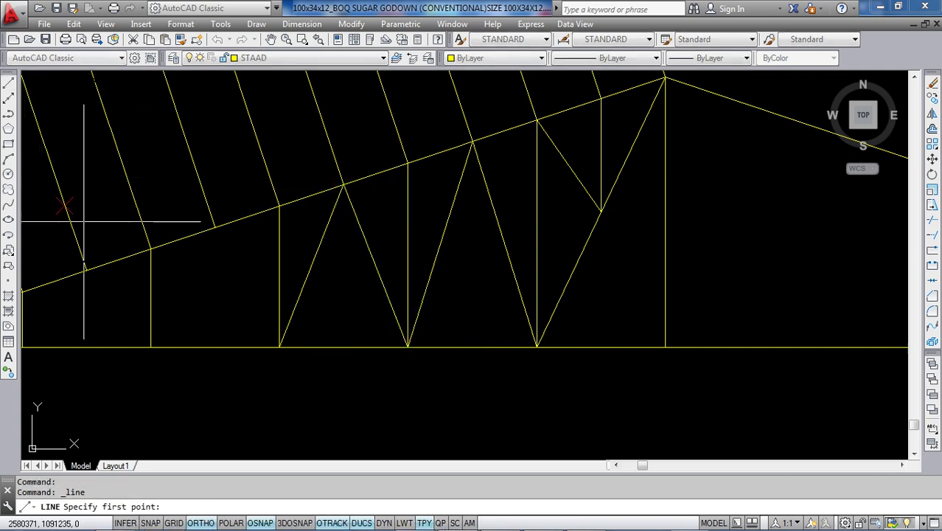
pyautogui.click(214, 227)
pyautogui.click(151, 346)
pyautogui.press('Escape')
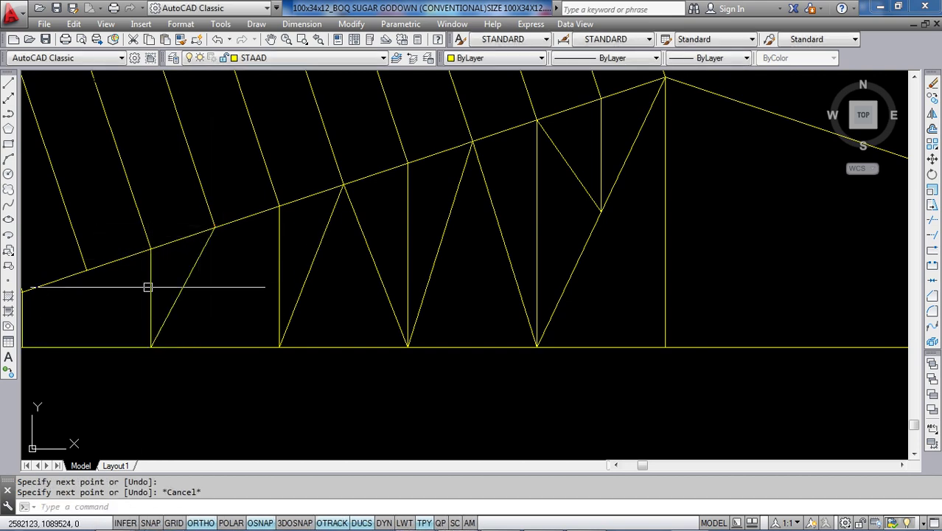
pyautogui.click(9, 86)
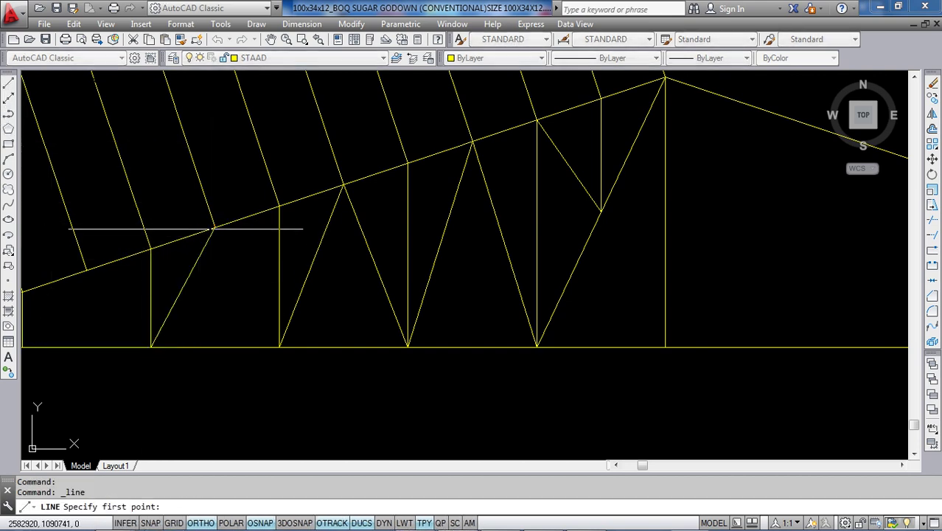
pyautogui.click(215, 227)
pyautogui.click(280, 347)
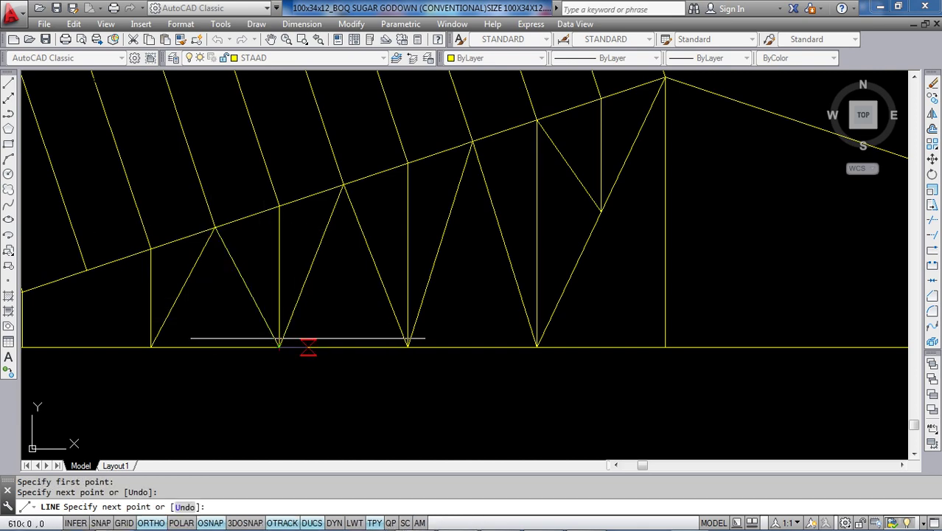
pyautogui.press('Escape')
pyautogui.moveTo(323, 314); pyautogui.dragTo(403, 257, button='middle')
pyautogui.scroll(-2, 403, 256)
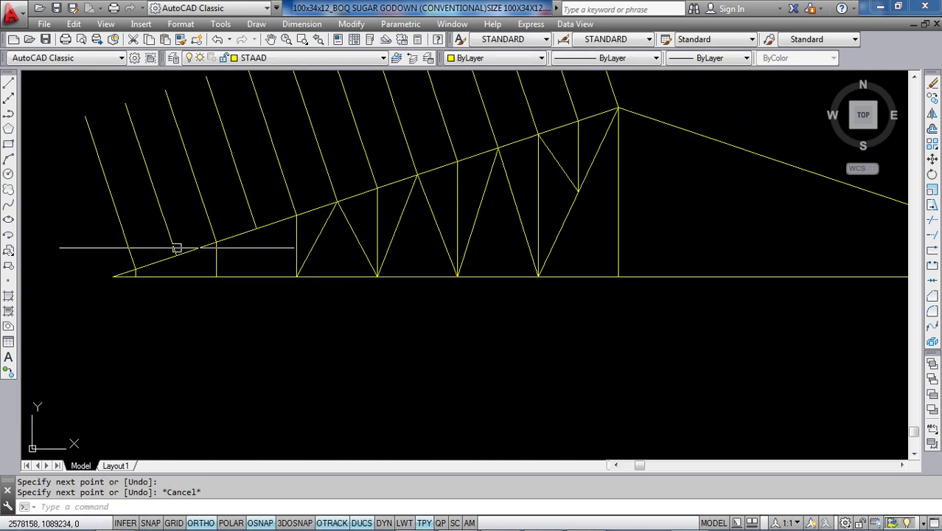
# Draw two diagonals from the ninth division point below the ridge to the feet of the verticals flanking it.
pyautogui.click(9, 87)
pyautogui.scroll(2, 220, 252)
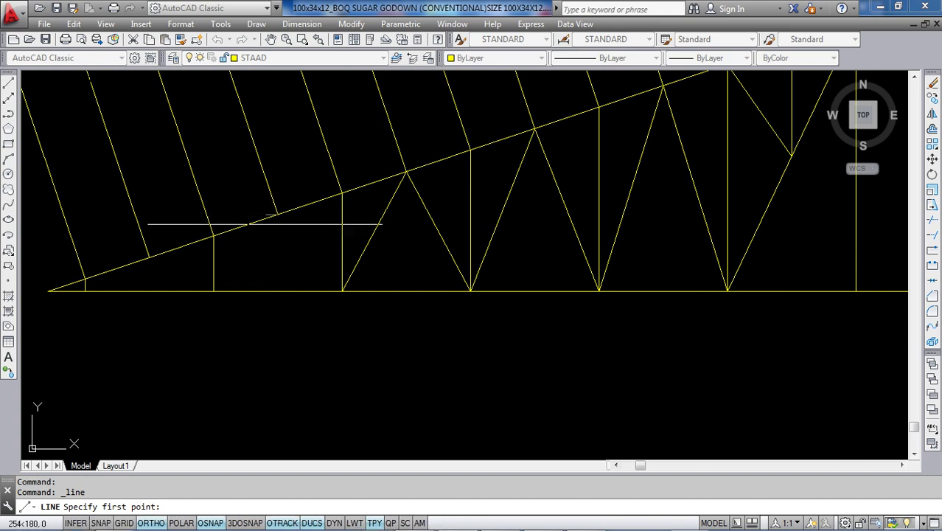
pyautogui.click(277, 214)
pyautogui.click(214, 290)
pyautogui.press('Escape')
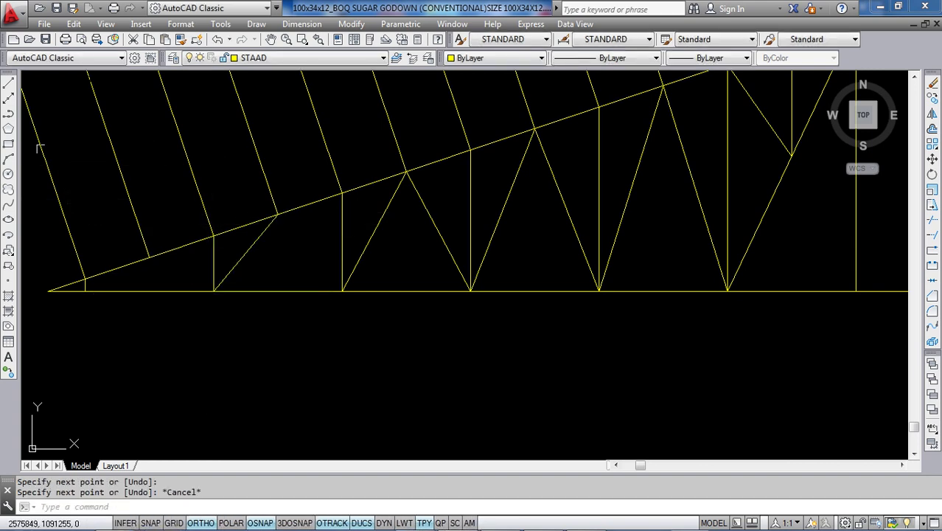
pyautogui.click(9, 86)
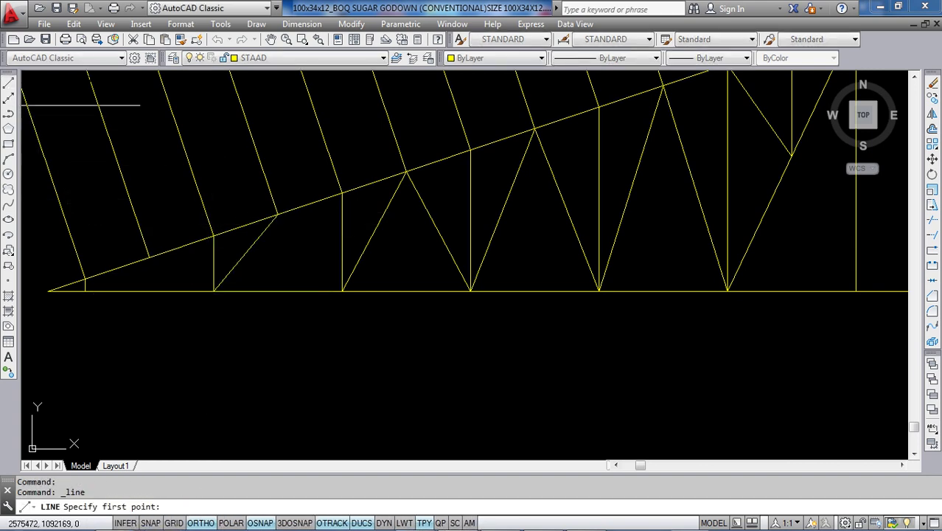
pyautogui.click(277, 214)
pyautogui.click(342, 290)
pyautogui.press('Escape')
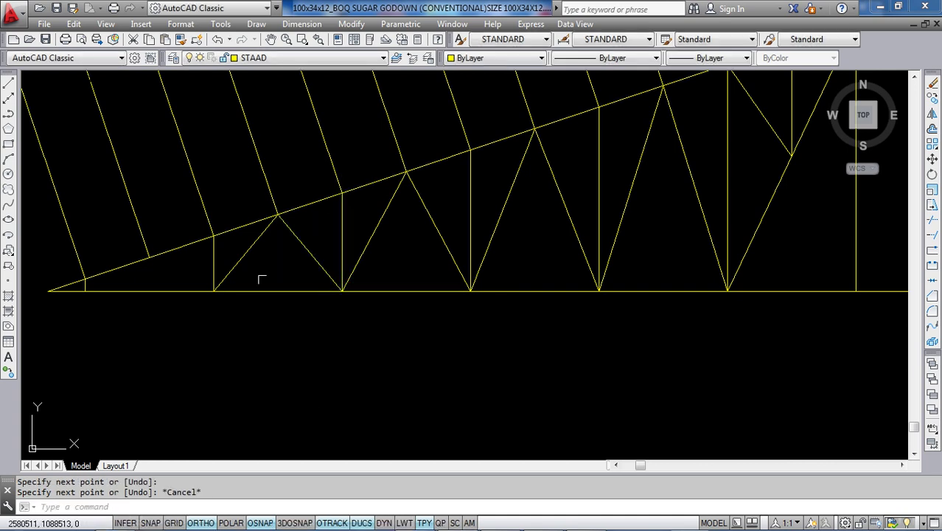
# Start a diagonal at the foot of the short vertical nearest the left eave.
pyautogui.click(9, 87)
pyautogui.scroll(4, 85, 292)
pyautogui.click(101, 305)
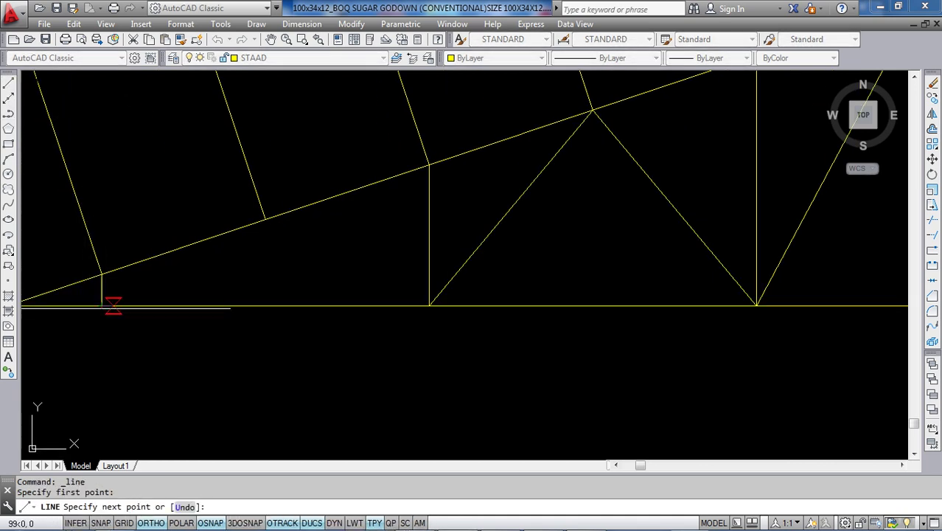
# Draw two web diagonals from the leftmost vertical's foot up to the middle top-chord node and down to the next vertical's foot.
pyautogui.click(265, 219)
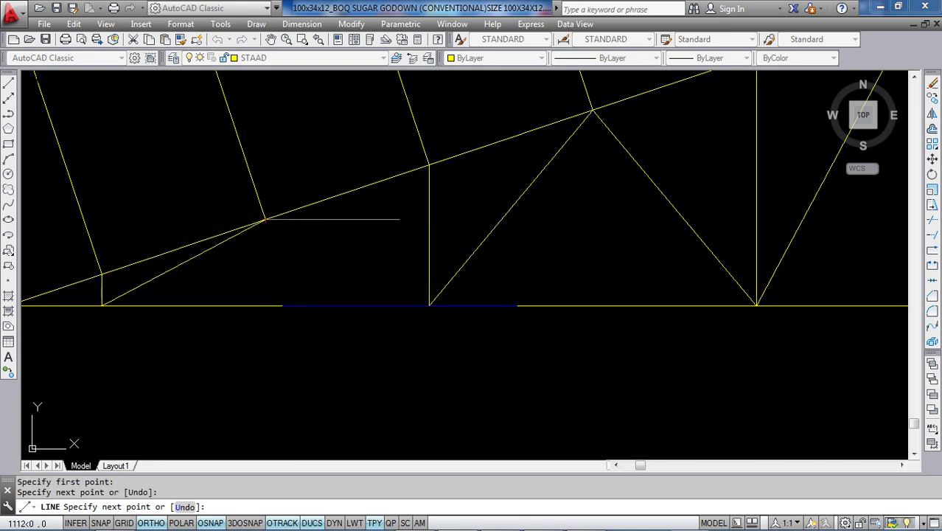
pyautogui.click(429, 305)
pyautogui.press('Escape')
pyautogui.scroll(-5, 301, 284)
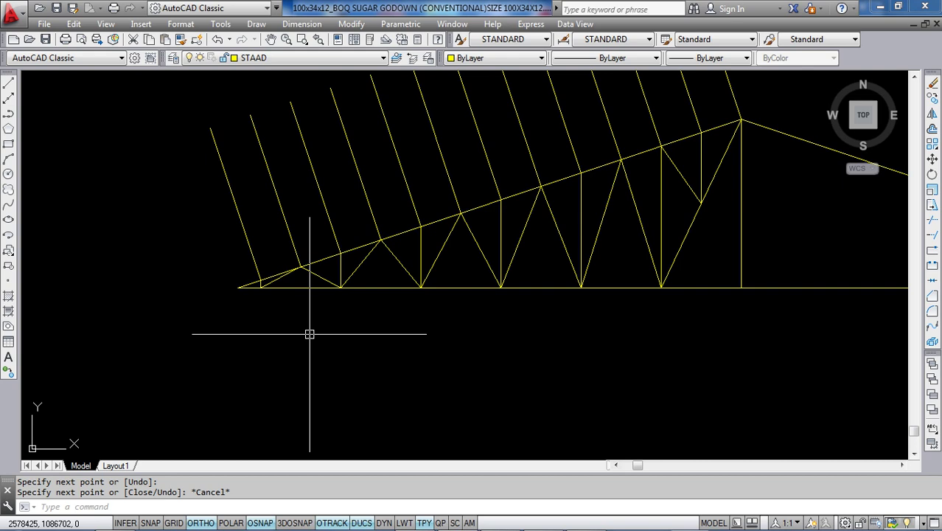
pyautogui.scroll(-5, 435, 316)
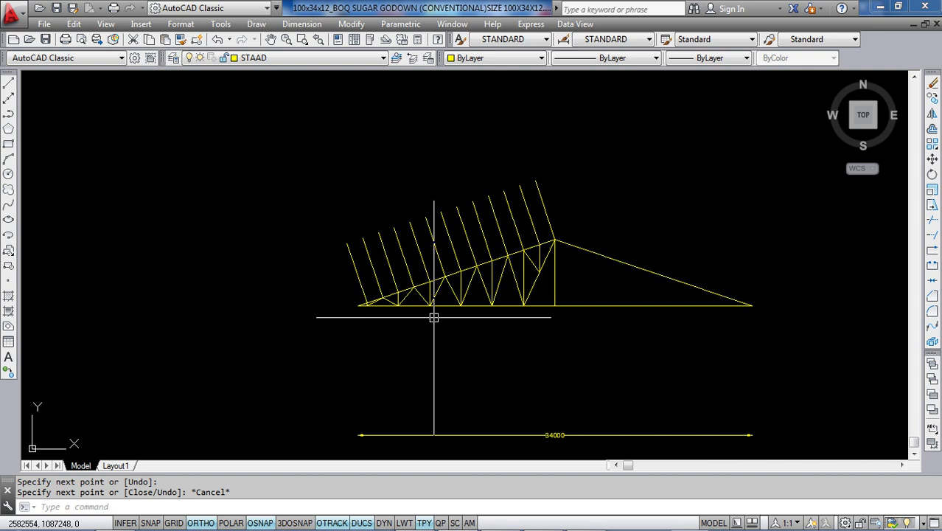
# Erase all the slanted guide lines standing above the truss's left top chord.
pyautogui.scroll(2, 509, 214)
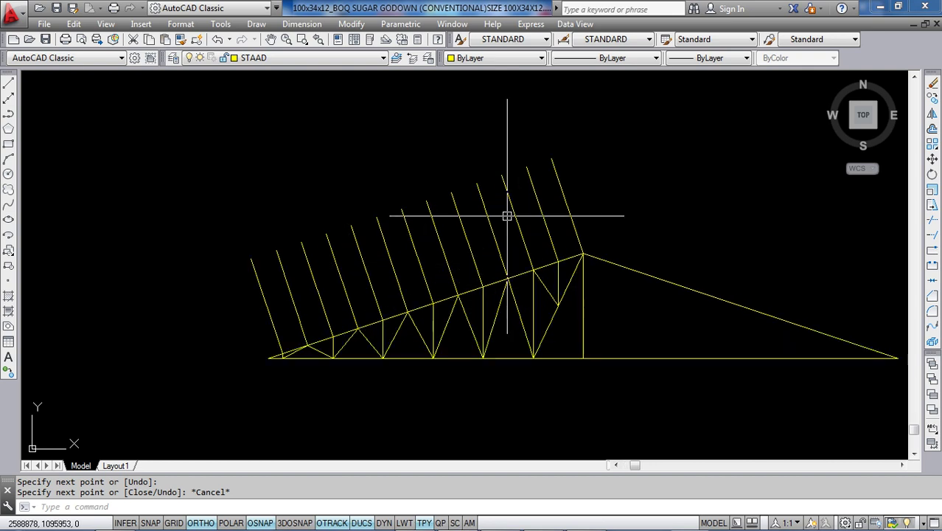
pyautogui.click(586, 136)
pyautogui.click(431, 185)
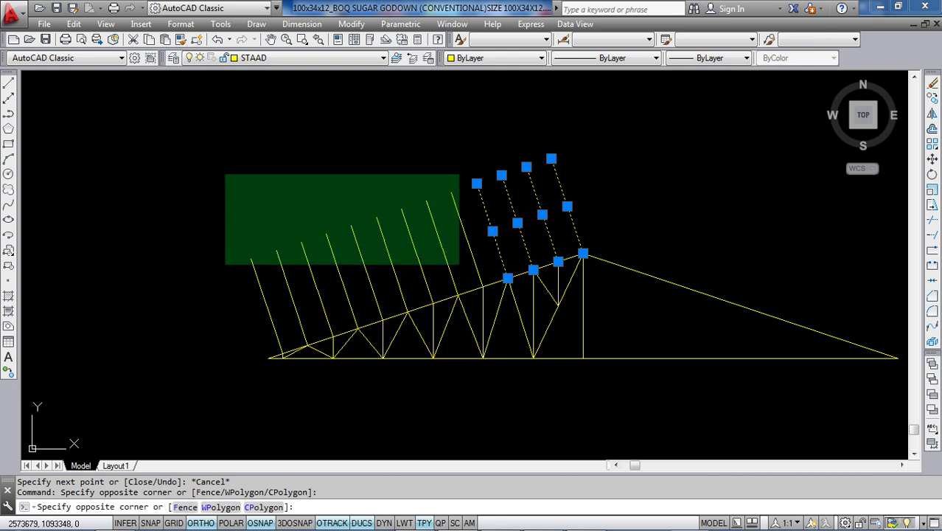
pyautogui.click(208, 269)
pyautogui.press('Delete')
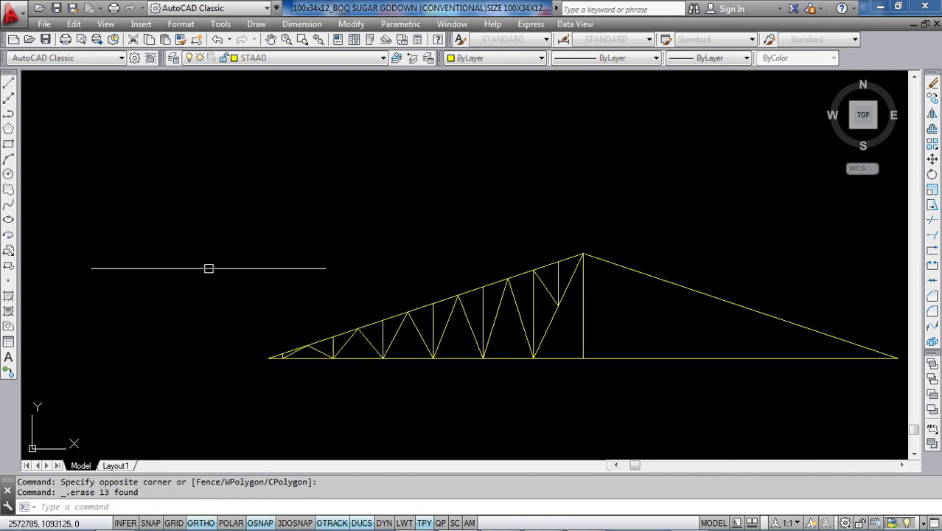
# Mirror all web verticals and diagonals of the left truss half about the vertical centre line, keeping the source objects.
pyautogui.moveTo(450, 282); pyautogui.dragTo(384, 200, button='middle')
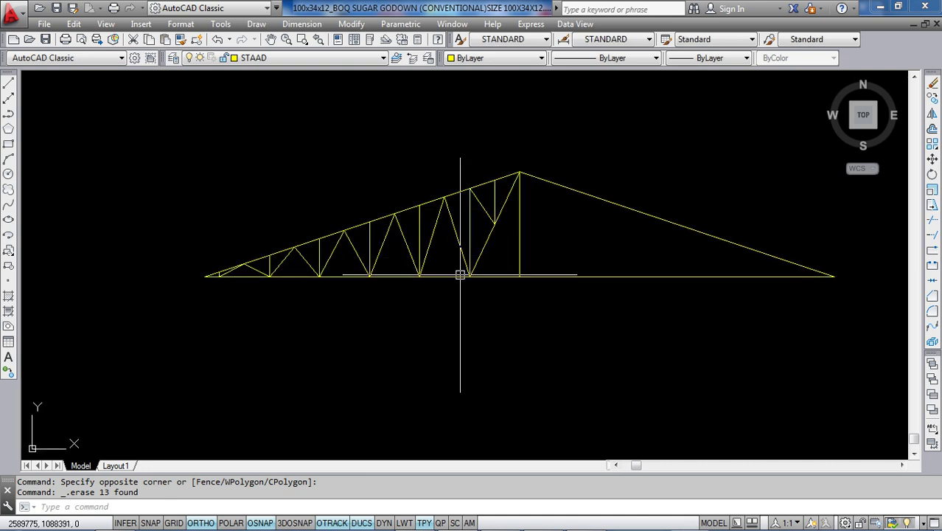
pyautogui.scroll(2, 496, 268)
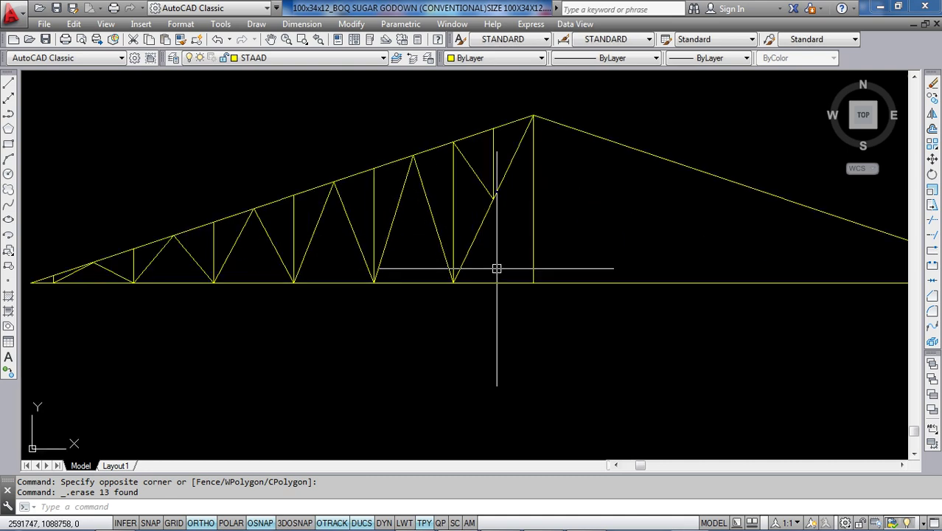
pyautogui.click(932, 115)
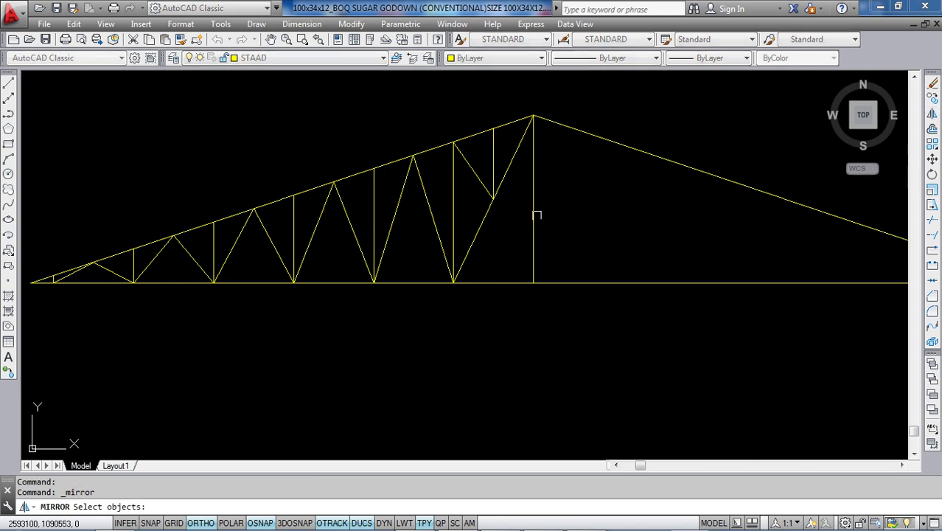
pyautogui.scroll(1, 516, 213)
pyautogui.click(511, 179)
pyautogui.click(335, 227)
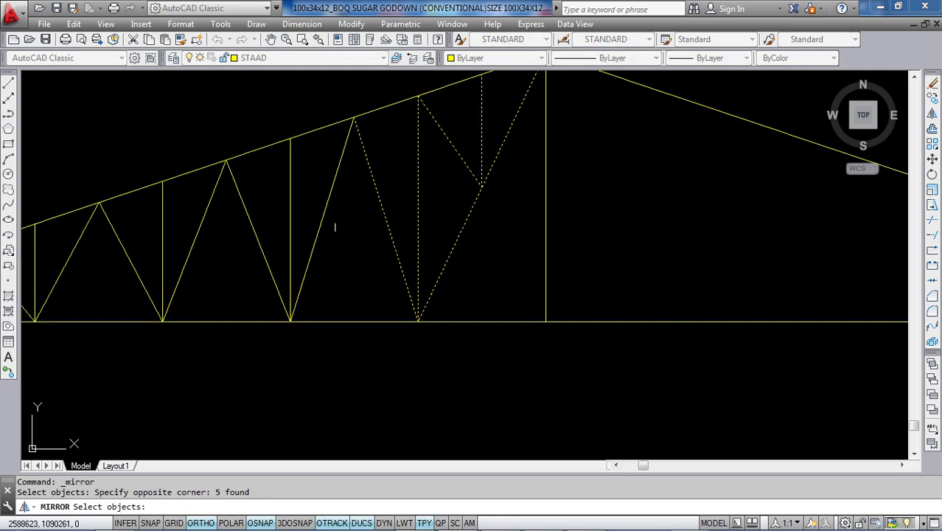
pyautogui.click(344, 225)
pyautogui.click(150, 279)
pyautogui.moveTo(138, 275); pyautogui.dragTo(378, 203, button='middle')
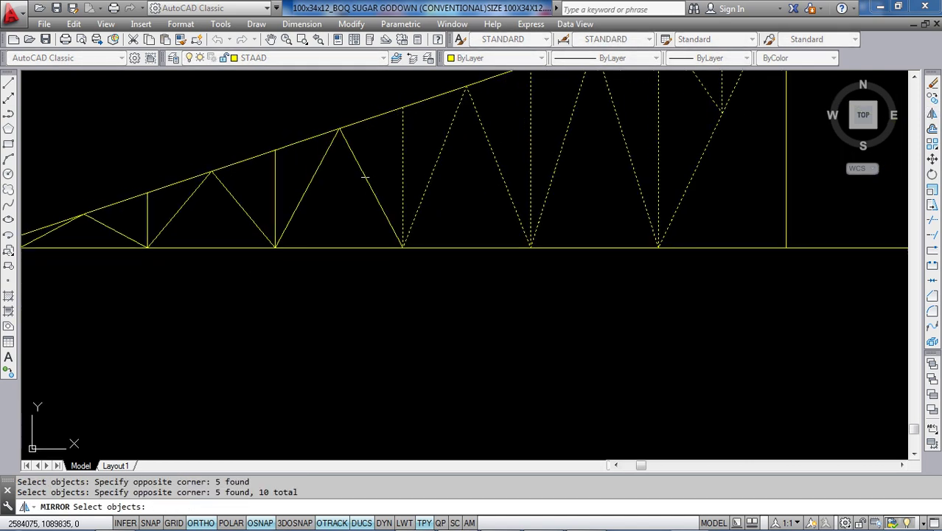
pyautogui.click(274, 183)
pyautogui.click(285, 189)
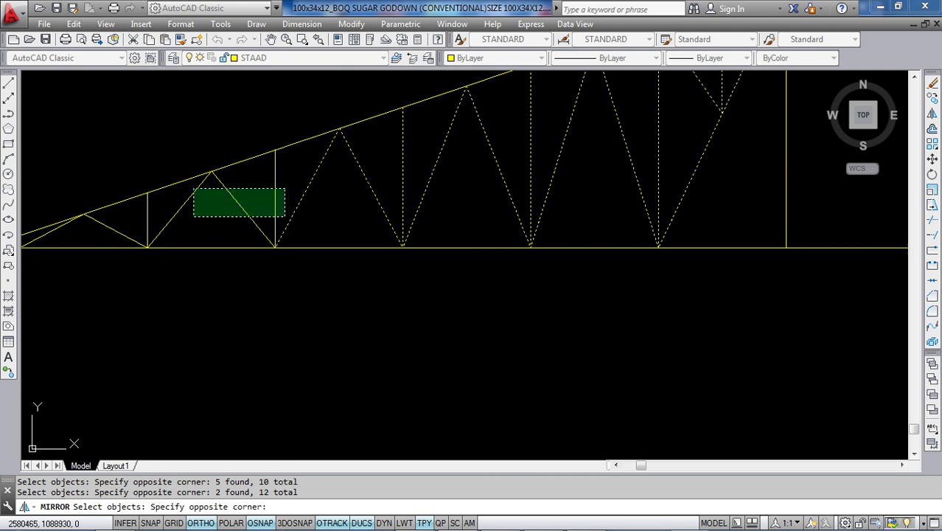
pyautogui.click(186, 222)
pyautogui.moveTo(160, 235); pyautogui.dragTo(259, 217, button='middle')
pyautogui.scroll(2, 258, 217)
pyautogui.click(190, 211)
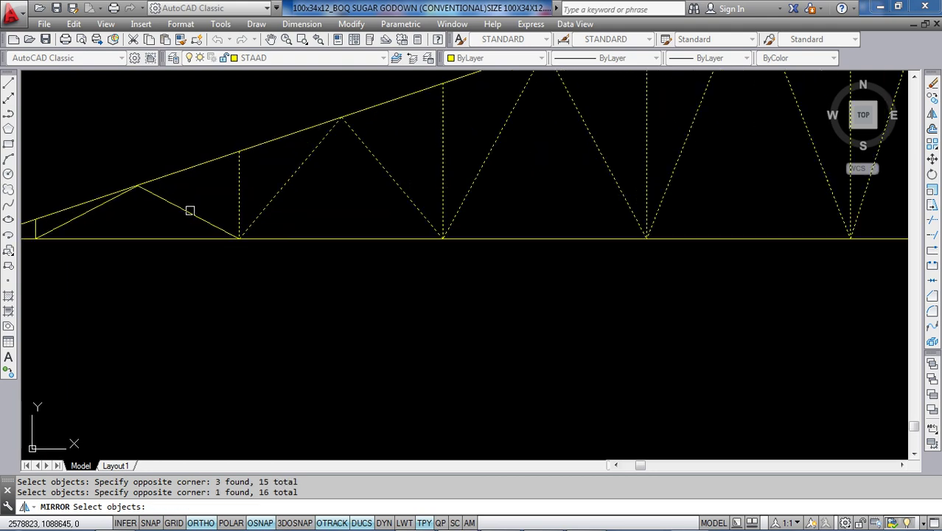
pyautogui.click(171, 206)
pyautogui.moveTo(92, 229); pyautogui.dragTo(197, 216, button='middle')
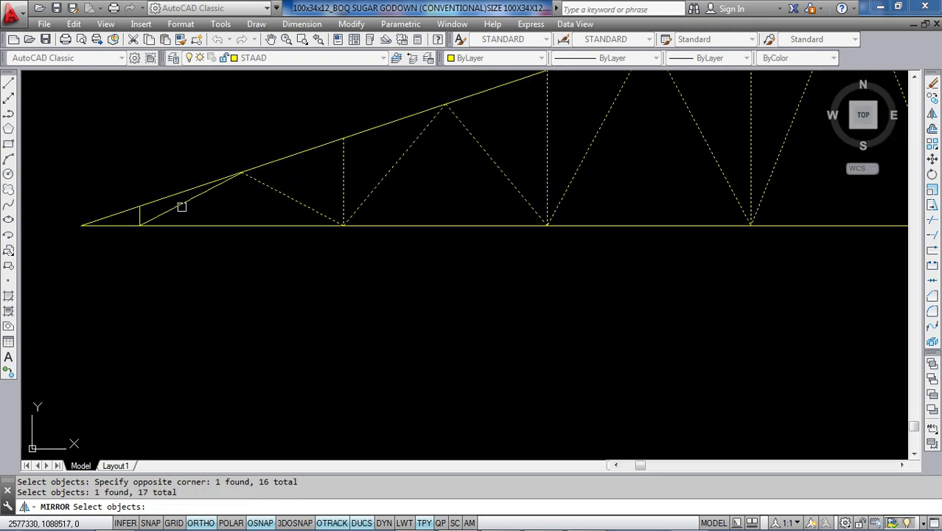
pyautogui.click(182, 207)
pyautogui.click(142, 215)
pyautogui.scroll(-4, 119, 235)
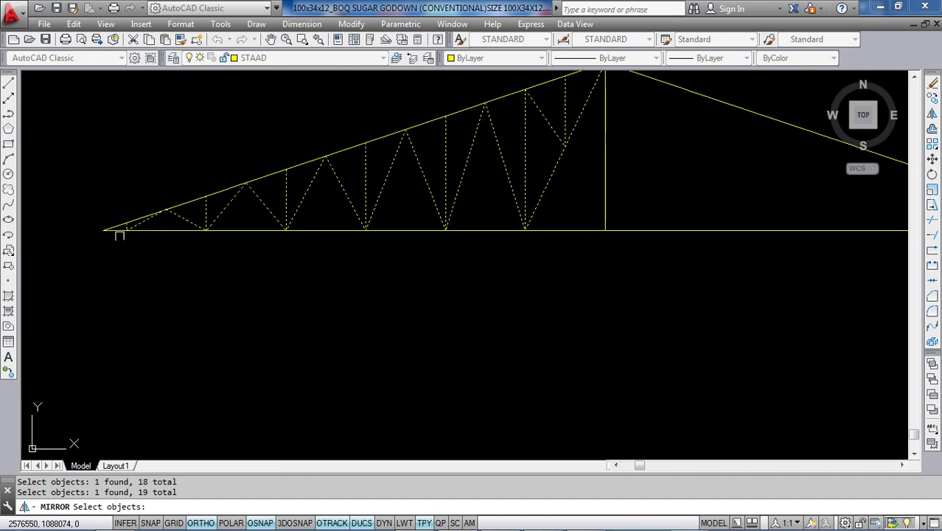
pyautogui.scroll(4, 607, 243)
pyautogui.press('Return')
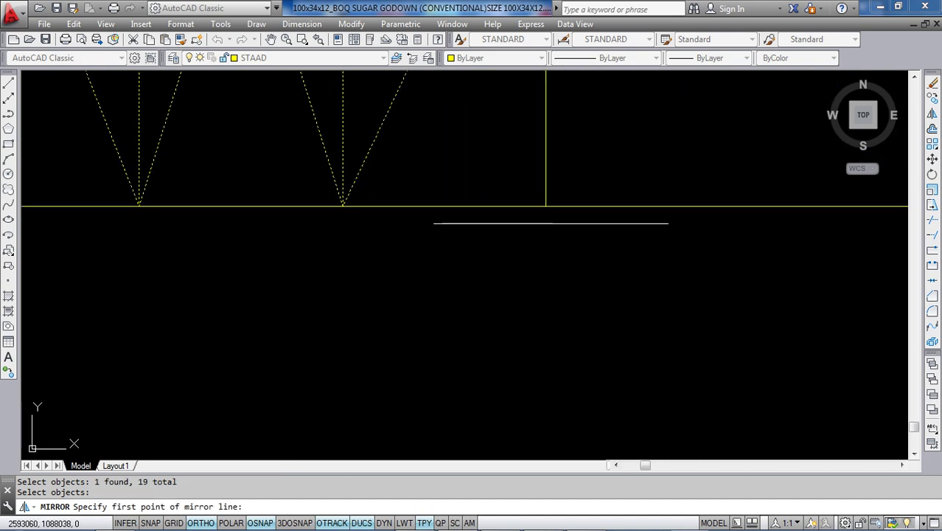
pyautogui.click(545, 206)
pyautogui.click(532, 303)
pyautogui.rightClick(532, 305)
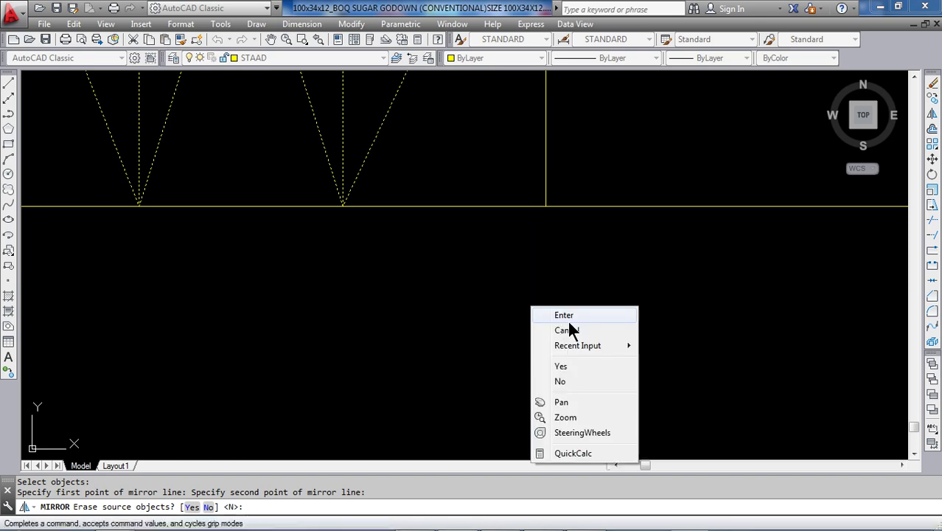
pyautogui.click(562, 316)
pyautogui.scroll(-6, 442, 272)
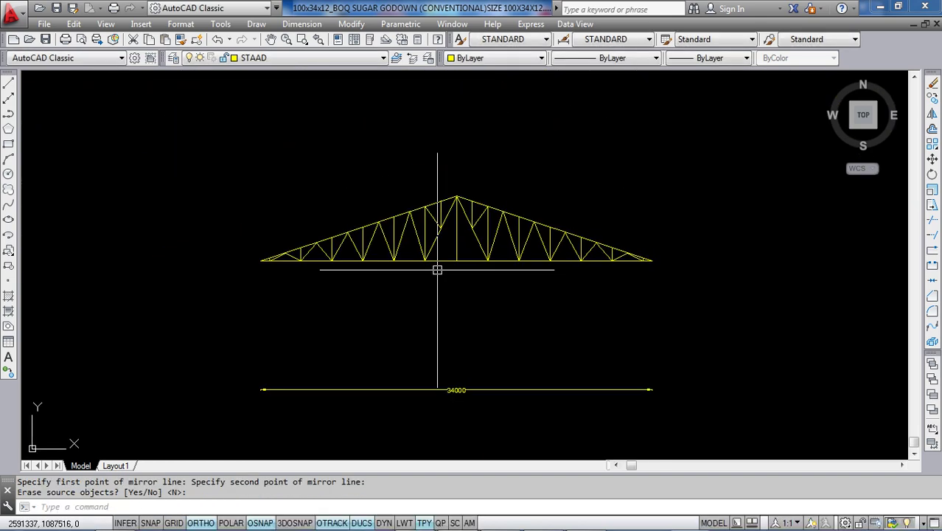
pyautogui.scroll(2, 566, 241)
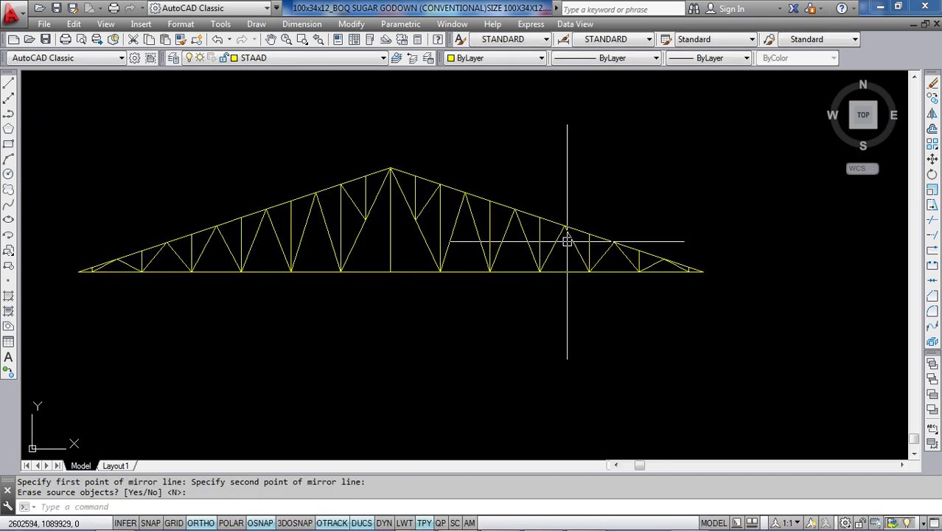
# Delete the overall span dimension below the truss.
pyautogui.scroll(-2, 541, 275)
pyautogui.moveTo(540, 275); pyautogui.dragTo(584, 97, button='middle')
pyautogui.click(528, 190)
pyautogui.click(437, 266)
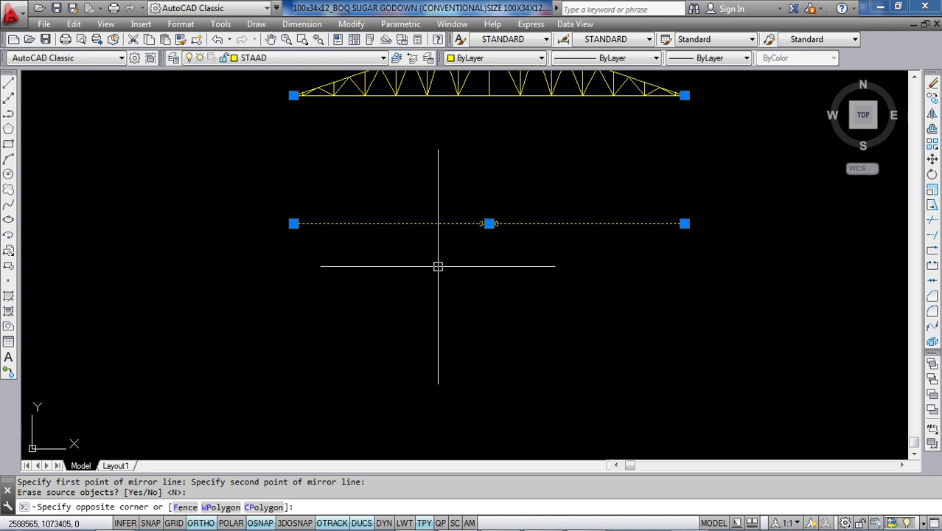
pyautogui.press('Delete')
# Draw an 8000 long column line straight down from the truss's left end.
pyautogui.moveTo(438, 219); pyautogui.dragTo(465, 288, button='middle')
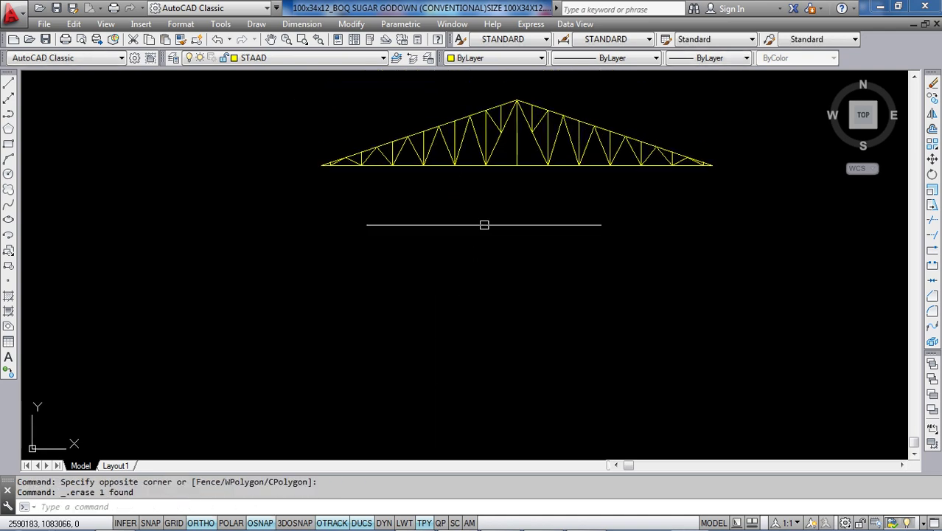
pyautogui.moveTo(484, 225); pyautogui.dragTo(481, 258, button='middle')
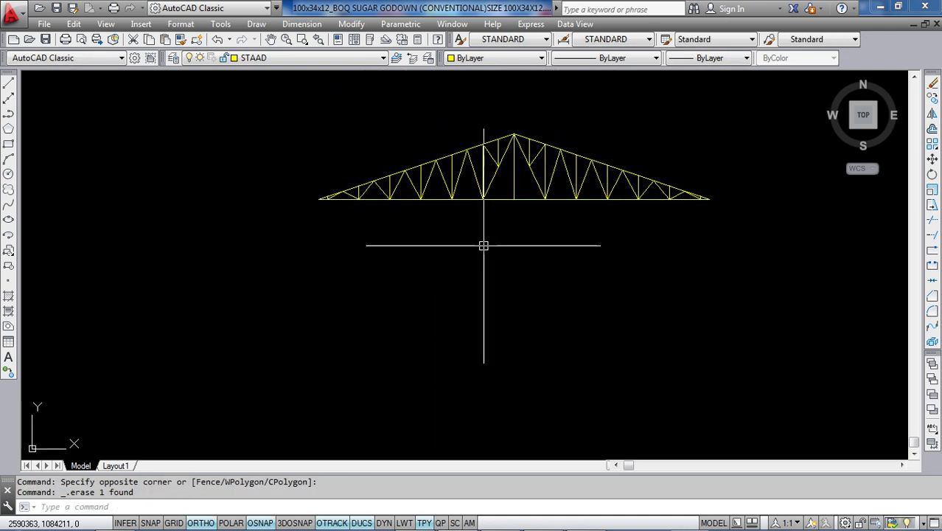
pyautogui.click(8, 84)
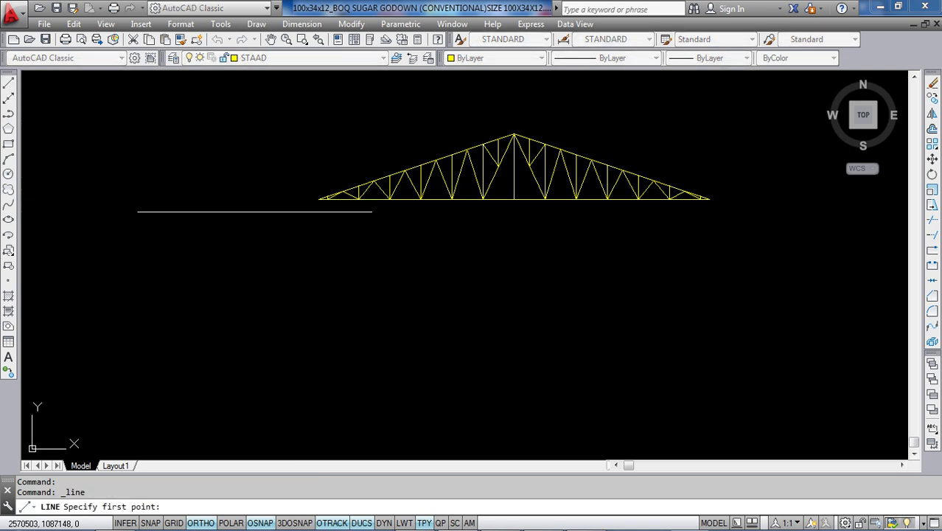
pyautogui.scroll(5, 298, 205)
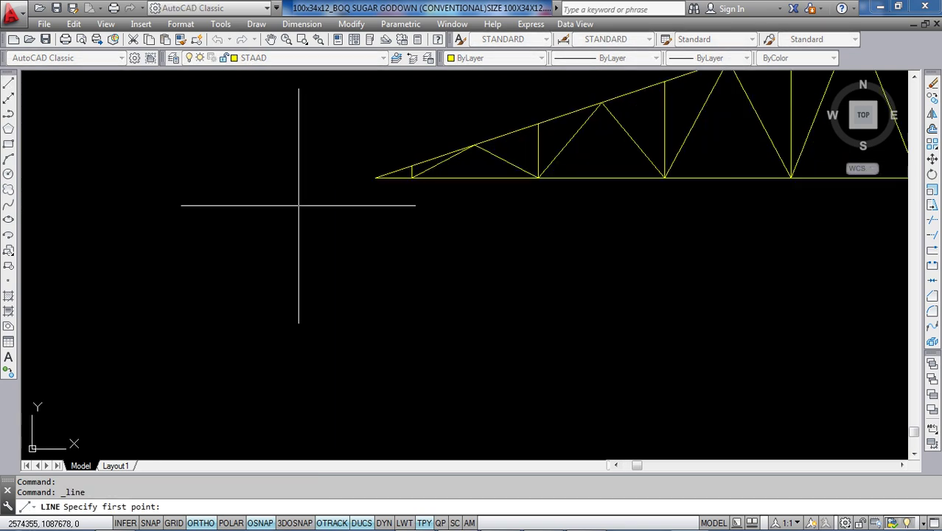
pyautogui.click(376, 177)
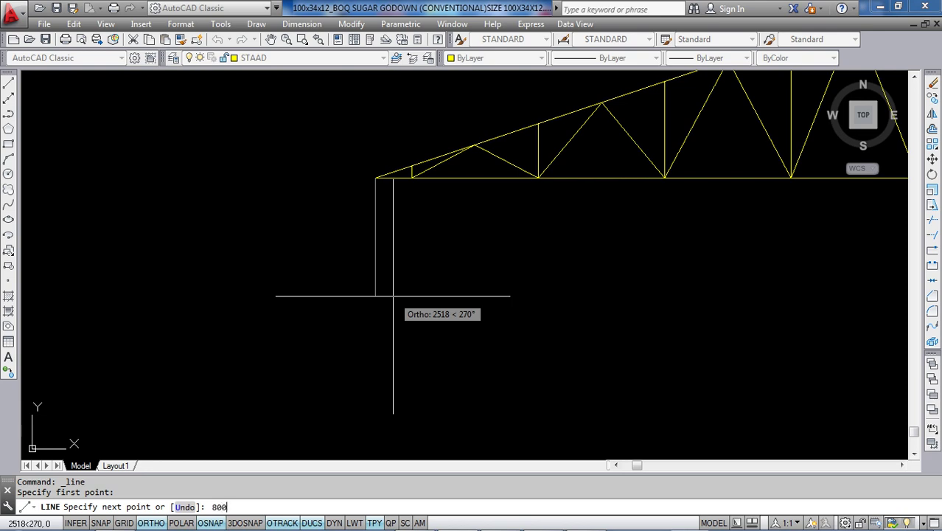
pyautogui.write('8000')
pyautogui.press('Return')
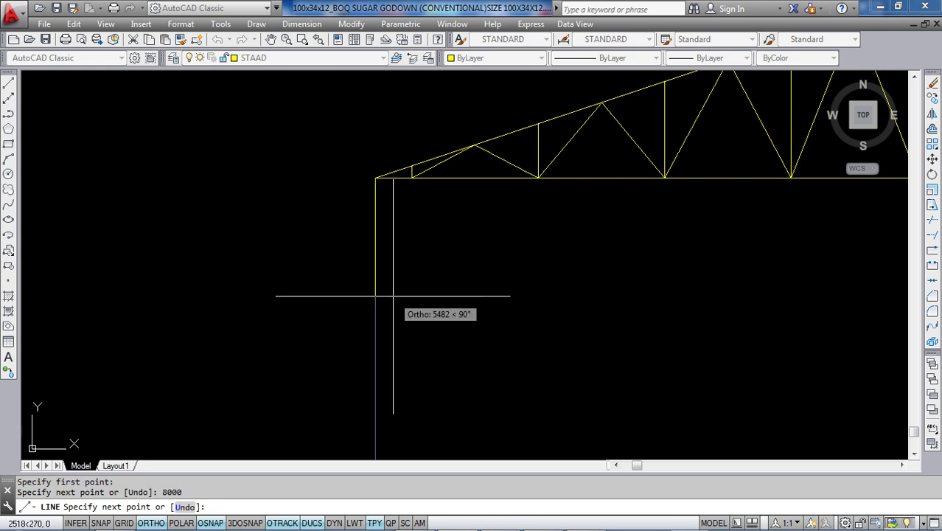
pyautogui.press('Escape')
# Copy the left column to the truss's right end, using the column's upper endpoint as base point.
pyautogui.scroll(-4, 309, 320)
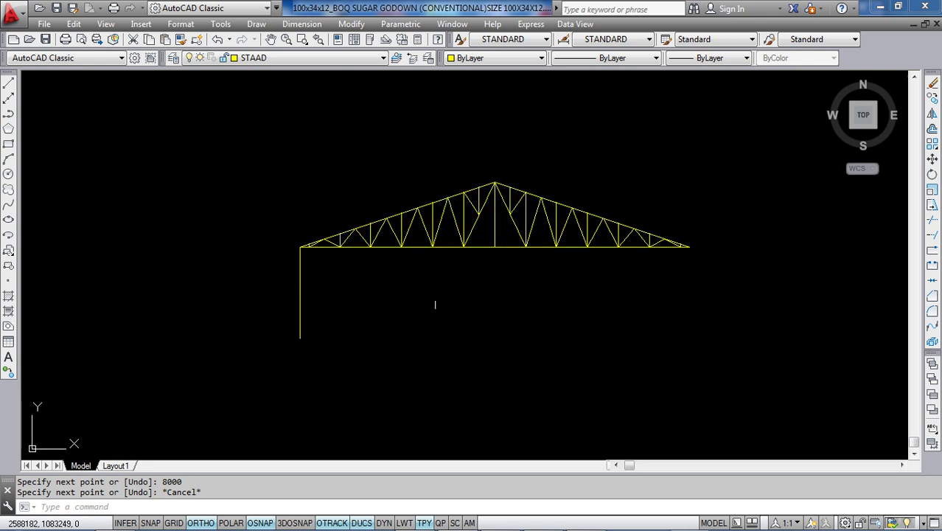
pyautogui.click(932, 98)
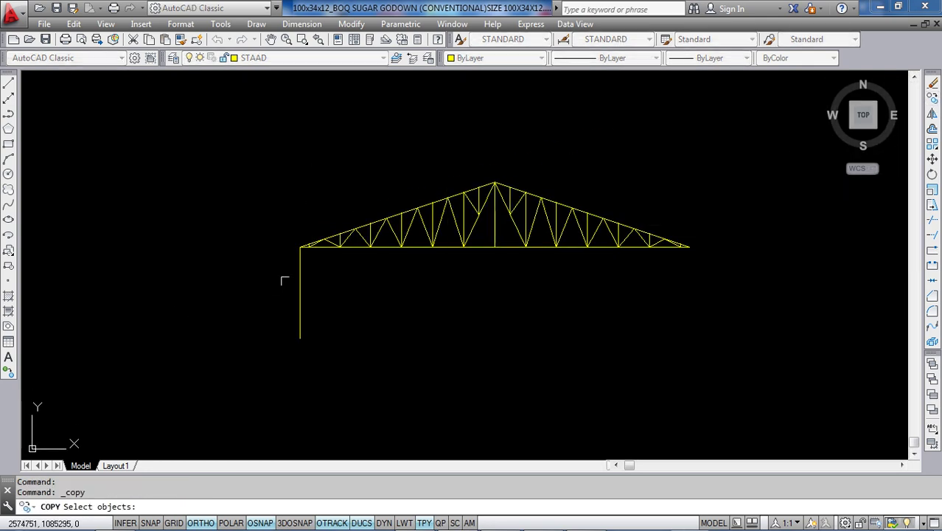
pyautogui.click(300, 280)
pyautogui.scroll(8, 305, 254)
pyautogui.press('Return')
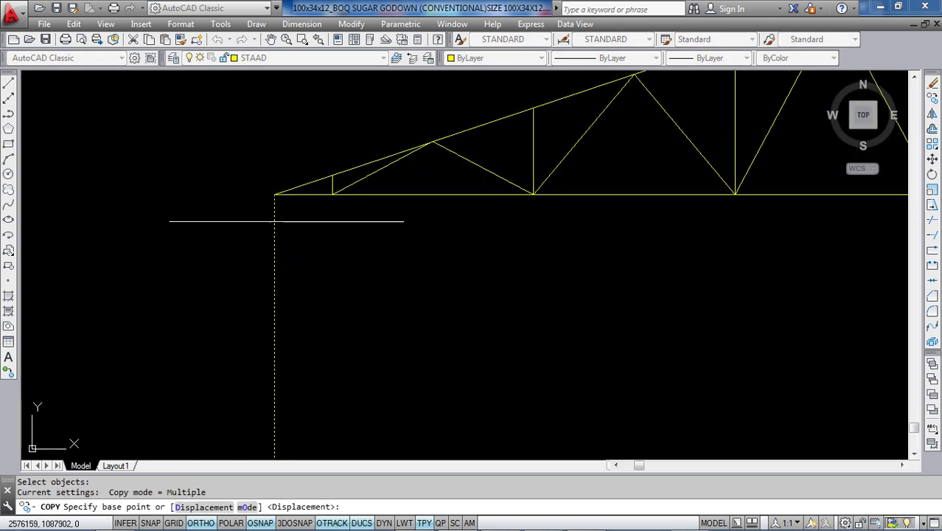
pyautogui.click(274, 194)
pyautogui.scroll(-7, 212, 313)
pyautogui.scroll(-2, 211, 313)
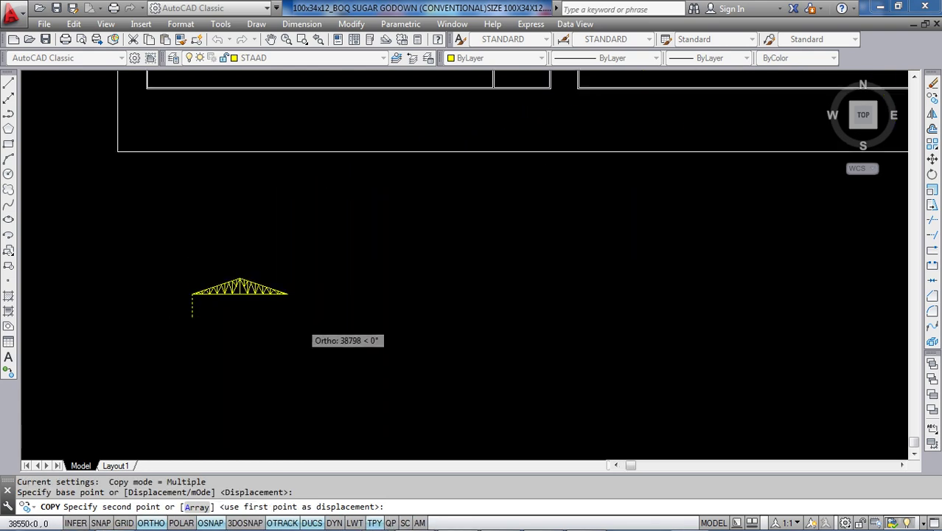
pyautogui.scroll(8, 248, 233)
pyautogui.click(247, 234)
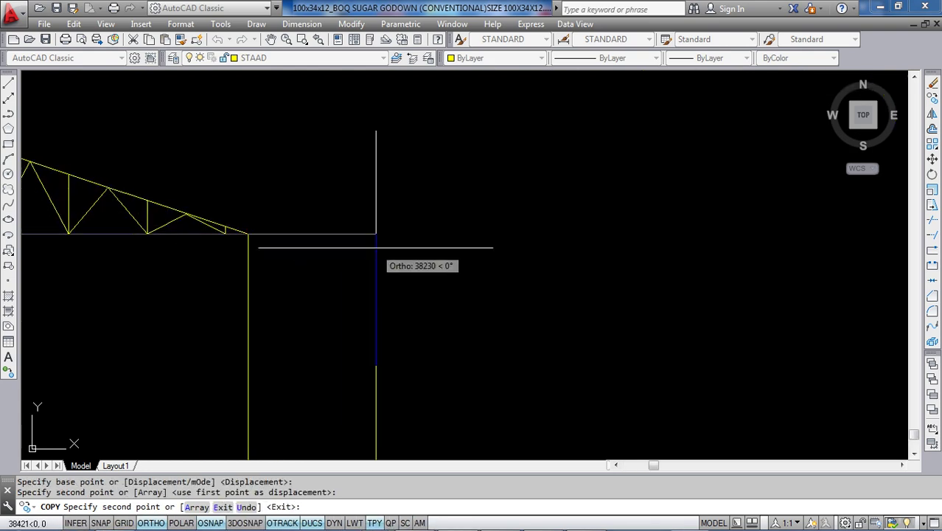
pyautogui.scroll(-5, 387, 251)
pyautogui.press('Escape')
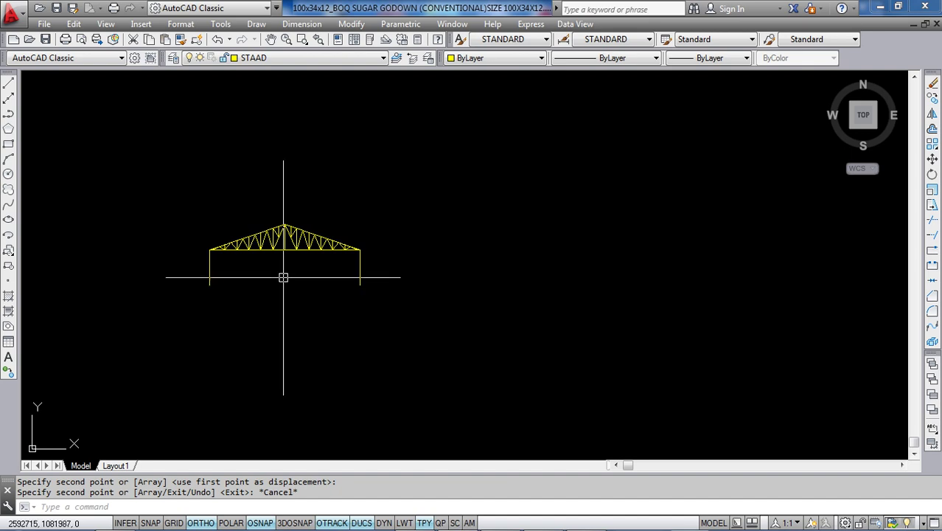
pyautogui.scroll(2, 296, 265)
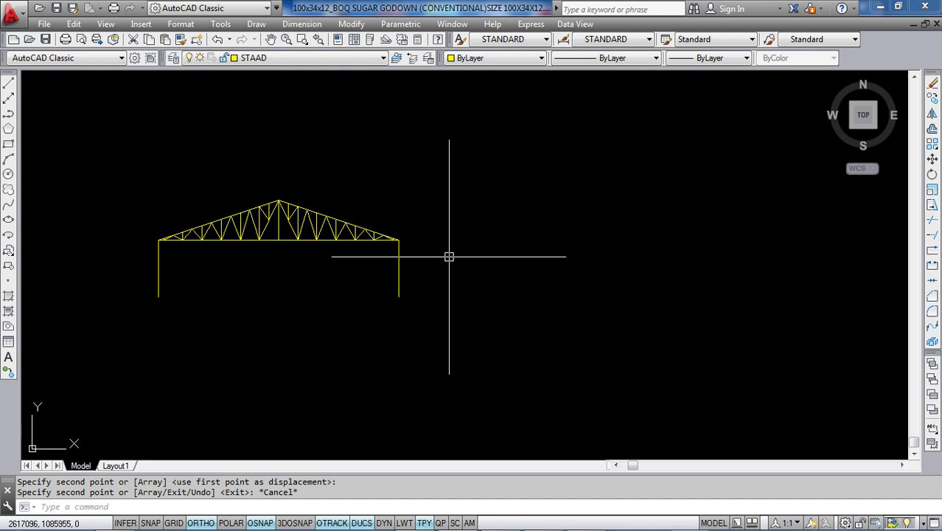
pyautogui.scroll(-2, 449, 256)
pyautogui.scroll(1, 419, 262)
pyautogui.moveTo(403, 262); pyautogui.dragTo(435, 222, button='middle')
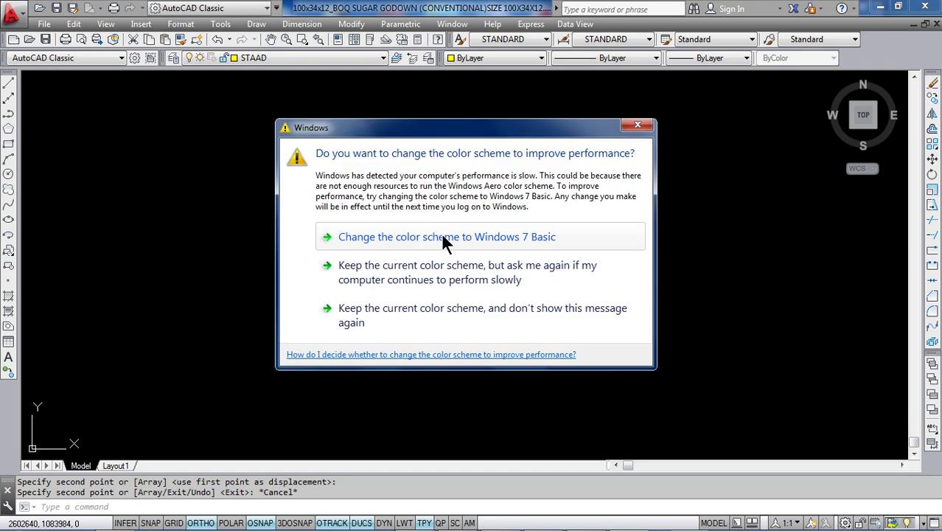
# Switch the Windows color scheme to Windows 7 Basic.
pyautogui.click(440, 234)
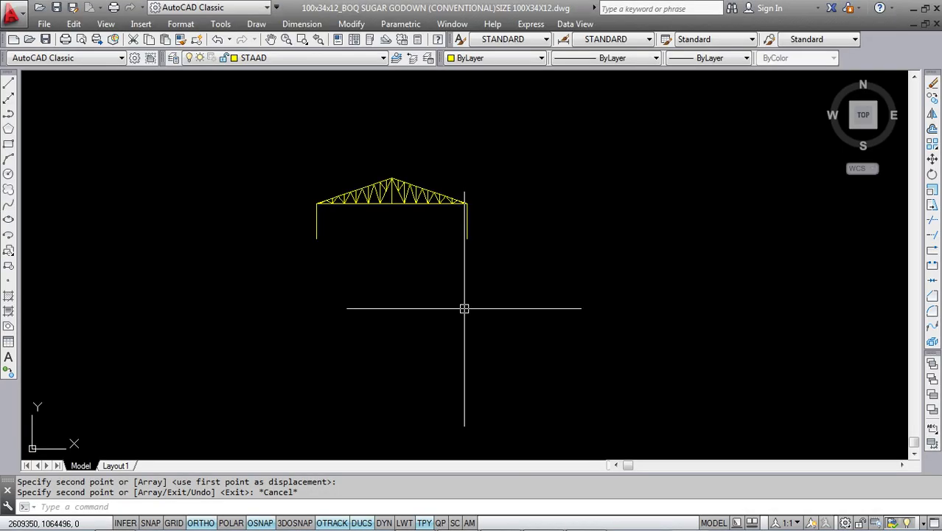
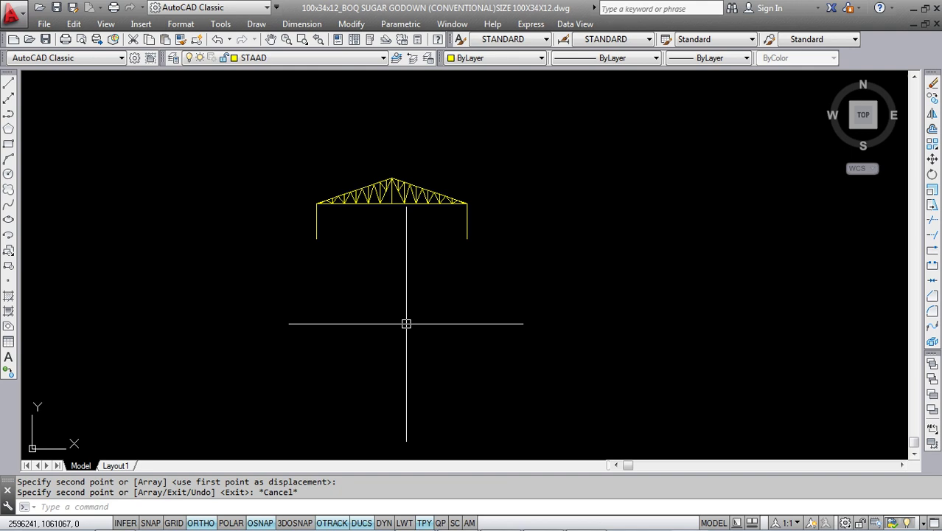
# Scale the whole truss and column frame by a factor of .001 about a base point beside the right column.
pyautogui.click(932, 190)
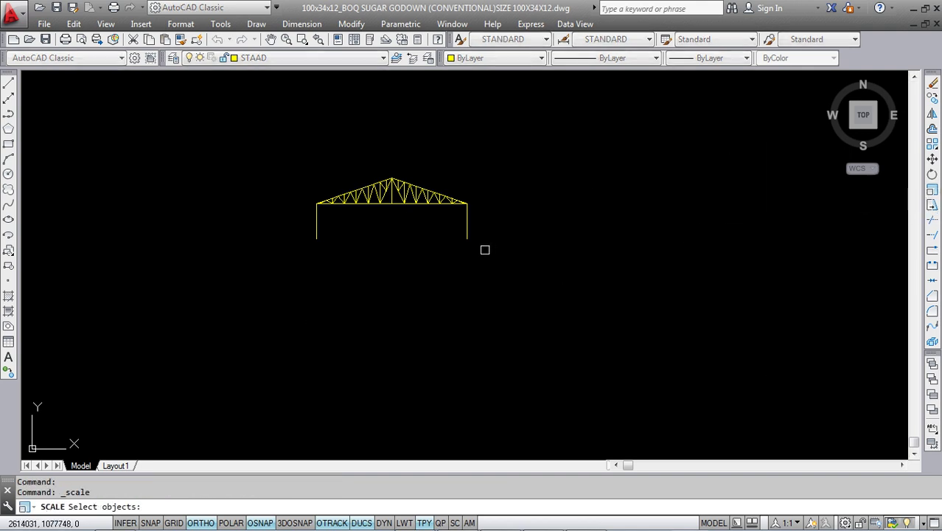
pyautogui.click(498, 151)
pyautogui.click(298, 274)
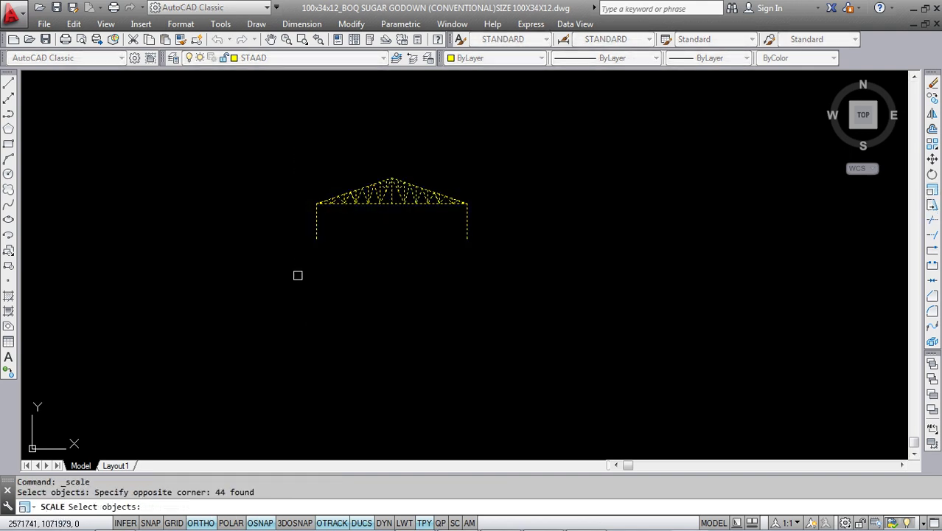
pyautogui.press('Return')
pyautogui.click(552, 216)
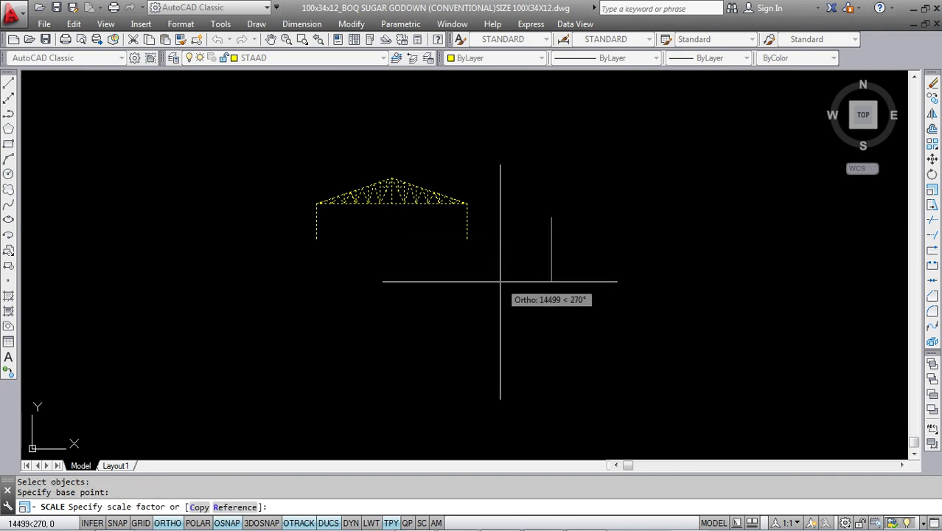
pyautogui.write('.001')
pyautogui.press('Return')
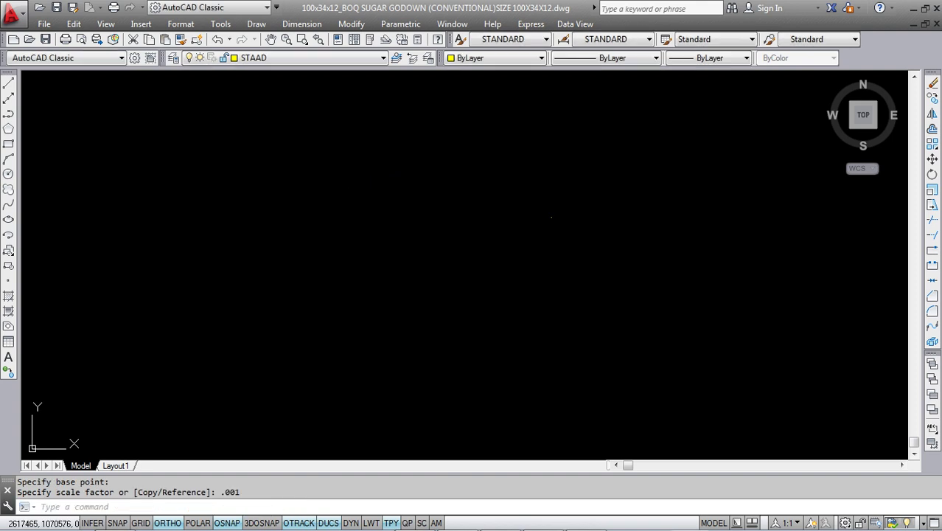
pyautogui.scroll(10, 563, 236)
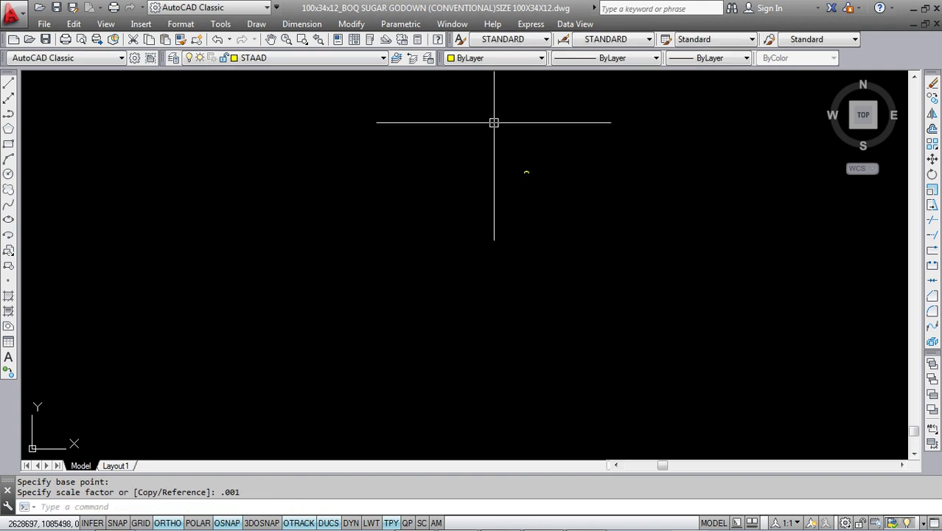
pyautogui.scroll(8, 560, 251)
pyautogui.moveTo(500, 217); pyautogui.dragTo(457, 157, button='middle')
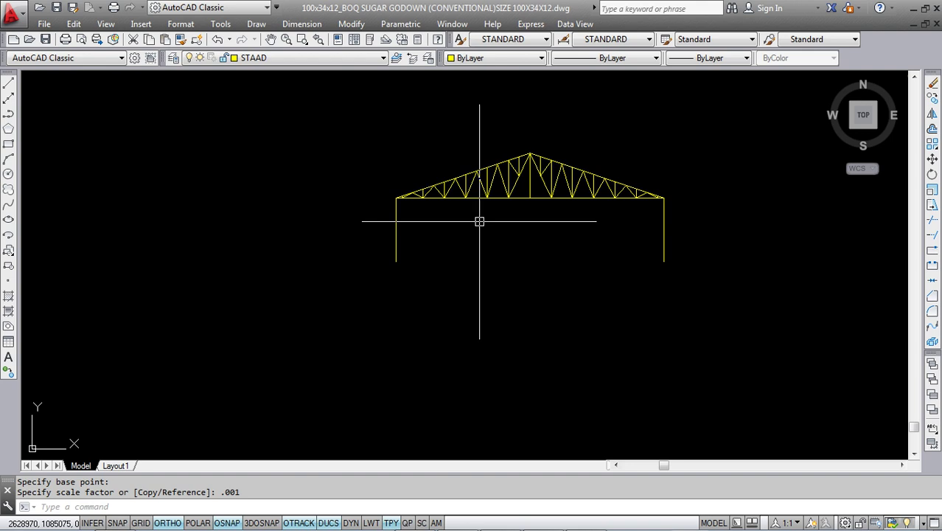
pyautogui.moveTo(480, 221); pyautogui.dragTo(430, 200, button='middle')
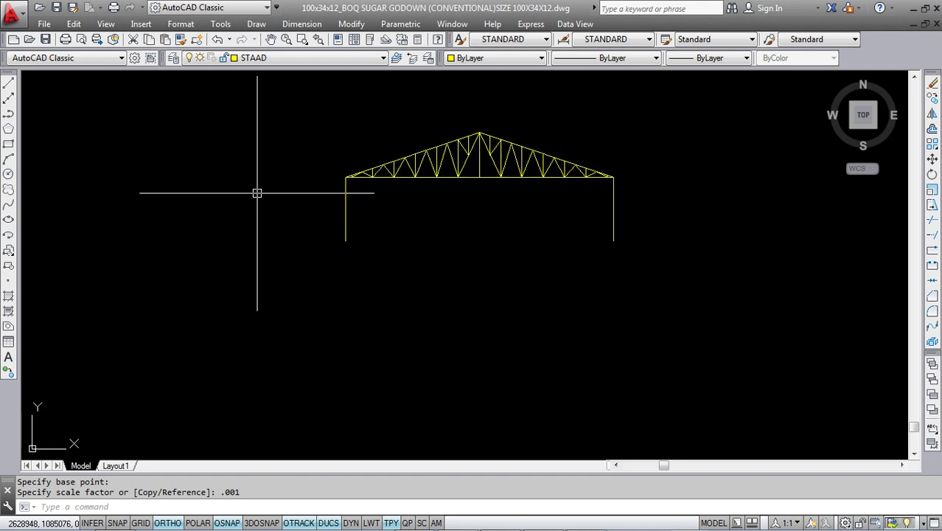
# Save the drawing and copy the entire scaled frame, truss and both columns, to the clipboard.
pyautogui.click(45, 40)
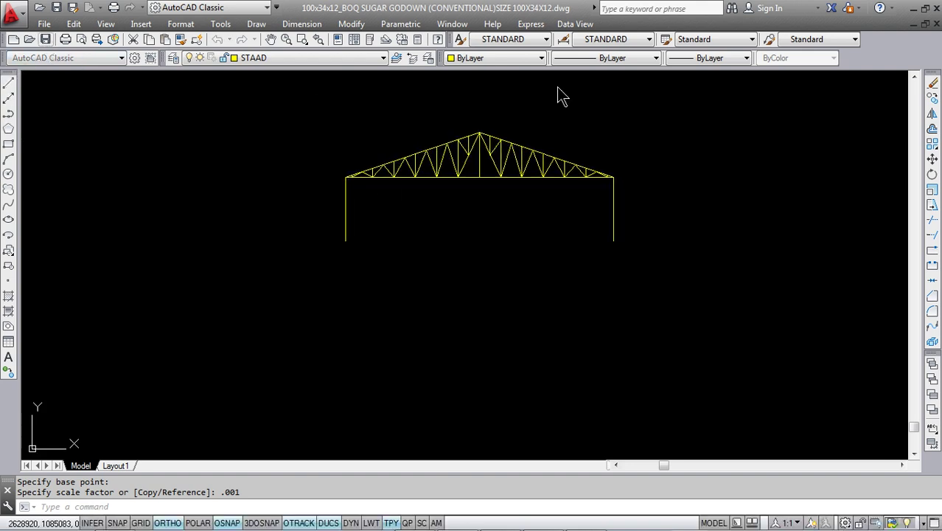
pyautogui.click(74, 25)
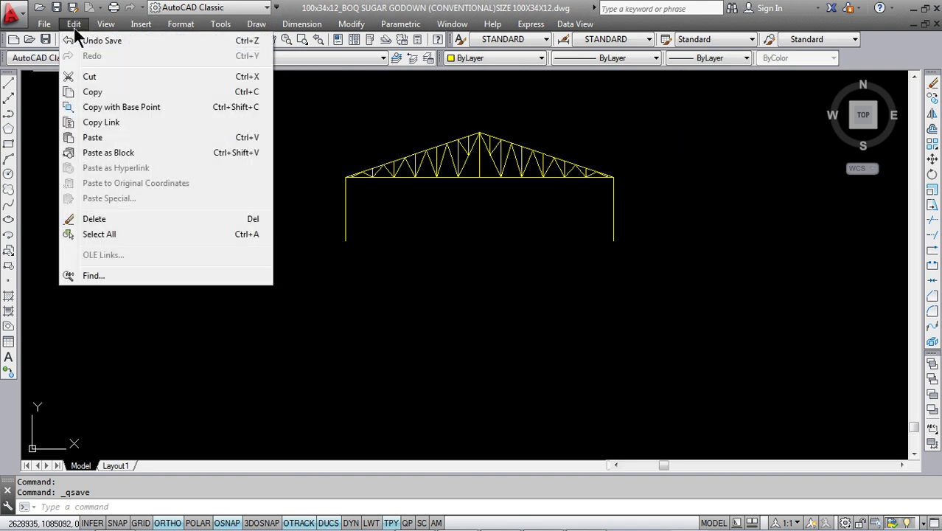
pyautogui.click(92, 93)
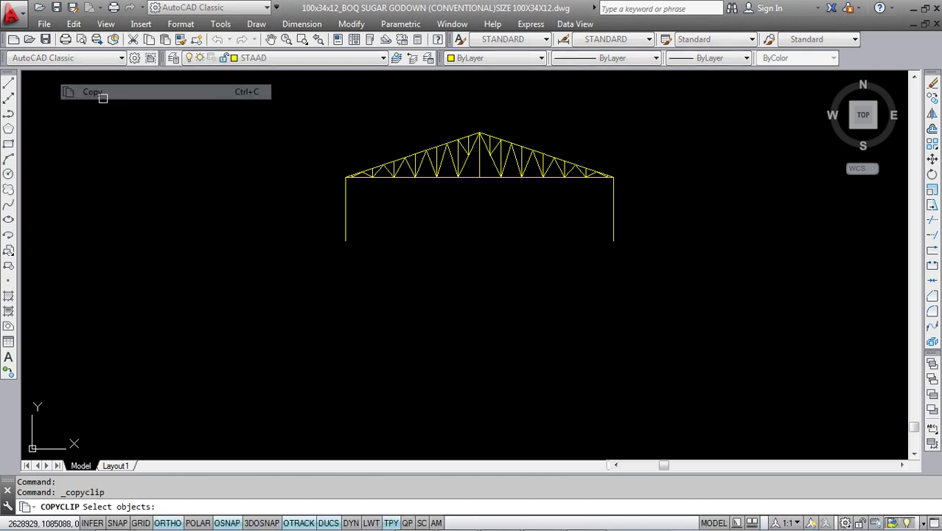
pyautogui.click(700, 102)
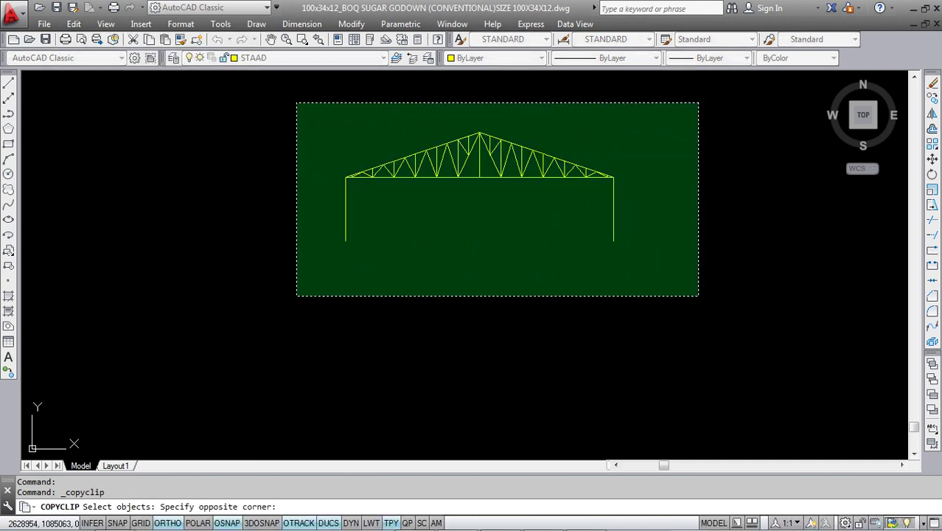
pyautogui.click(280, 302)
pyautogui.press('Return')
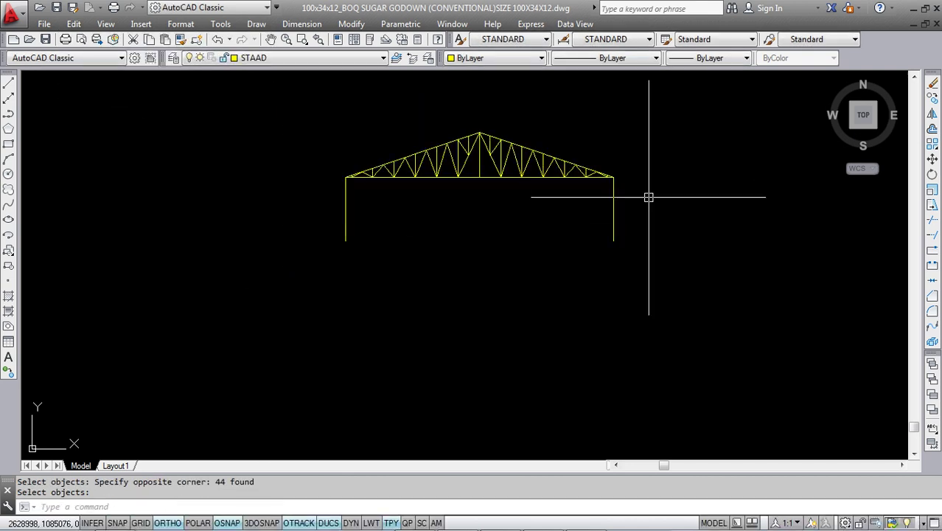
# Minimize the open drawing and the EXAMPLE folder window, and start a new AutoCAD 2013 session from the desktop.
pyautogui.click(910, 8)
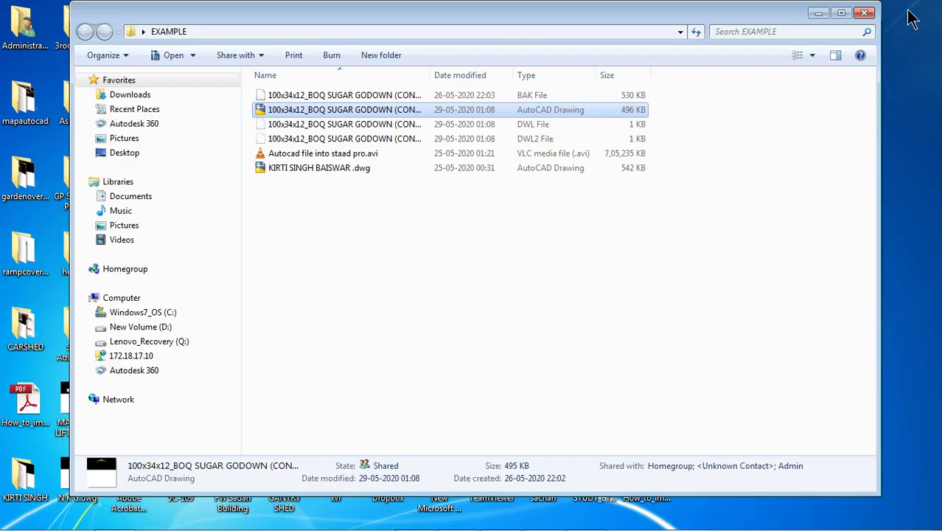
pyautogui.click(818, 13)
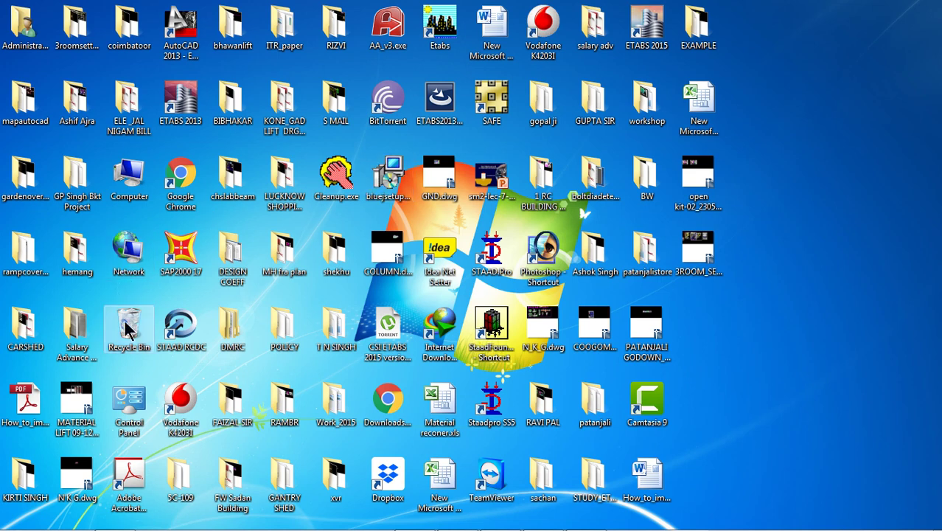
pyautogui.doubleClick(180, 33)
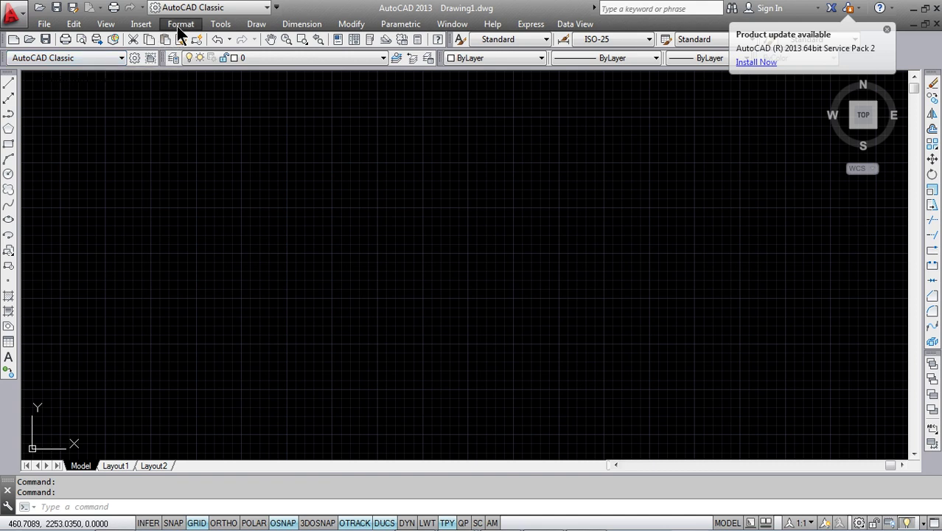
# Set the new drawing's insertion scale units to Meters.
pyautogui.click(179, 30)
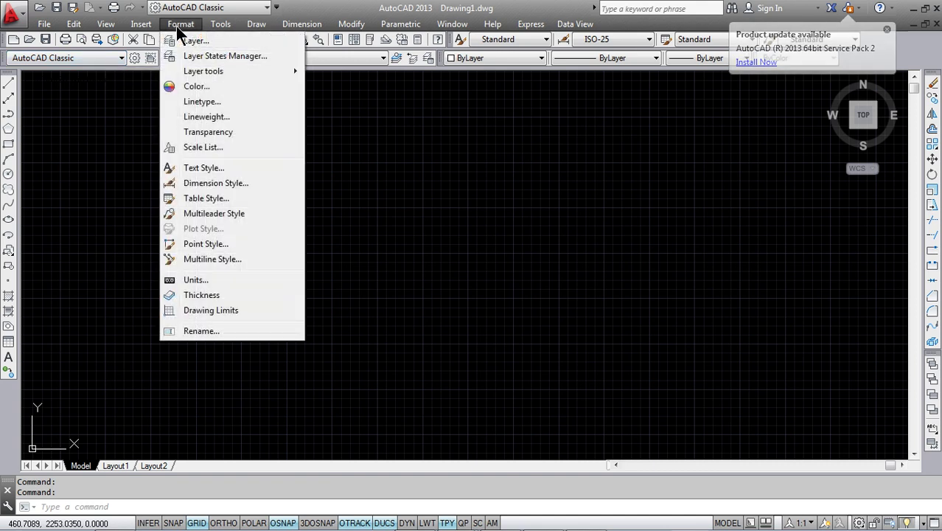
pyautogui.click(195, 281)
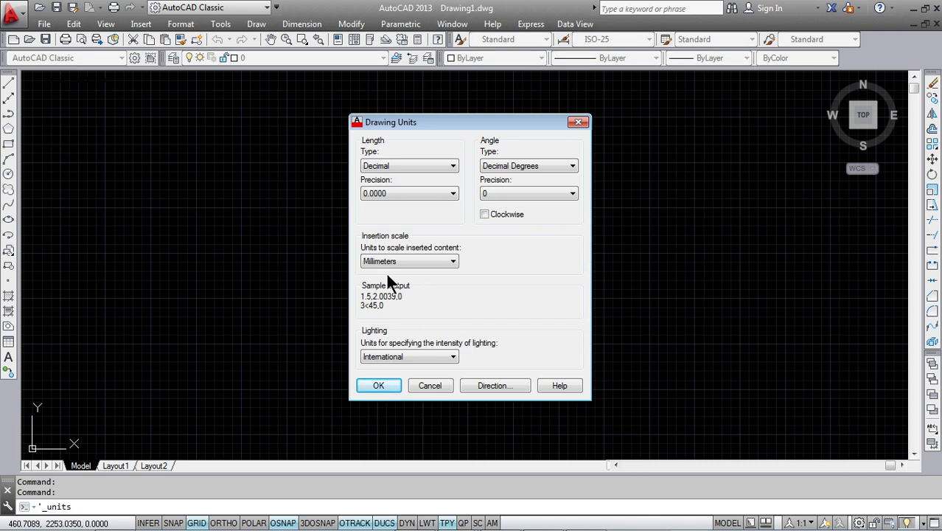
pyautogui.click(452, 261)
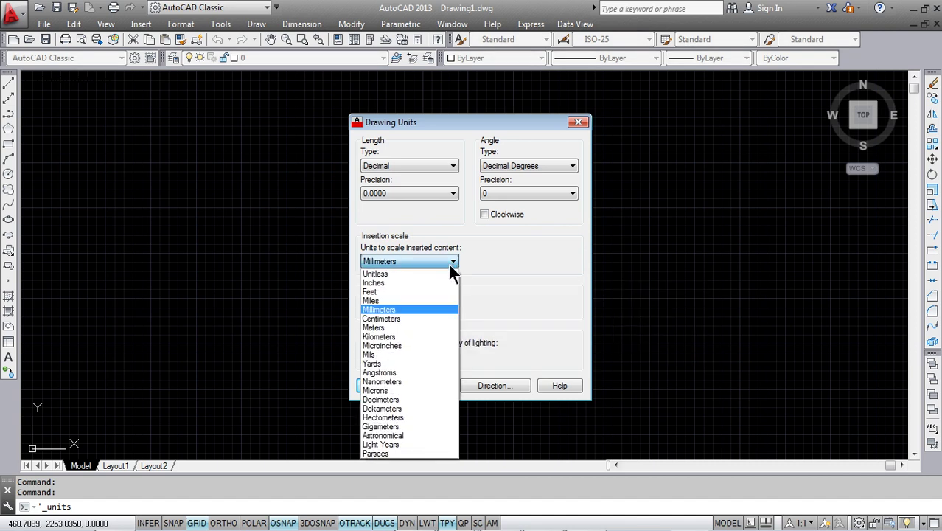
pyautogui.click(381, 327)
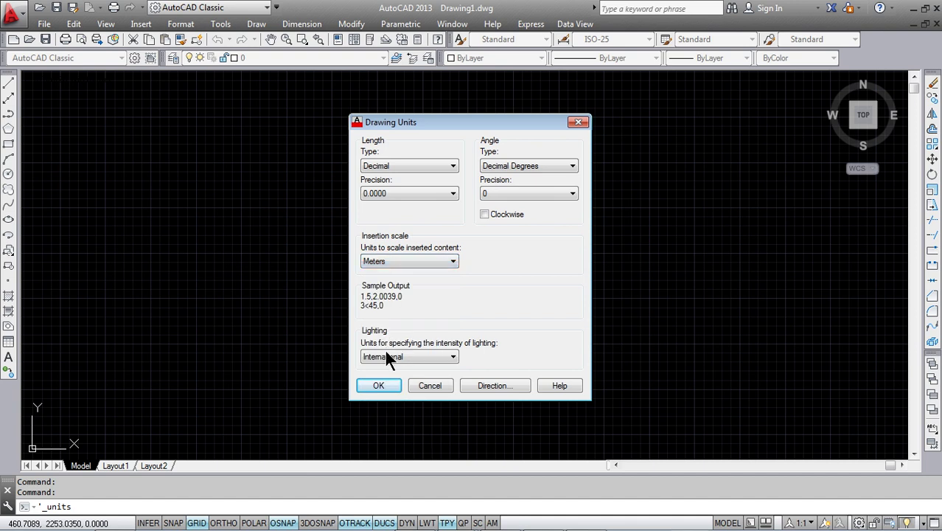
pyautogui.click(379, 385)
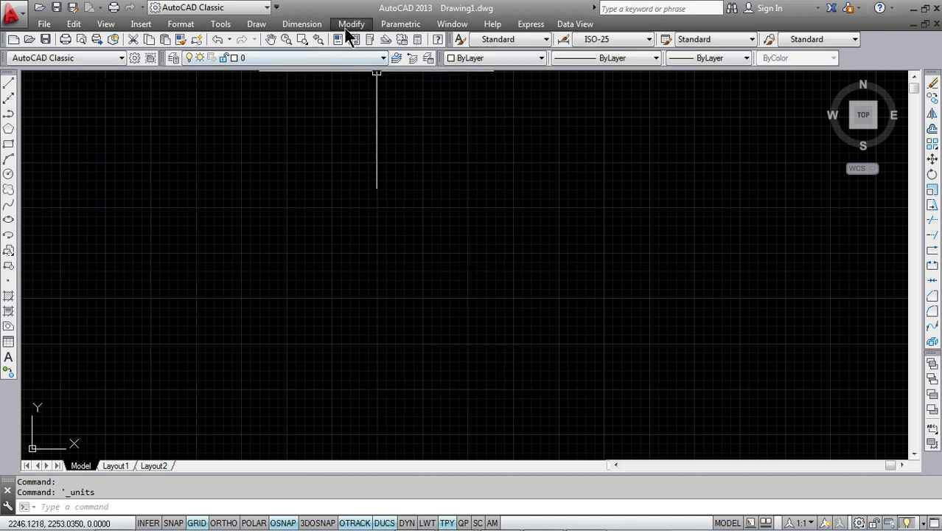
# Review the primary units settings of the ISO-25 dimension style.
pyautogui.click(316, 25)
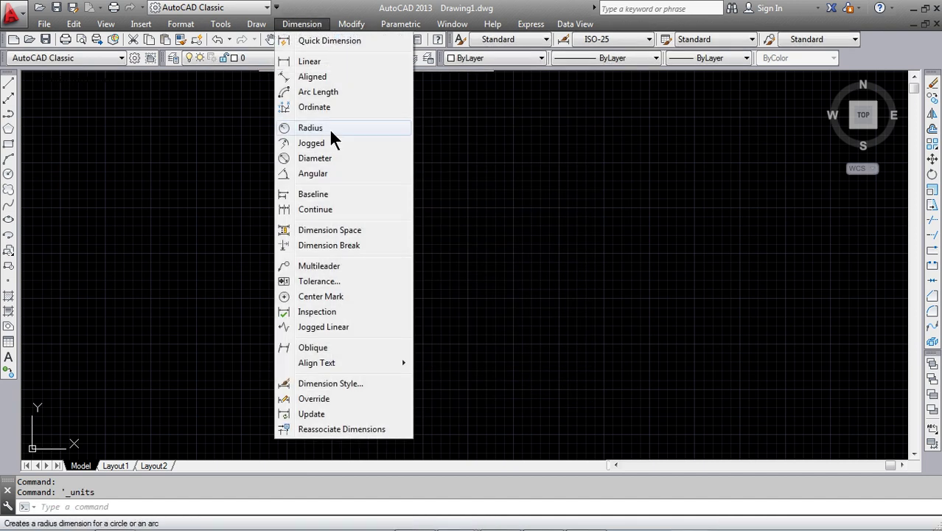
pyautogui.click(338, 383)
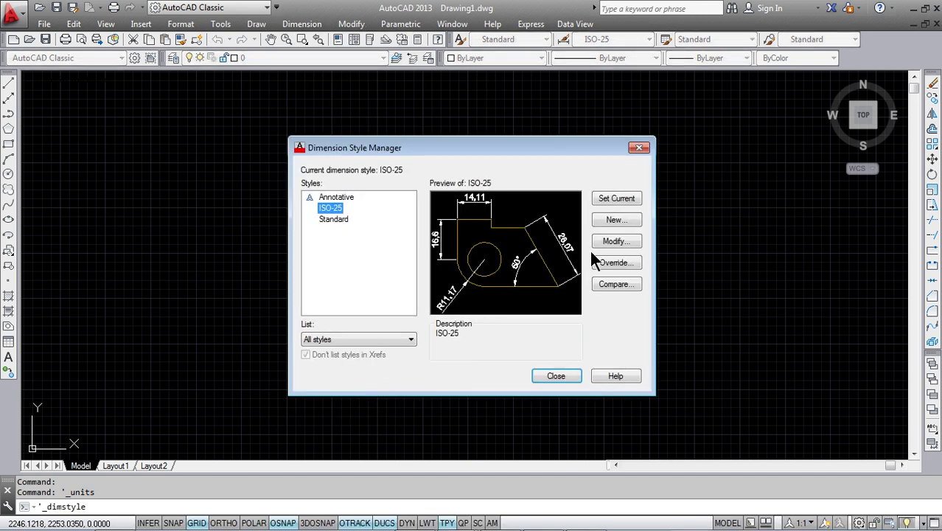
pyautogui.click(600, 239)
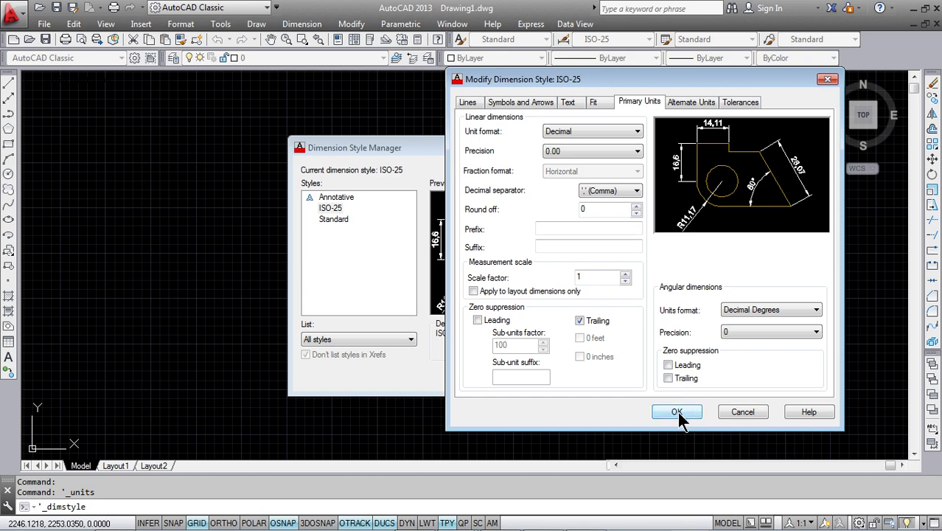
pyautogui.click(676, 413)
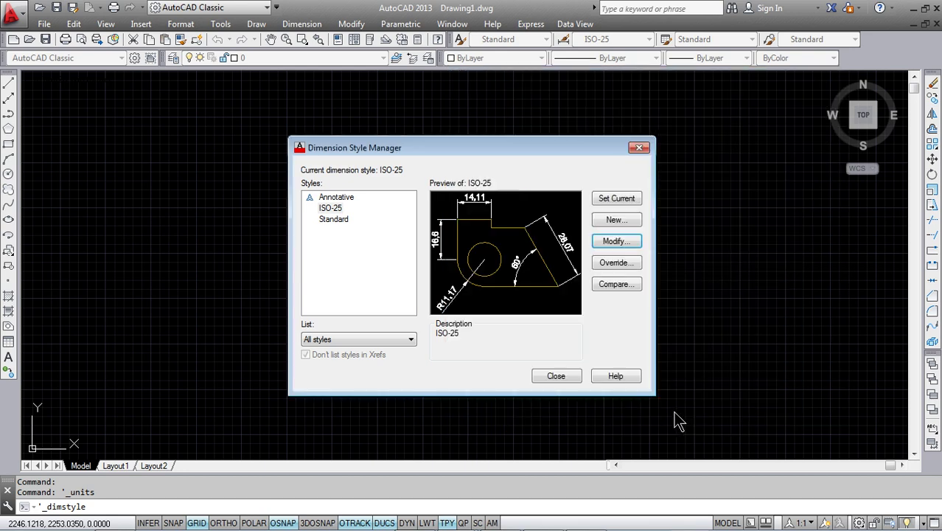
pyautogui.click(558, 374)
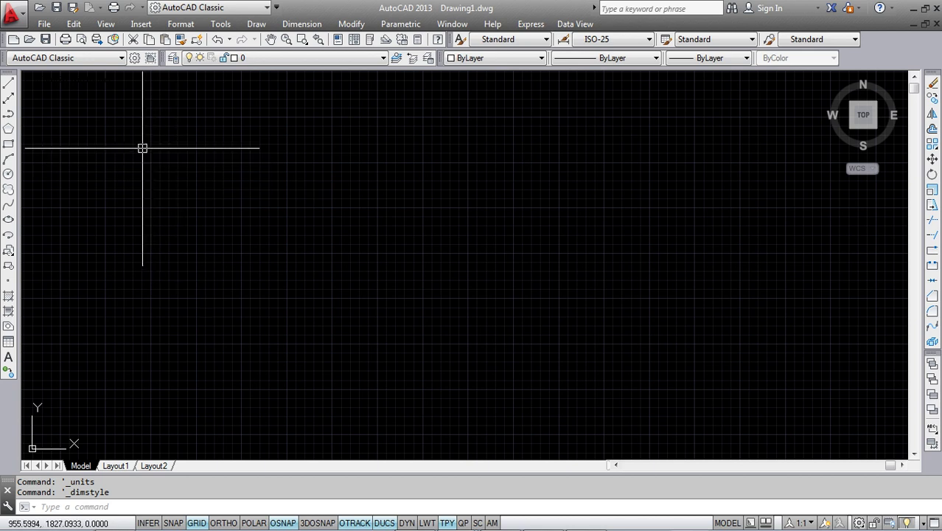
# Paste the copied truss and column frame at a free point in the new drawing.
pyautogui.click(74, 23)
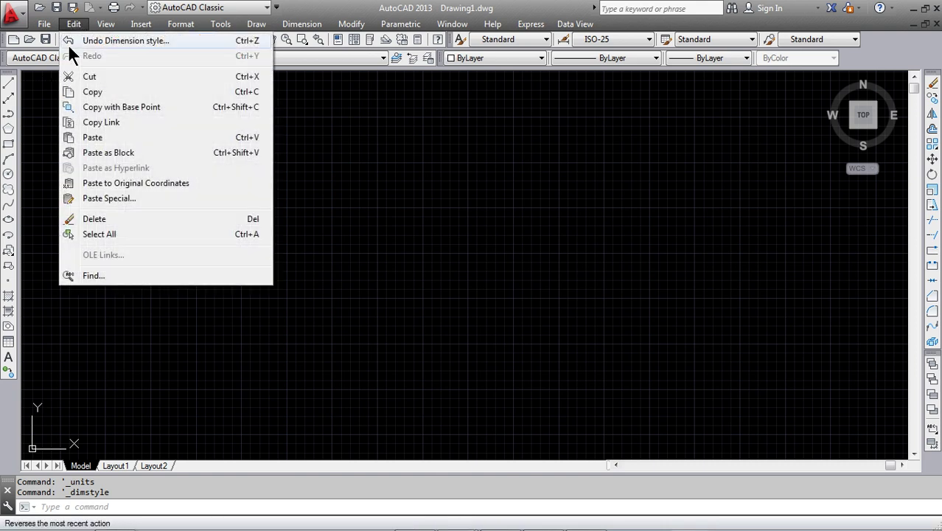
pyautogui.click(96, 139)
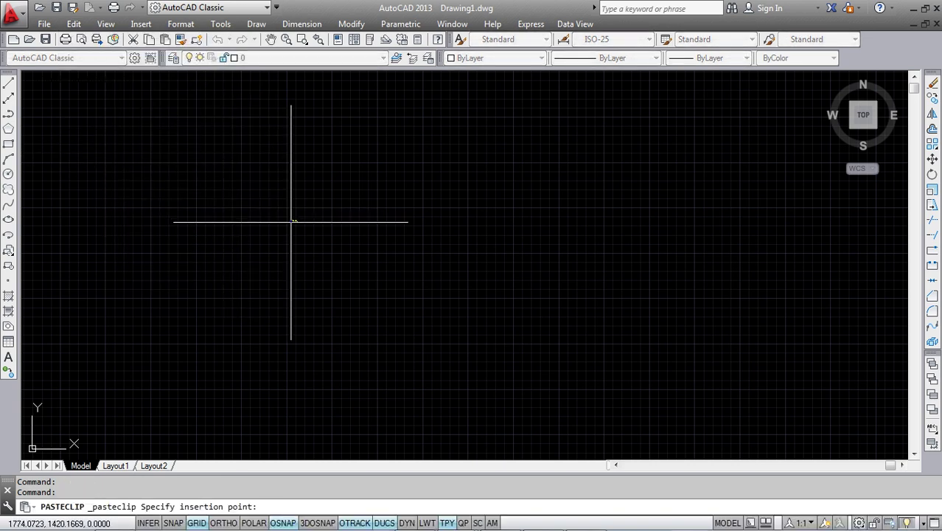
pyautogui.click(292, 221)
pyautogui.scroll(5, 286, 215)
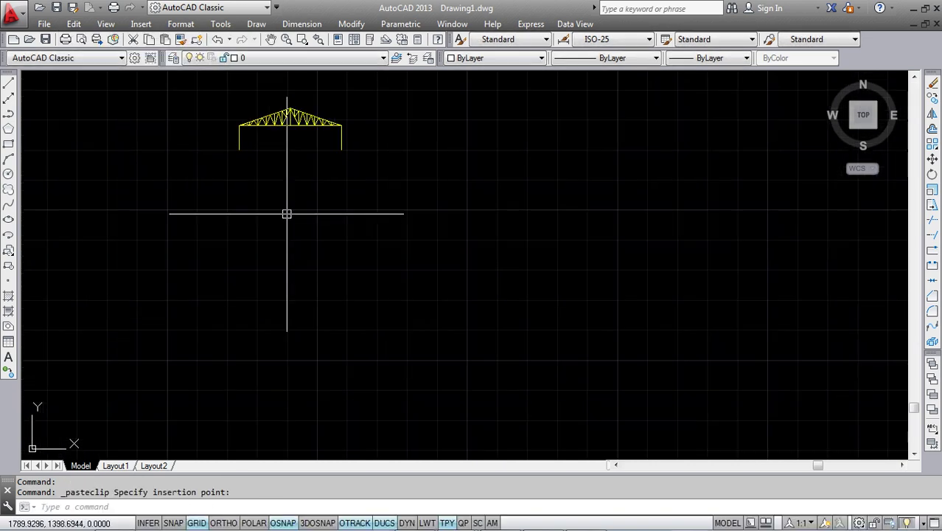
pyautogui.moveTo(286, 212); pyautogui.dragTo(420, 223, button='middle')
pyautogui.moveTo(462, 166); pyautogui.dragTo(458, 213, button='middle')
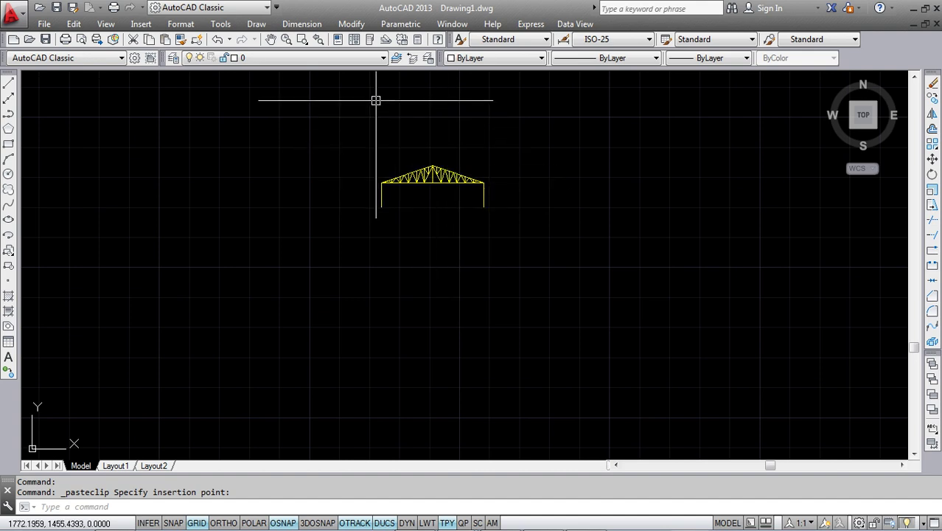
# Move all lines of the pasted frame from the STAAD layer to layer 0.
pyautogui.click(383, 57)
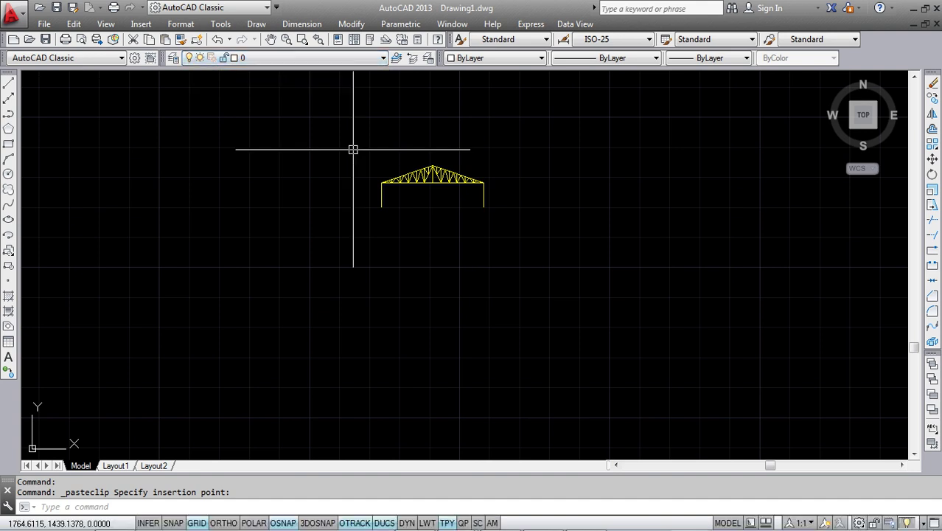
pyautogui.click(516, 132)
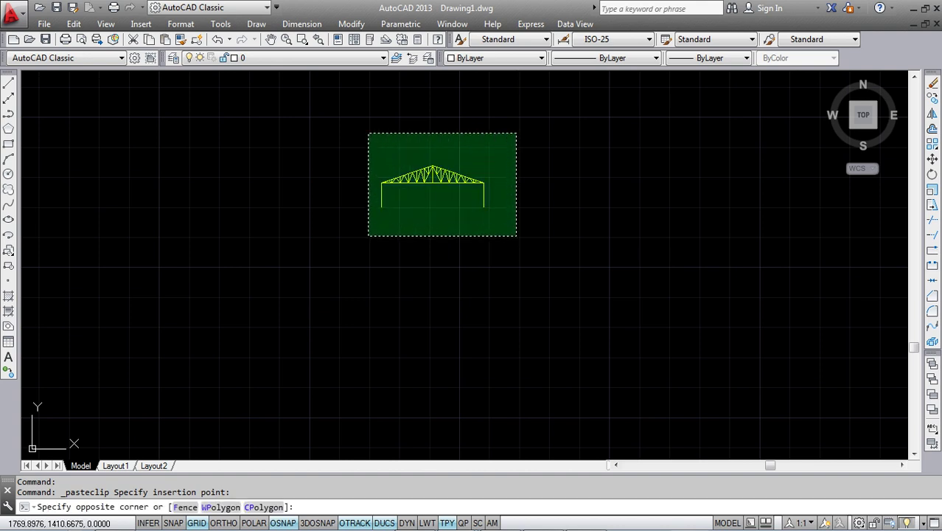
pyautogui.click(368, 235)
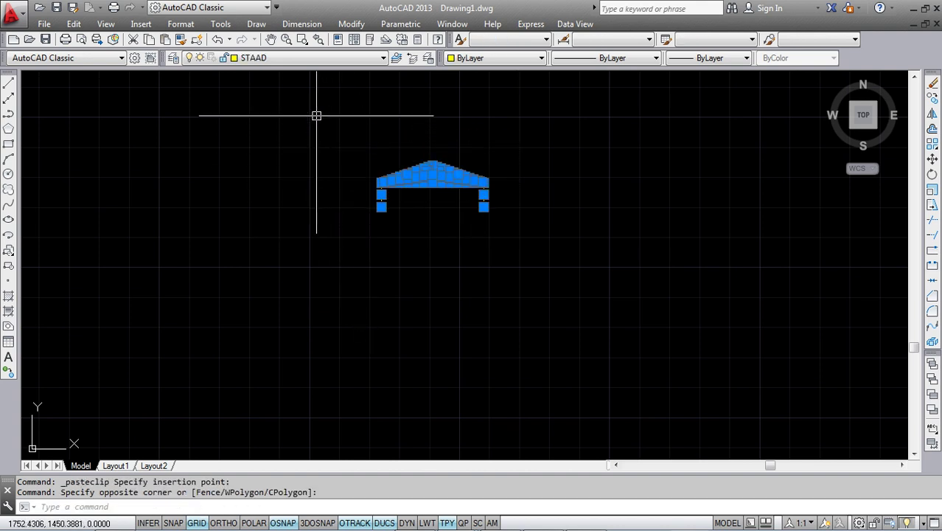
pyautogui.click(377, 58)
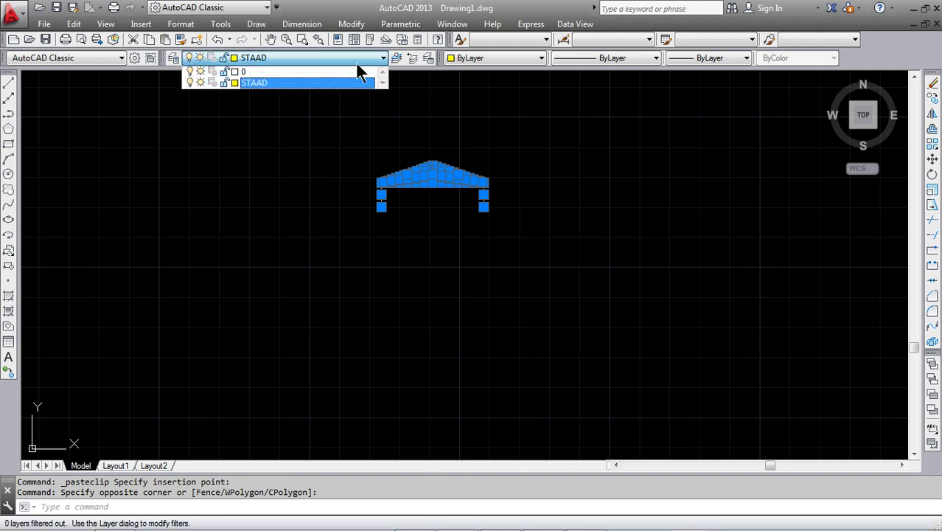
pyautogui.click(252, 71)
pyautogui.press('Escape')
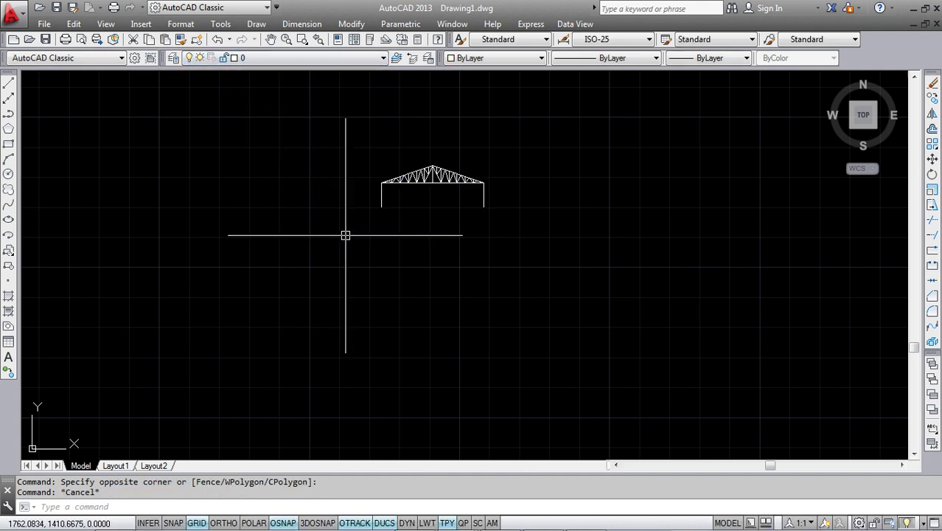
# Purge all unused named items from the new drawing at once, including nested items.
pyautogui.click(130, 506)
pyautogui.write('PU')
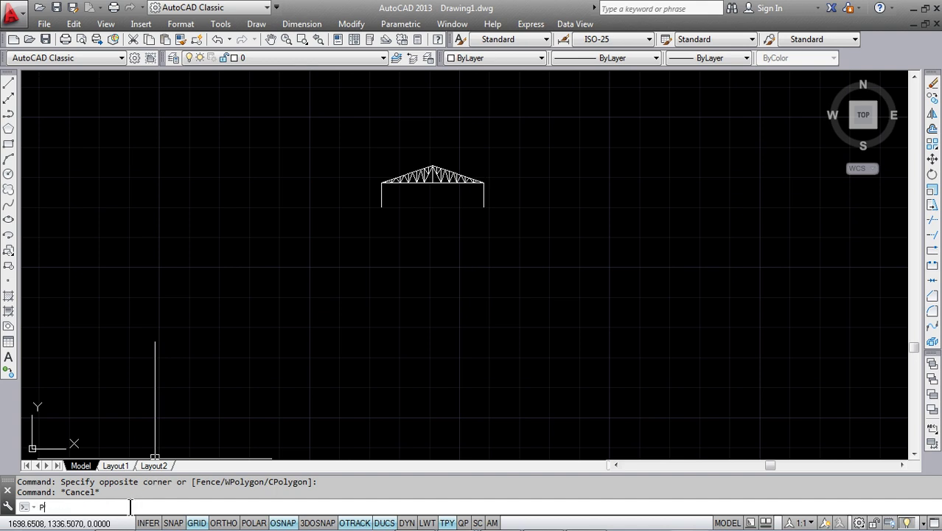
pyautogui.write('RGE')
pyautogui.press('Return')
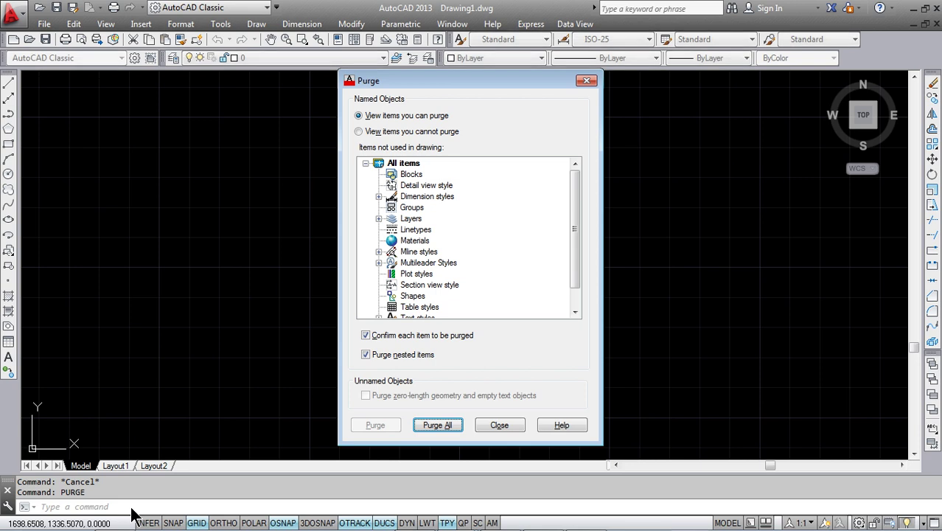
pyautogui.click(433, 421)
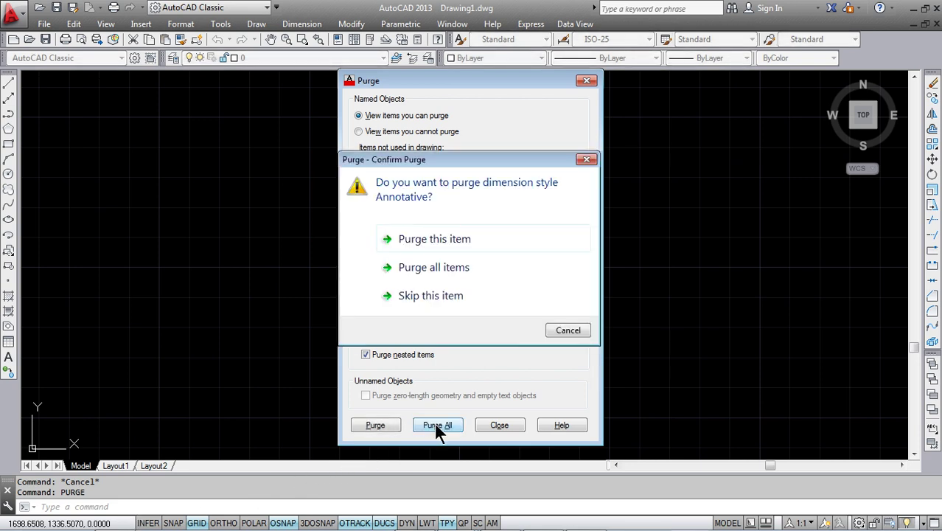
pyautogui.click(447, 268)
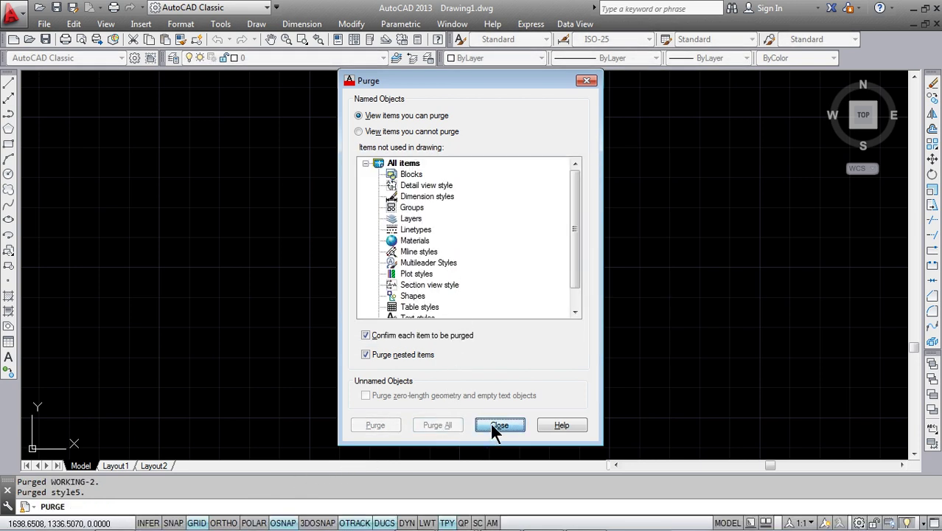
pyautogui.click(493, 424)
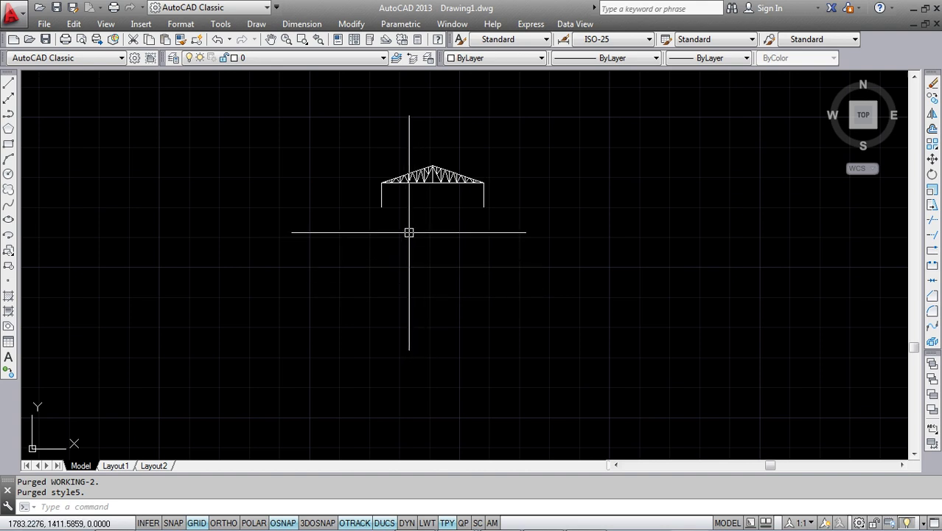
# Move the whole truss and column frame from the base of its left column to the origin 0,0,0.
pyautogui.scroll(1, 408, 219)
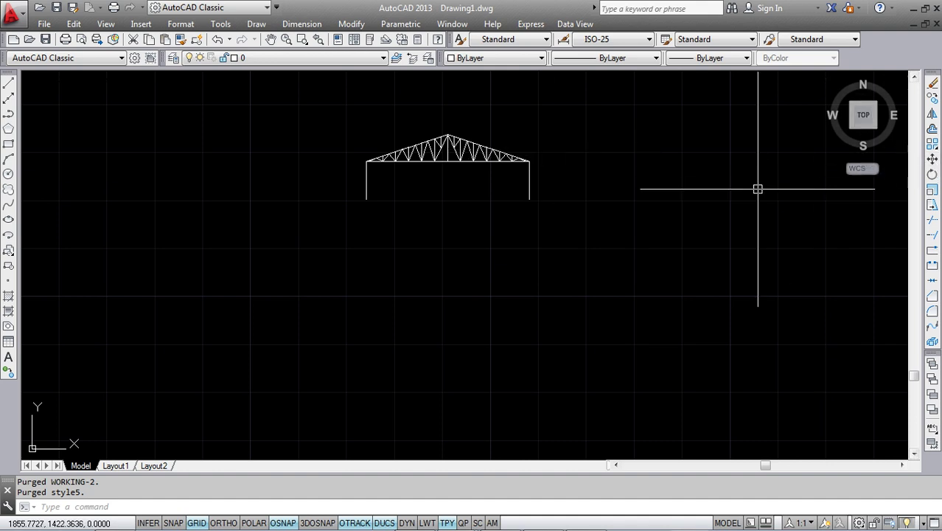
pyautogui.scroll(2, 374, 203)
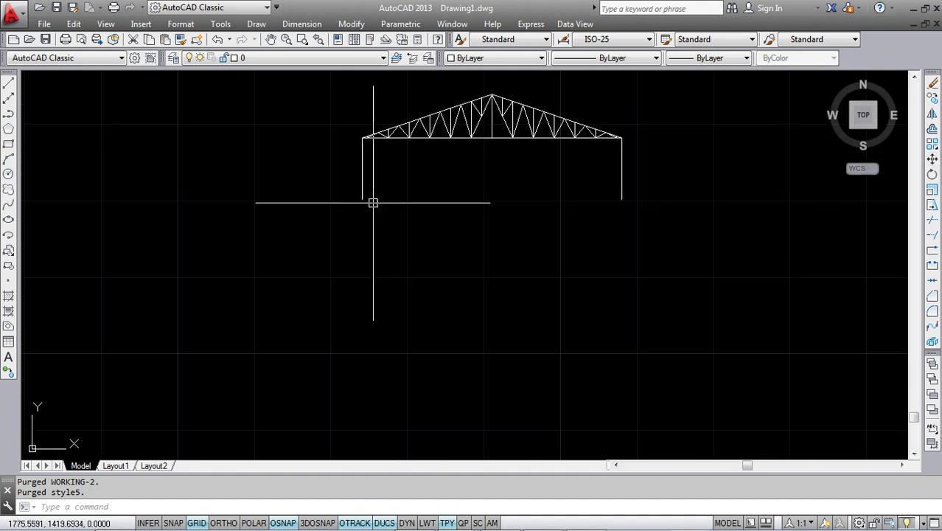
pyautogui.moveTo(373, 205); pyautogui.dragTo(366, 221, button='middle')
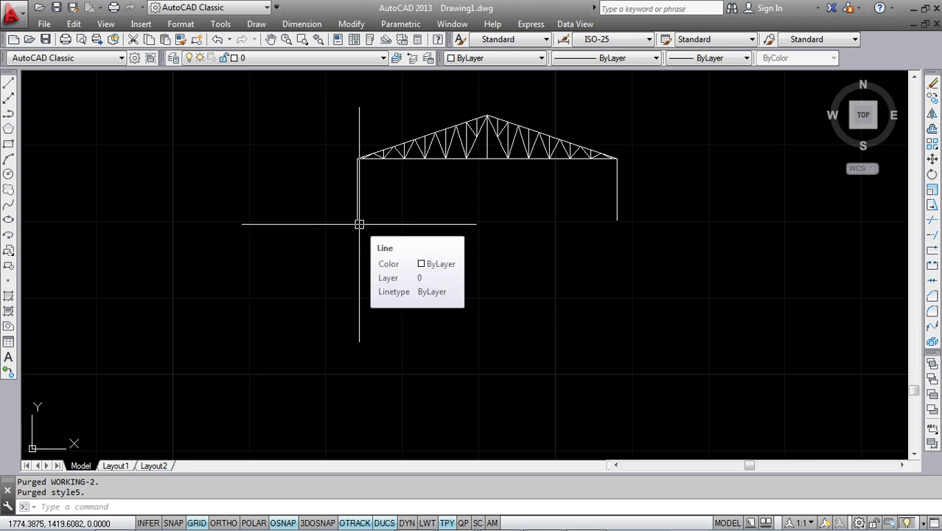
pyautogui.click(932, 159)
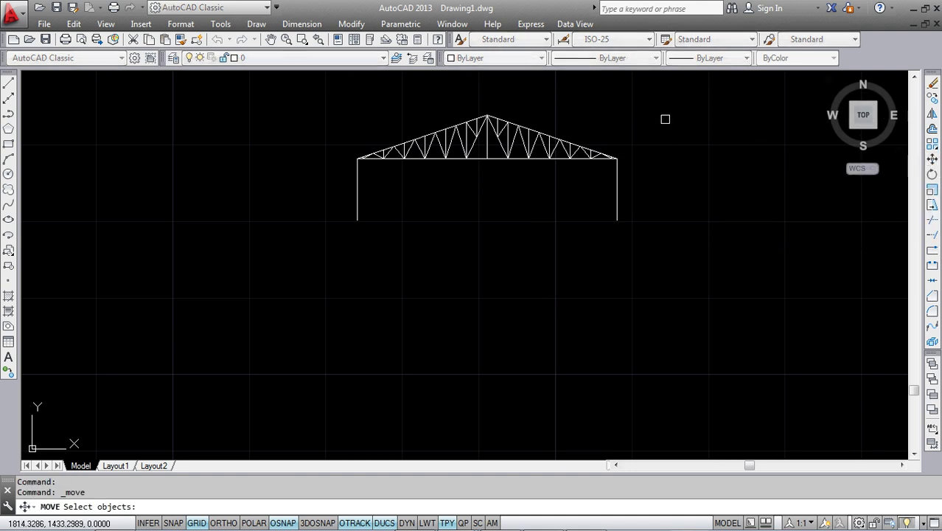
pyautogui.click(682, 88)
pyautogui.click(326, 261)
pyautogui.press('Return')
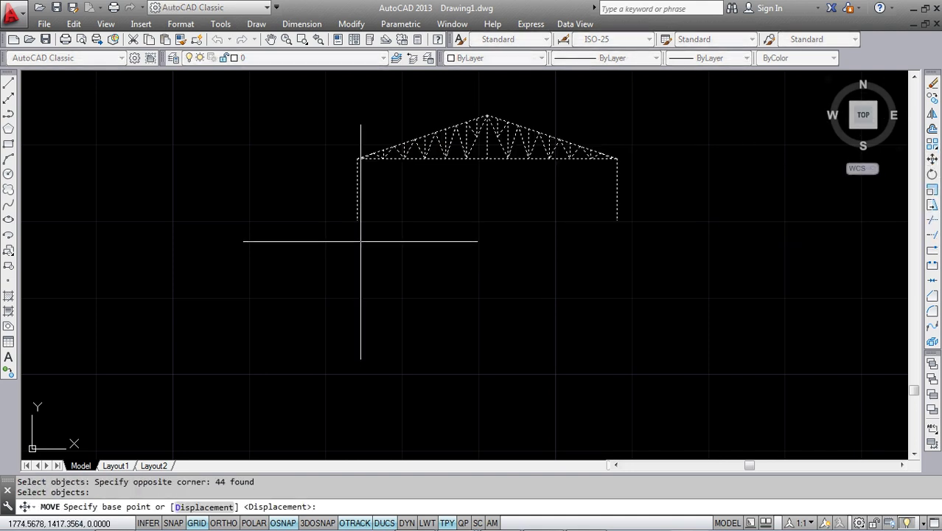
pyautogui.click(358, 219)
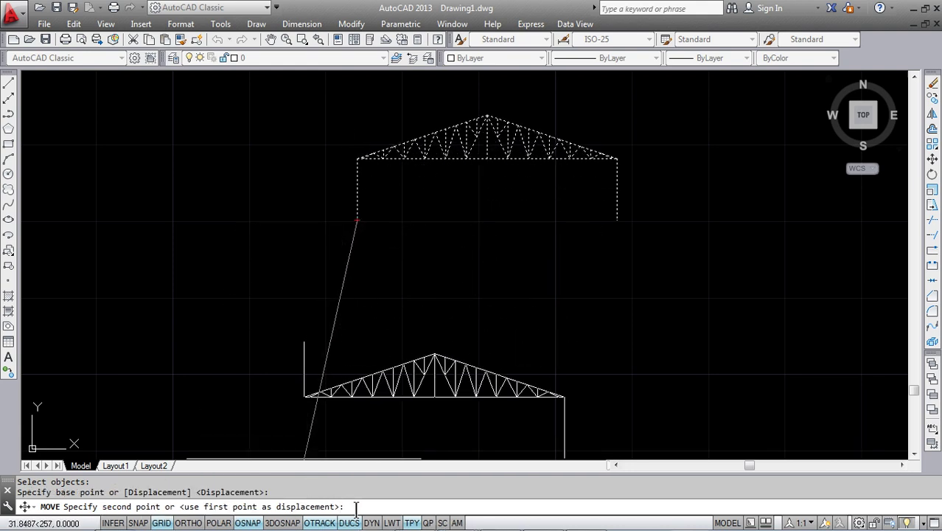
pyautogui.write('0,0,0')
pyautogui.press('Return')
# Zoom to the whole drawing and examine where the left column's base sits relative to the origin.
pyautogui.moveTo(365, 371); pyautogui.dragTo(401, 209, button='middle')
pyautogui.scroll(-2, 401, 209)
pyautogui.scroll(-2, 347, 261)
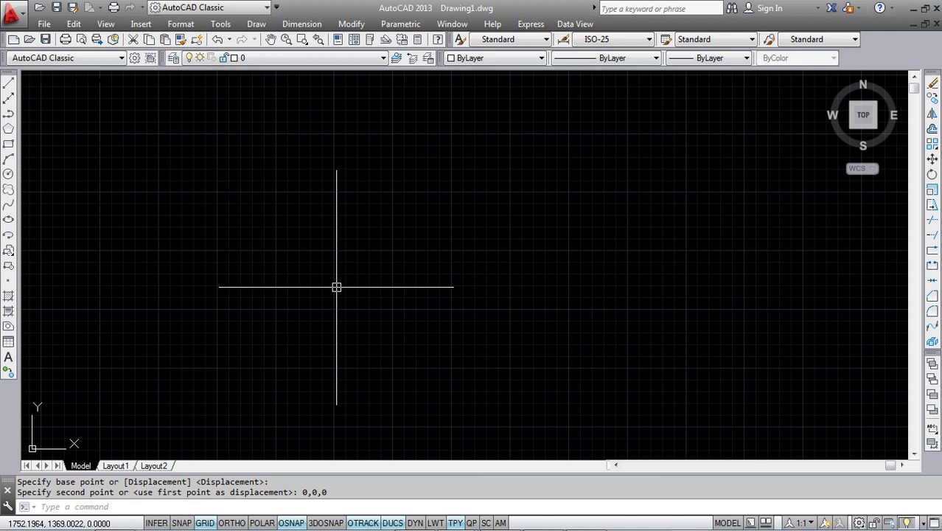
pyautogui.write('Z')
pyautogui.press('Return')
pyautogui.write('A')
pyautogui.press('Return')
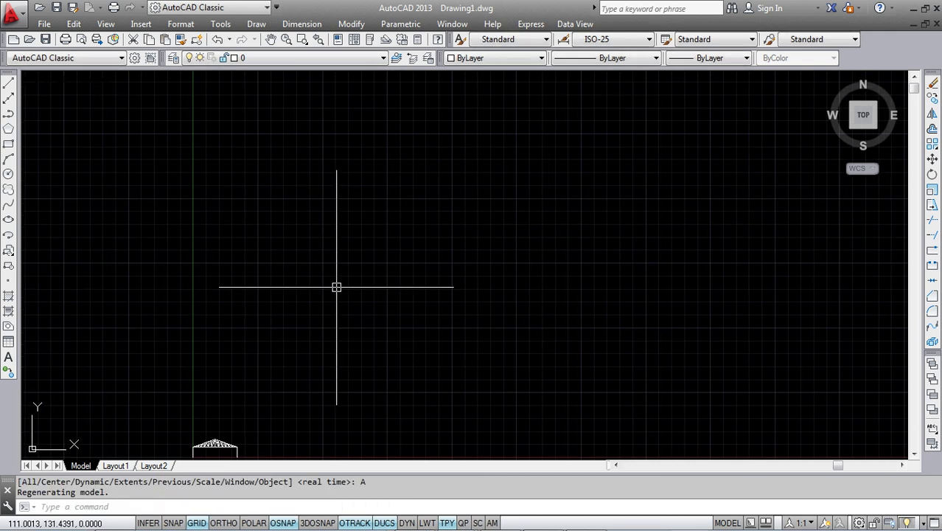
pyautogui.scroll(10, 296, 310)
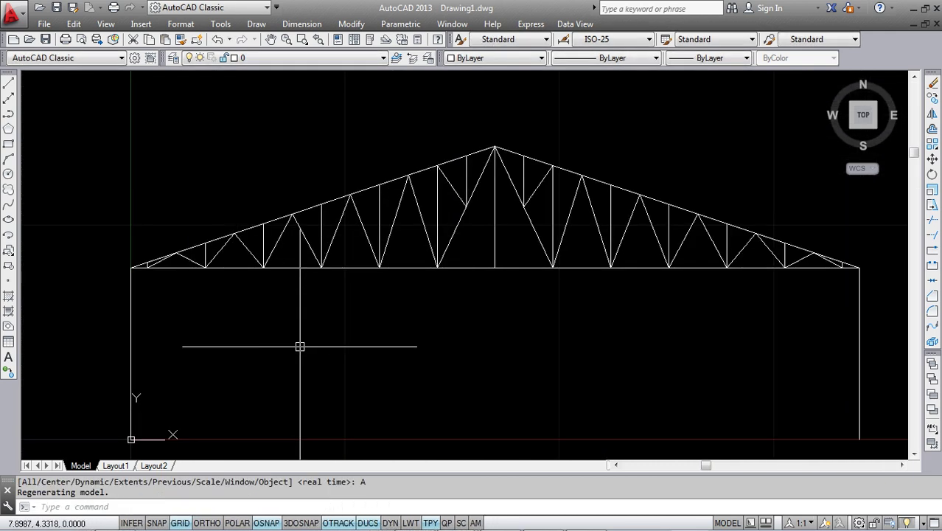
pyautogui.scroll(-2, 292, 299)
pyautogui.scroll(2, 252, 293)
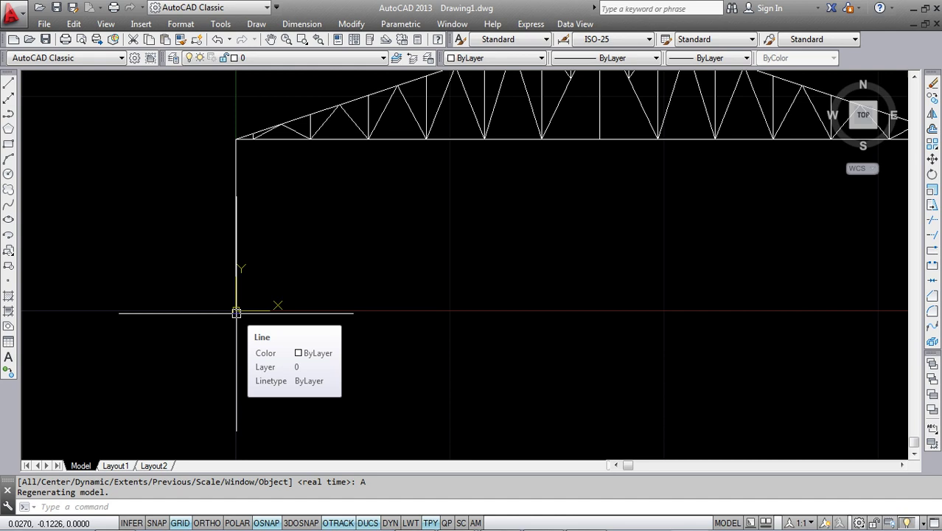
pyautogui.scroll(-2, 243, 272)
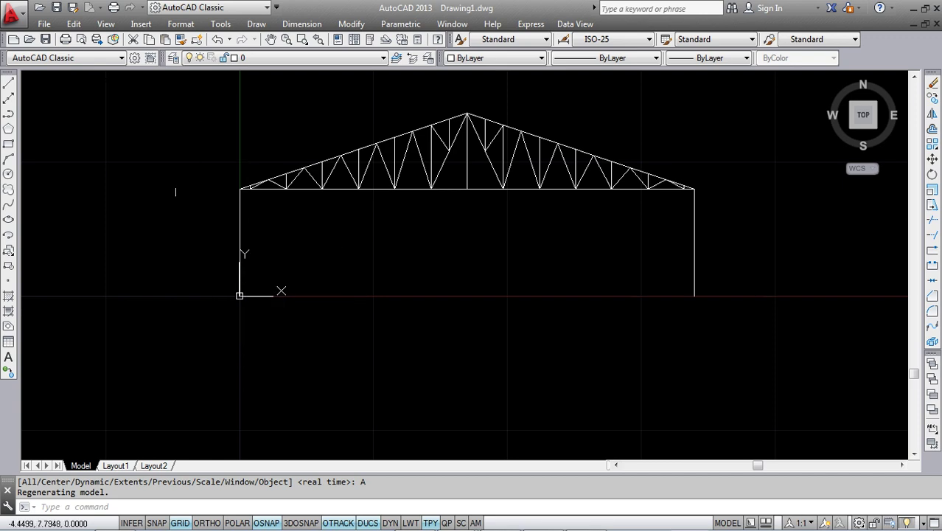
# Start saving the drawing as a new file, with the EXAMPLE folder on the Desktop as its destination.
pyautogui.click(43, 24)
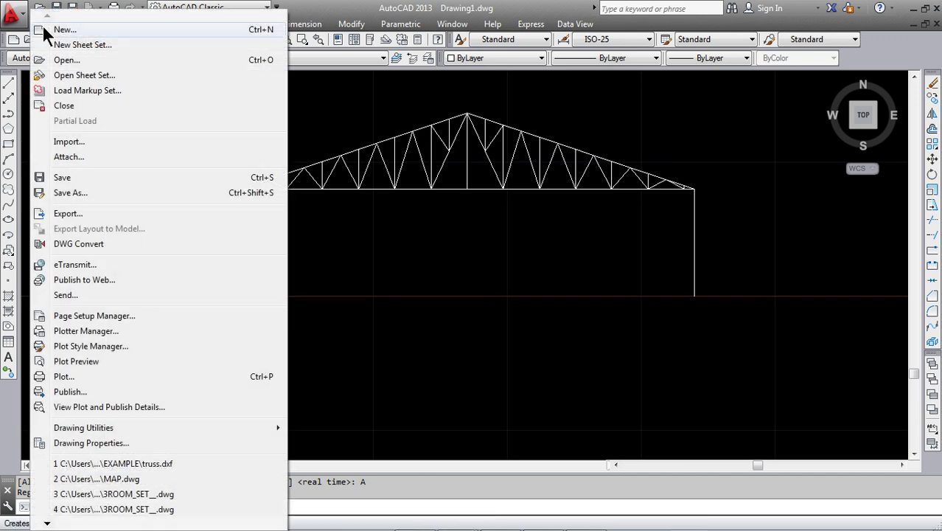
pyautogui.click(67, 190)
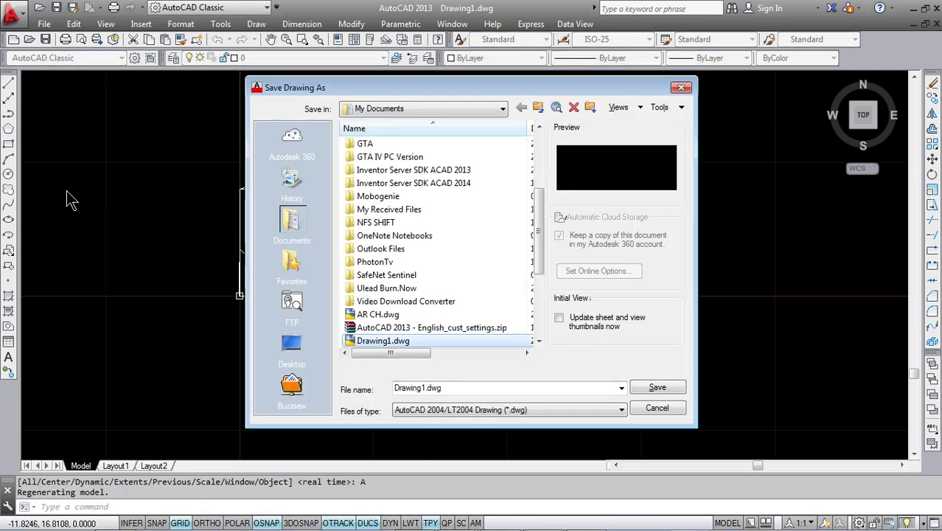
pyautogui.click(501, 108)
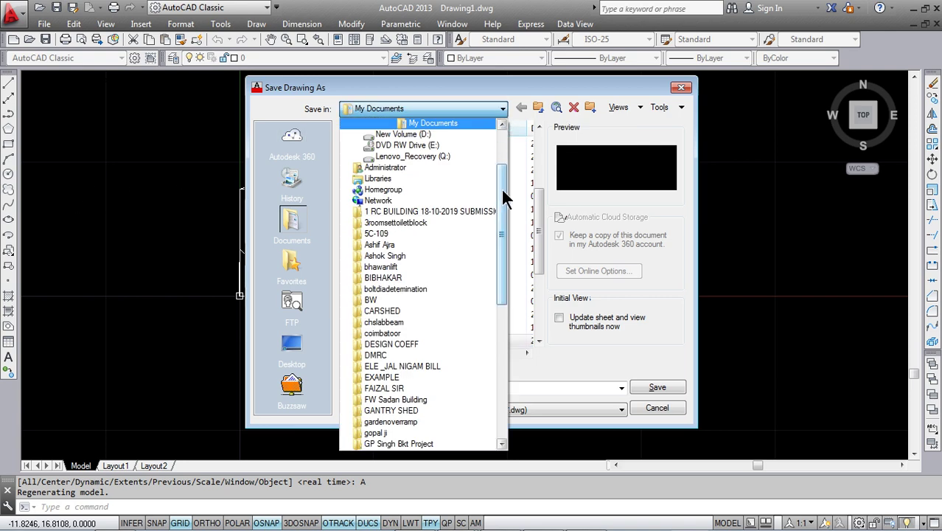
pyautogui.scroll(3, 500, 187)
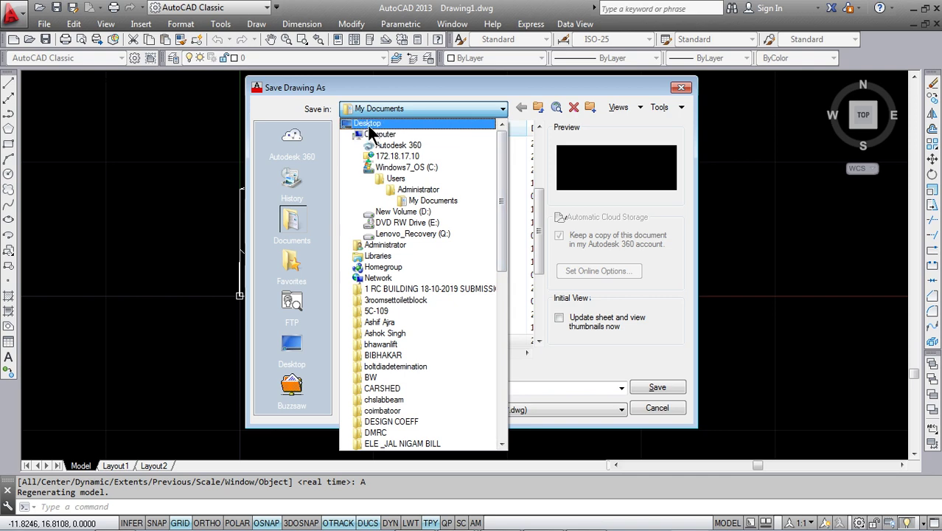
pyautogui.click(373, 123)
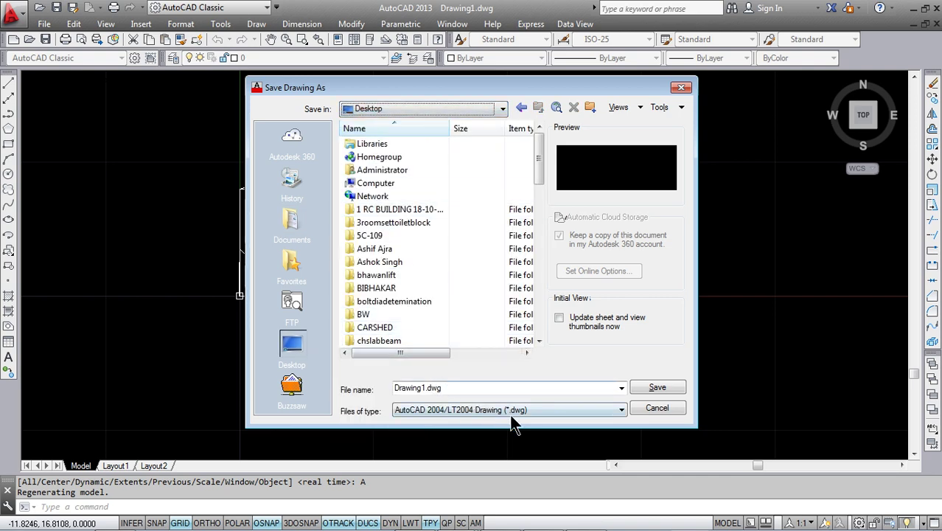
pyautogui.click(621, 412)
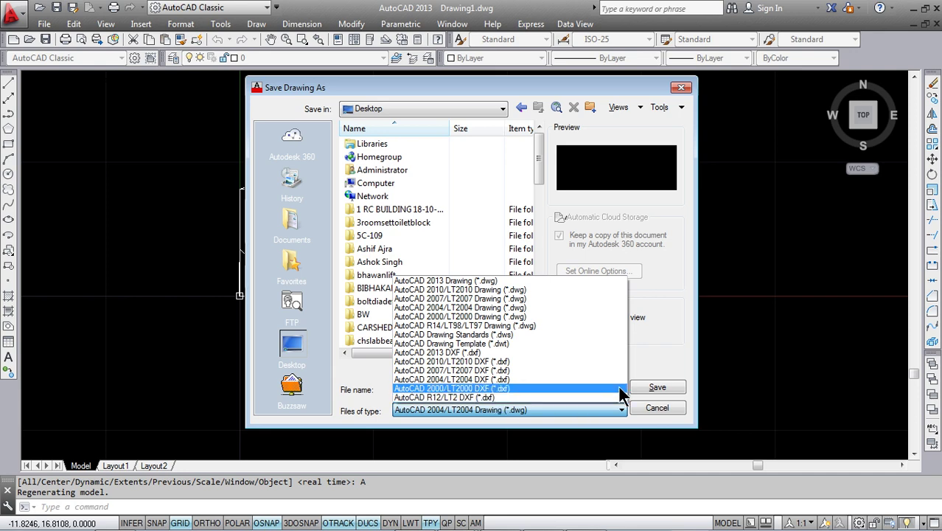
pyautogui.press('Escape')
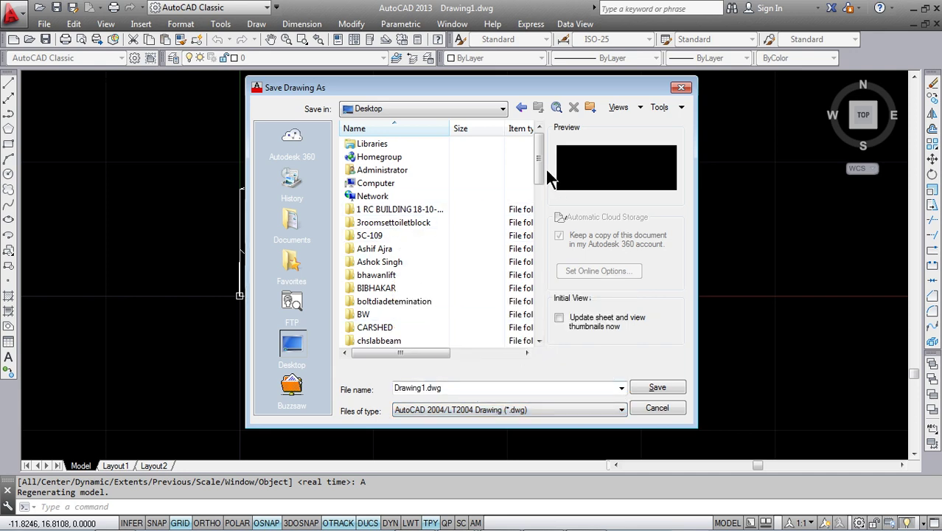
pyautogui.moveTo(537, 162); pyautogui.dragTo(453, 228)
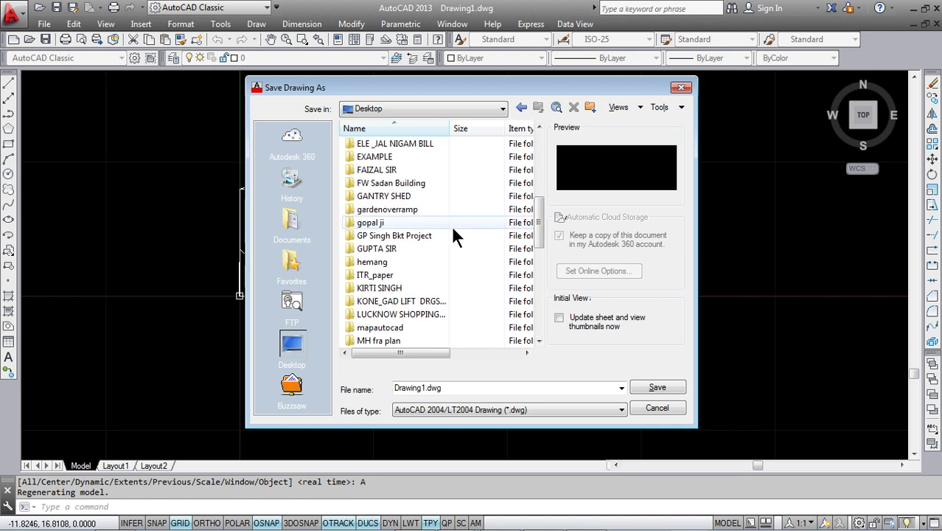
pyautogui.click(381, 158)
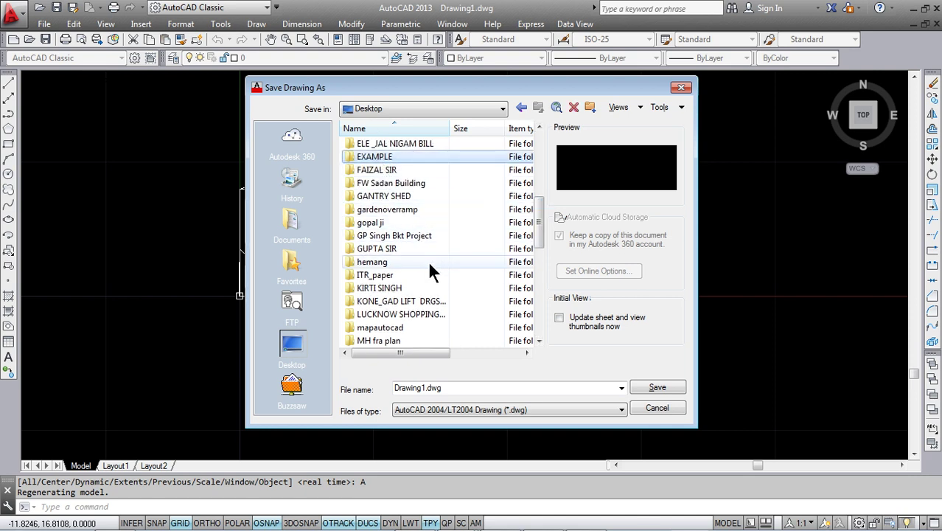
pyautogui.doubleClick(412, 154)
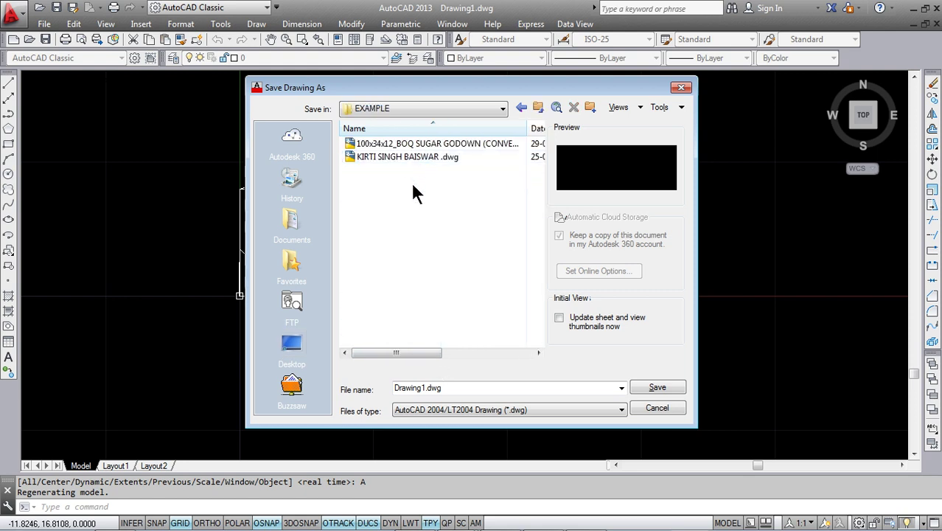
# Name the file TRUSS and save it as an AutoCAD 2004/LT2004 drawing.
pyautogui.doubleClick(425, 389)
pyautogui.click(425, 388)
pyautogui.press('BackSpace')
pyautogui.press('BackSpace')
pyautogui.press('BackSpace')
pyautogui.press('BackSpace')
pyautogui.press('BackSpace')
pyautogui.press('BackSpace')
pyautogui.press('BackSpace')
pyautogui.press('BackSpace')
pyautogui.write('TRUSS')
pyautogui.click(661, 385)
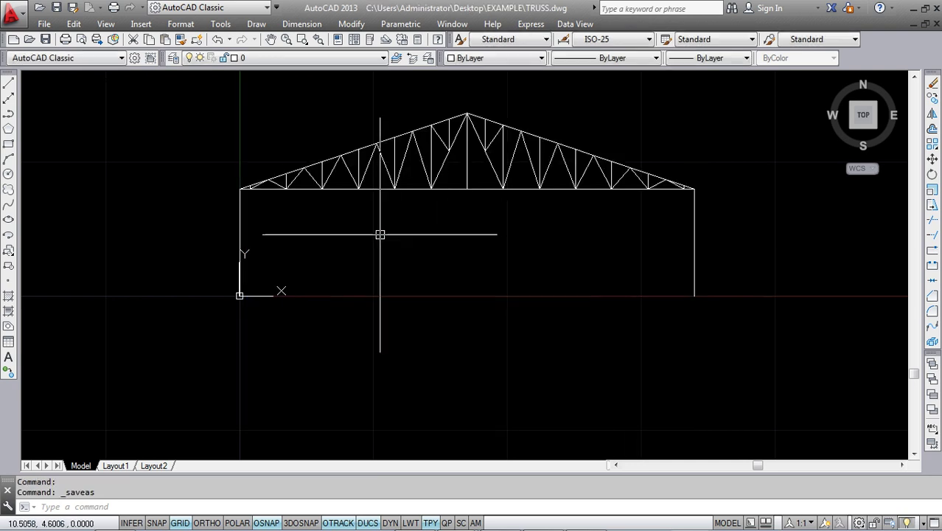
# Save a copy of the frame as TRUSS.dxf in AutoCAD 2004/LT2004 DXF format in the EXAMPLE folder.
pyautogui.scroll(-2, 335, 225)
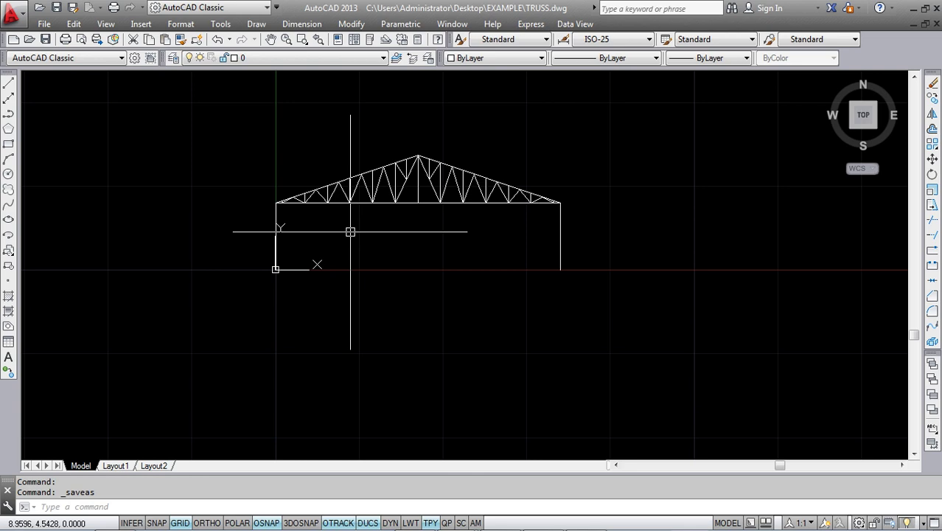
pyautogui.click(45, 25)
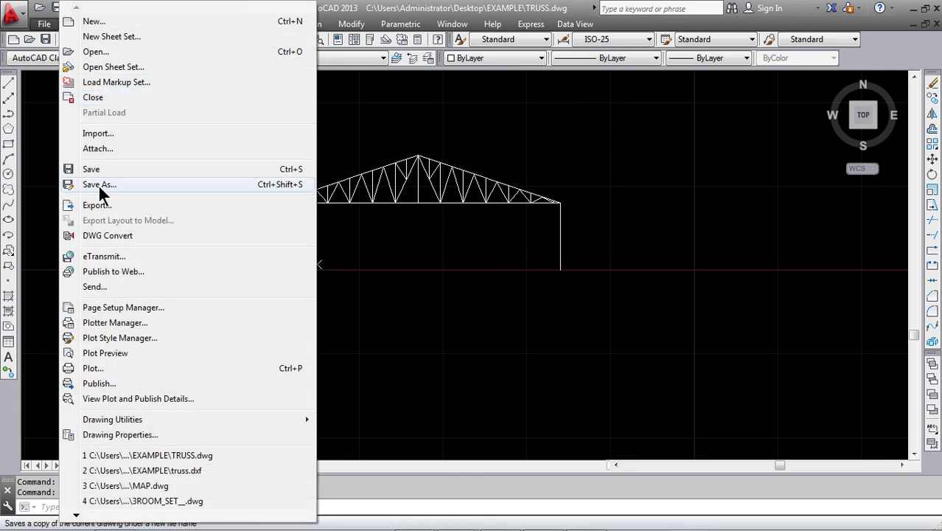
pyautogui.click(101, 186)
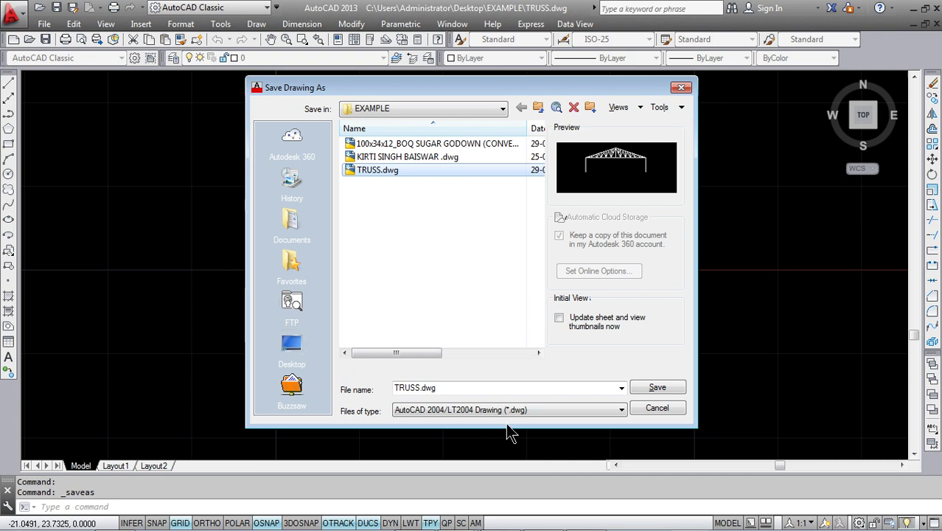
pyautogui.click(621, 410)
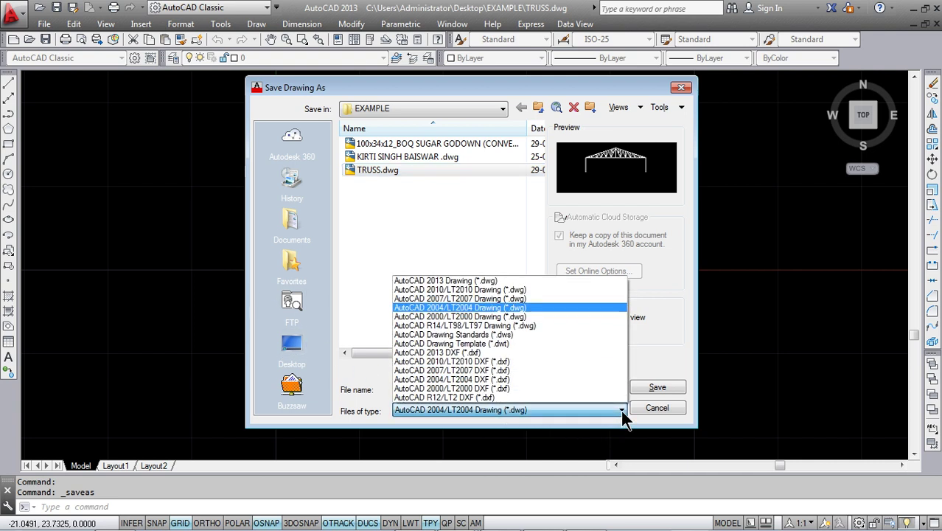
pyautogui.click(494, 379)
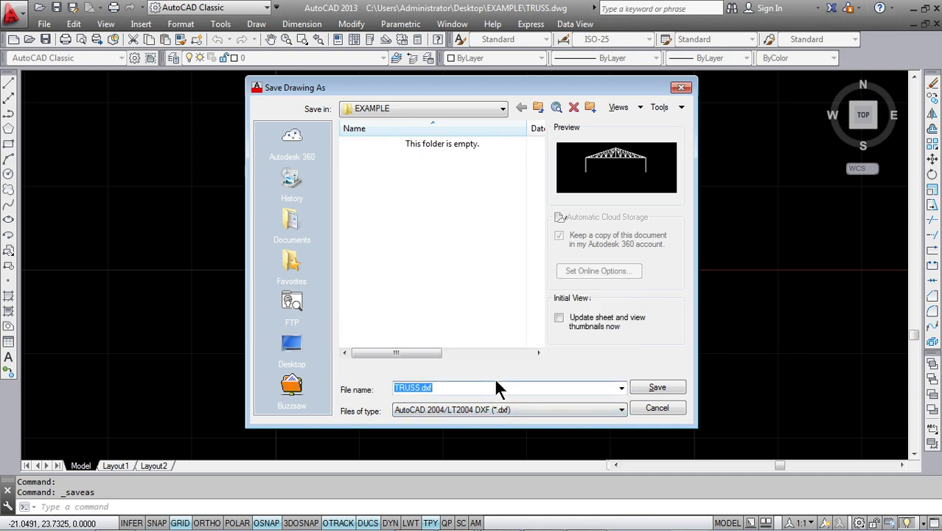
pyautogui.click(637, 384)
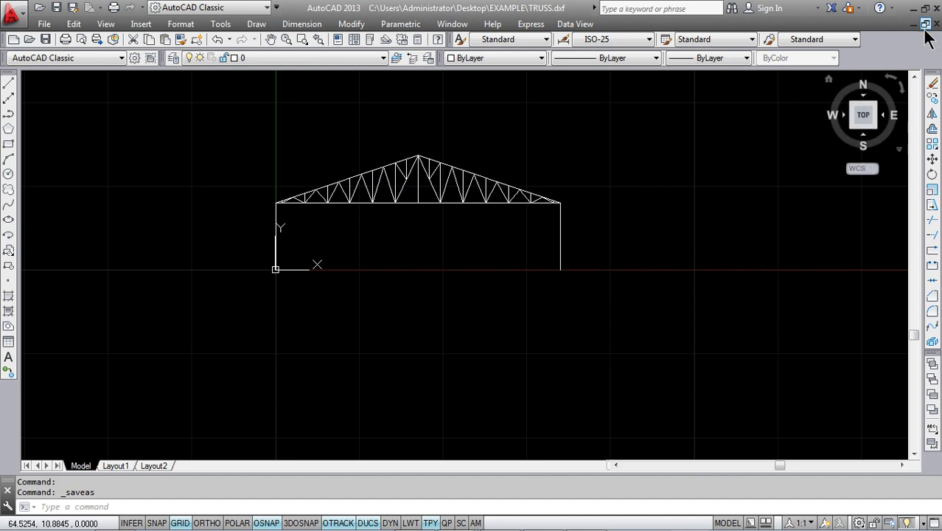
# Quit AutoCAD, saving the drawing over TRUSS.dwg in AutoCAD 2013 format, and check the saved files in the EXAMPLE folder on the Desktop.
pyautogui.click(936, 11)
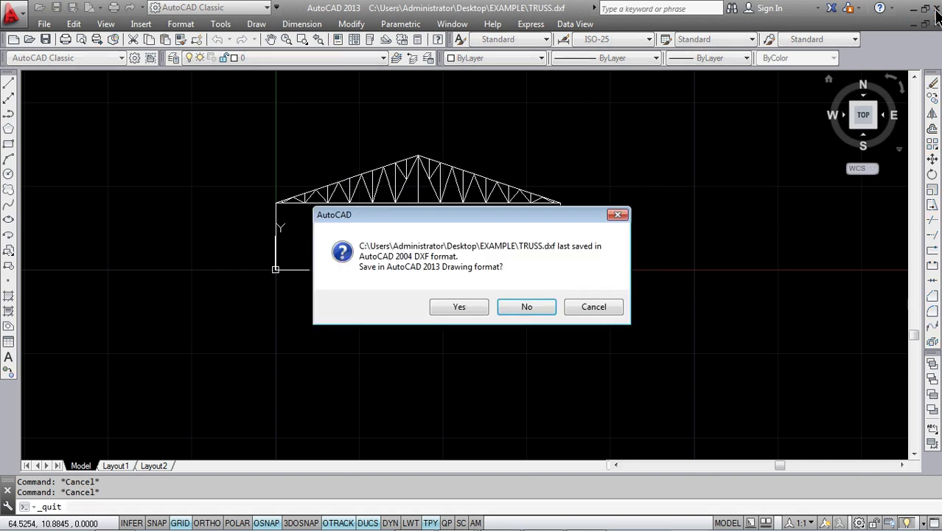
pyautogui.click(466, 310)
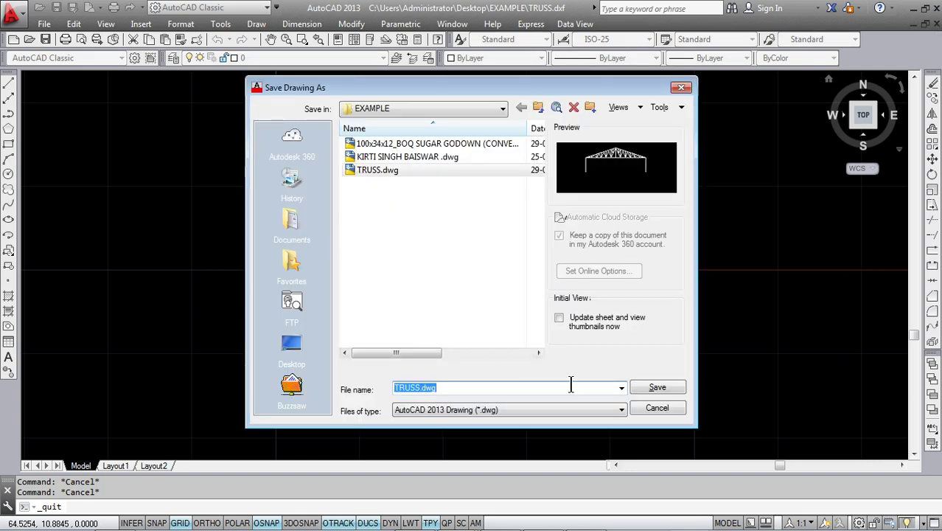
pyautogui.click(640, 387)
pyautogui.click(464, 289)
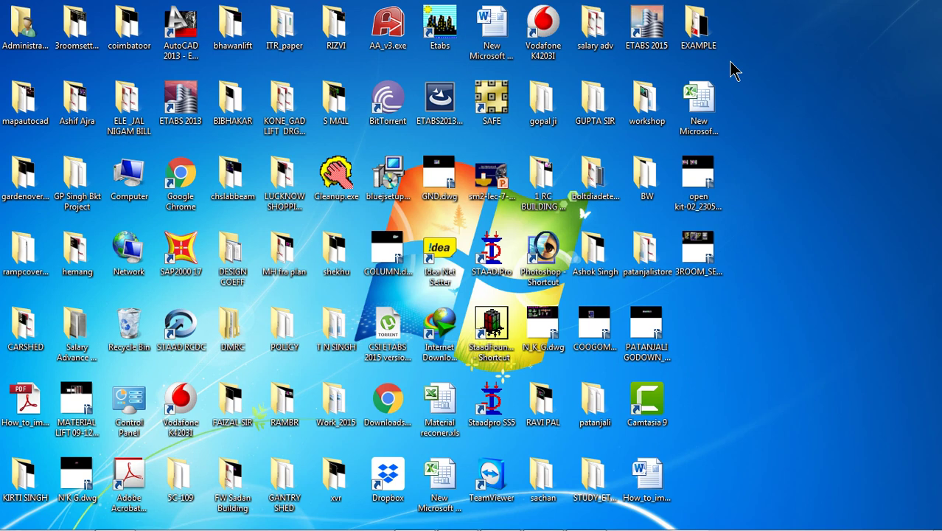
pyautogui.doubleClick(699, 28)
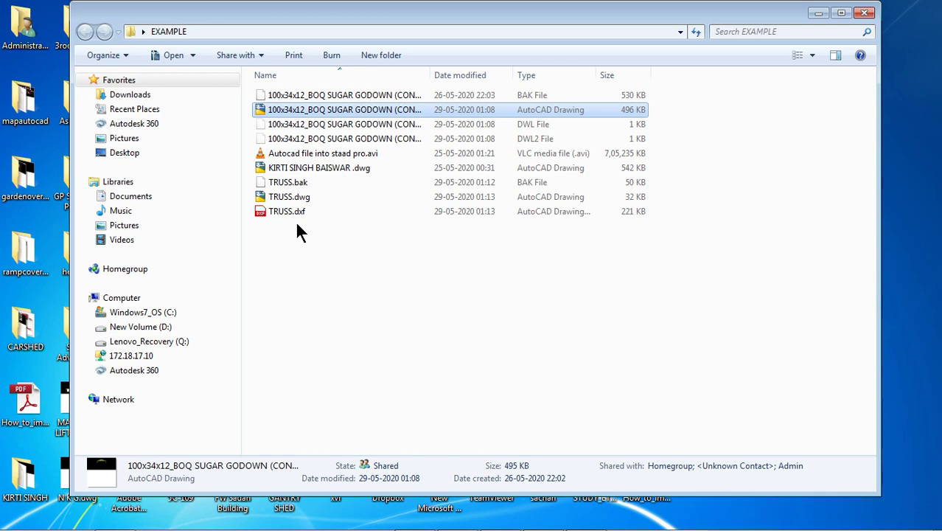
pyautogui.click(864, 14)
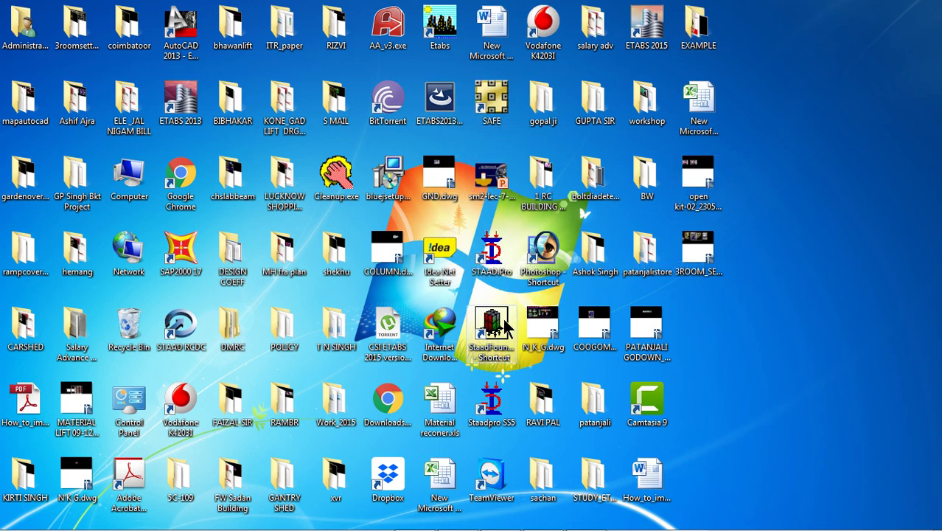
# Switch to STAAD.Pro and create a Space project named Structure1 in meters and kilonewtons, starting with Add Beam, and close the snap grid.
pyautogui.doubleClick(492, 415)
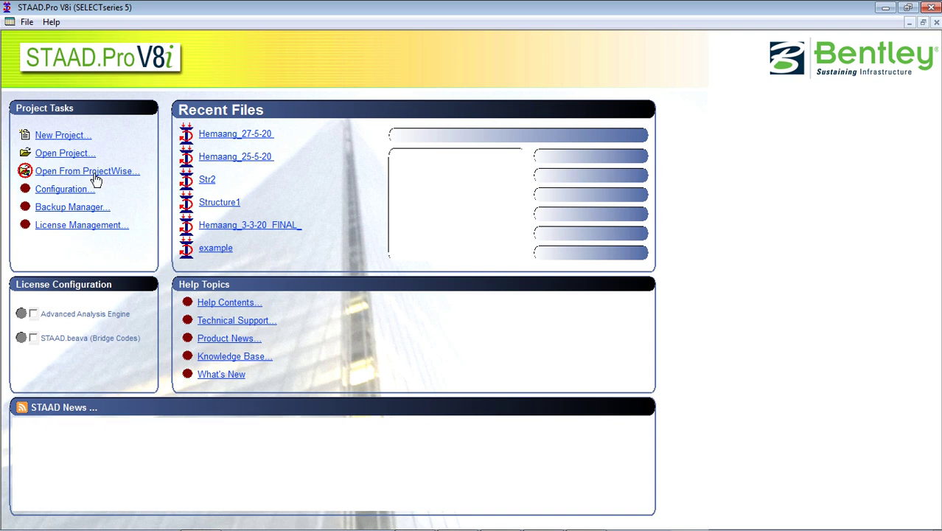
pyautogui.click(74, 140)
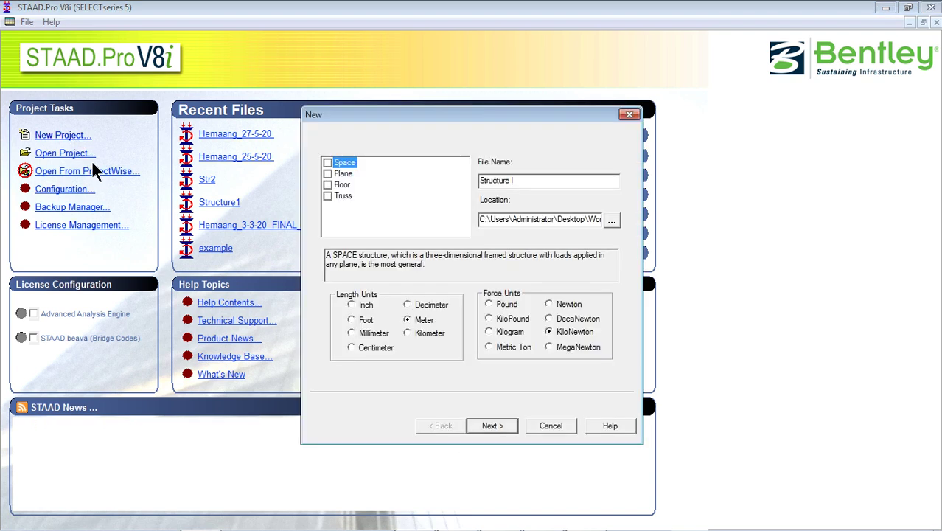
pyautogui.click(487, 427)
pyautogui.click(497, 312)
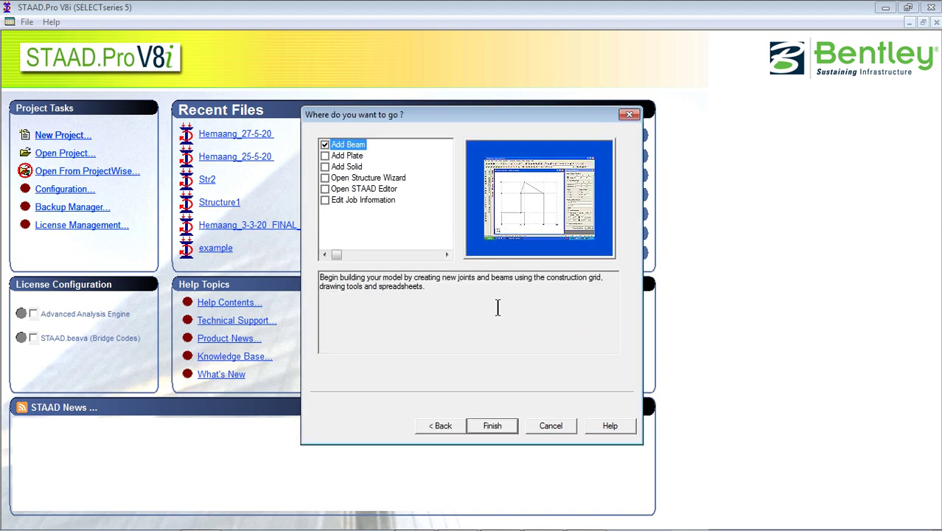
pyautogui.click(499, 430)
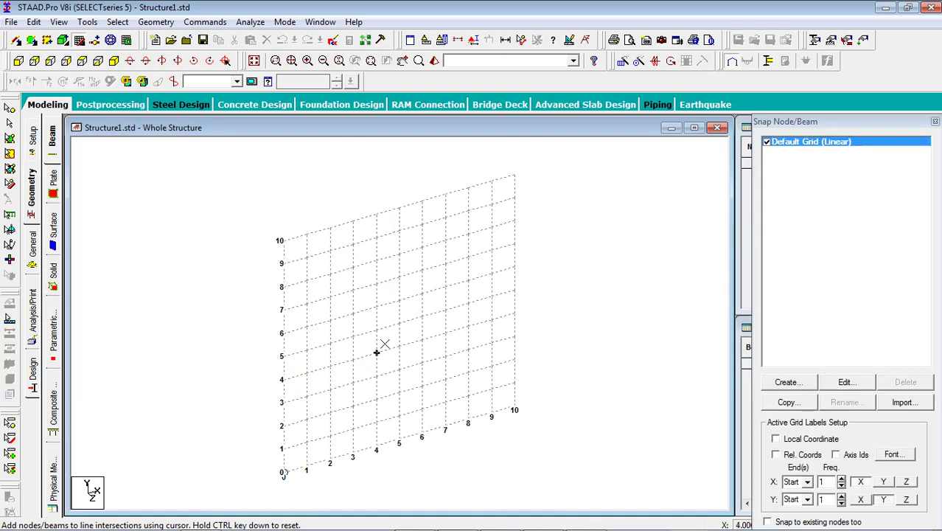
pyautogui.click(79, 40)
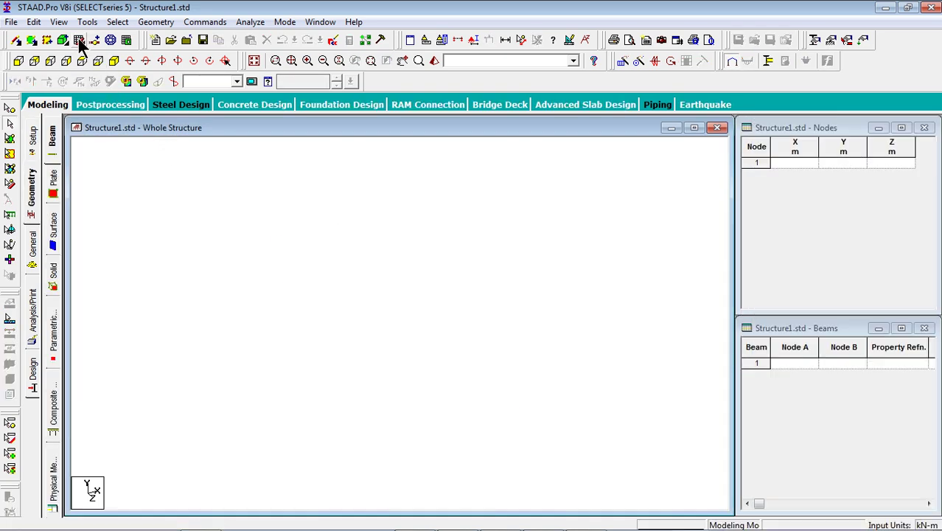
# Start a 3D DXF import and browse to the EXAMPLE folder on the Desktop.
pyautogui.click(11, 23)
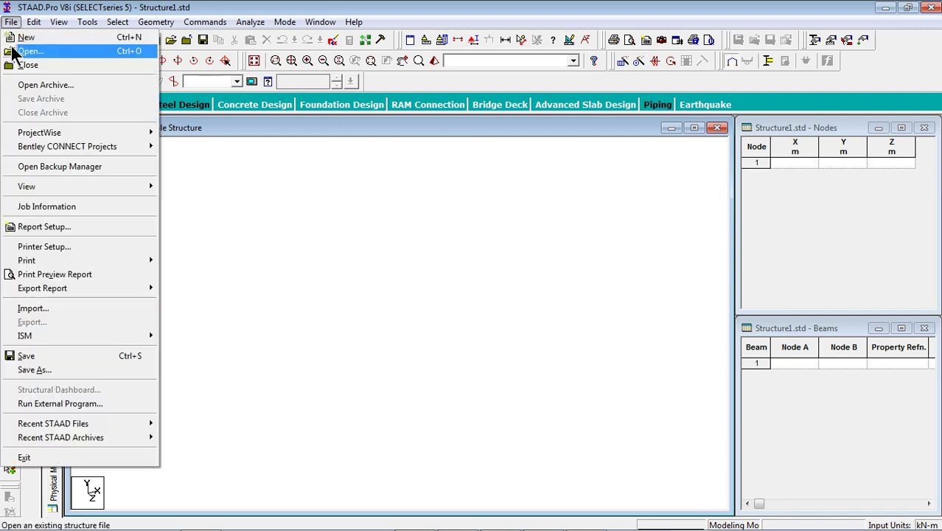
pyautogui.click(34, 310)
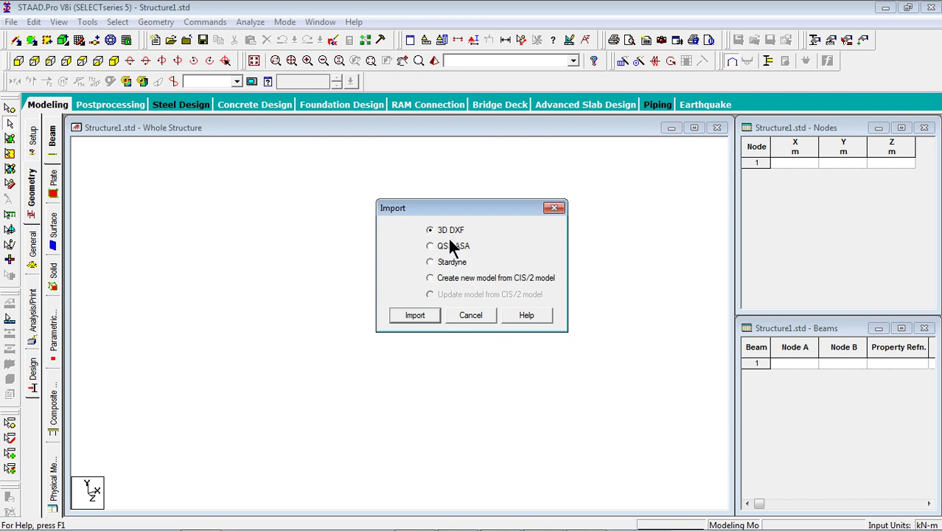
pyautogui.click(414, 320)
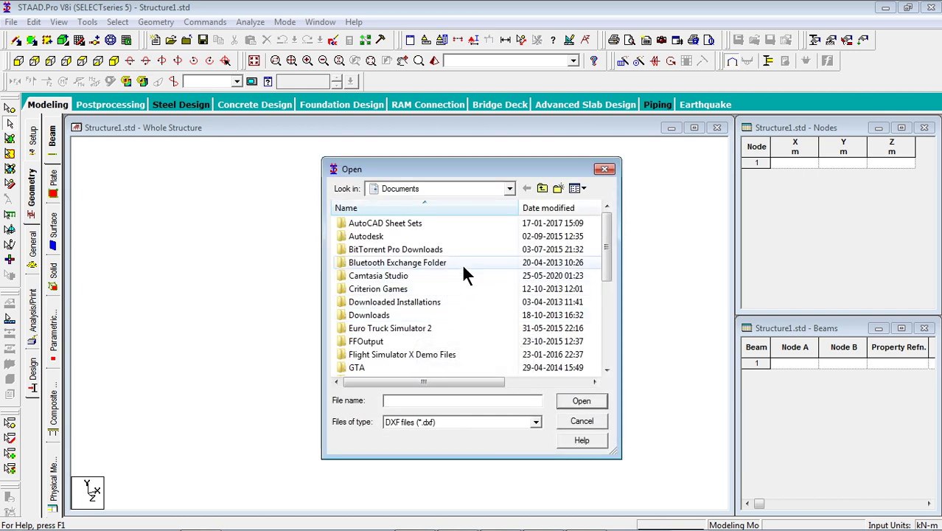
pyautogui.click(509, 191)
pyautogui.moveTo(508, 253); pyautogui.dragTo(515, 208)
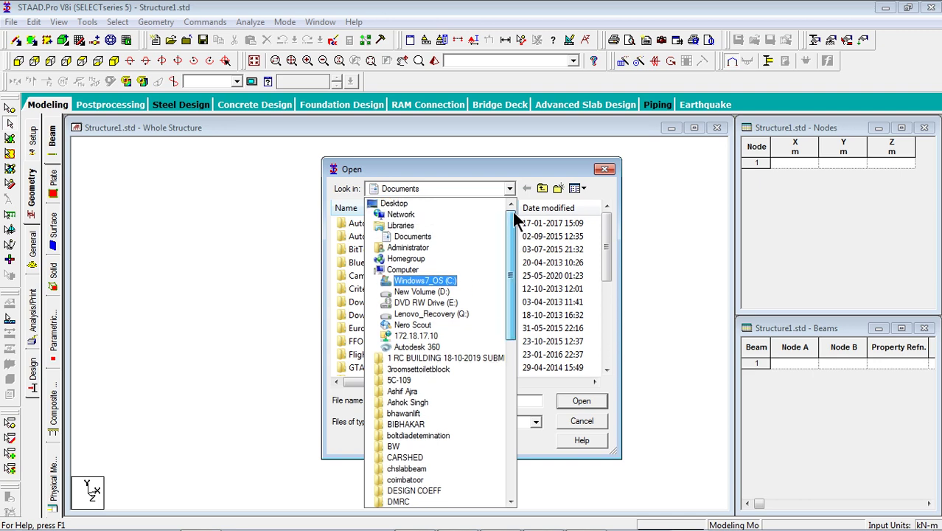
pyautogui.click(413, 204)
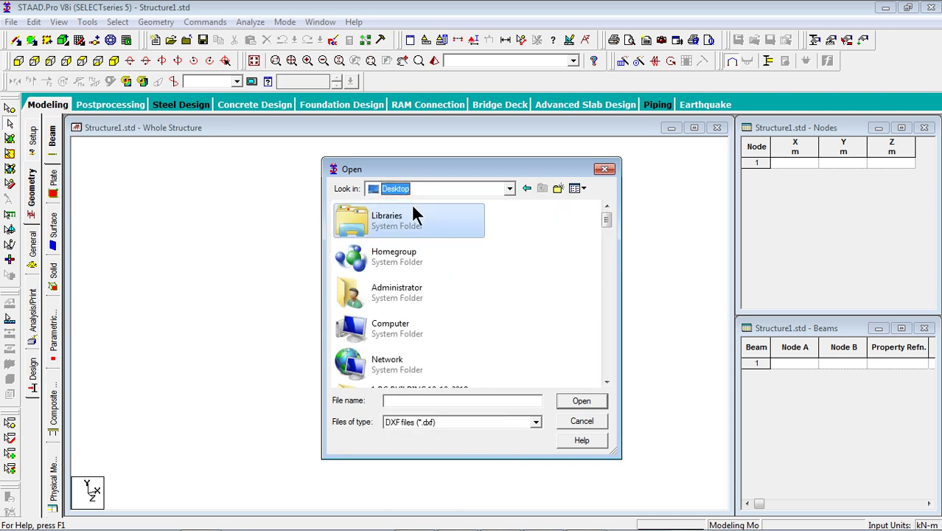
pyautogui.moveTo(603, 224); pyautogui.dragTo(587, 278)
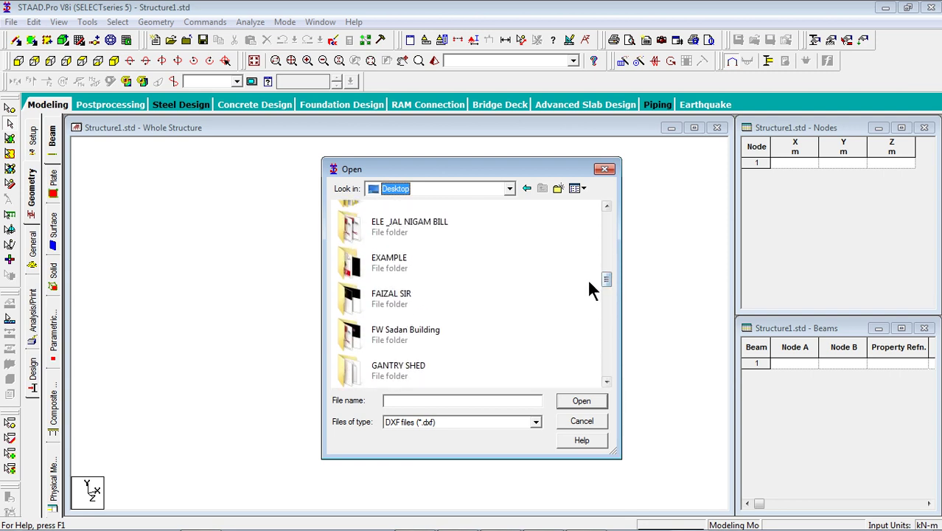
pyautogui.click(401, 265)
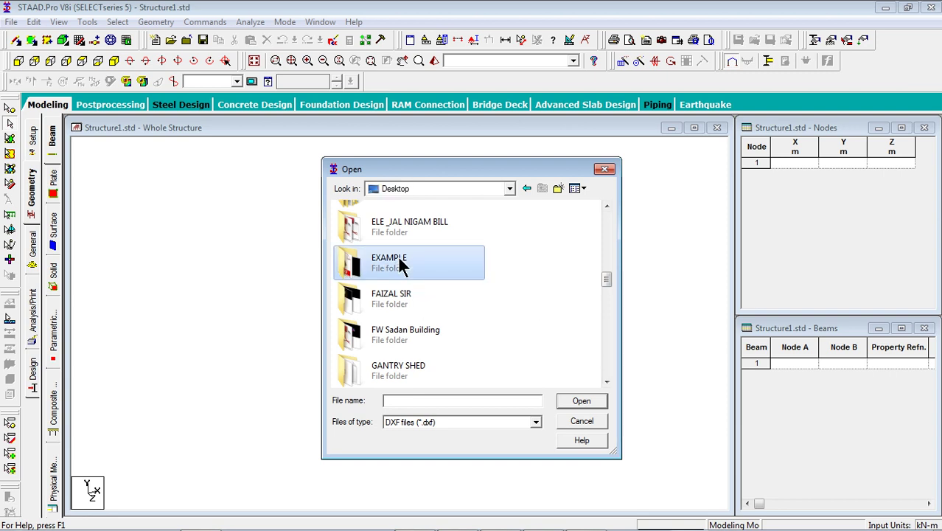
pyautogui.click(398, 260)
pyautogui.click(400, 263)
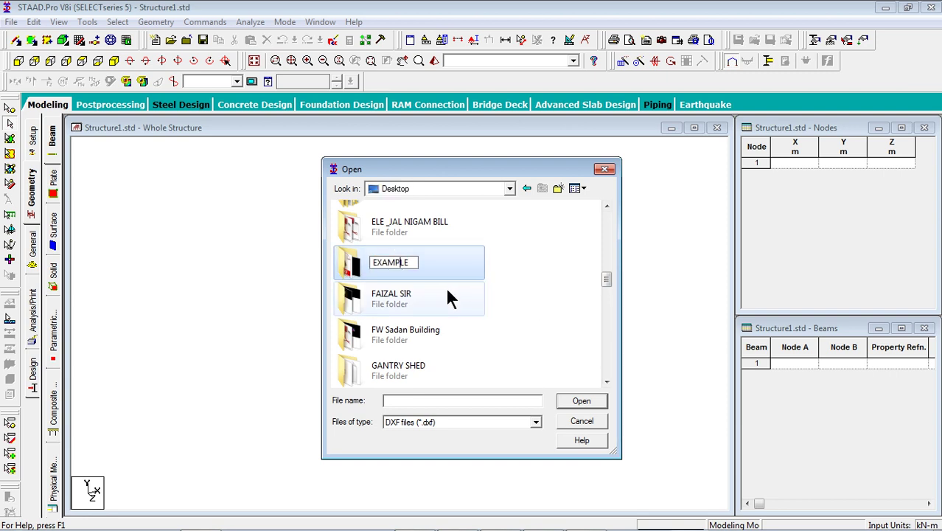
pyautogui.doubleClick(389, 263)
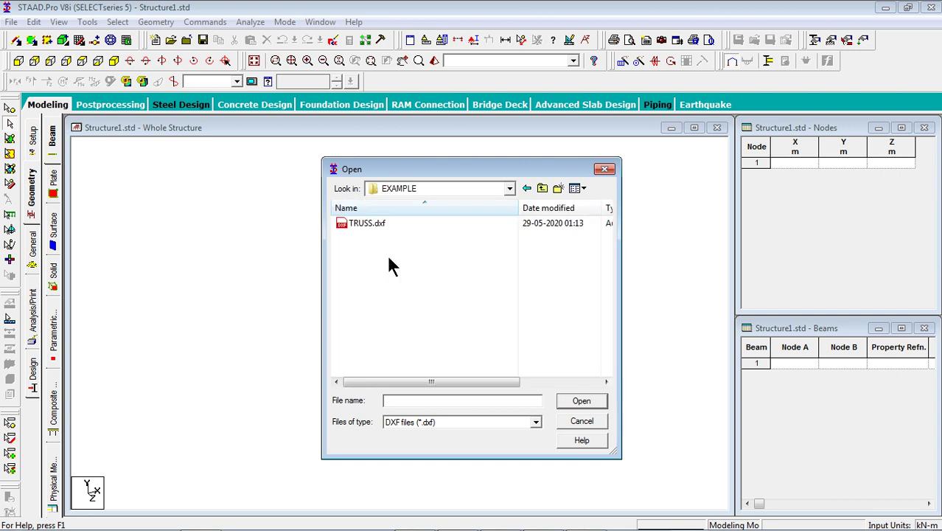
# Import TRUSS.dxf with the structure convention No Change and input units of Meter and KiloNewton.
pyautogui.click(368, 230)
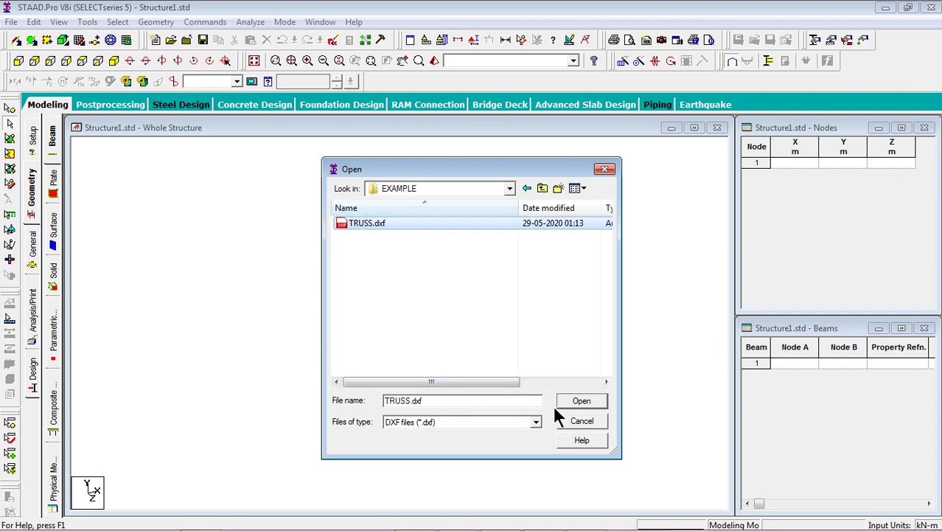
pyautogui.click(577, 402)
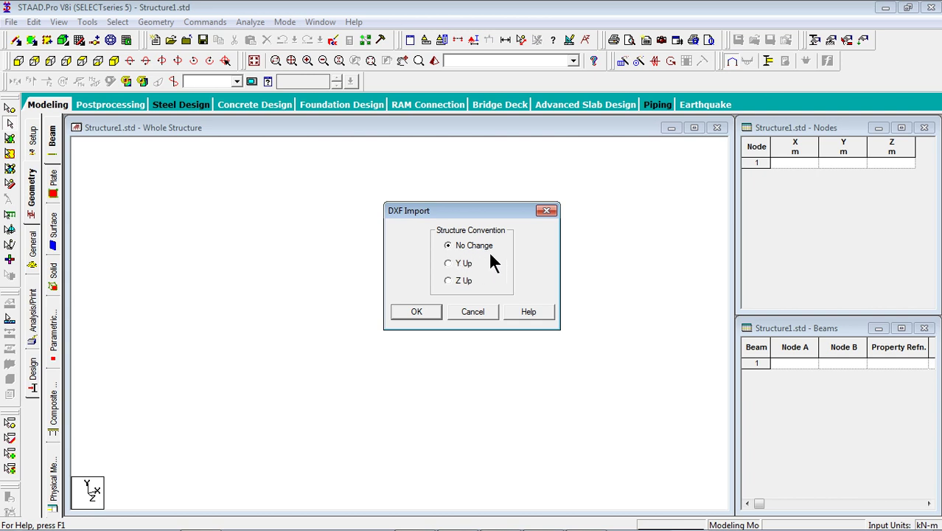
pyautogui.click(417, 311)
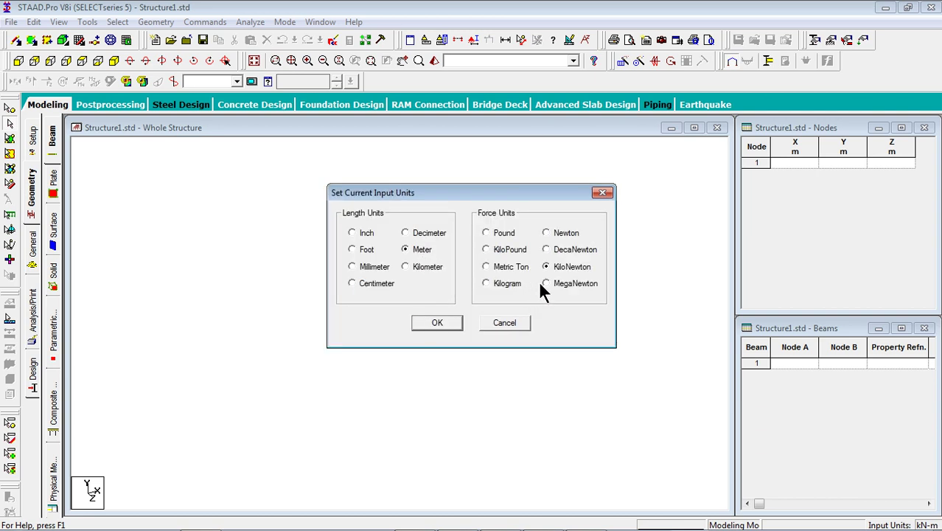
pyautogui.click(437, 323)
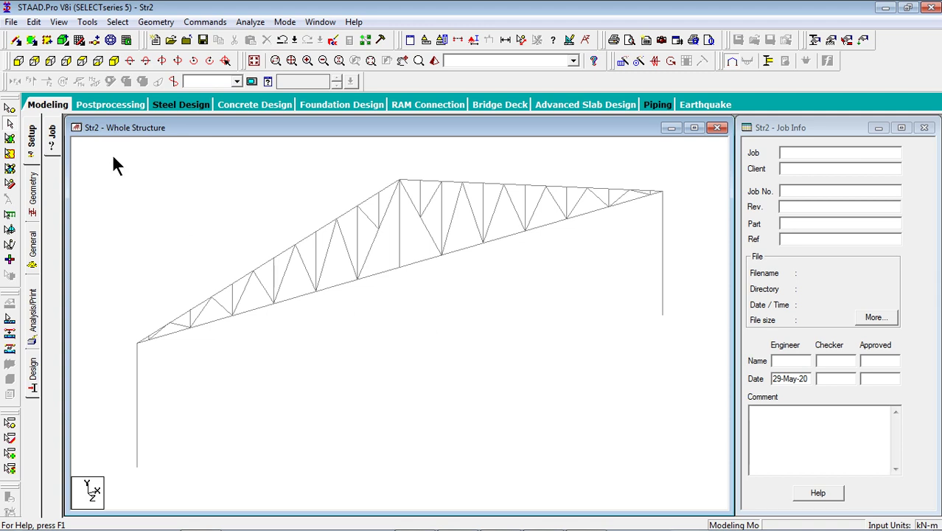
# View the imported frame from the front and measure the span between the column tops and the left column's height.
pyautogui.click(18, 60)
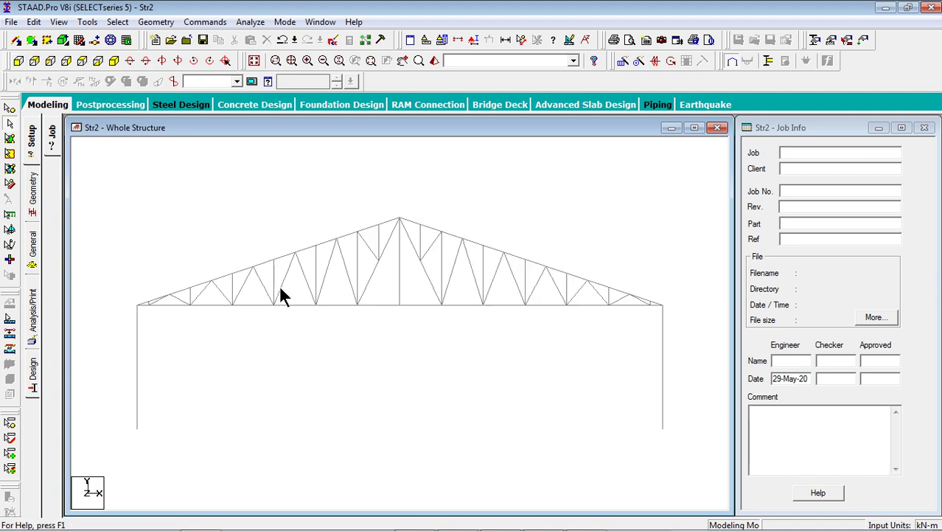
pyautogui.moveTo(380, 366); pyautogui.dragTo(377, 319, button='middle')
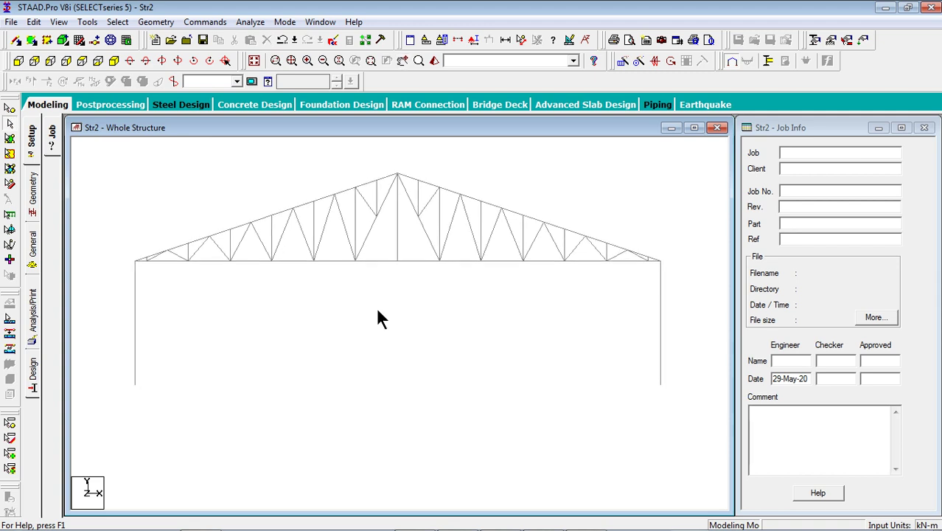
pyautogui.click(519, 39)
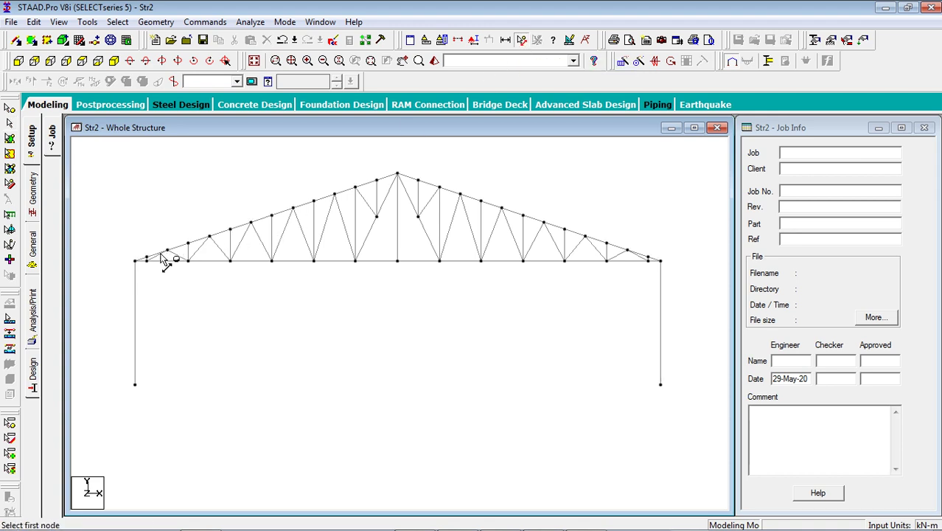
pyautogui.click(135, 260)
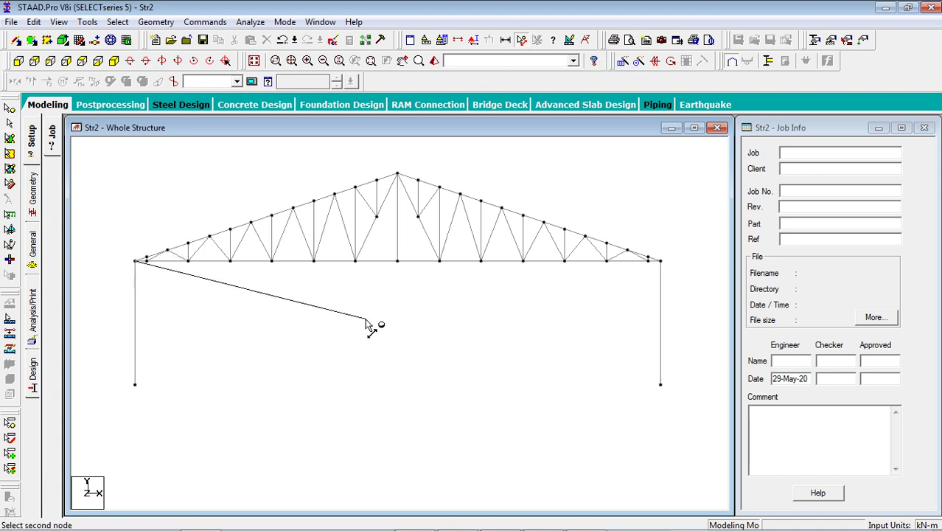
pyautogui.click(660, 261)
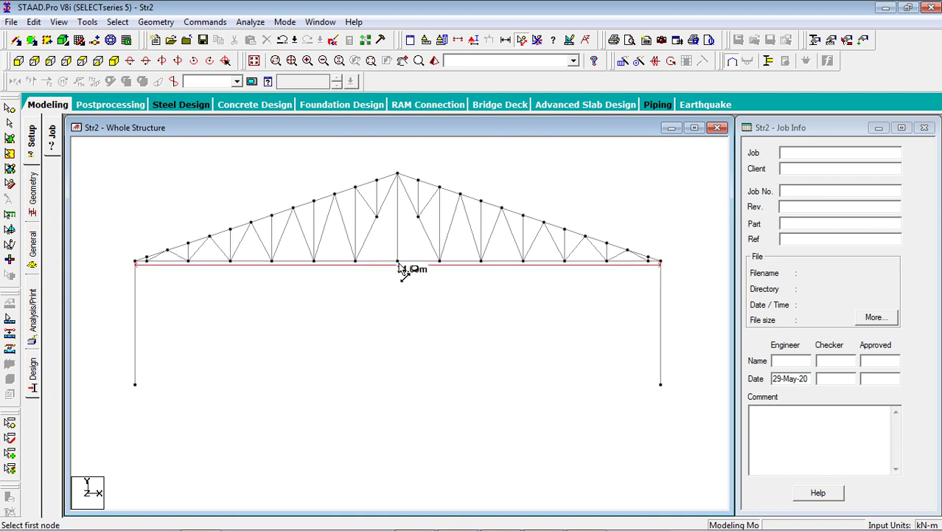
pyautogui.click(136, 262)
pyautogui.click(135, 385)
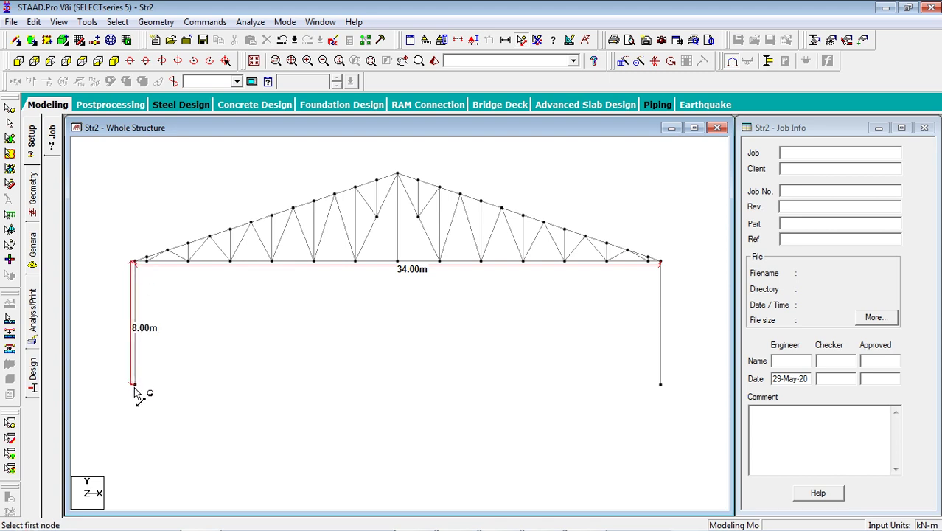
pyautogui.press('Escape')
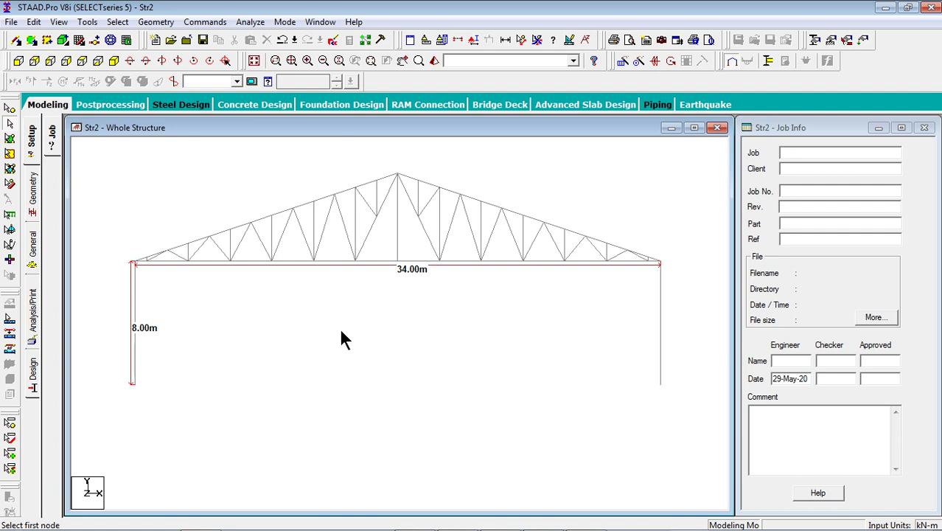
# Check the imported model for multiple structures and close the resulting list.
pyautogui.click(87, 22)
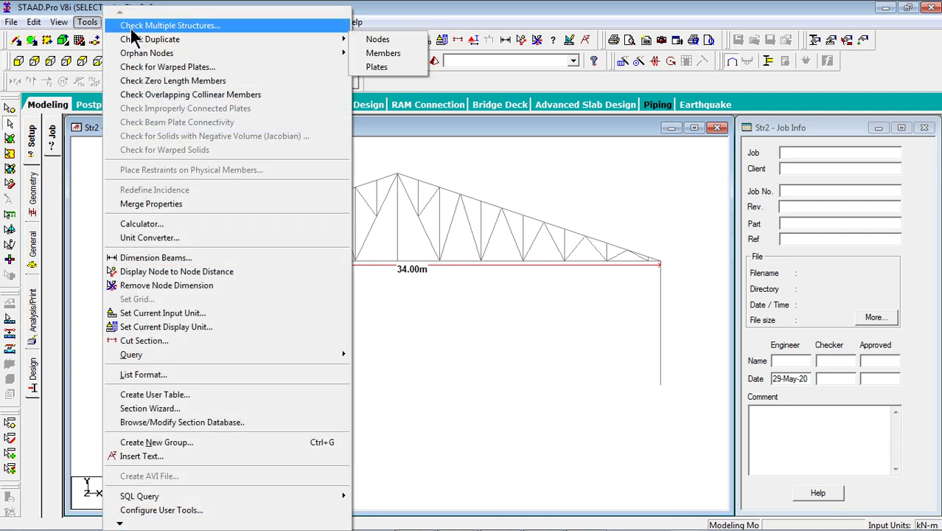
pyautogui.click(130, 26)
pyautogui.click(112, 169)
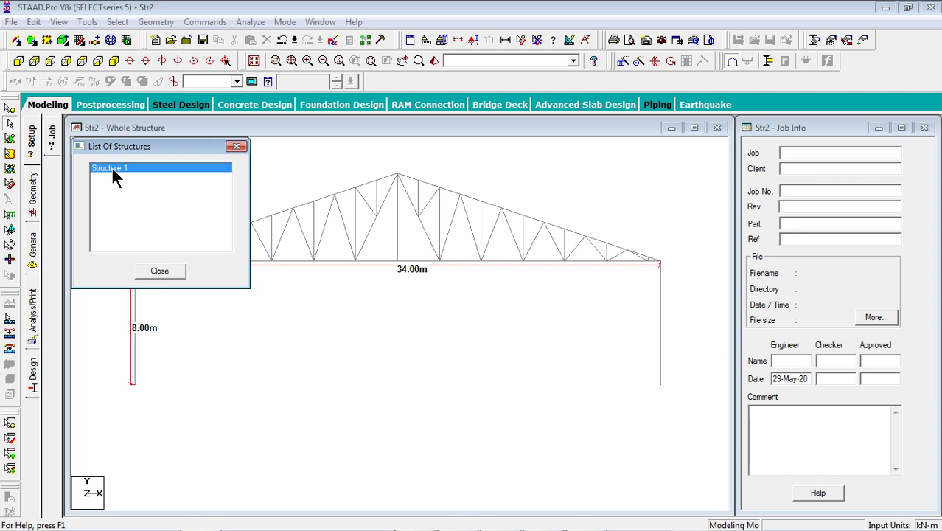
pyautogui.click(160, 271)
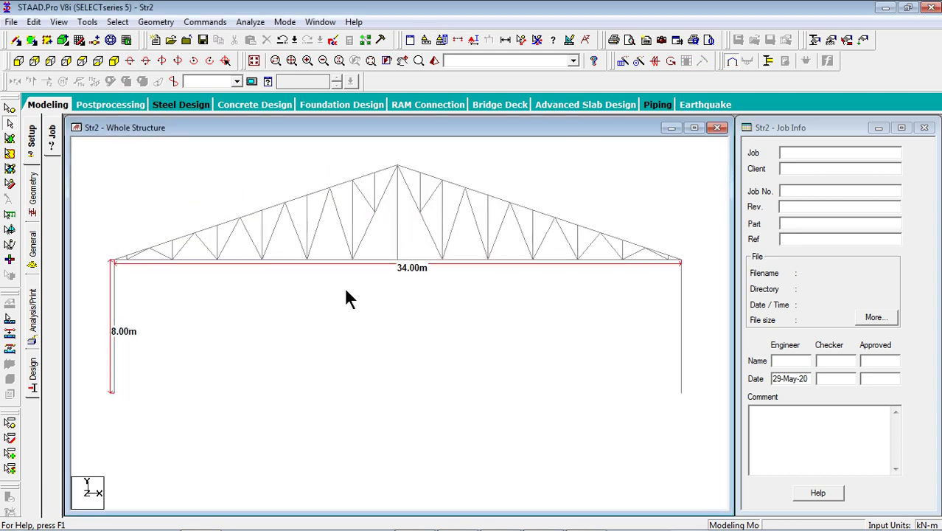
# Select the truss's bottom chord to check whether it is one undivided member, and clear the selection.
pyautogui.click(372, 261)
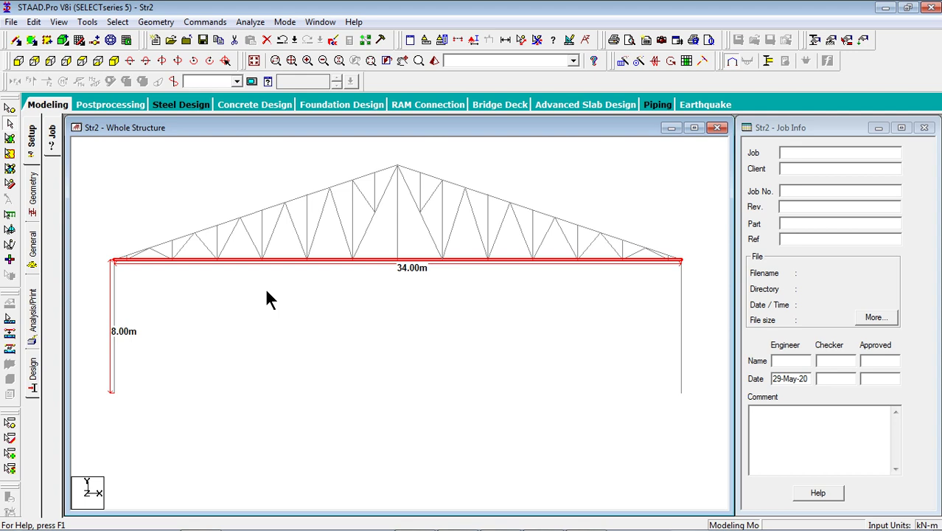
pyautogui.scroll(-4, 266, 289)
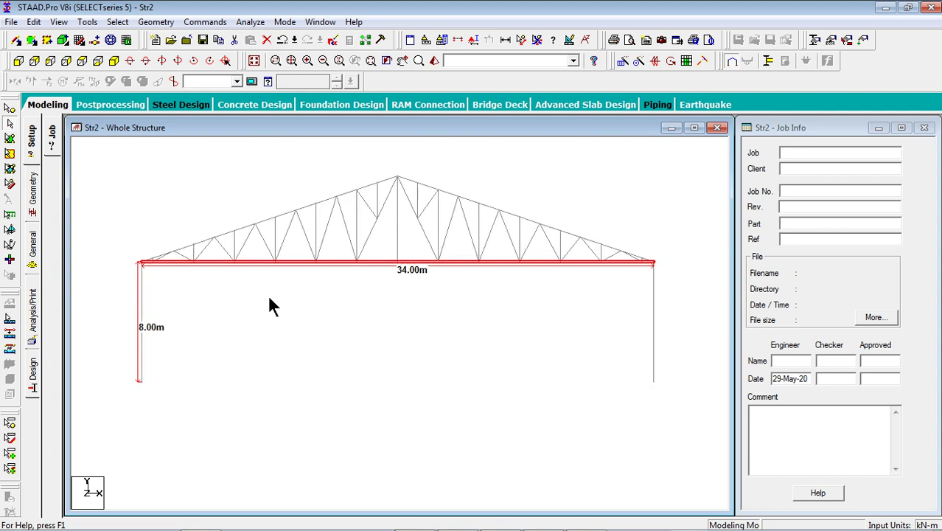
pyautogui.click(287, 327)
pyautogui.scroll(-1, 557, 211)
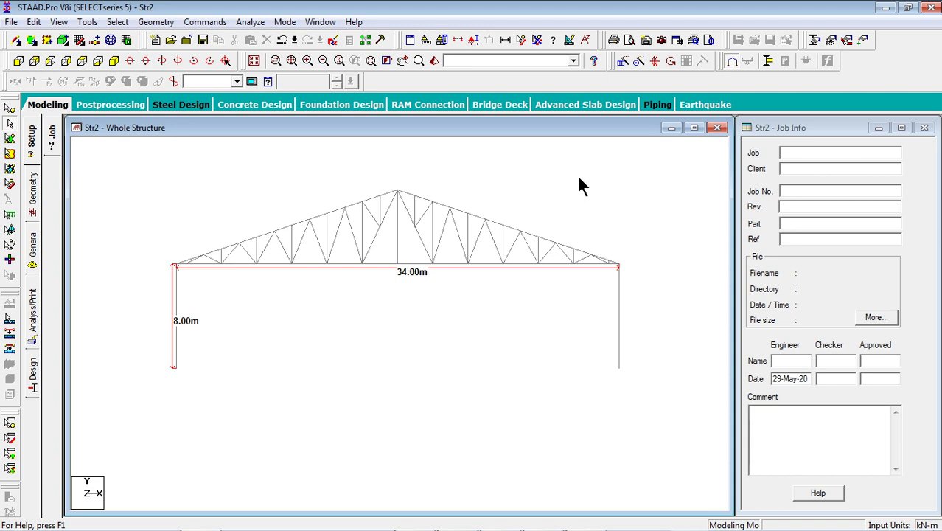
# Select the entire frame and intersect all selected members to split them at their crossing points.
pyautogui.scroll(-1, 579, 177)
pyautogui.moveTo(667, 151); pyautogui.dragTo(167, 410)
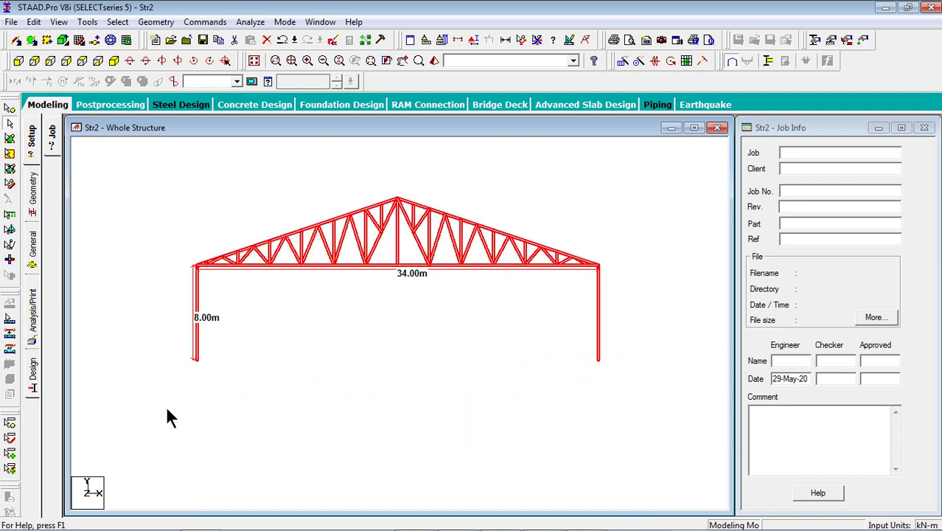
pyautogui.click(155, 22)
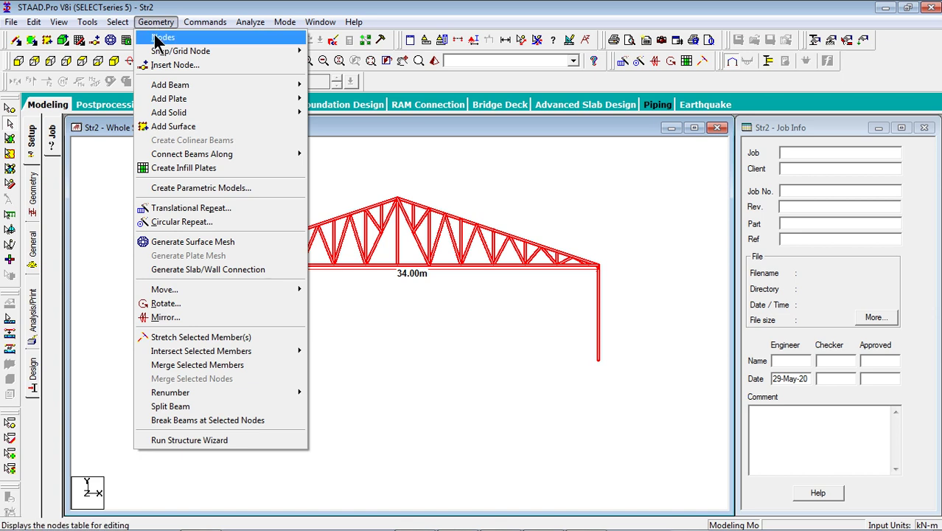
pyautogui.moveTo(201, 353)
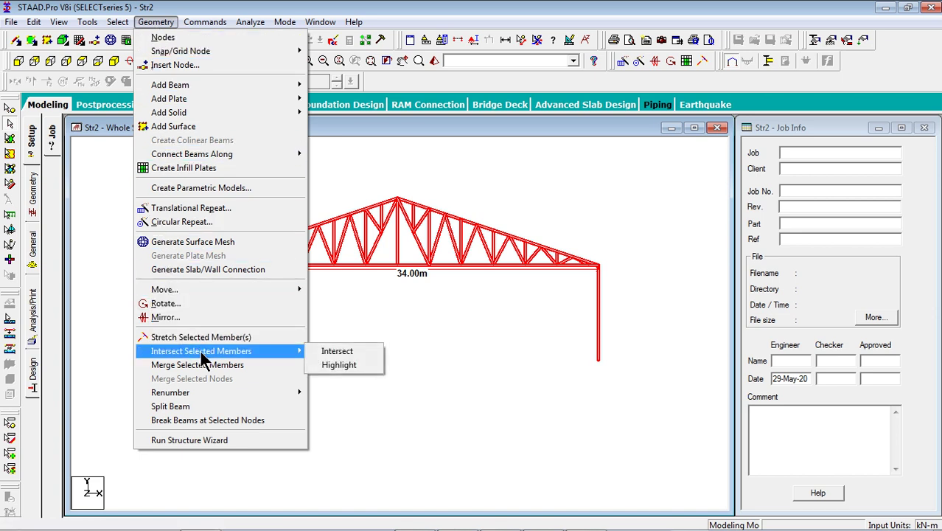
pyautogui.click(328, 354)
pyautogui.click(417, 295)
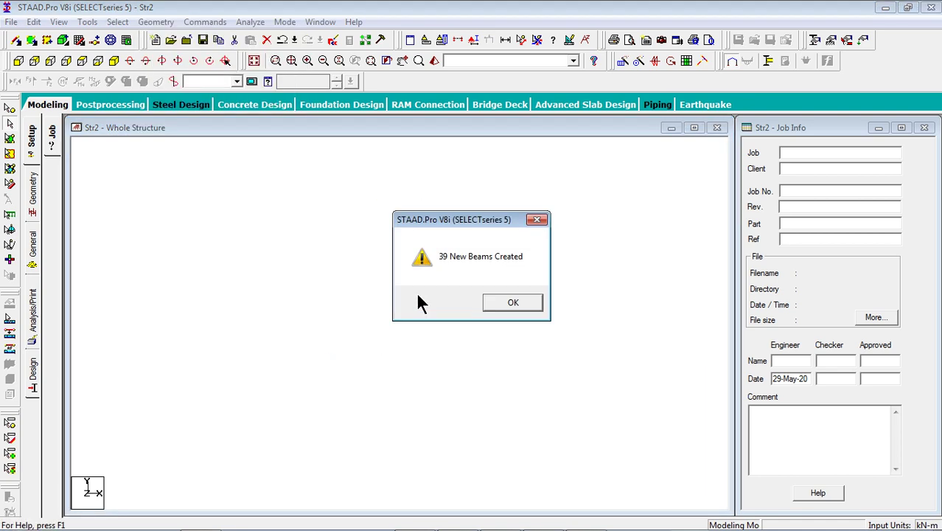
pyautogui.click(513, 303)
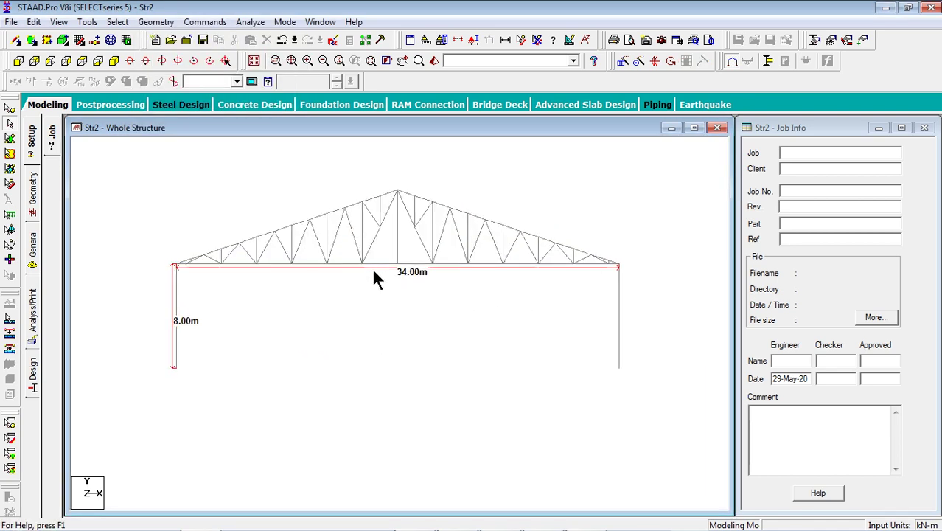
# Select individual bottom-chord and right top-chord segments to check that the members are split at the truss joints.
pyautogui.scroll(3, 373, 272)
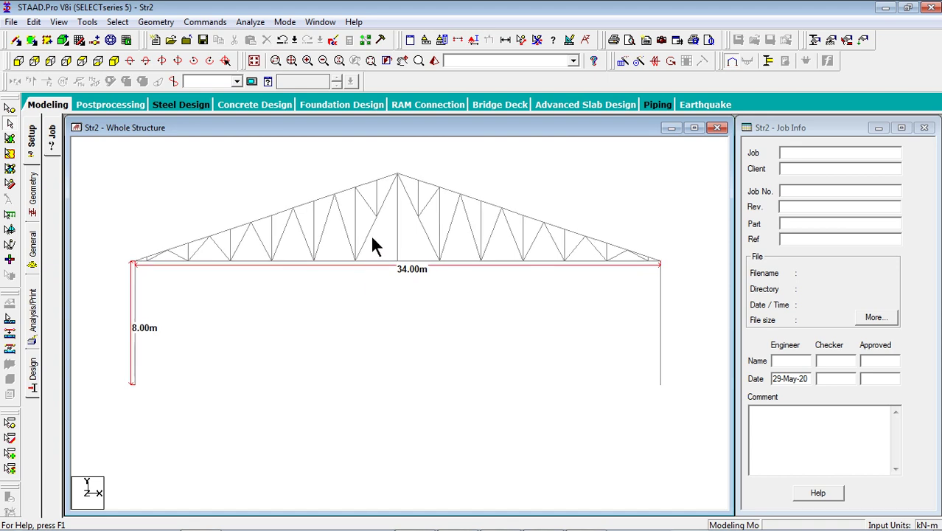
pyautogui.click(376, 261)
pyautogui.click(423, 262)
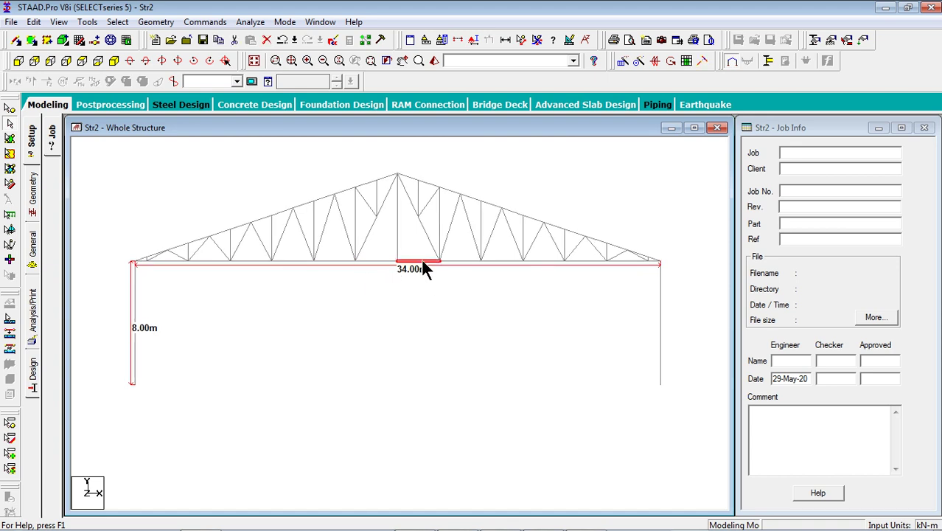
pyautogui.click(458, 261)
pyautogui.click(450, 192)
pyautogui.click(471, 199)
pyautogui.click(492, 207)
pyautogui.click(515, 215)
pyautogui.click(532, 218)
pyautogui.click(426, 320)
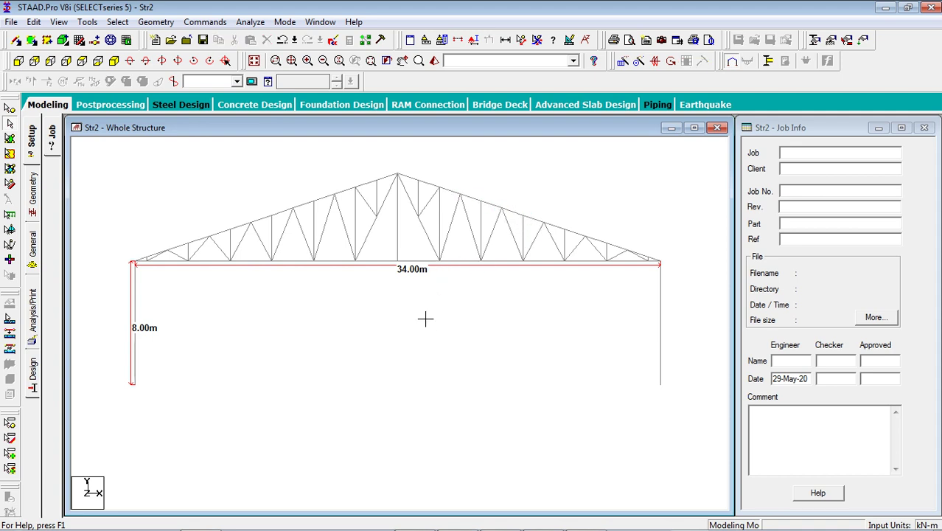
pyautogui.scroll(-2, 377, 283)
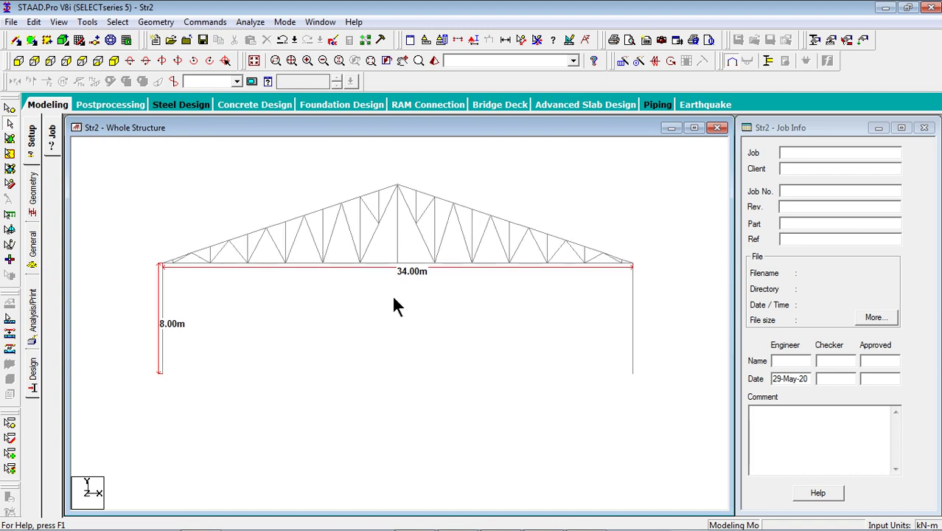
# Create a fixed support definition with the two column base nodes selected.
pyautogui.moveTo(390, 306); pyautogui.dragTo(378, 236, button='middle')
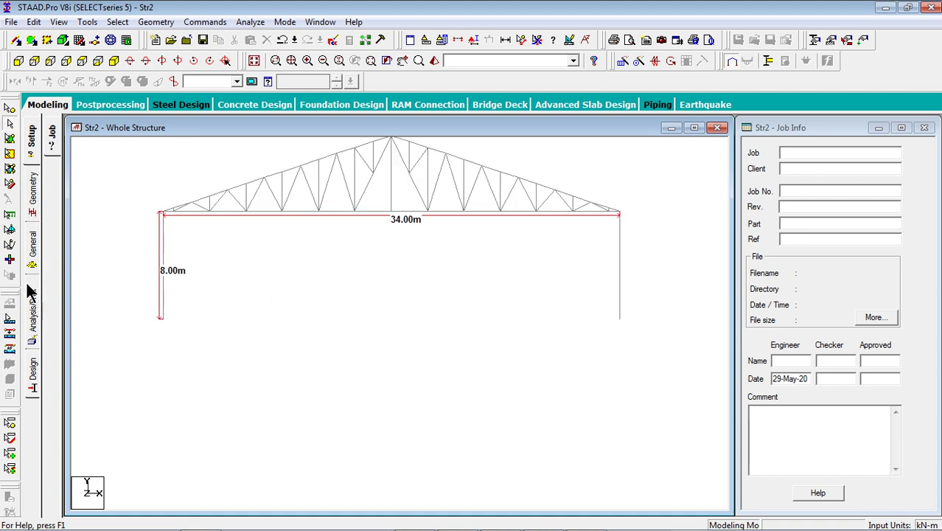
pyautogui.click(36, 257)
pyautogui.click(54, 246)
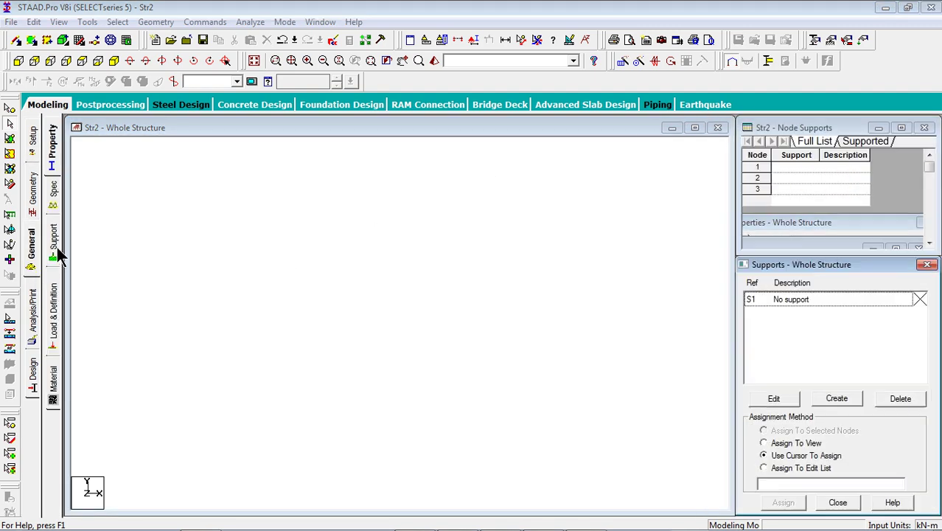
pyautogui.moveTo(704, 330); pyautogui.dragTo(141, 414)
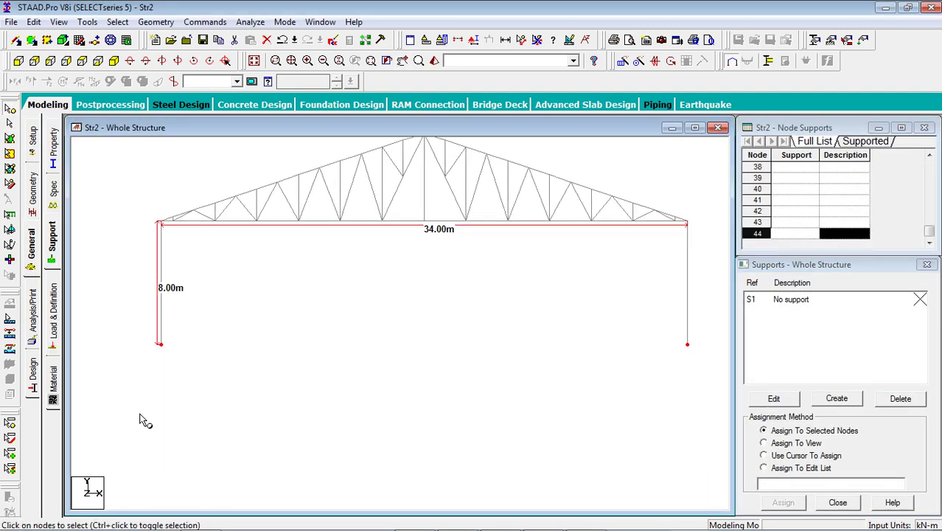
pyautogui.click(836, 399)
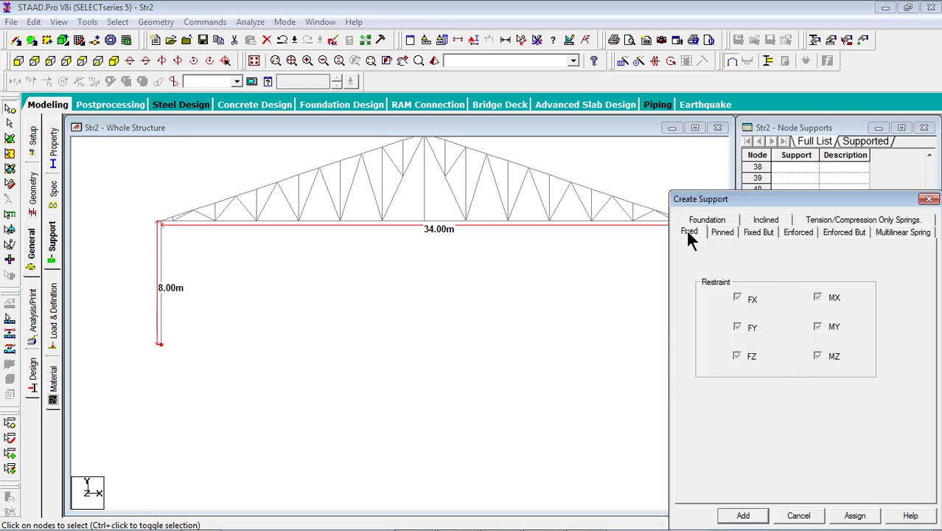
pyautogui.click(744, 515)
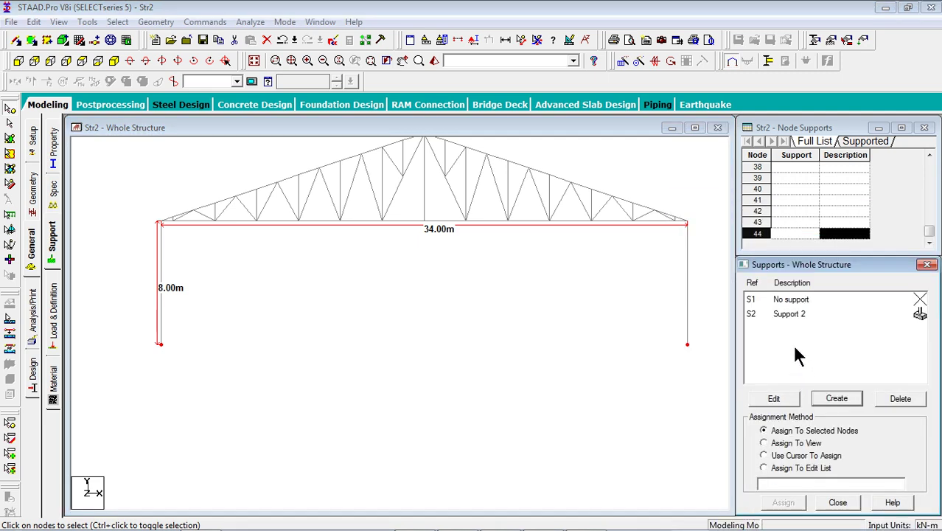
# Assign the fixed support to the base nodes of both columns.
pyautogui.click(796, 314)
pyautogui.moveTo(705, 328); pyautogui.dragTo(129, 431)
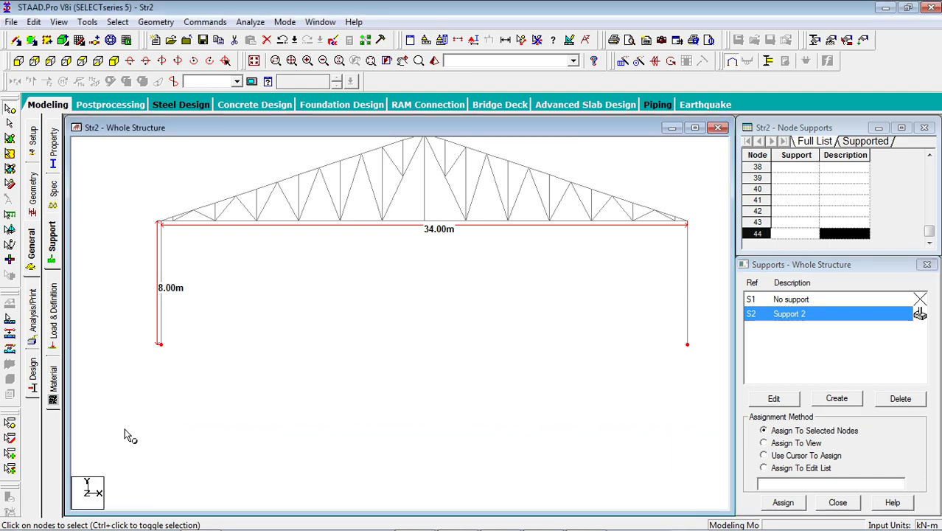
pyautogui.click(784, 502)
pyautogui.click(829, 421)
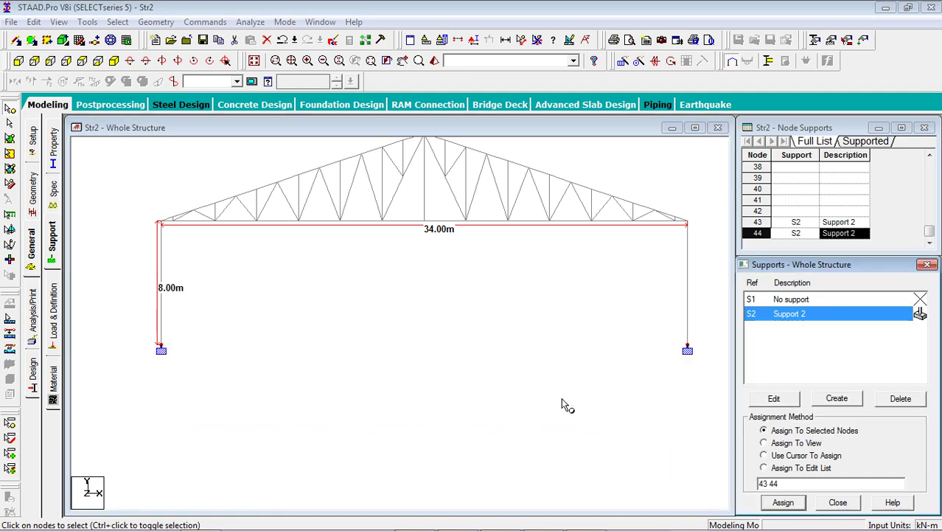
# Inspect the coordinates of the left column's base node and close its details.
pyautogui.moveTo(468, 370); pyautogui.dragTo(401, 380, button='middle')
pyautogui.scroll(-2, 383, 391)
pyautogui.moveTo(190, 367); pyautogui.dragTo(195, 321, button='middle')
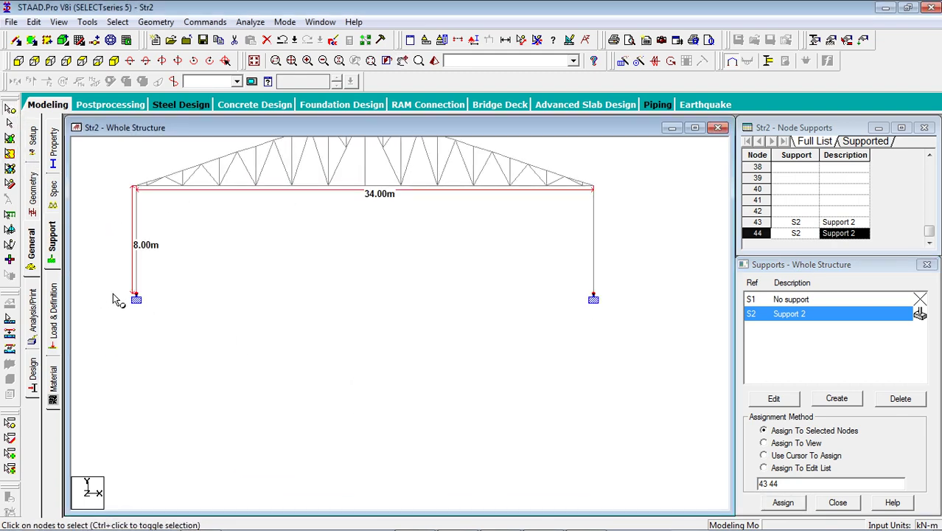
pyautogui.doubleClick(136, 297)
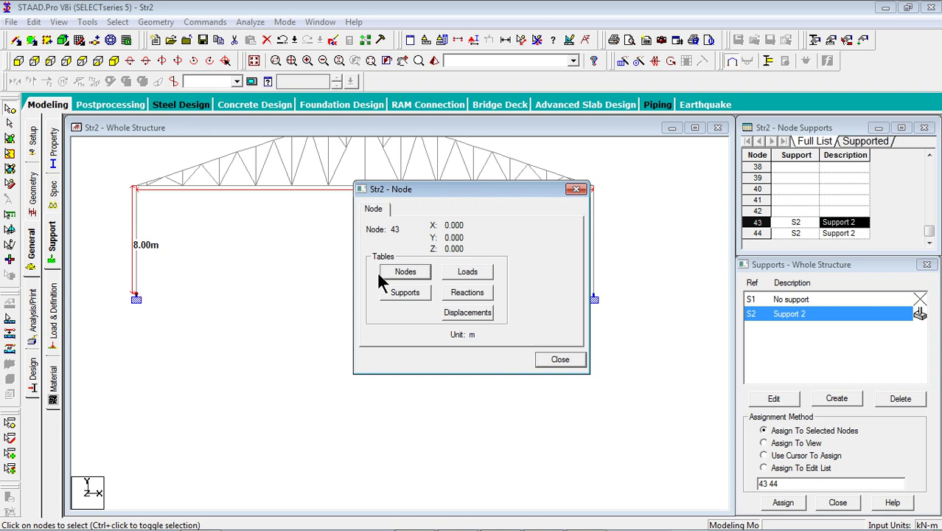
pyautogui.click(576, 189)
pyautogui.moveTo(354, 244); pyautogui.dragTo(391, 314, button='middle')
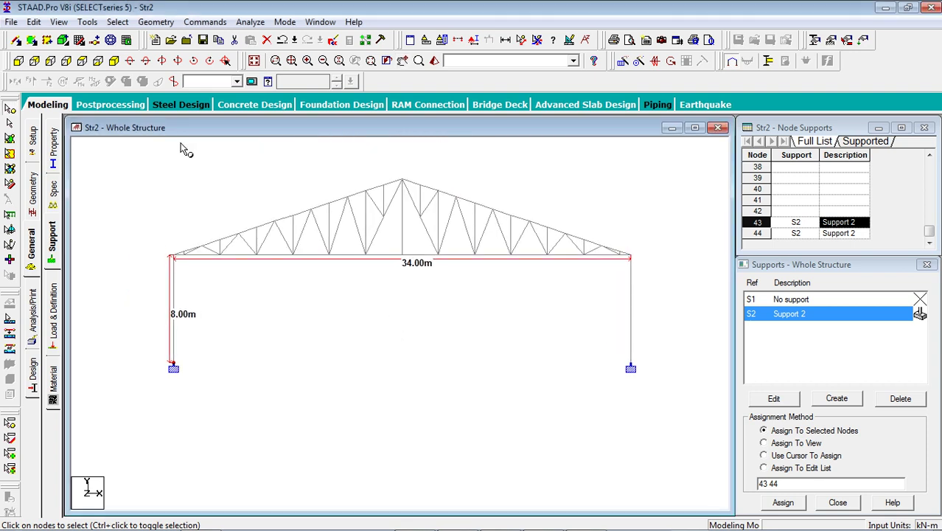
# Check the model for duplicate nodes with a tolerance of 0 m and for duplicate members.
pyautogui.click(87, 22)
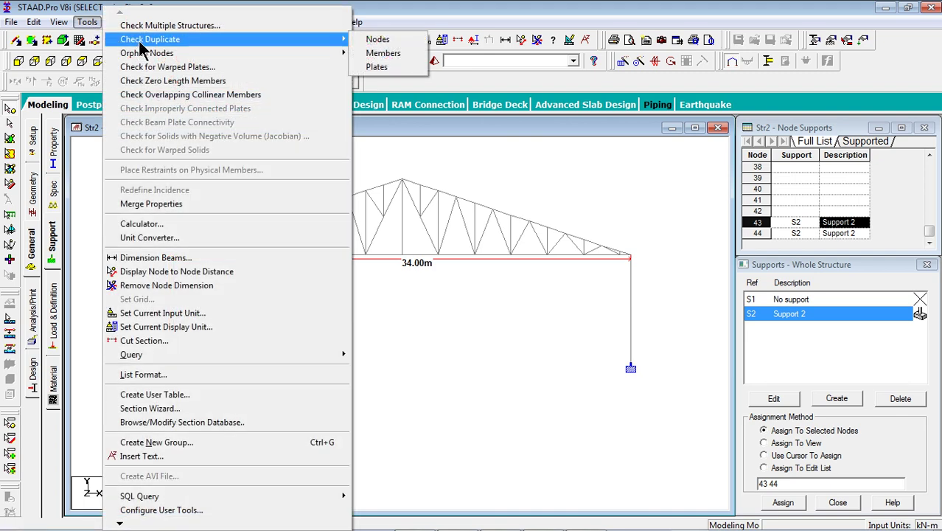
pyautogui.click(370, 42)
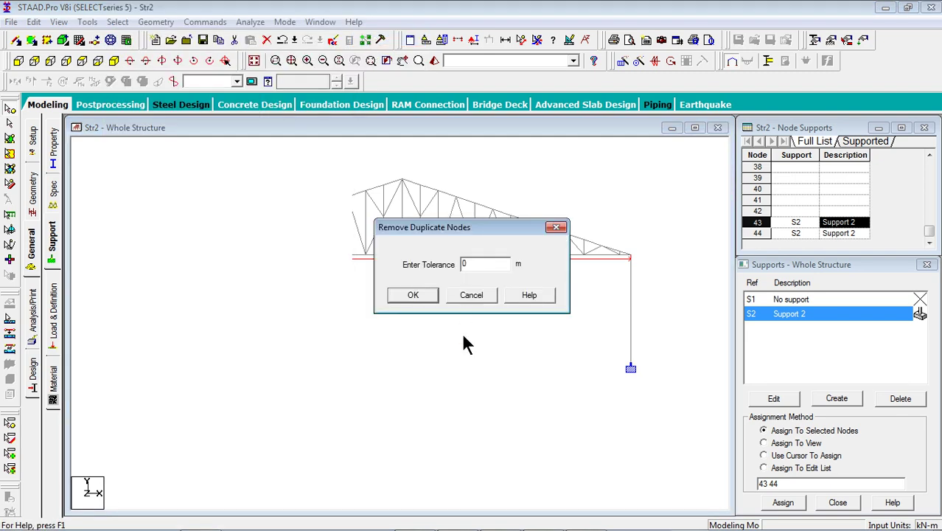
pyautogui.click(414, 295)
pyautogui.click(521, 301)
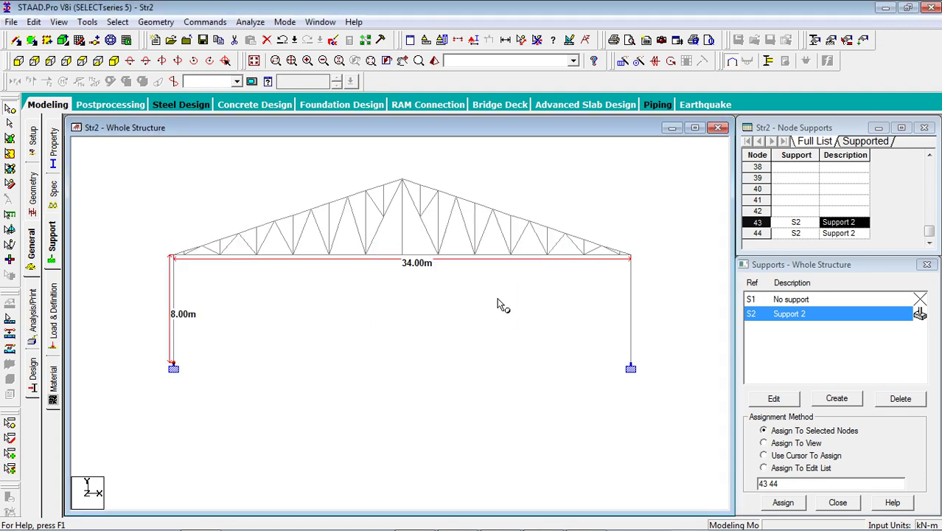
pyautogui.click(88, 22)
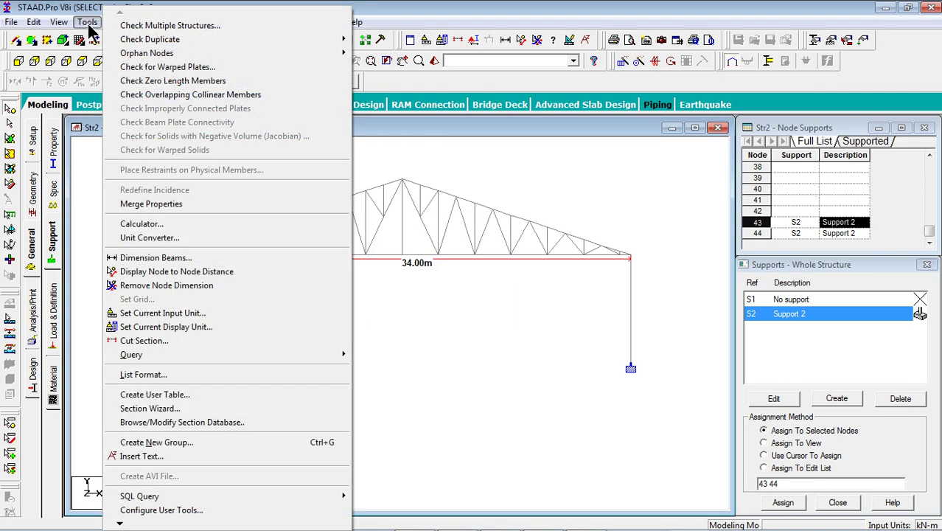
pyautogui.moveTo(132, 42)
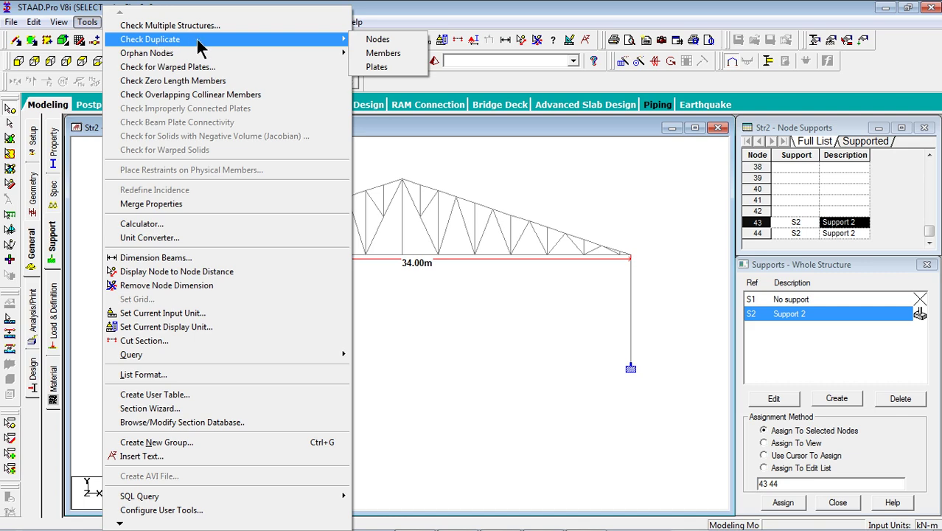
pyautogui.click(377, 54)
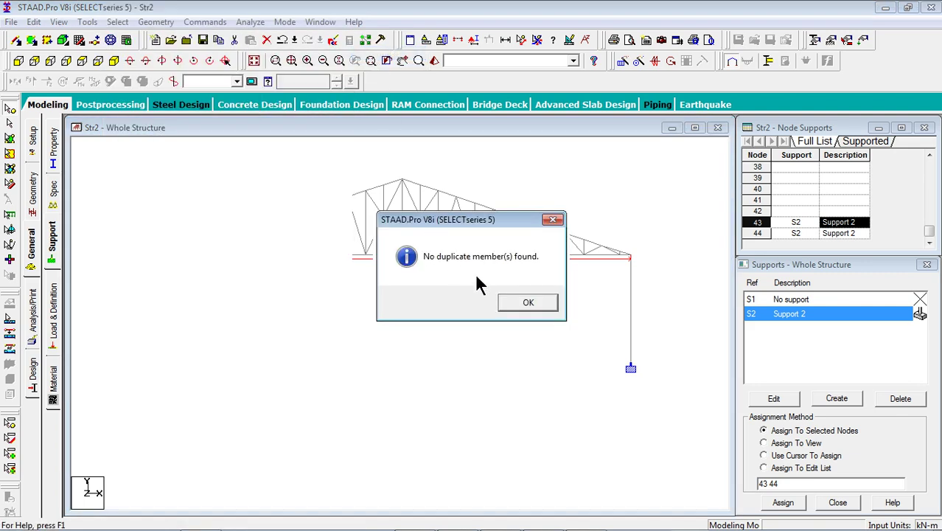
pyautogui.click(525, 302)
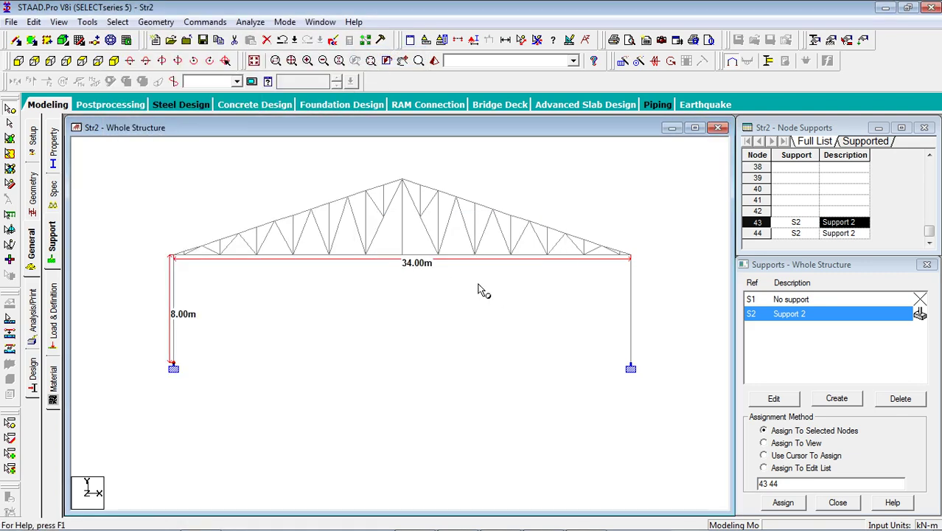
# Run the removal of orphan nodes on the model.
pyautogui.click(89, 22)
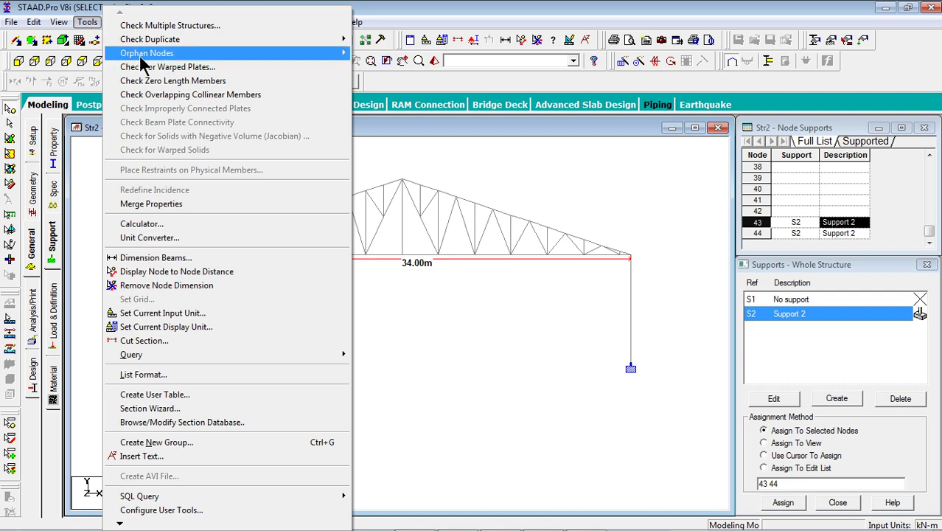
pyautogui.moveTo(147, 56)
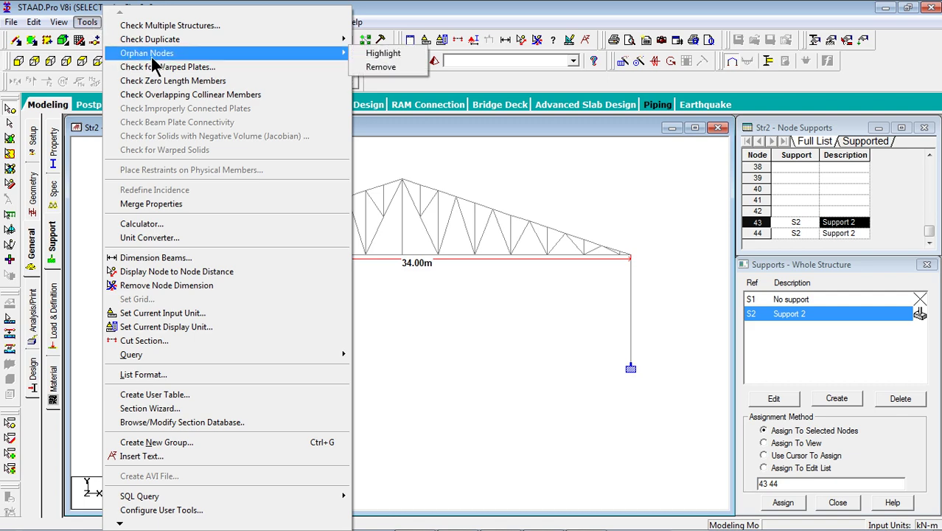
pyautogui.click(380, 67)
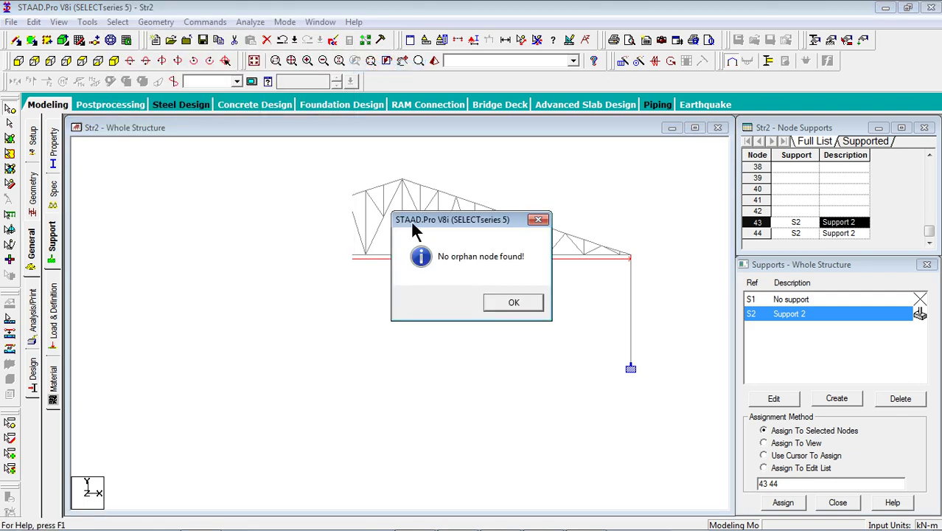
pyautogui.click(496, 302)
# Check the model for zero-length members with a tolerance of 0 m.
pyautogui.click(89, 24)
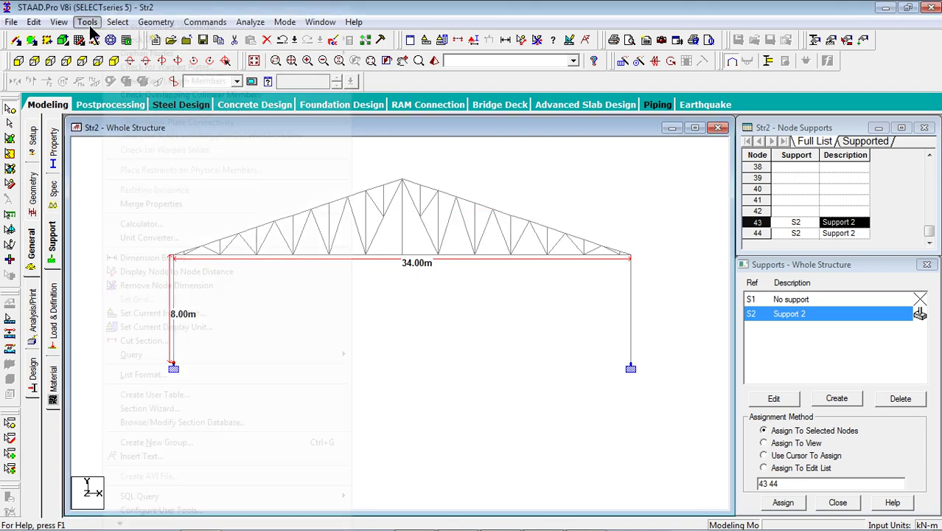
pyautogui.click(184, 80)
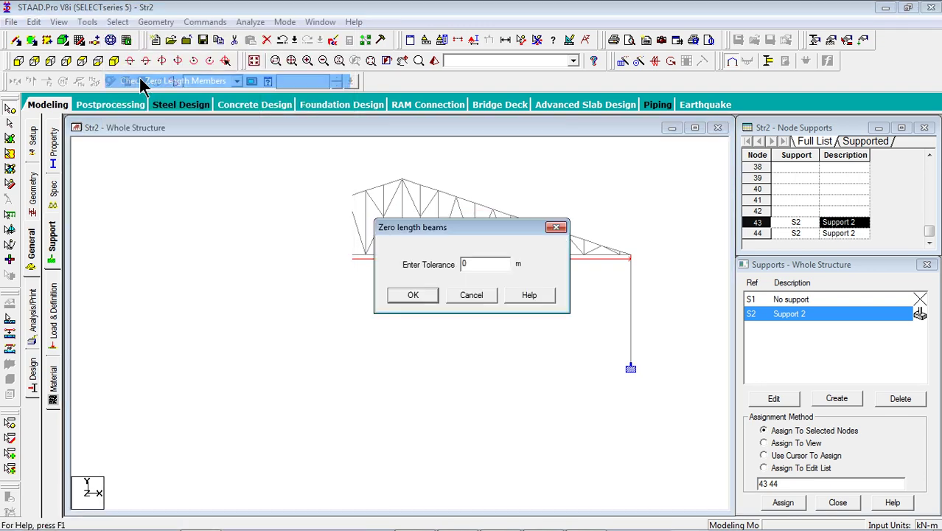
pyautogui.click(414, 295)
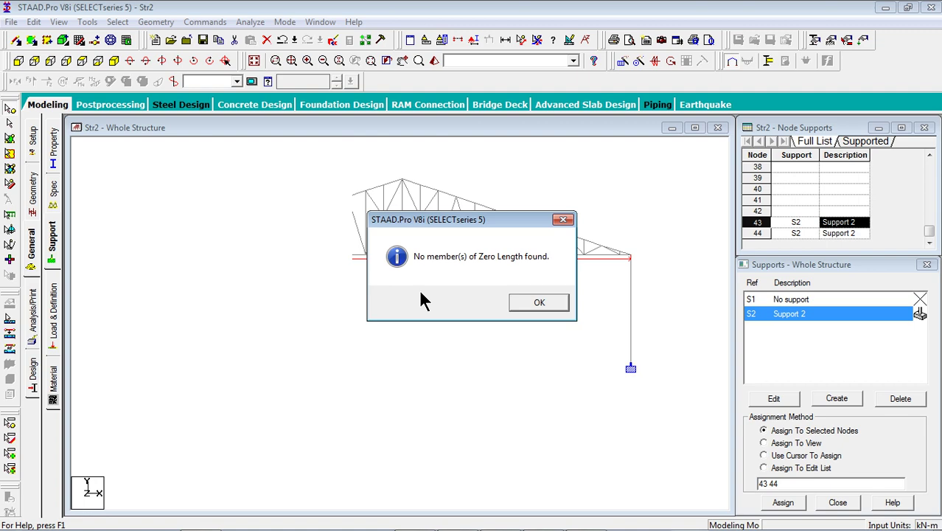
# Check the model for overlapping collinear members and dismiss the result.
pyautogui.click(522, 302)
pyautogui.click(89, 23)
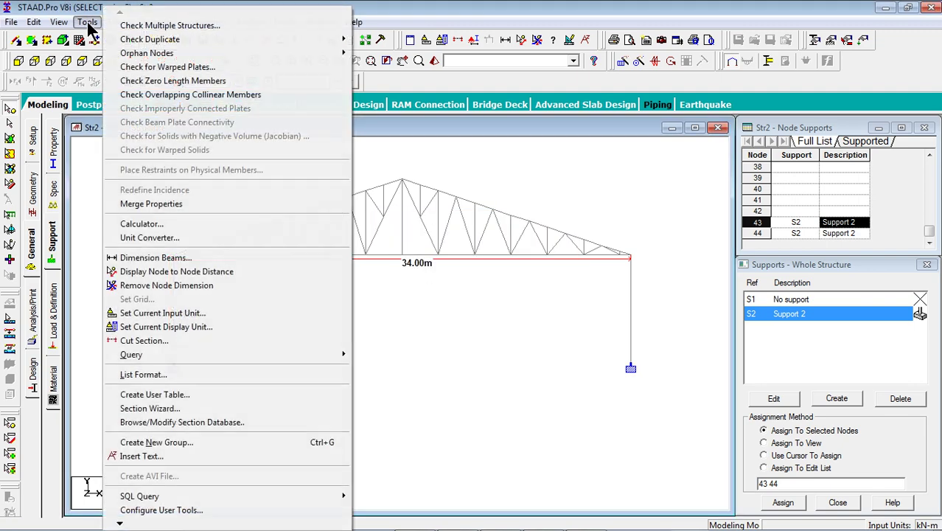
pyautogui.click(140, 95)
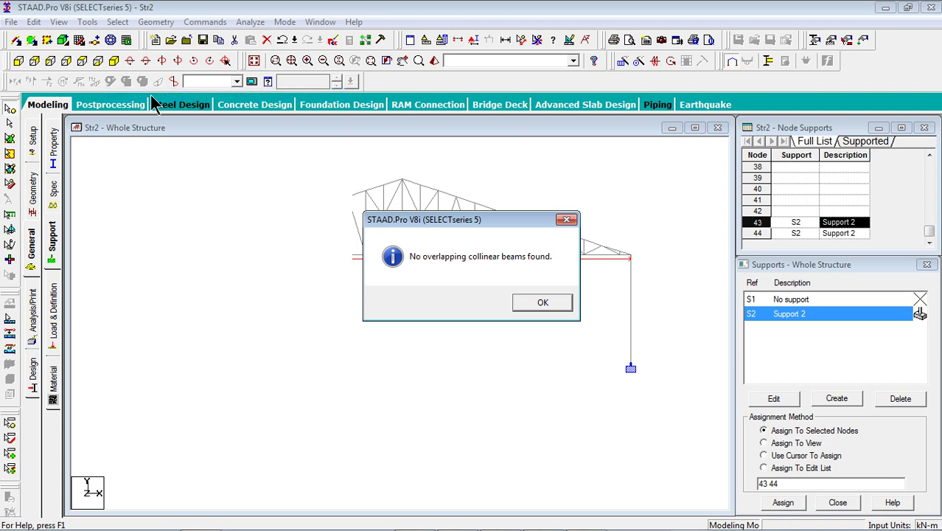
pyautogui.click(540, 305)
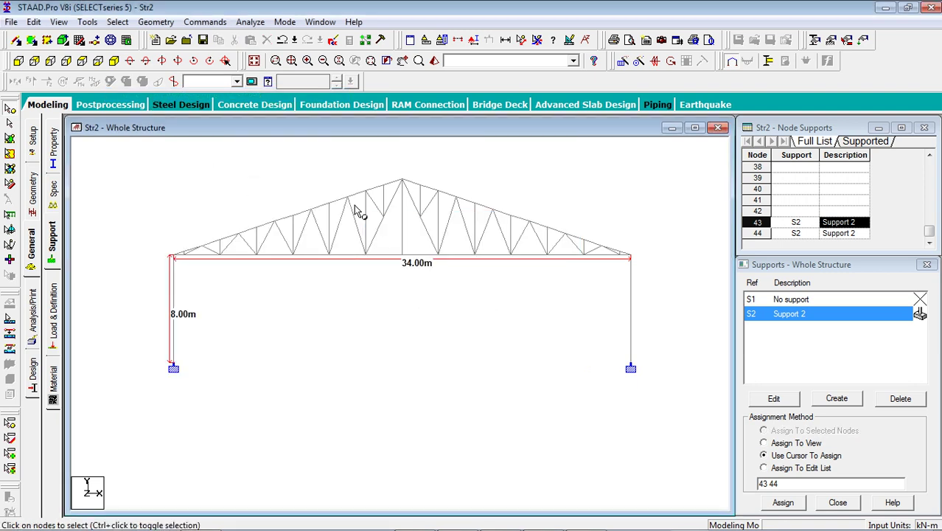
# Save the structure as TRUSS.std in the EXAMPLE folder and review its command file in the STAAD editor.
pyautogui.click(333, 44)
pyautogui.click(395, 291)
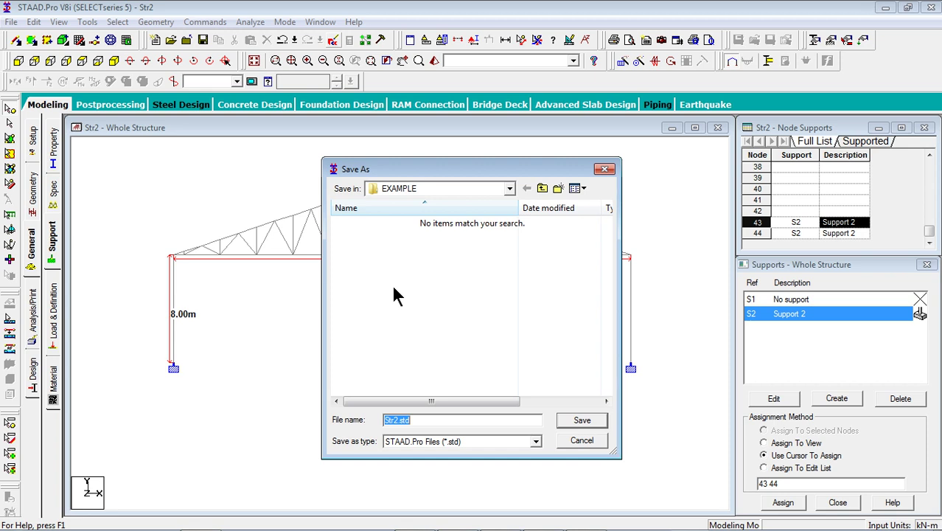
pyautogui.click(402, 420)
pyautogui.press('BackSpace')
pyautogui.press('BackSpace')
pyautogui.press('BackSpace')
pyautogui.press('BackSpace')
pyautogui.press('BackSpace')
pyautogui.press('BackSpace')
pyautogui.write('TRUSS.')
pyautogui.click(582, 420)
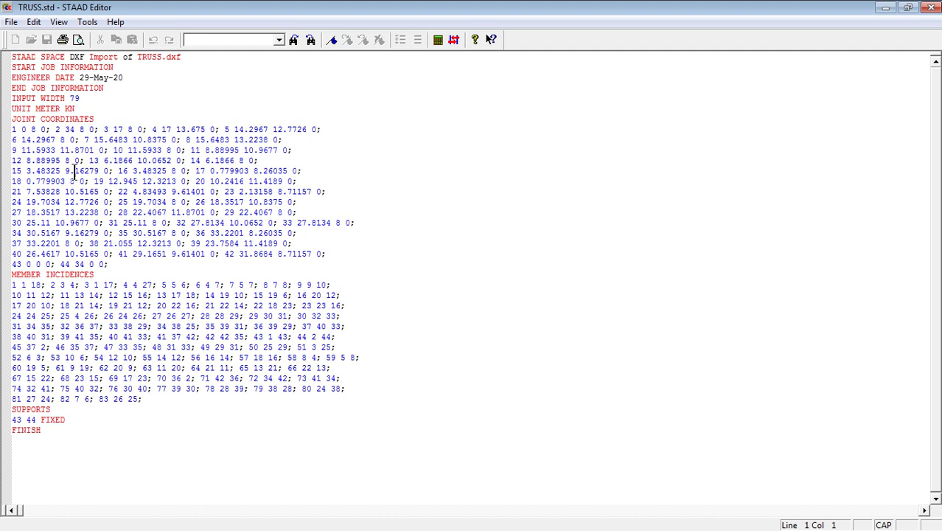
pyautogui.click(933, 8)
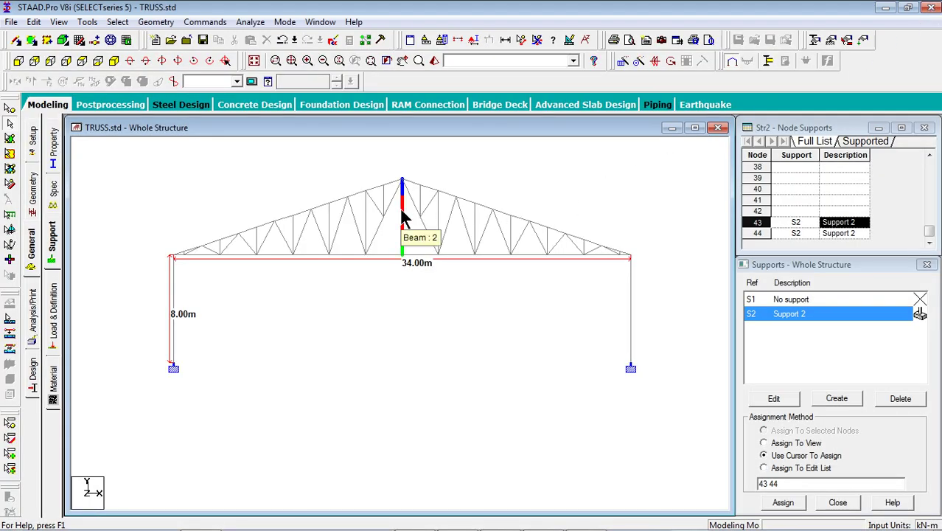
# Try to paste a copy of the whole frame with its supports, offset 5000 m in Z.
pyautogui.scroll(-4, 378, 250)
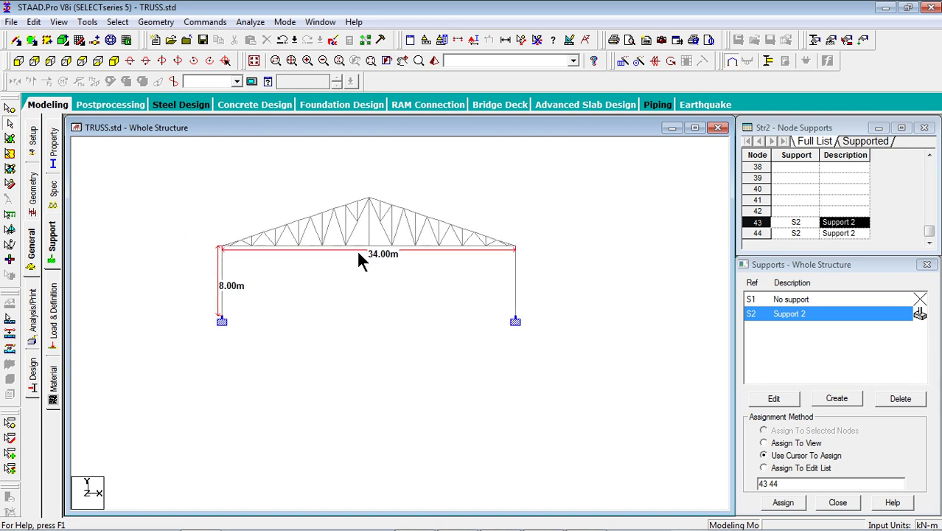
pyautogui.scroll(1, 356, 250)
pyautogui.scroll(2, 357, 249)
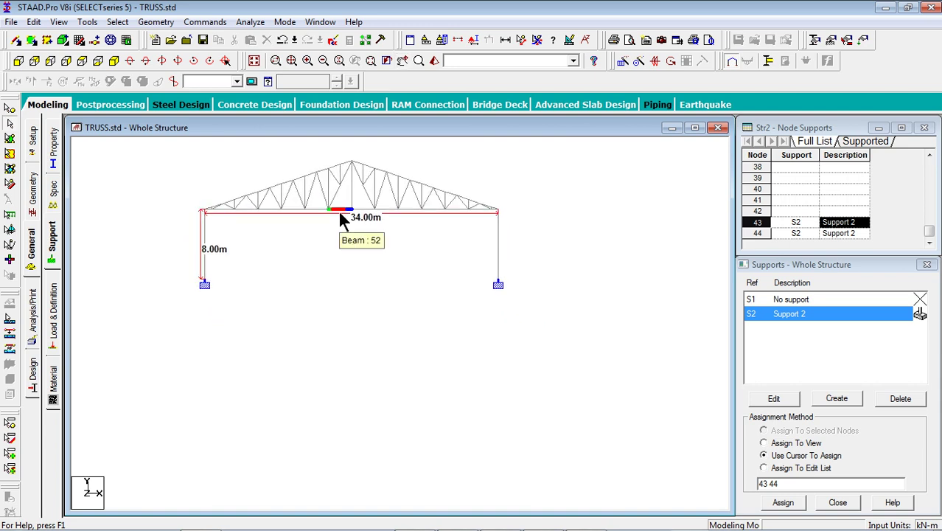
pyautogui.scroll(-1, 524, 199)
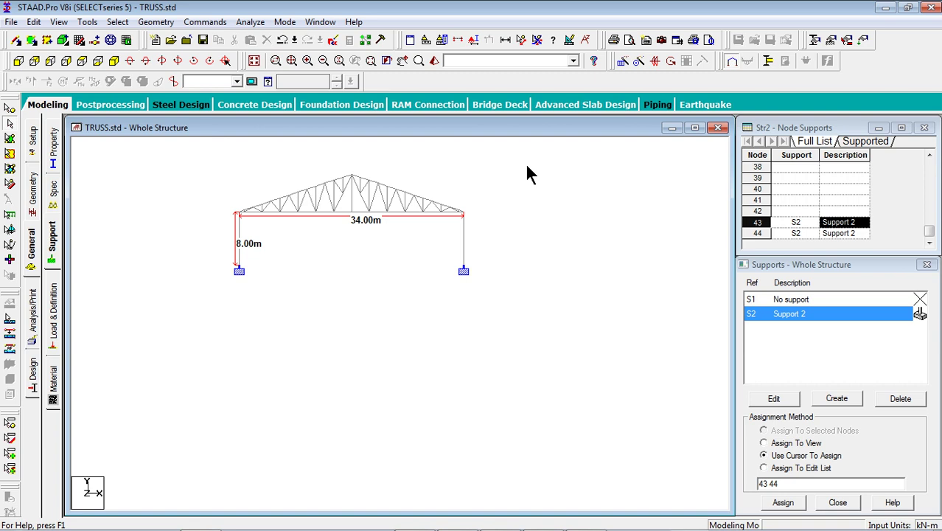
pyautogui.moveTo(528, 158)
pyautogui.mouseDown()
pyautogui.moveTo(246, 295)
pyautogui.moveTo(206, 328)
pyautogui.moveTo(210, 341)
pyautogui.mouseUp()
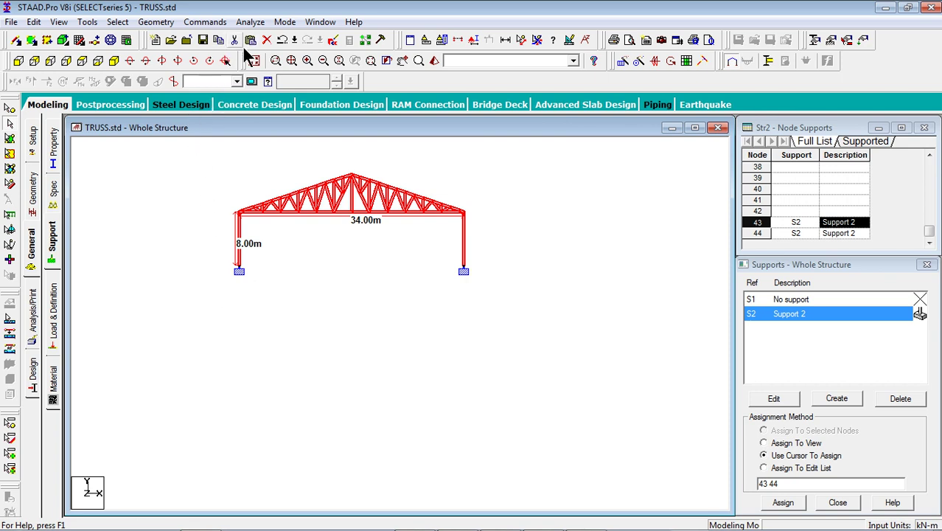
pyautogui.click(251, 40)
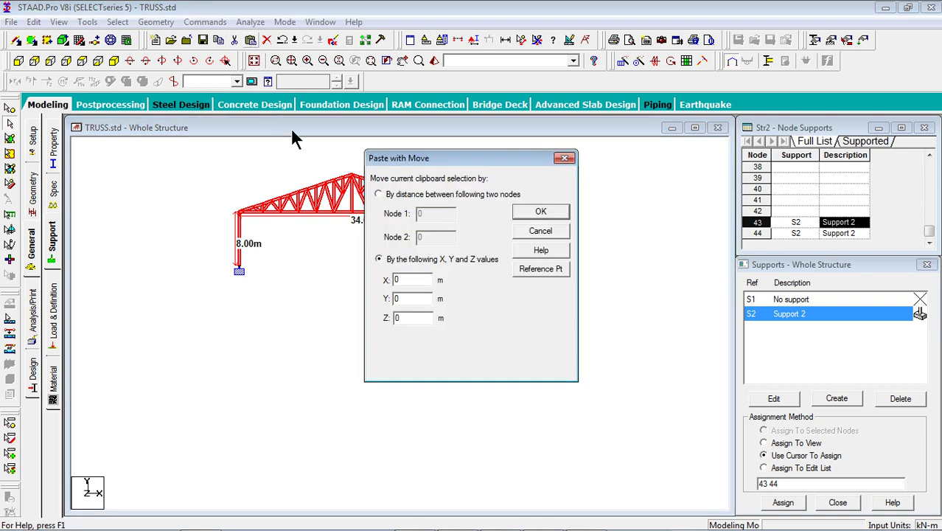
pyautogui.click(401, 322)
pyautogui.moveTo(407, 322); pyautogui.dragTo(371, 338)
pyautogui.write('5000')
pyautogui.click(539, 212)
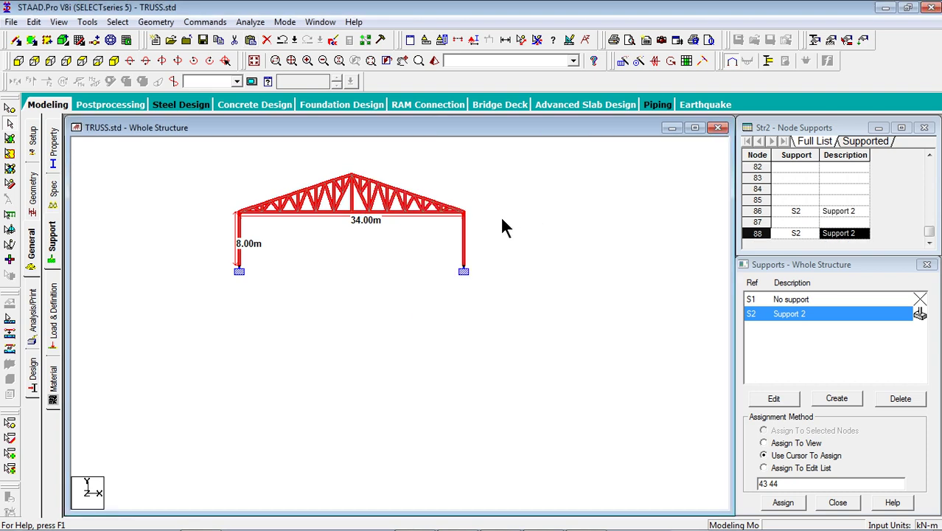
# Check the pasted frame in isometric view, undo the paste and clear the selection.
pyautogui.click(116, 60)
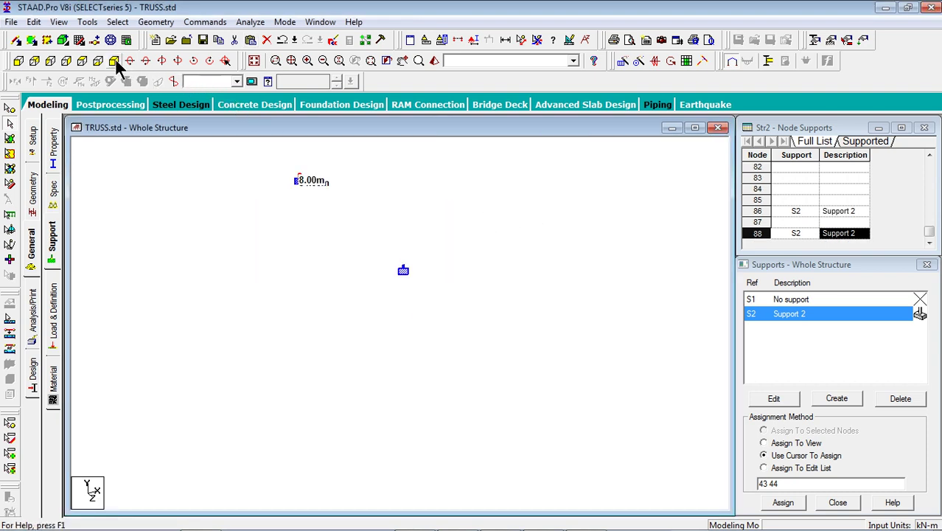
pyautogui.moveTo(303, 171); pyautogui.dragTo(314, 229, button='middle')
pyautogui.scroll(5, 313, 229)
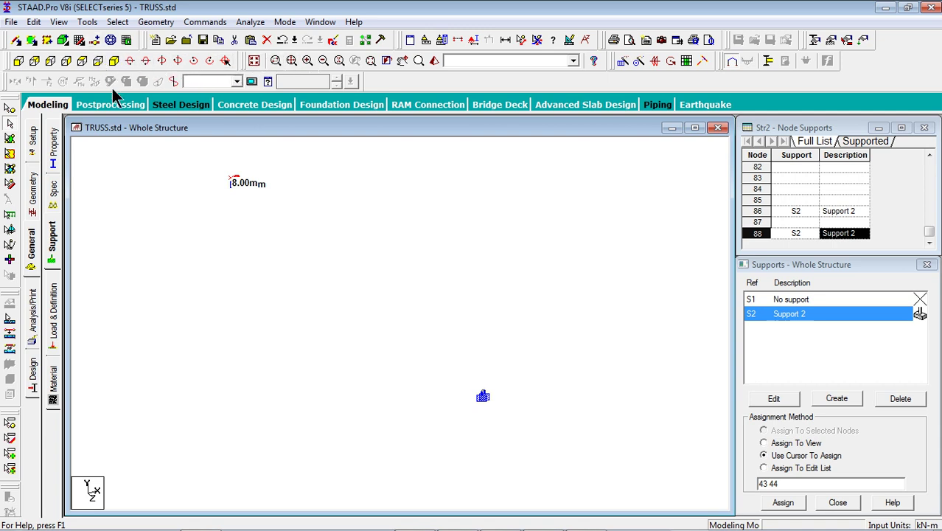
pyautogui.click(283, 38)
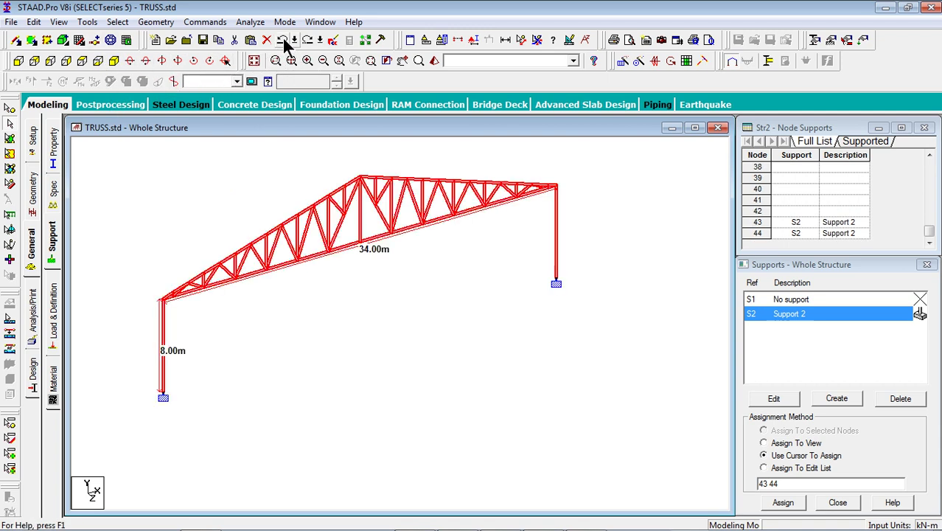
pyautogui.click(396, 277)
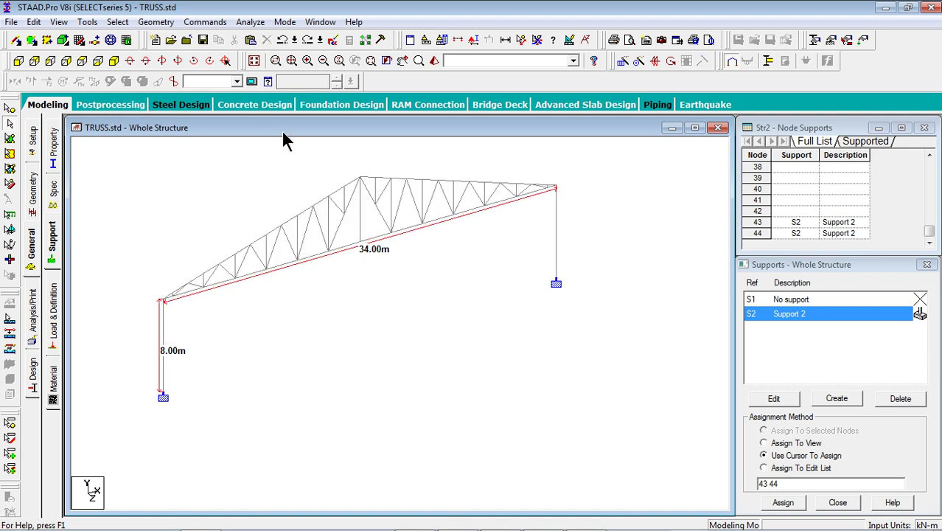
# Save the modified structure and review its input command file, including the length unit, in the STAAD editor.
pyautogui.click(333, 39)
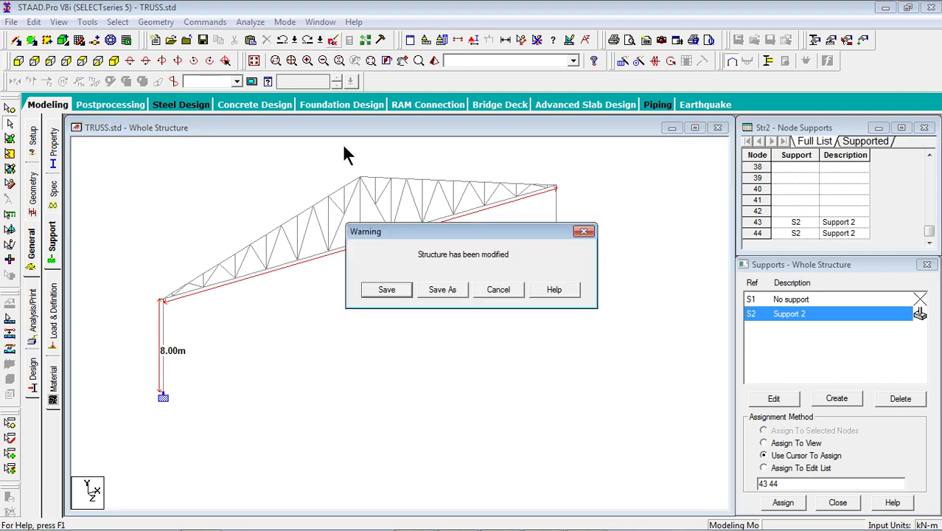
pyautogui.click(385, 291)
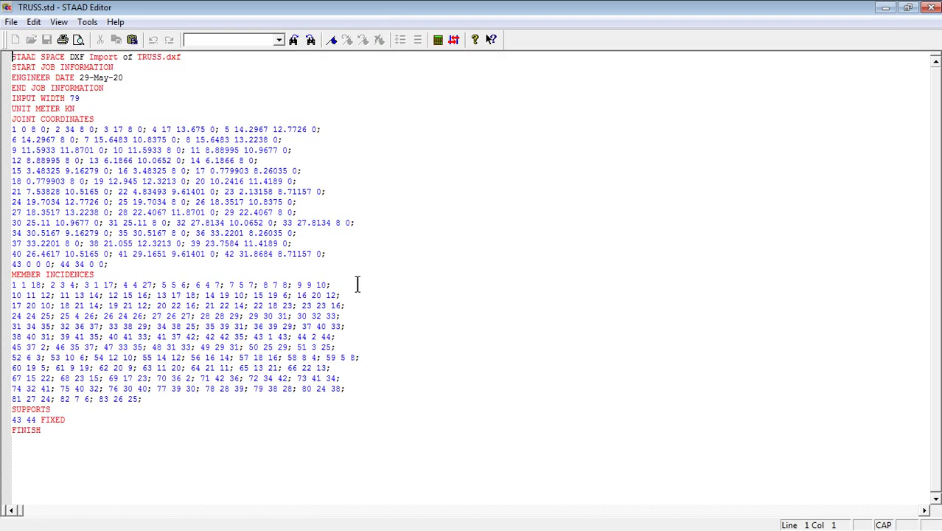
pyautogui.click(928, 8)
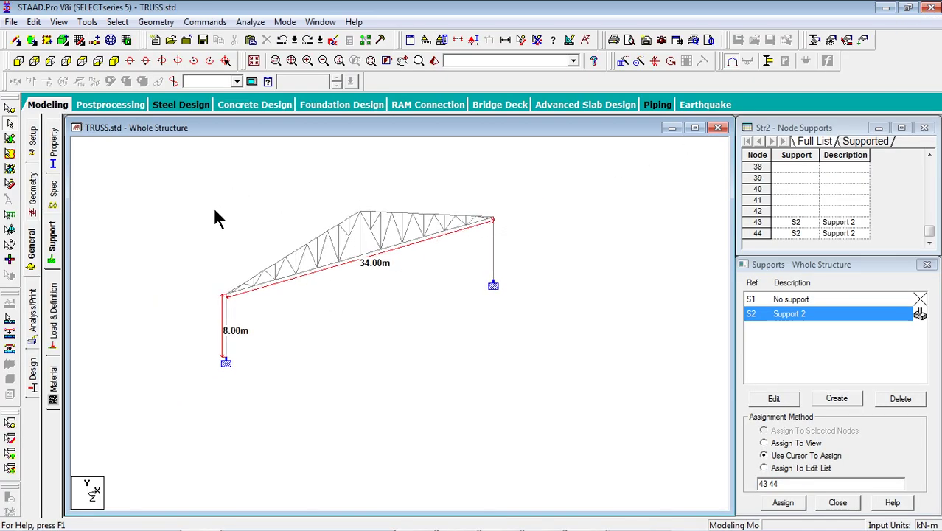
# Select the whole frame and paste a copy with its supports, offset along the Z axis.
pyautogui.scroll(-2, 269, 208)
pyautogui.moveTo(514, 200); pyautogui.dragTo(226, 391)
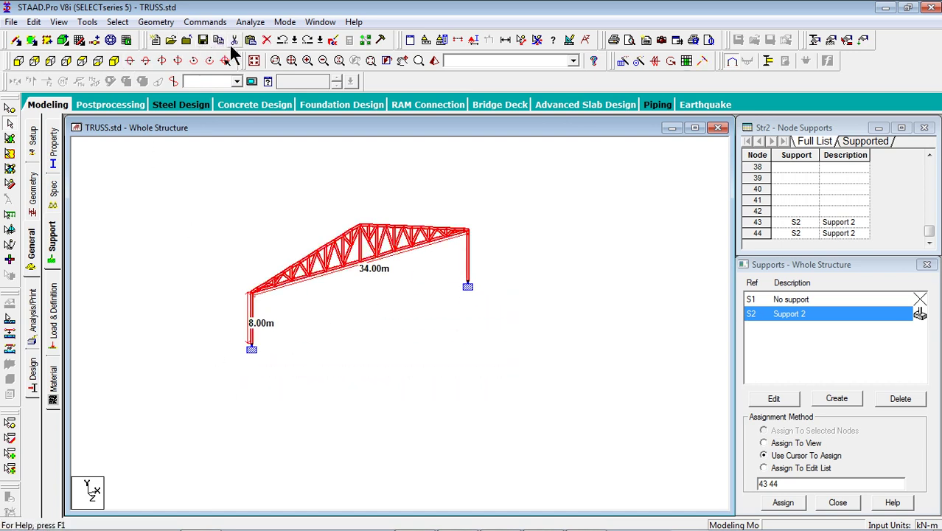
pyautogui.click(249, 41)
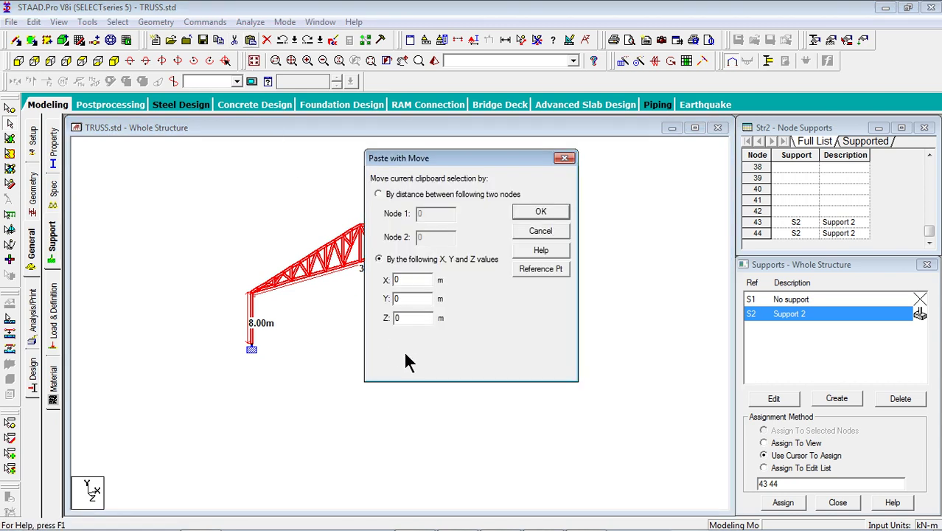
pyautogui.doubleClick(411, 318)
pyautogui.click(539, 213)
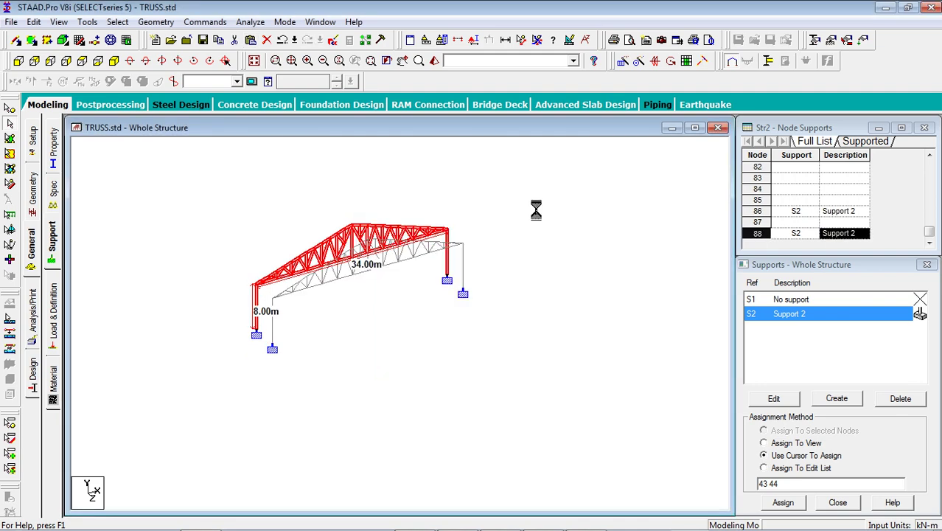
pyautogui.scroll(3, 355, 306)
pyautogui.scroll(2, 350, 311)
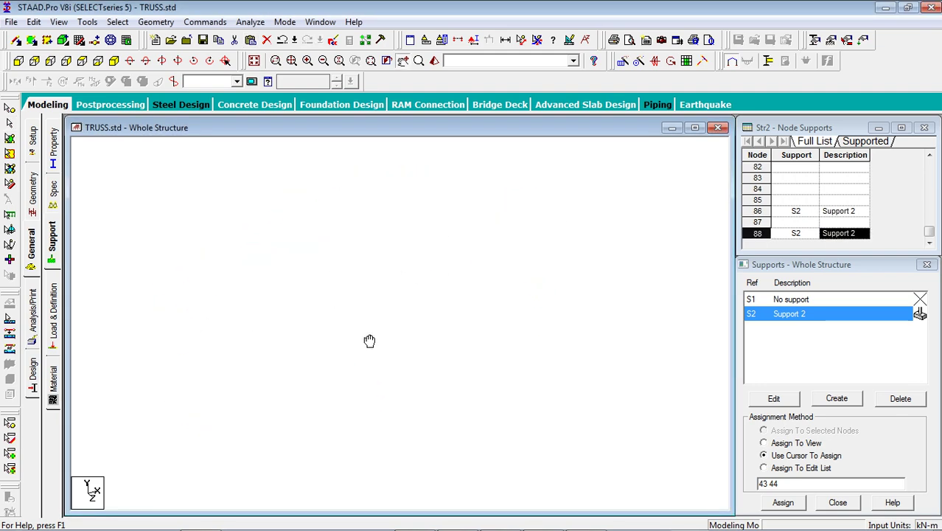
pyautogui.scroll(1, 259, 339)
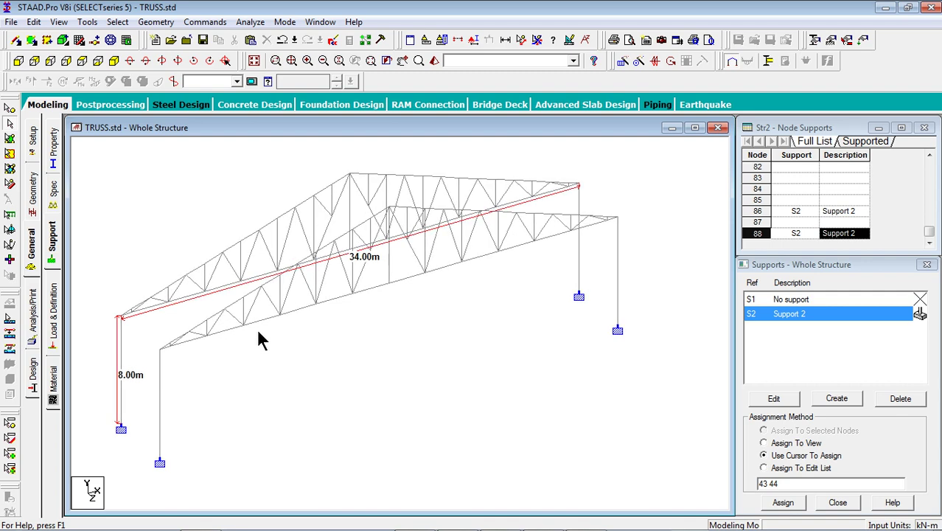
# Add beams along Z between the two frames at the eave node and the next four top-chord nodes of the sloping roof side.
pyautogui.click(18, 40)
pyautogui.scroll(3, 133, 336)
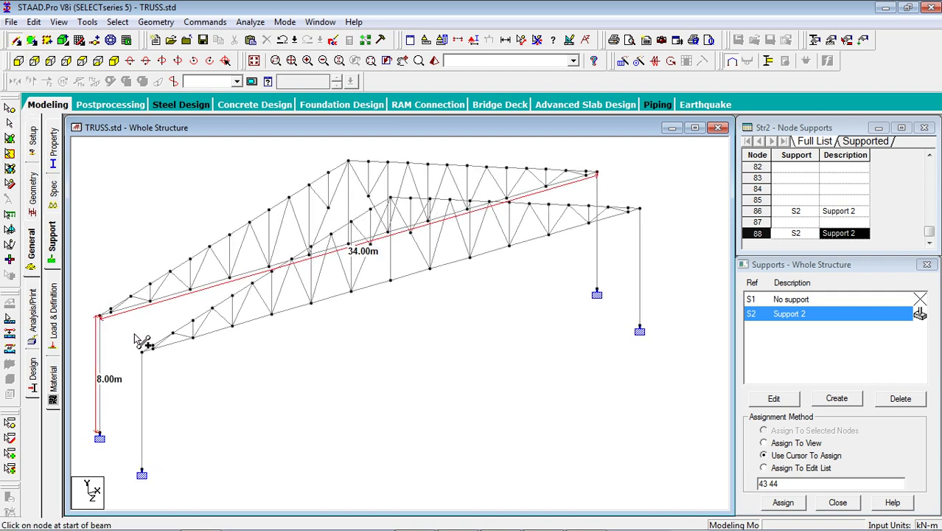
pyautogui.moveTo(202, 312); pyautogui.dragTo(246, 346)
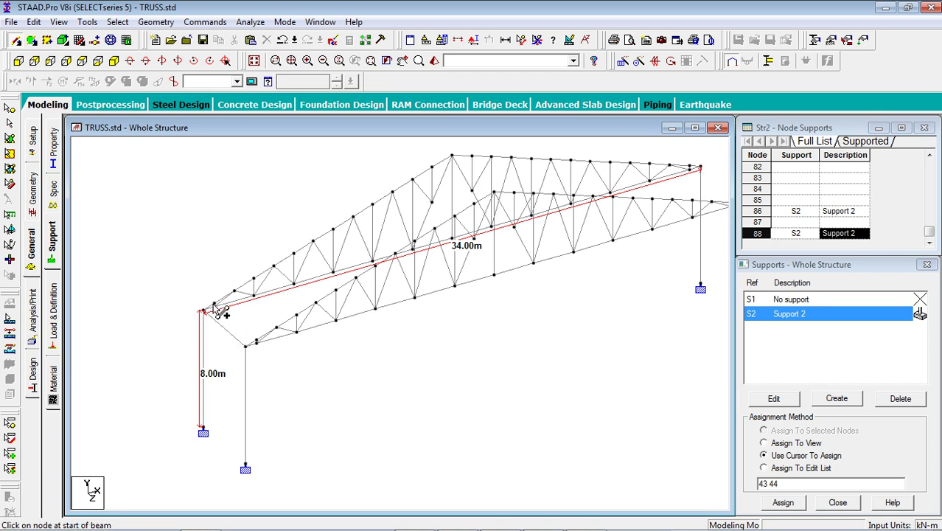
pyautogui.moveTo(215, 305); pyautogui.dragTo(256, 342)
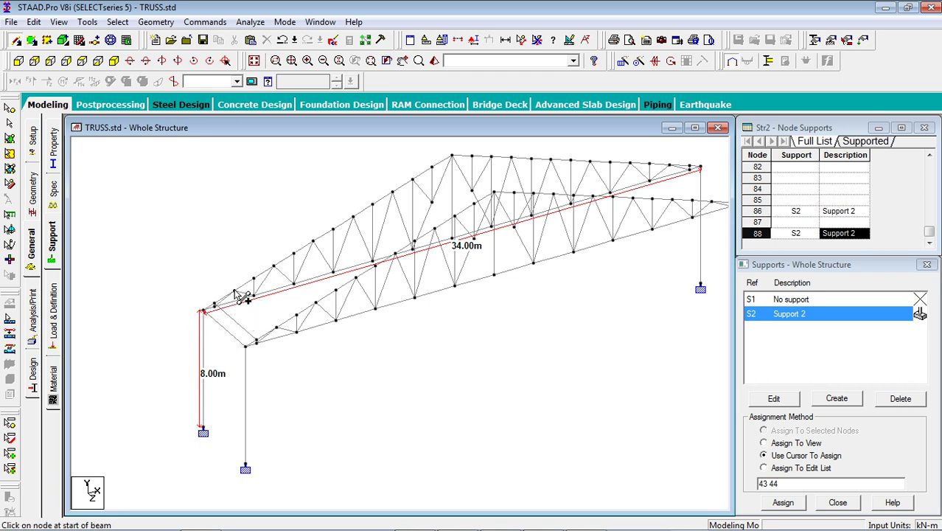
pyautogui.moveTo(234, 292); pyautogui.dragTo(278, 329)
pyautogui.moveTo(254, 279); pyautogui.dragTo(297, 316)
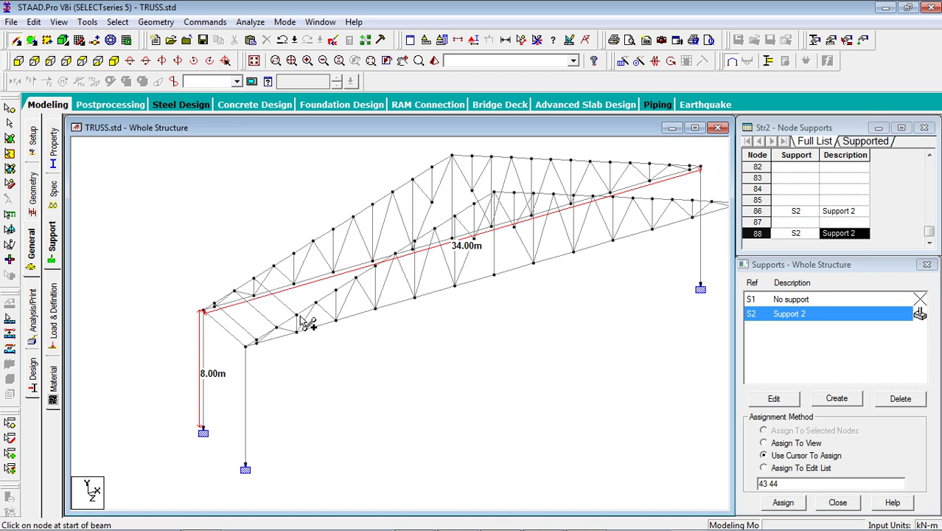
pyautogui.moveTo(278, 272); pyautogui.dragTo(322, 310)
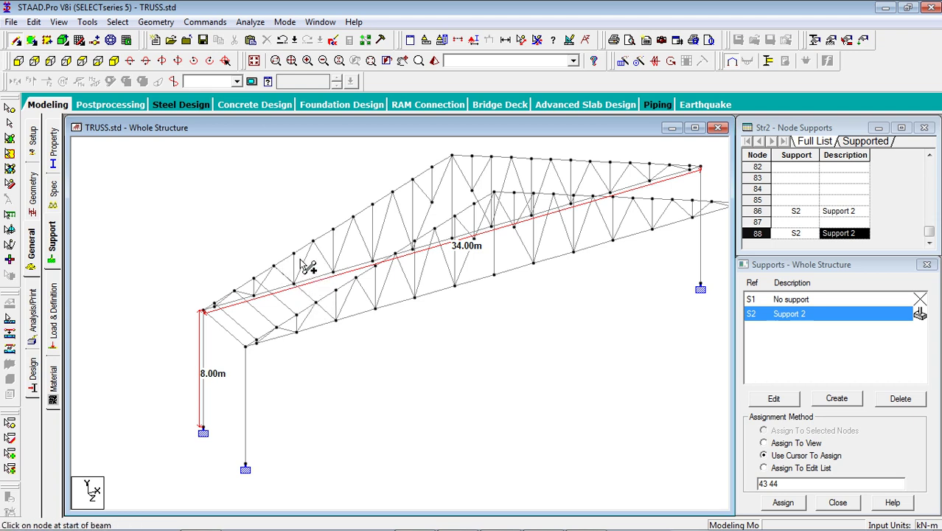
# Continue up the same roof slope, connecting the next six pairs of matching top-chord nodes with beams along Z.
pyautogui.moveTo(295, 255); pyautogui.dragTo(335, 294)
pyautogui.moveTo(312, 240); pyautogui.dragTo(356, 277)
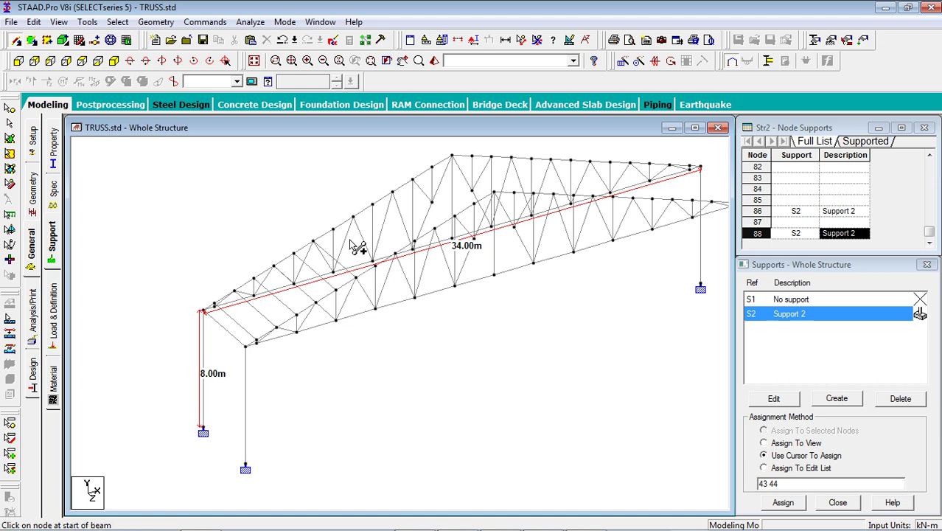
pyautogui.moveTo(333, 230); pyautogui.dragTo(374, 264)
pyautogui.moveTo(354, 219); pyautogui.dragTo(394, 253)
pyautogui.moveTo(373, 205); pyautogui.dragTo(425, 248)
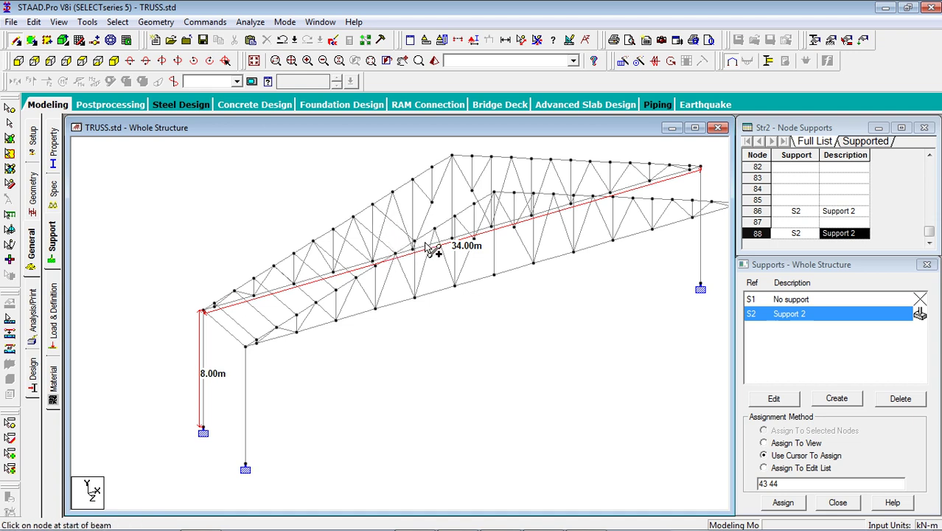
pyautogui.moveTo(392, 192); pyautogui.dragTo(435, 229)
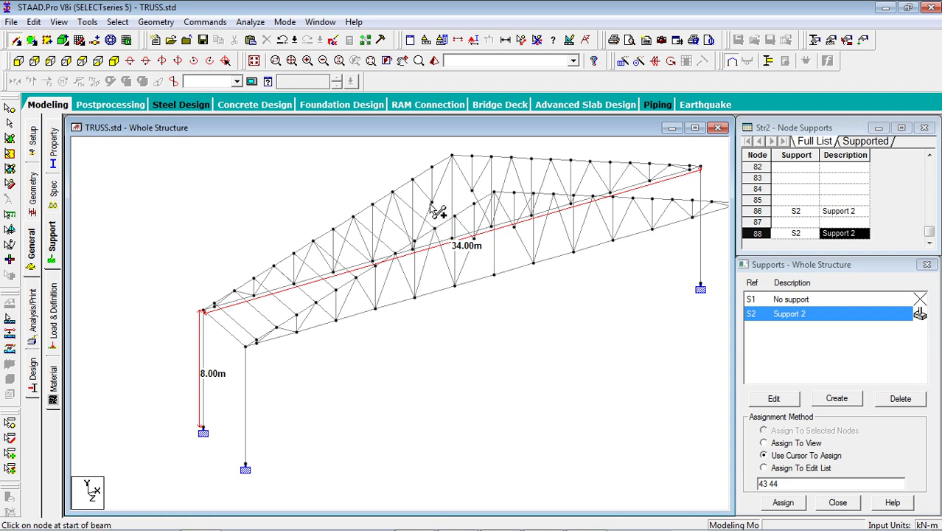
# Connect the last two pairs of top-chord nodes below the ridge and the two ridge nodes with beams along Z.
pyautogui.scroll(1, 429, 203)
pyautogui.moveTo(457, 236); pyautogui.dragTo(390, 343, button='middle')
pyautogui.scroll(2, 408, 330)
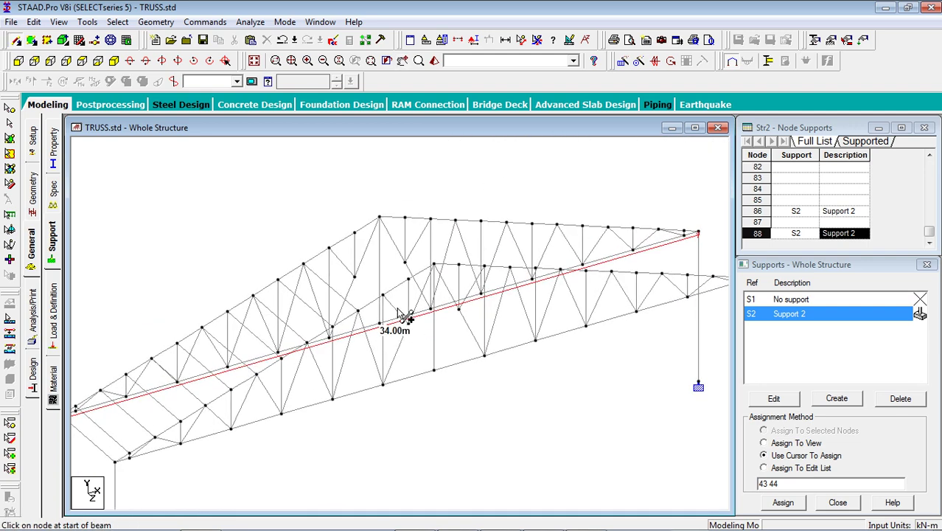
pyautogui.moveTo(330, 249); pyautogui.dragTo(384, 298)
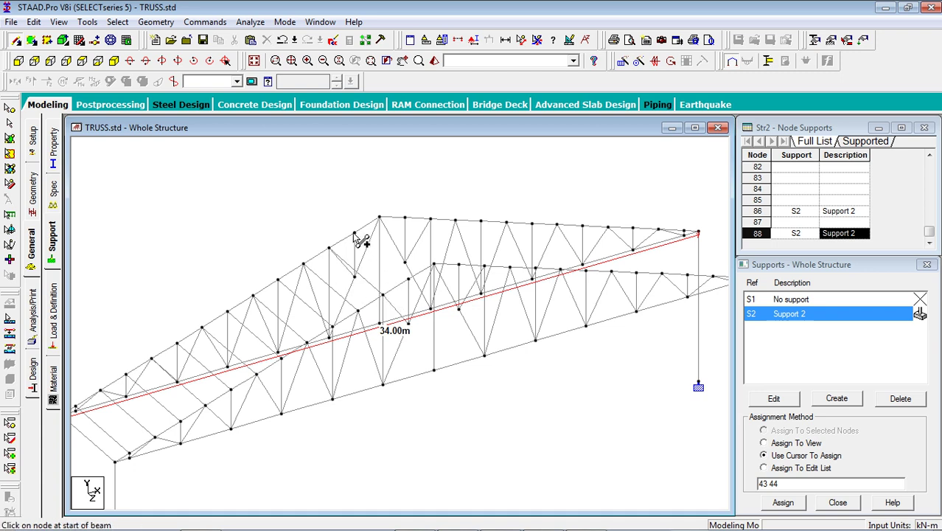
pyautogui.moveTo(355, 233); pyautogui.dragTo(407, 284)
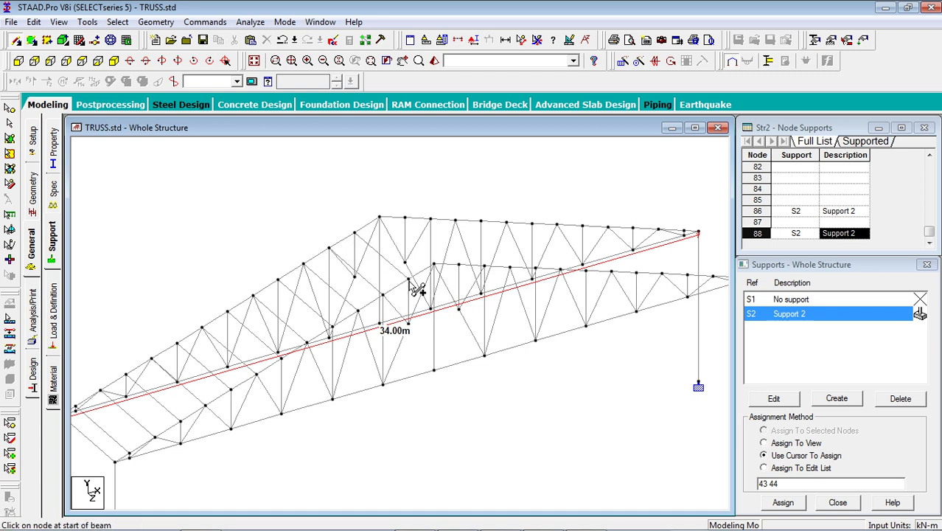
pyautogui.scroll(1, 415, 238)
pyautogui.scroll(1, 417, 236)
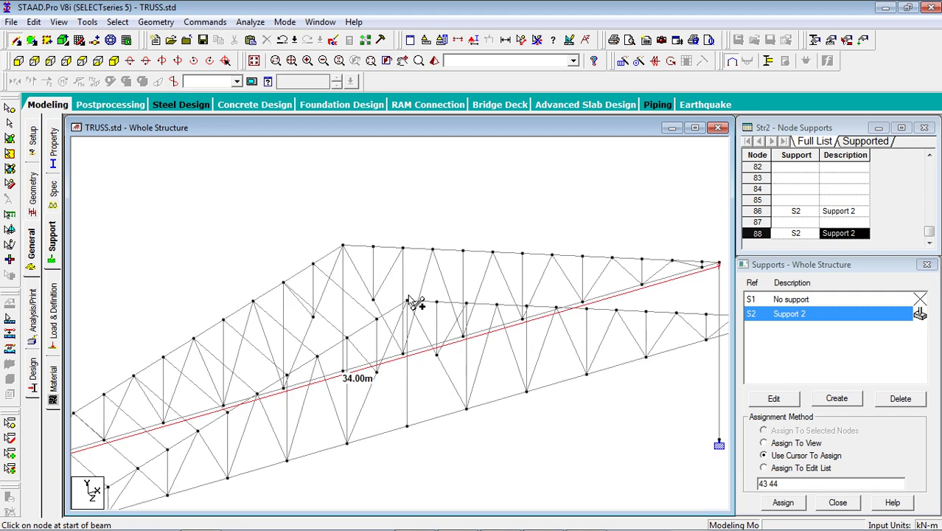
pyautogui.moveTo(343, 246); pyautogui.dragTo(406, 301)
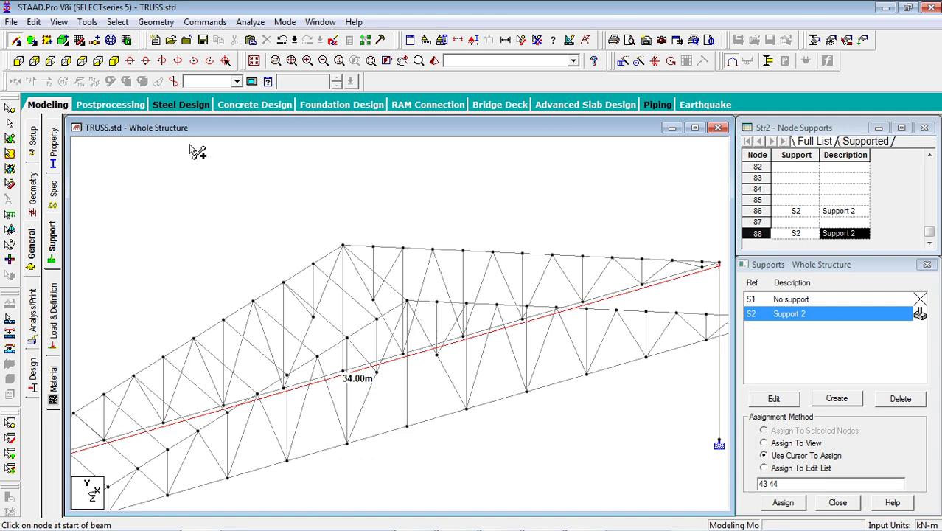
# Select the intermediate connecting beams in plan view, inspect them in isometric view and clear the selection.
pyautogui.click(76, 60)
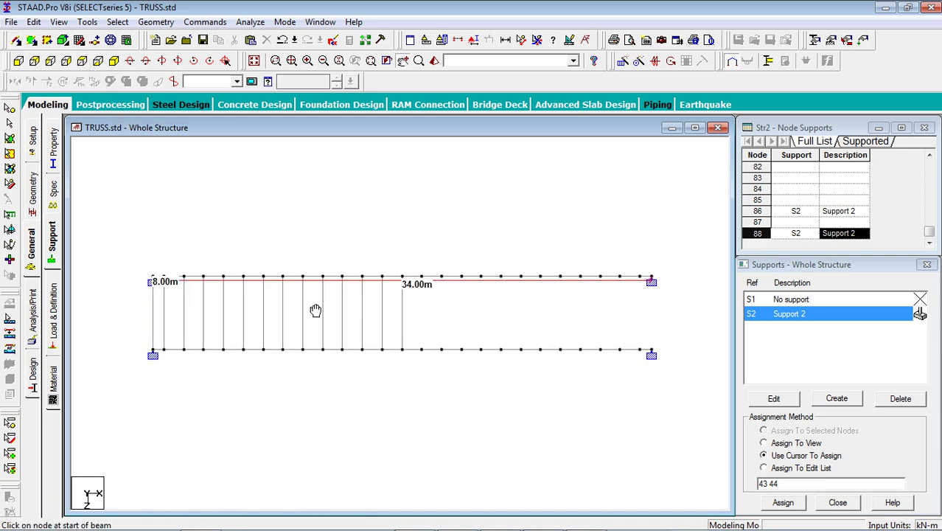
pyautogui.press('Escape')
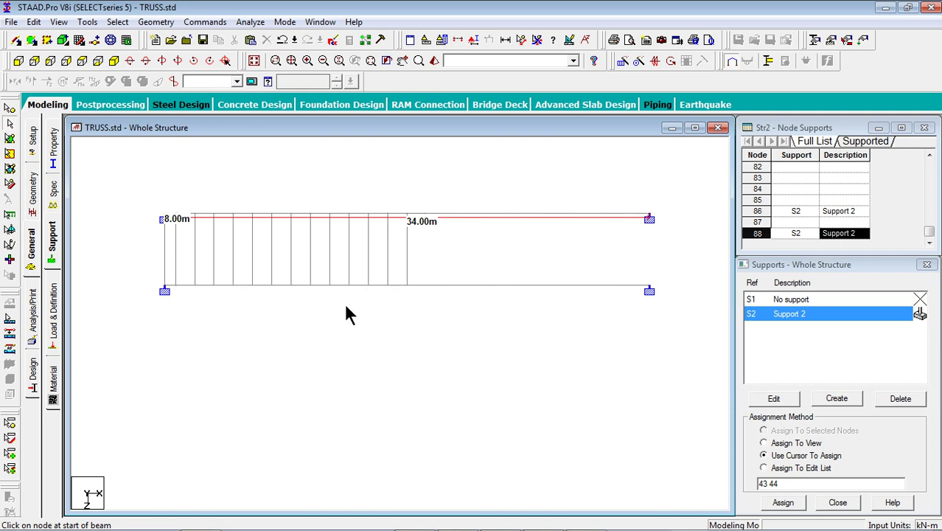
pyautogui.moveTo(395, 246); pyautogui.dragTo(177, 269)
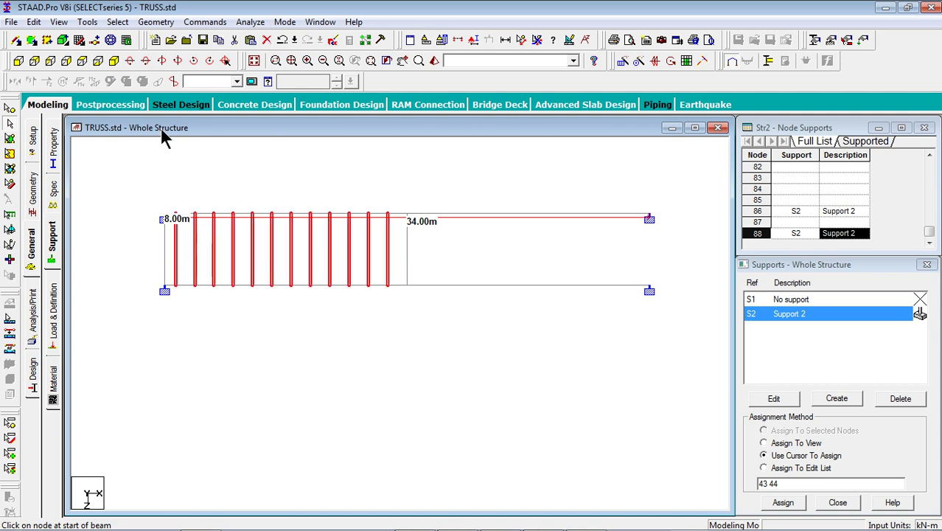
pyautogui.click(114, 61)
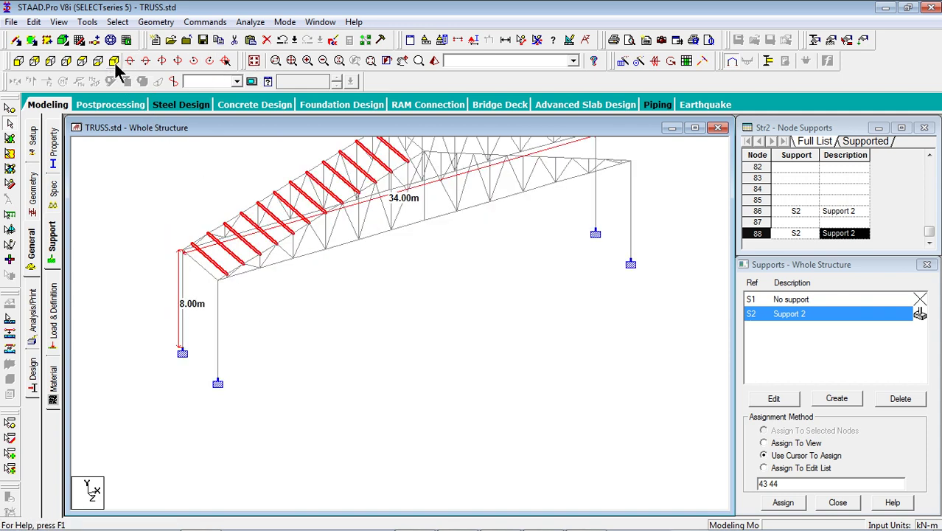
pyautogui.click(204, 274)
pyautogui.moveTo(220, 302); pyautogui.dragTo(227, 337, button='middle')
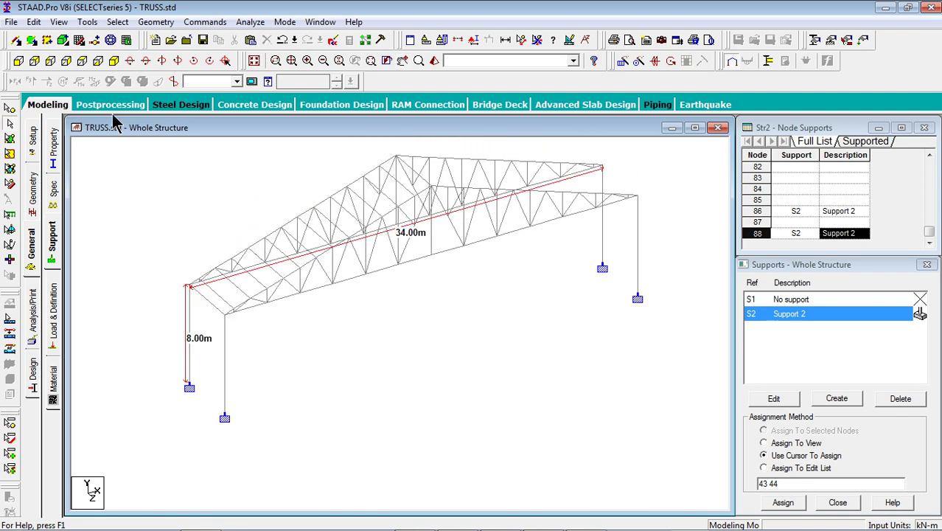
# Mirror-copy all connecting beams except the ridge beam about the Y-Z plane through ridge node 47 at X = 17 m.
pyautogui.click(81, 60)
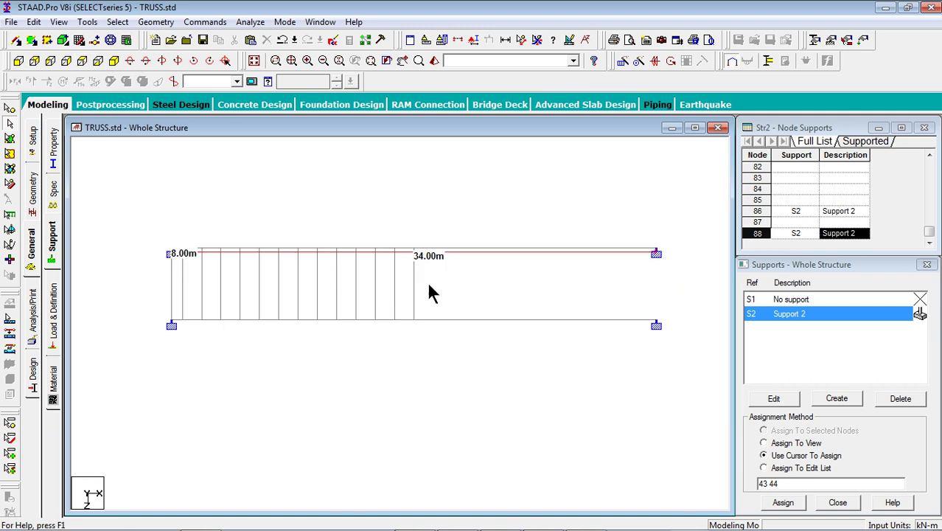
pyautogui.moveTo(429, 285); pyautogui.dragTo(135, 302)
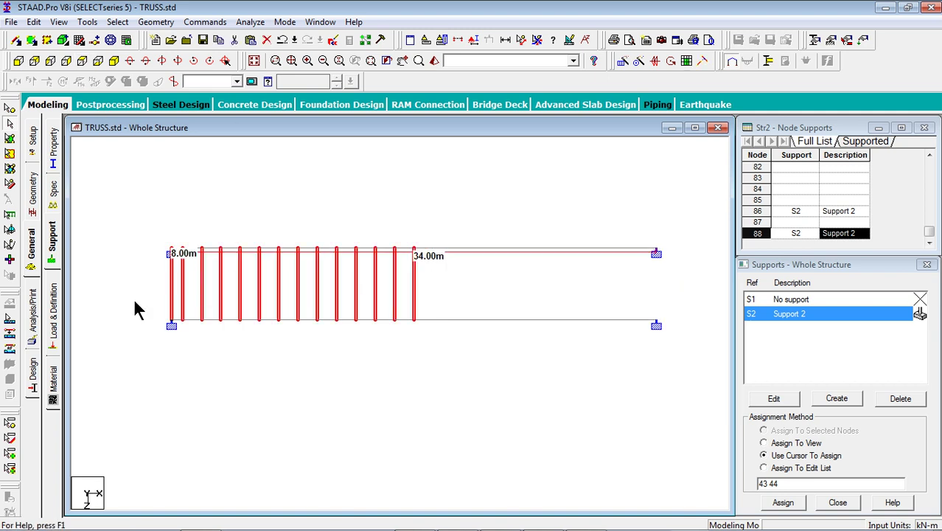
pyautogui.click(416, 294)
pyautogui.moveTo(409, 282); pyautogui.dragTo(147, 299)
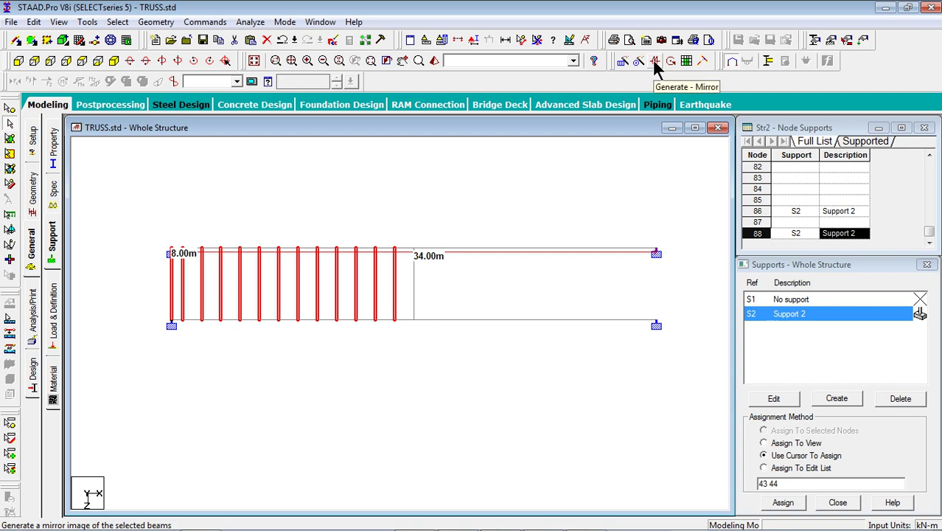
pyautogui.click(654, 64)
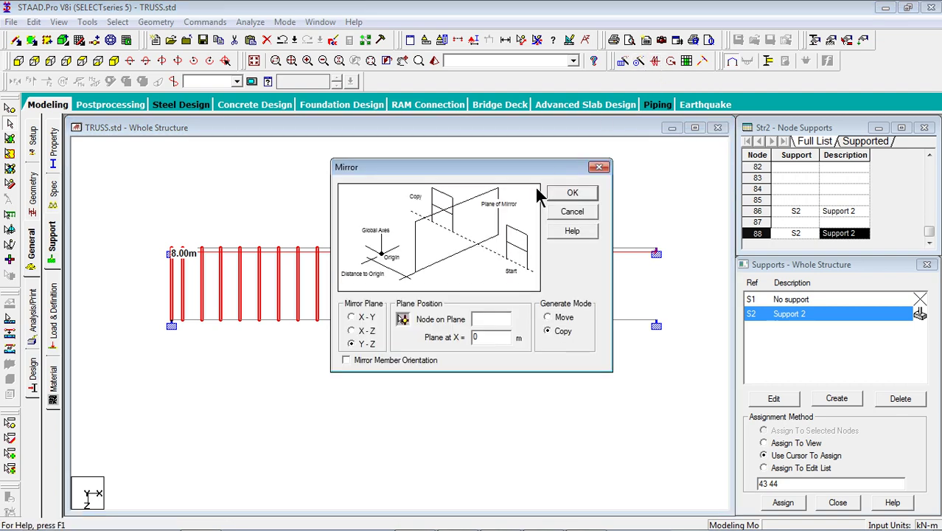
pyautogui.moveTo(527, 170); pyautogui.dragTo(723, 126)
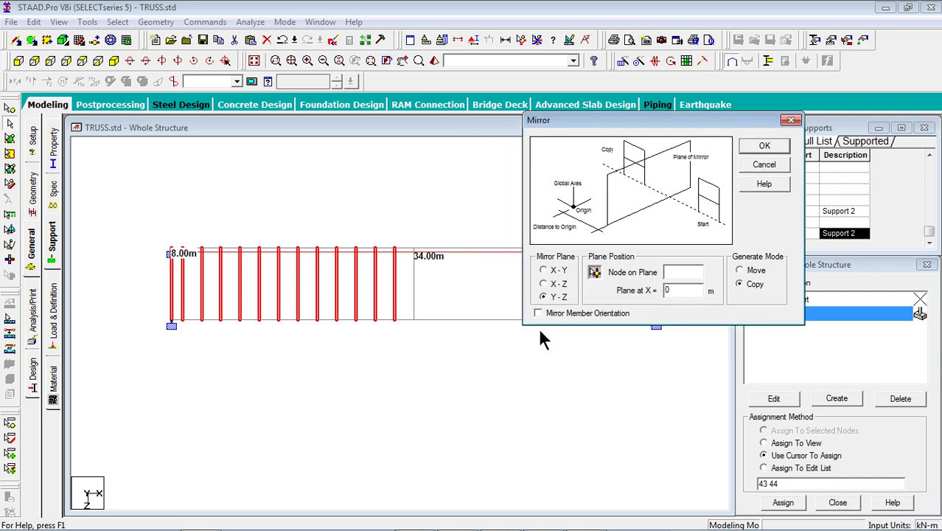
pyautogui.click(595, 272)
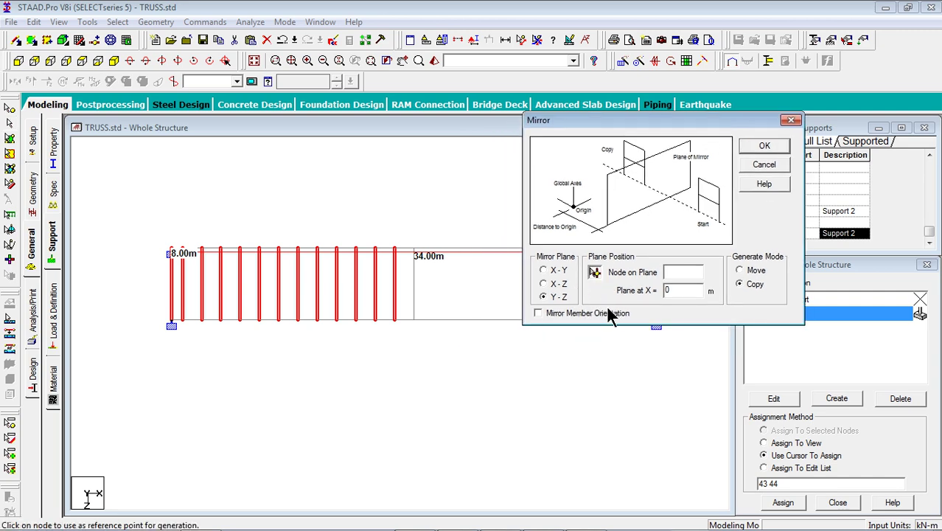
pyautogui.click(414, 320)
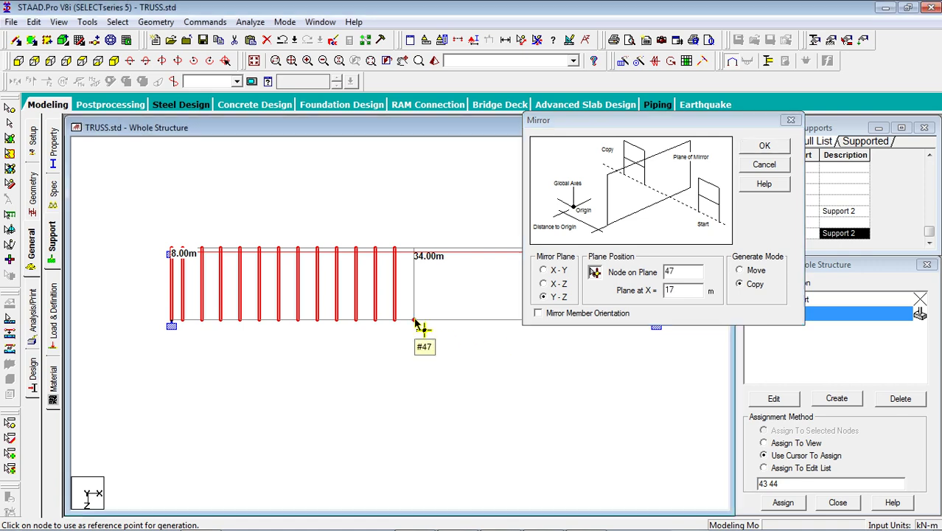
pyautogui.click(764, 146)
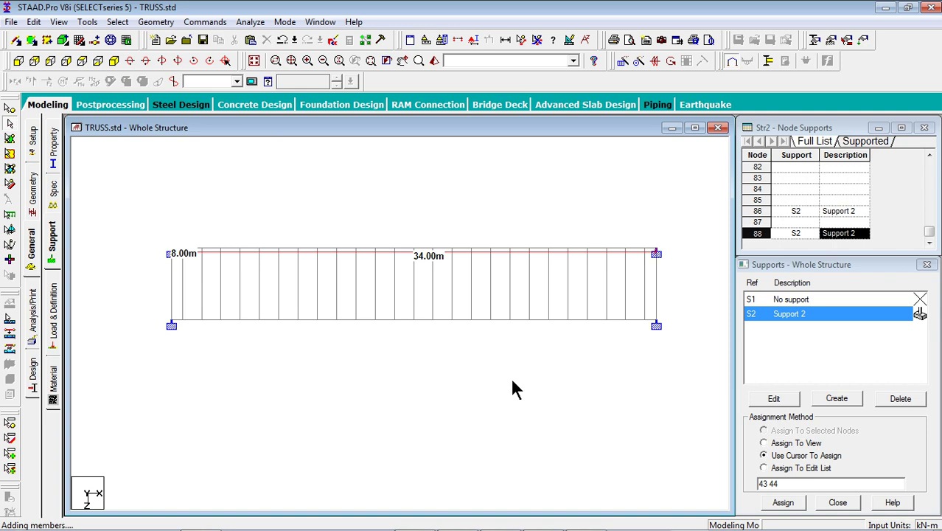
# Repeat the second frame and all connecting beams along Z with Translational Repeat, using 19 steps at 5 m spacing.
pyautogui.moveTo(252, 330); pyautogui.dragTo(276, 274, button='middle')
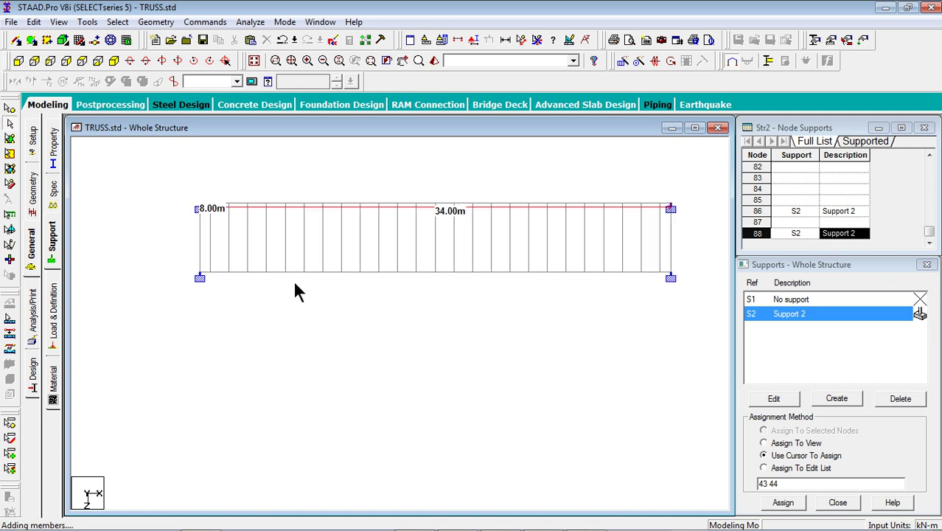
pyautogui.scroll(-1, 294, 282)
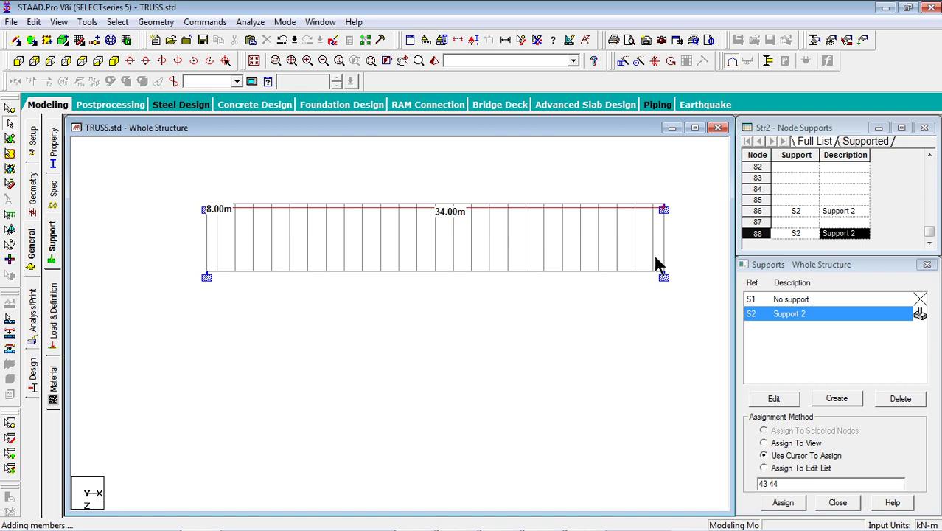
pyautogui.moveTo(681, 234); pyautogui.dragTo(163, 333)
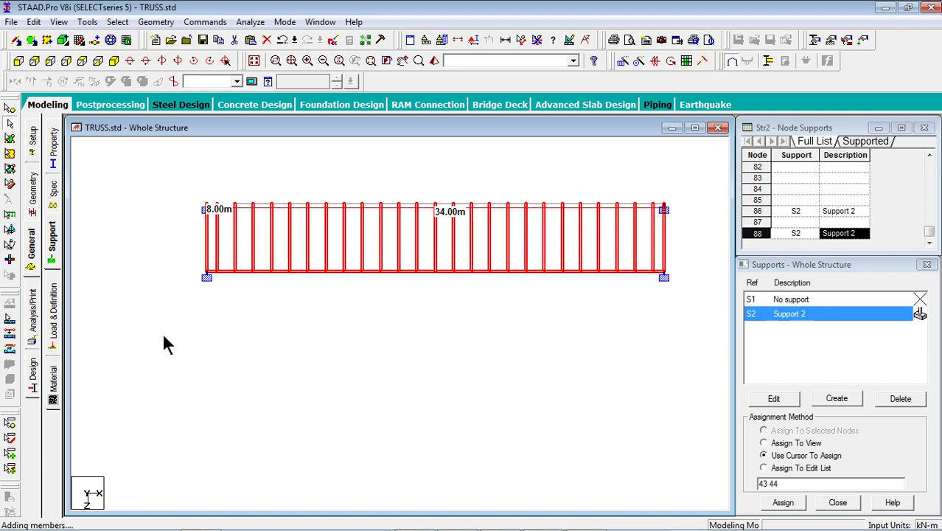
pyautogui.click(623, 64)
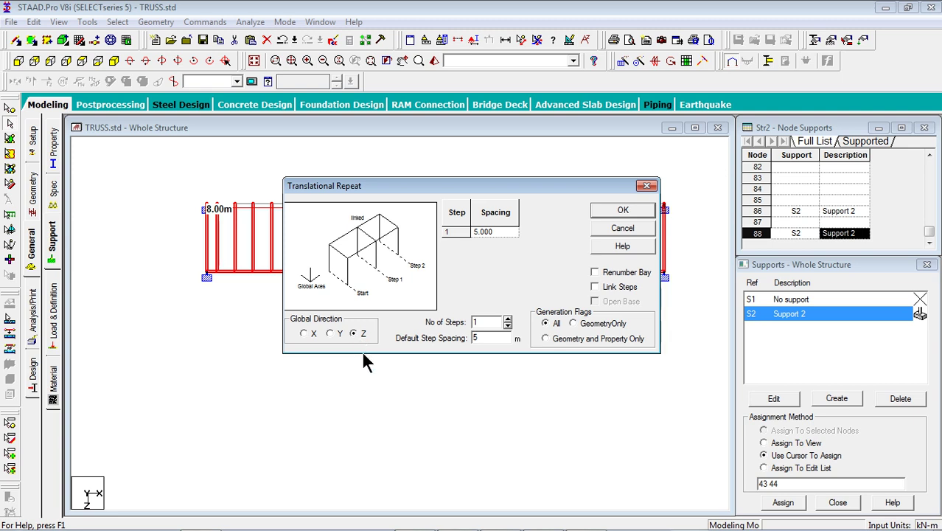
pyautogui.doubleClick(479, 322)
pyautogui.write('19')
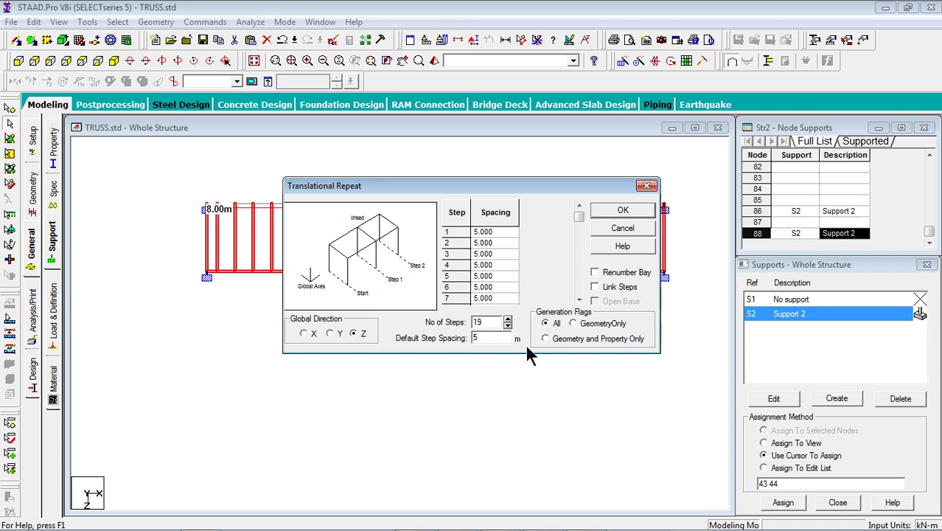
pyautogui.click(623, 211)
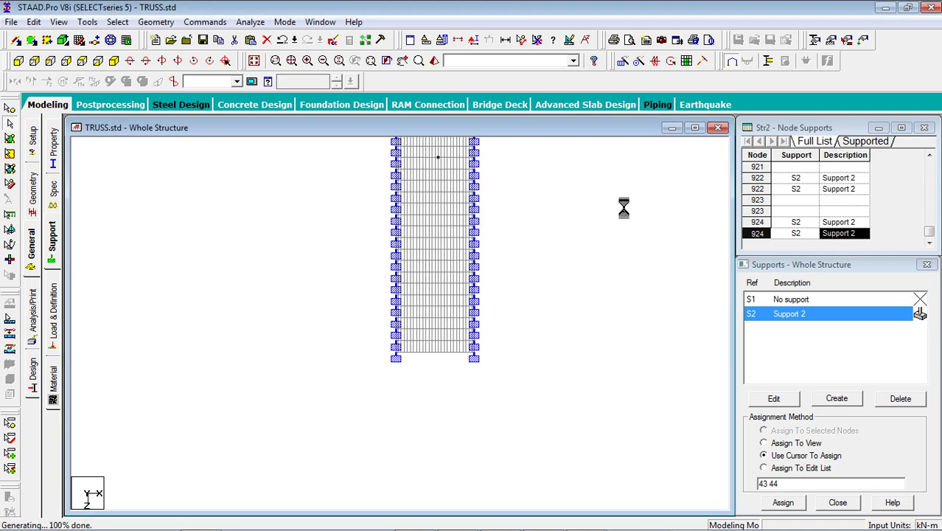
# Clear the selection and measure the building's full length in isometric view between the first and last column bases on one side.
pyautogui.click(113, 61)
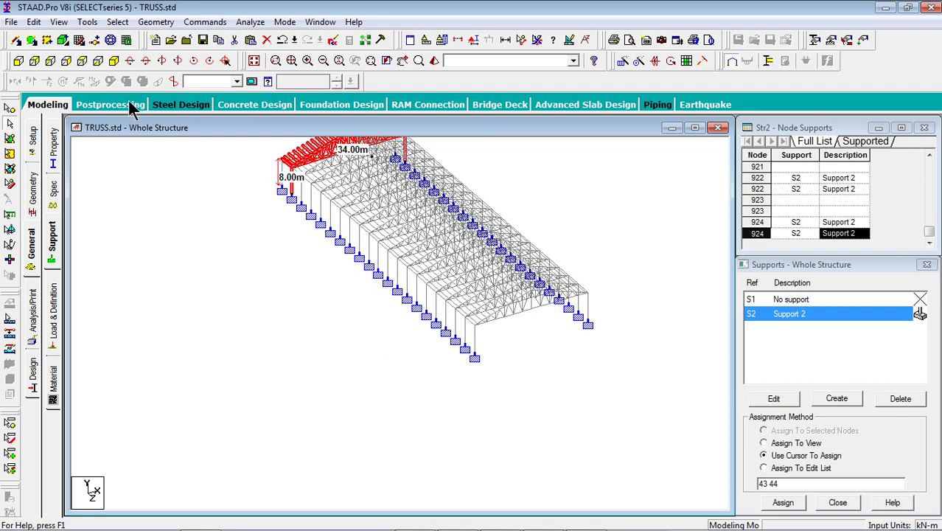
pyautogui.scroll(3, 338, 353)
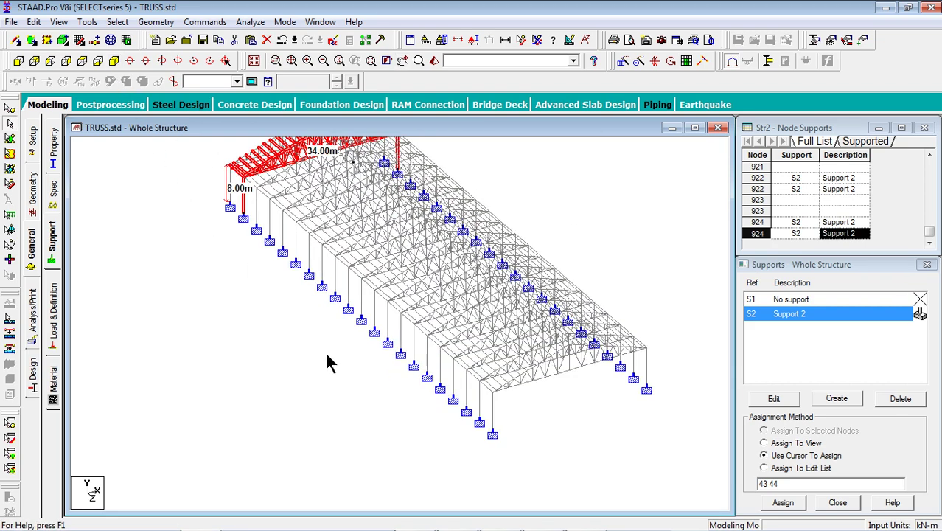
pyautogui.click(318, 349)
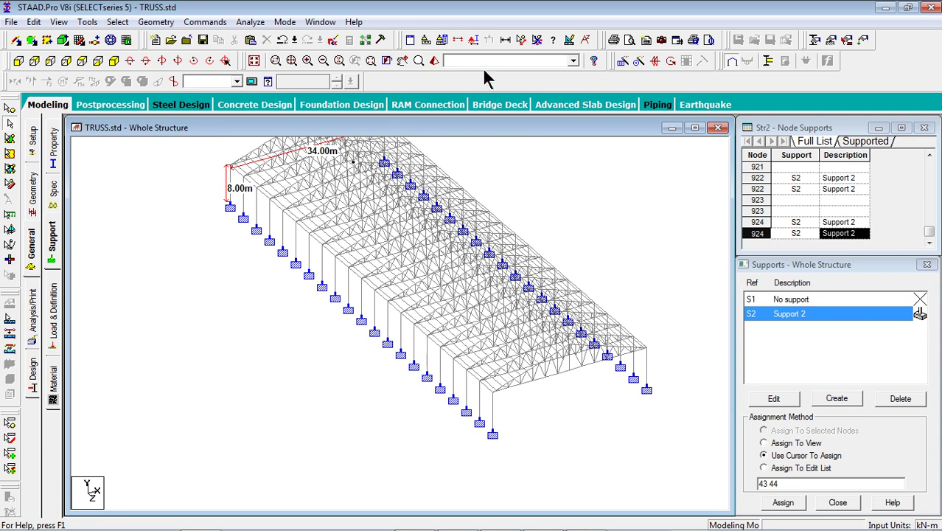
pyautogui.click(522, 39)
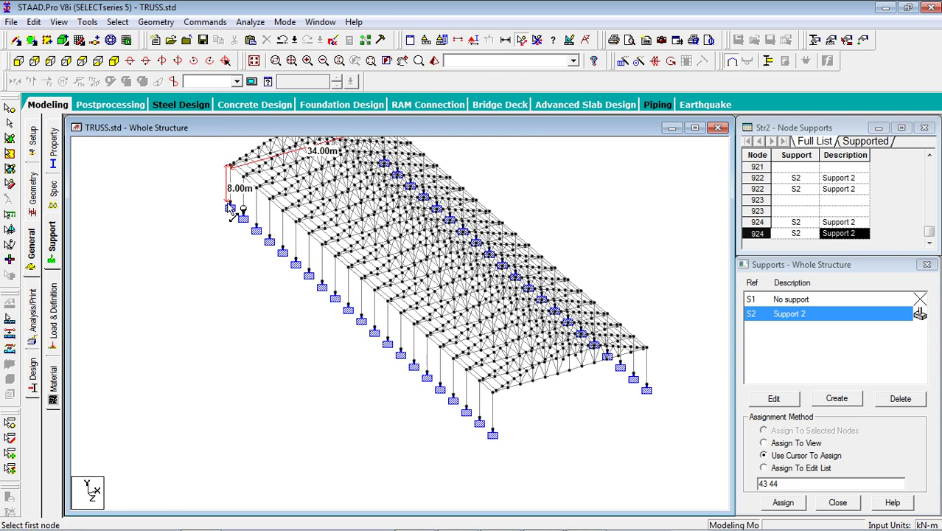
pyautogui.click(231, 207)
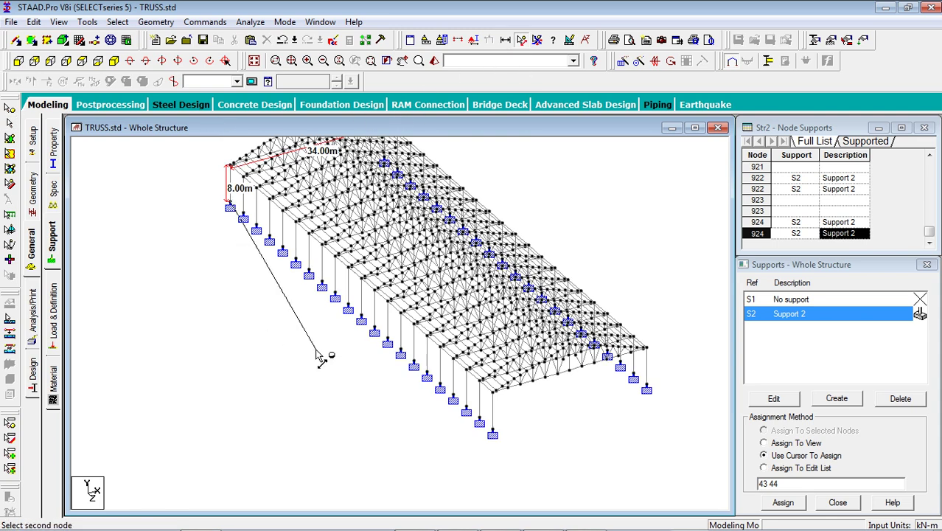
pyautogui.click(492, 434)
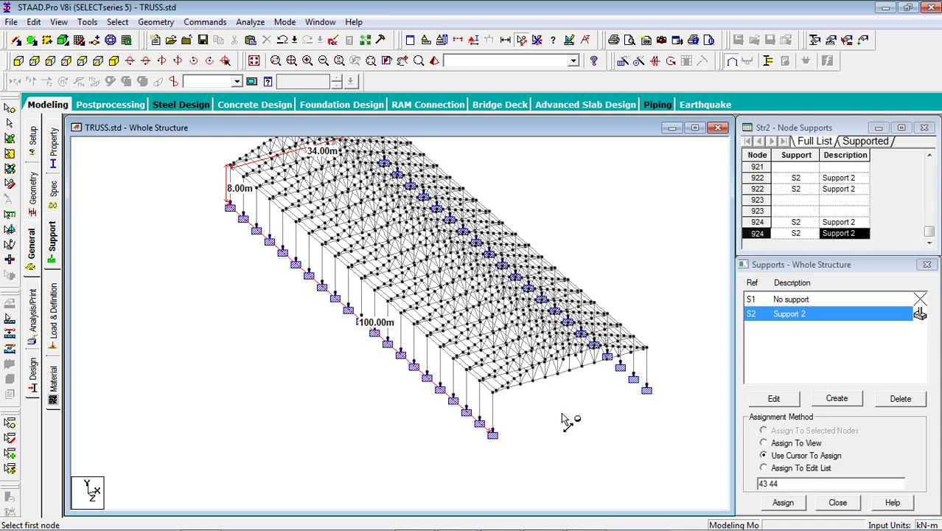
pyautogui.moveTo(563, 414); pyautogui.dragTo(550, 436, button='middle')
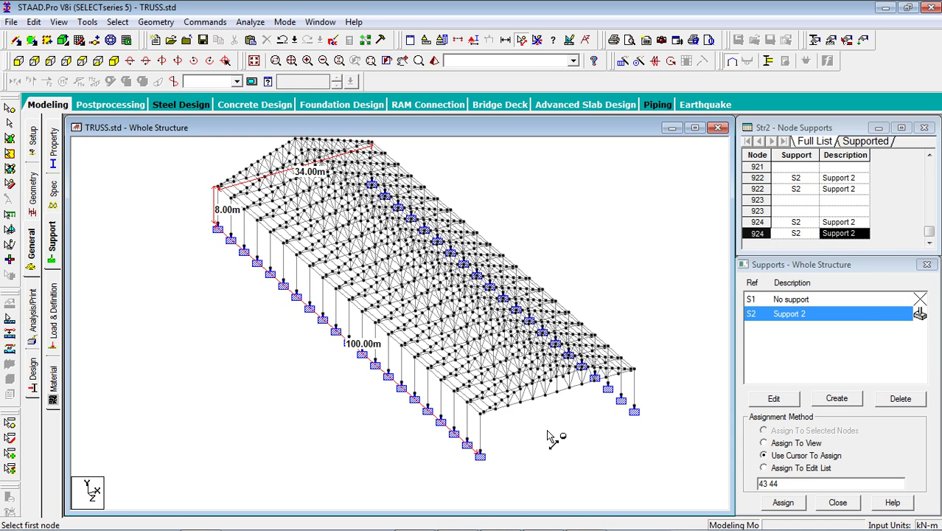
pyautogui.moveTo(561, 416); pyautogui.dragTo(558, 436, button='middle')
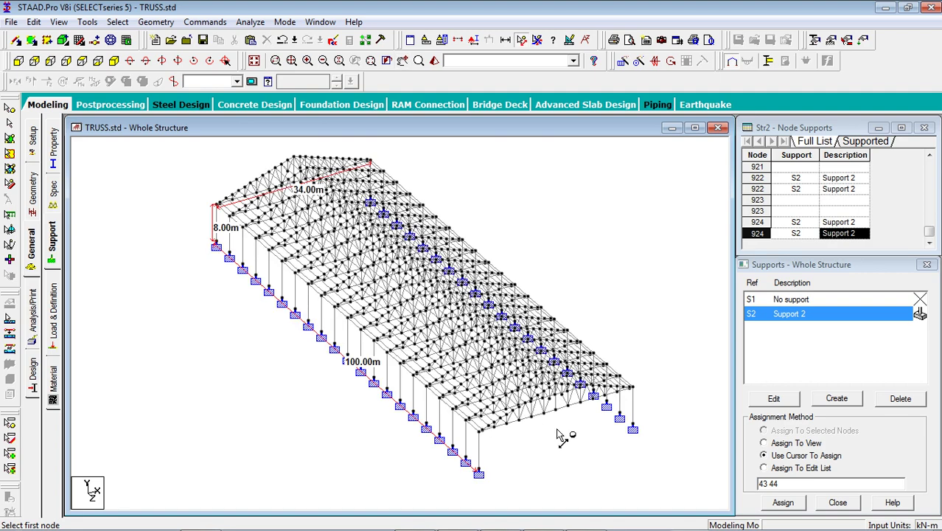